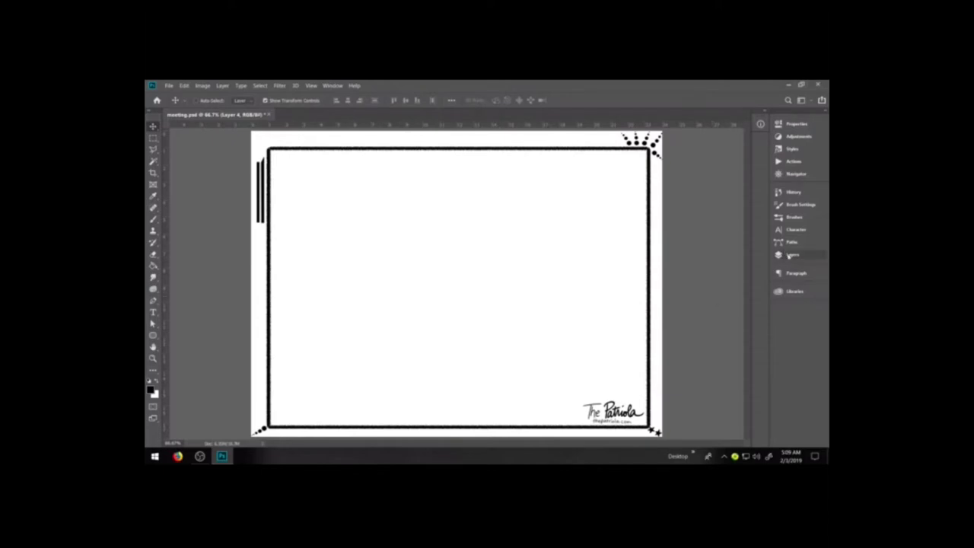
# - Look through the graphics stored in the New library to review the available table image and portraits
pyautogui.click(794, 291)
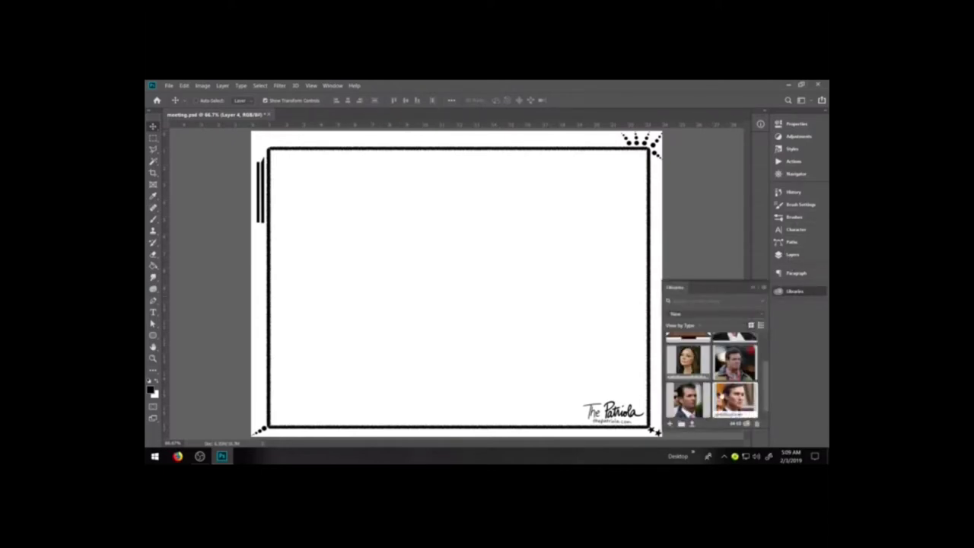
pyautogui.scroll(2, 722, 395)
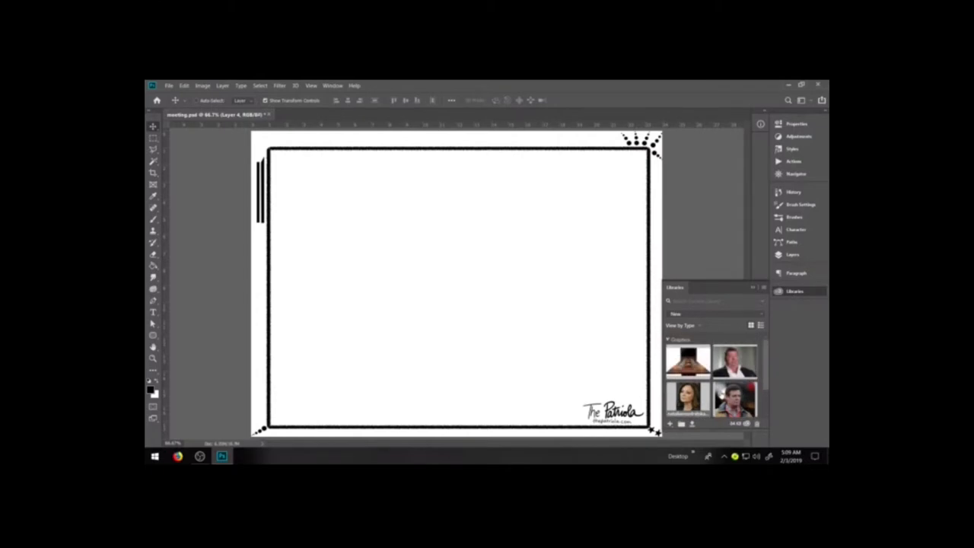
pyautogui.scroll(-2, 711, 376)
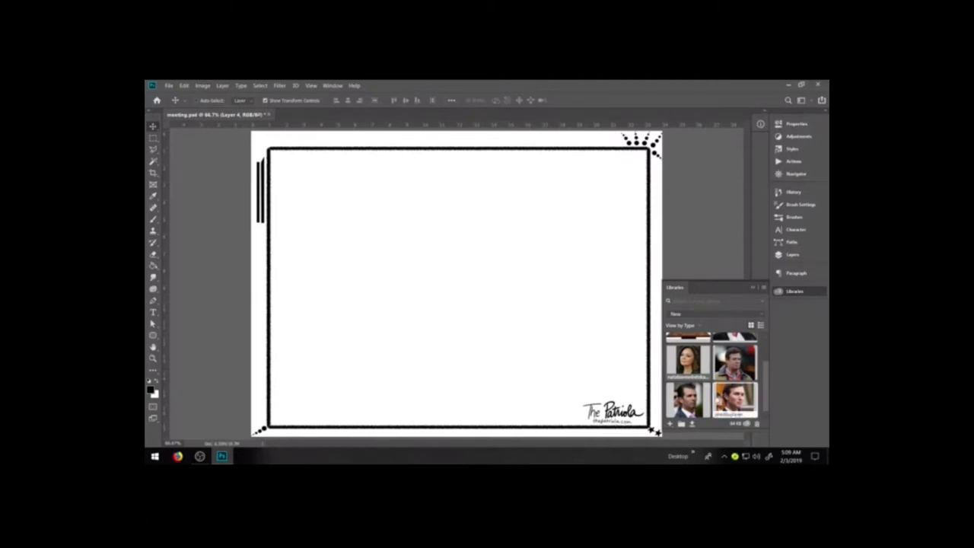
pyautogui.scroll(3, 718, 398)
pyautogui.scroll(-2, 718, 398)
pyautogui.scroll(-1, 711, 376)
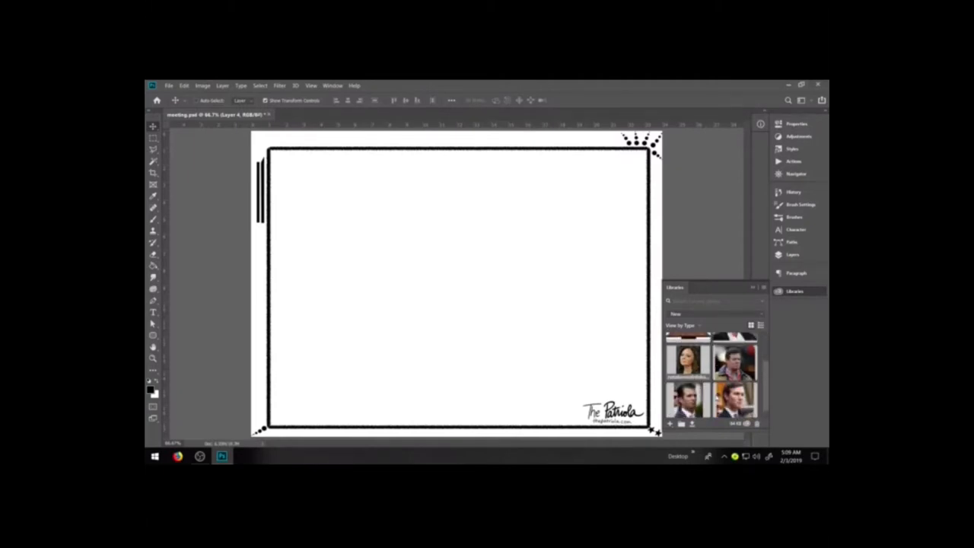
pyautogui.scroll(3, 712, 376)
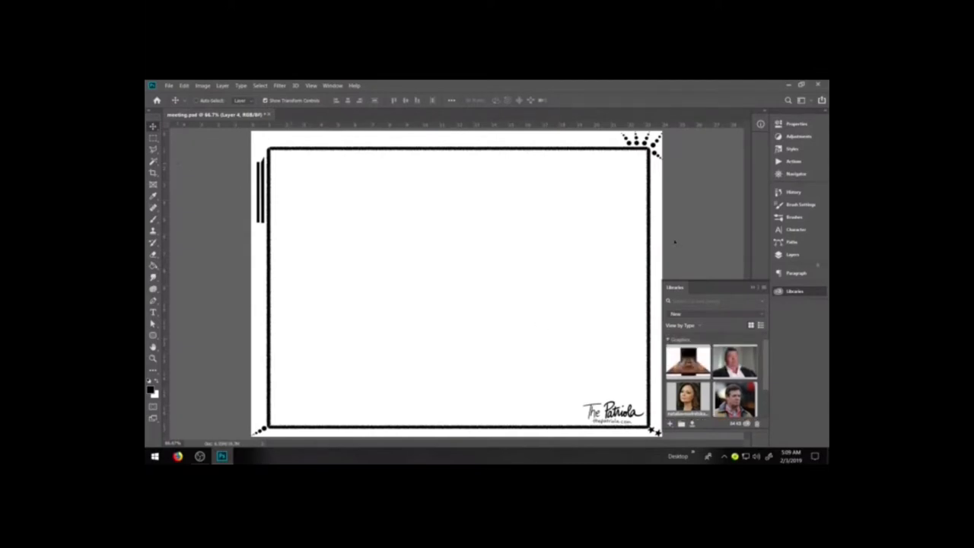
pyautogui.scroll(-2, 712, 376)
pyautogui.scroll(2, 711, 376)
pyautogui.click(807, 292)
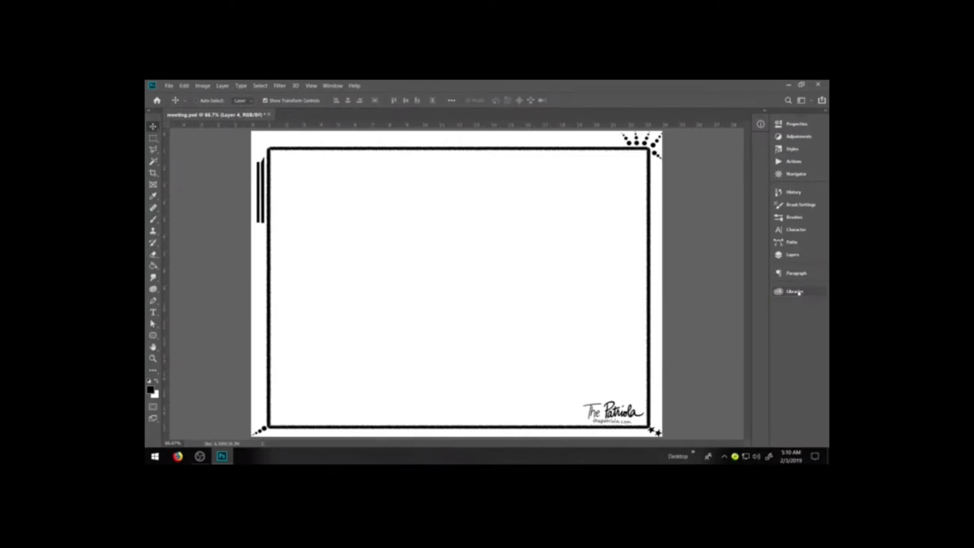
pyautogui.click(798, 293)
pyautogui.click(798, 293)
pyautogui.click(798, 292)
pyautogui.click(332, 86)
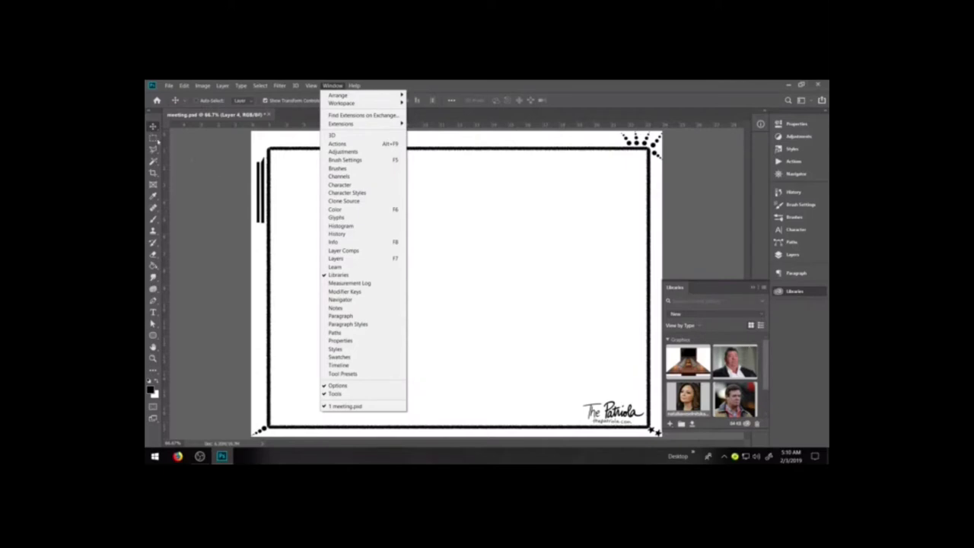
# - Place the conf table graphic from the library, enlarge it to about 125% and position it in the lower middle of the frame
pyautogui.click(153, 138)
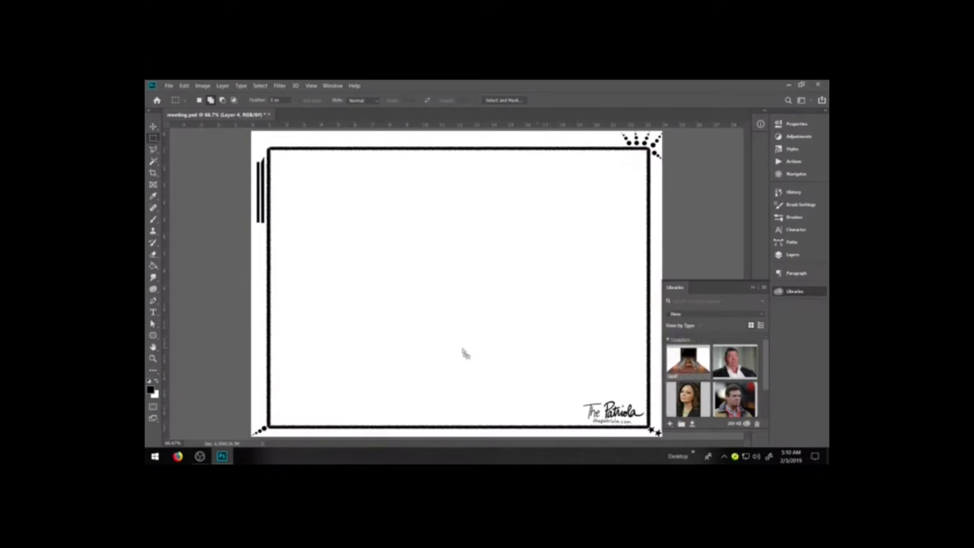
pyautogui.moveTo(464, 352); pyautogui.dragTo(463, 349)
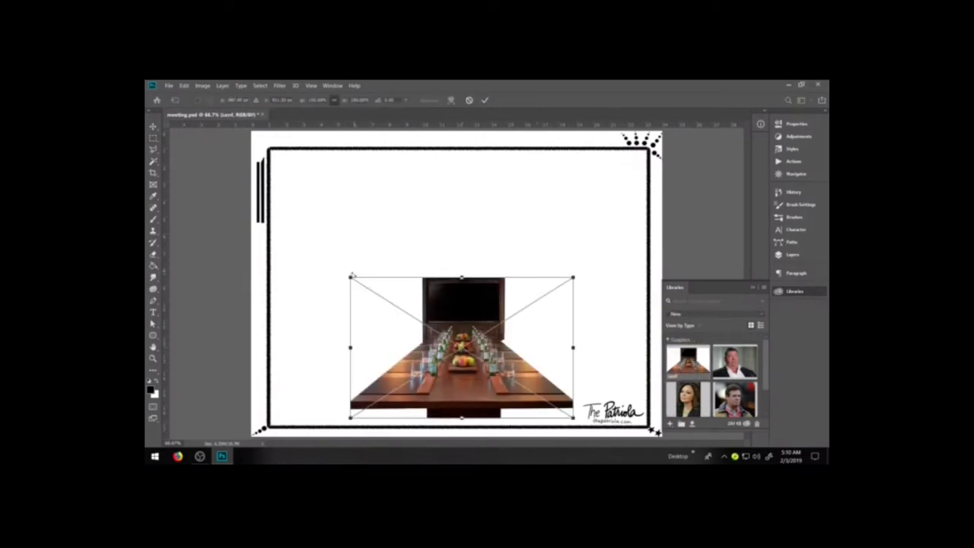
pyautogui.moveTo(352, 279); pyautogui.dragTo(295, 251)
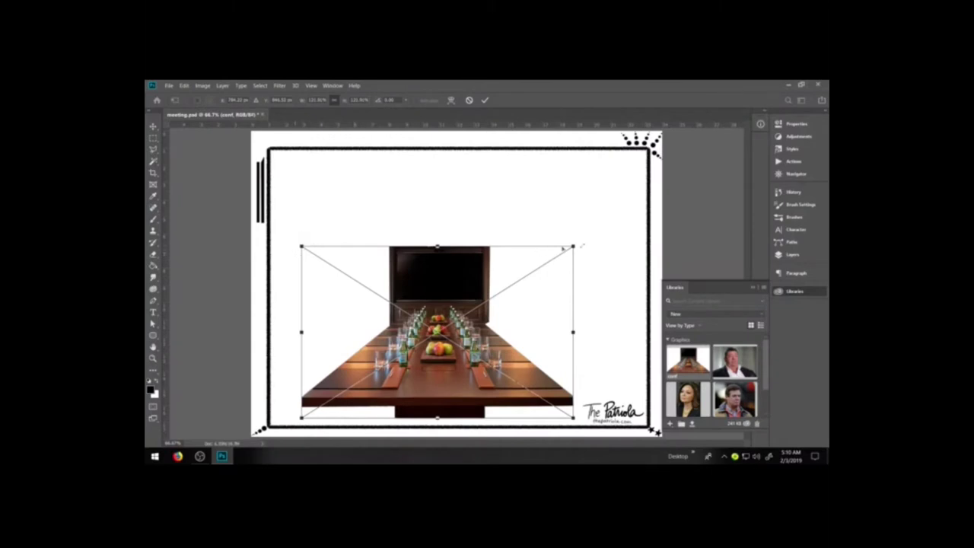
pyautogui.moveTo(497, 289); pyautogui.dragTo(506, 289)
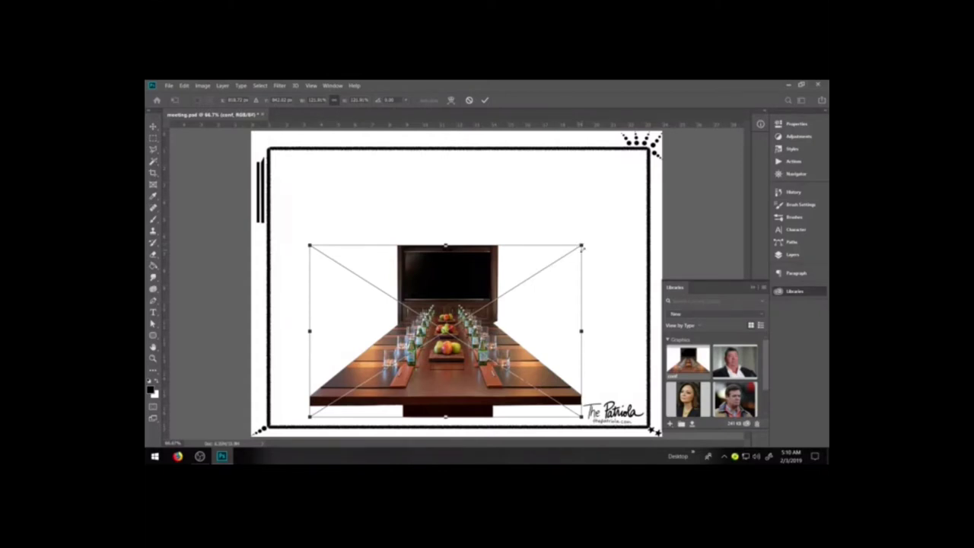
pyautogui.moveTo(582, 246); pyautogui.dragTo(586, 242)
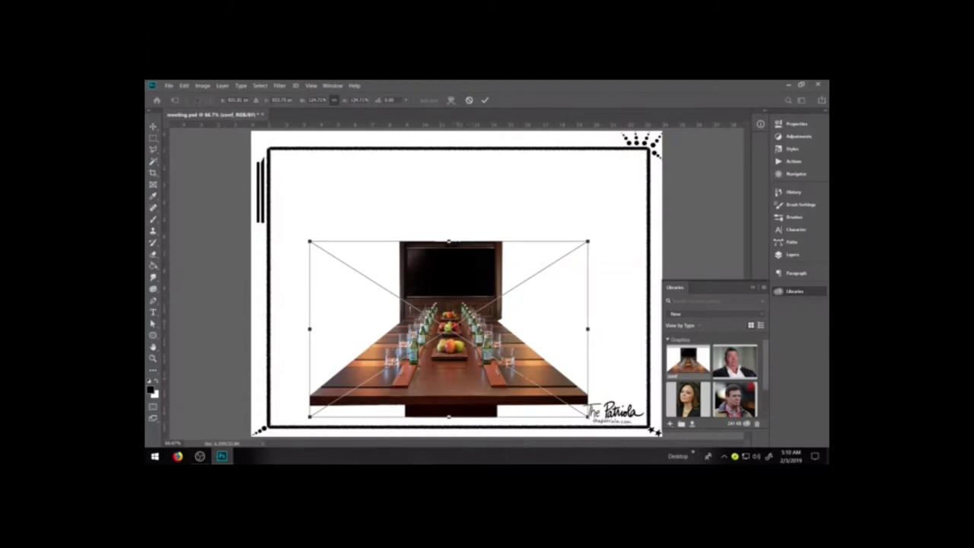
pyautogui.moveTo(460, 305); pyautogui.dragTo(468, 298)
pyautogui.click(153, 138)
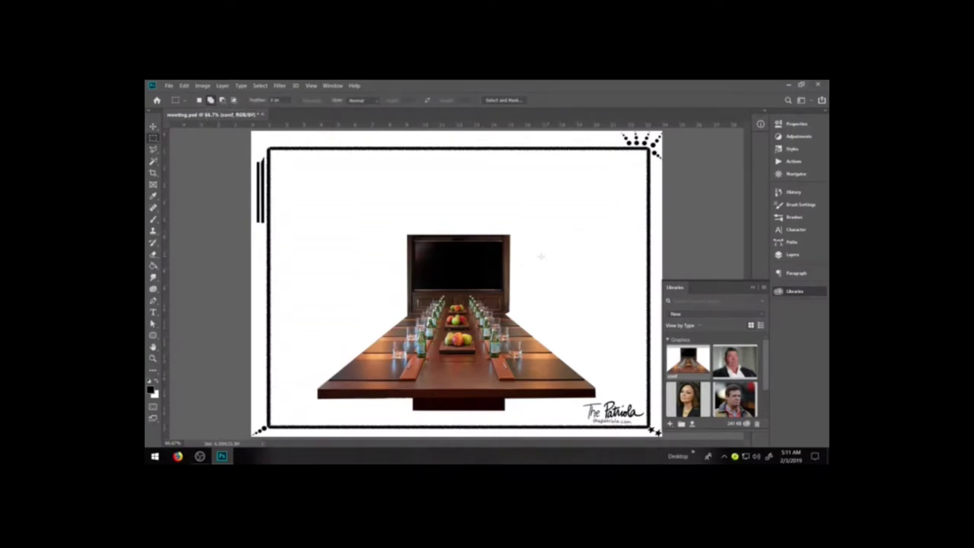
# - Move the conference table image slightly upward inside the frame
pyautogui.click(153, 125)
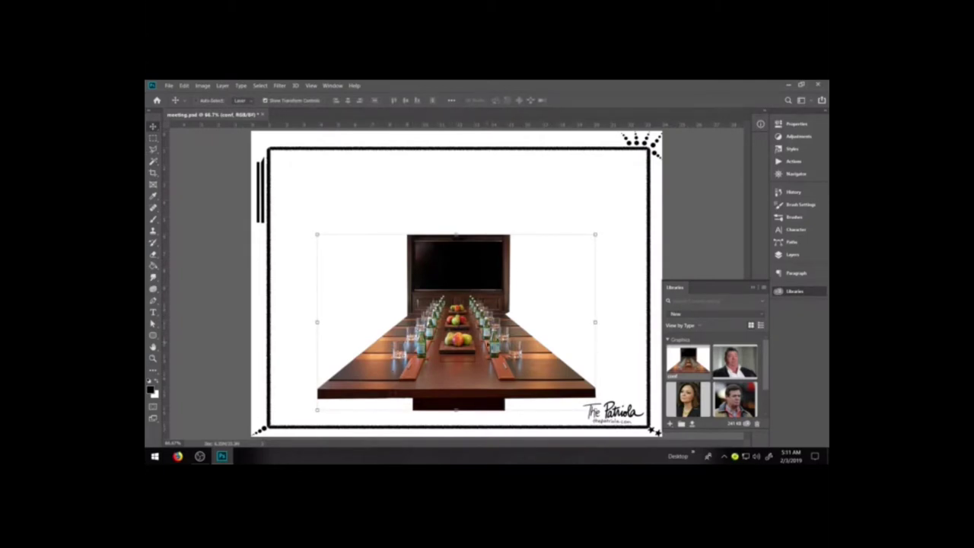
pyautogui.moveTo(493, 346); pyautogui.dragTo(493, 339)
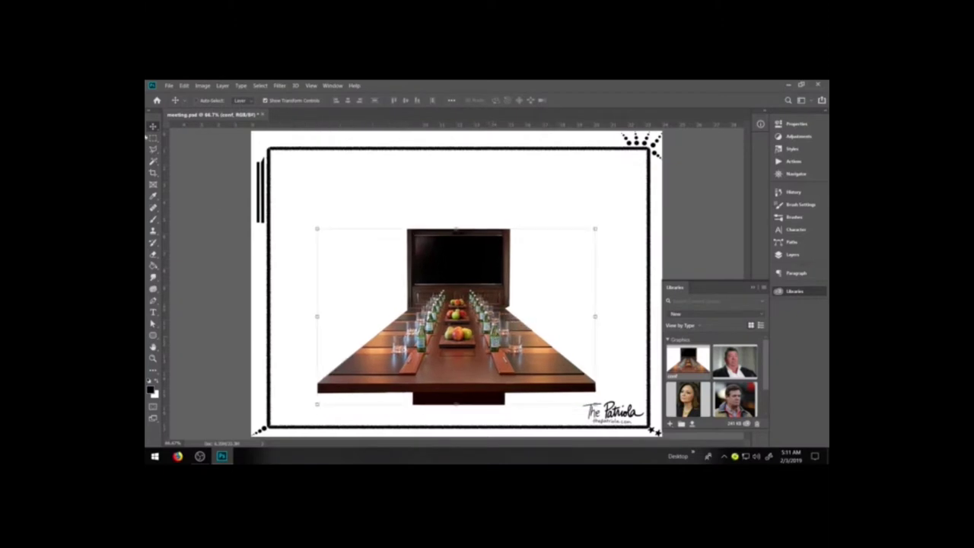
pyautogui.click(153, 137)
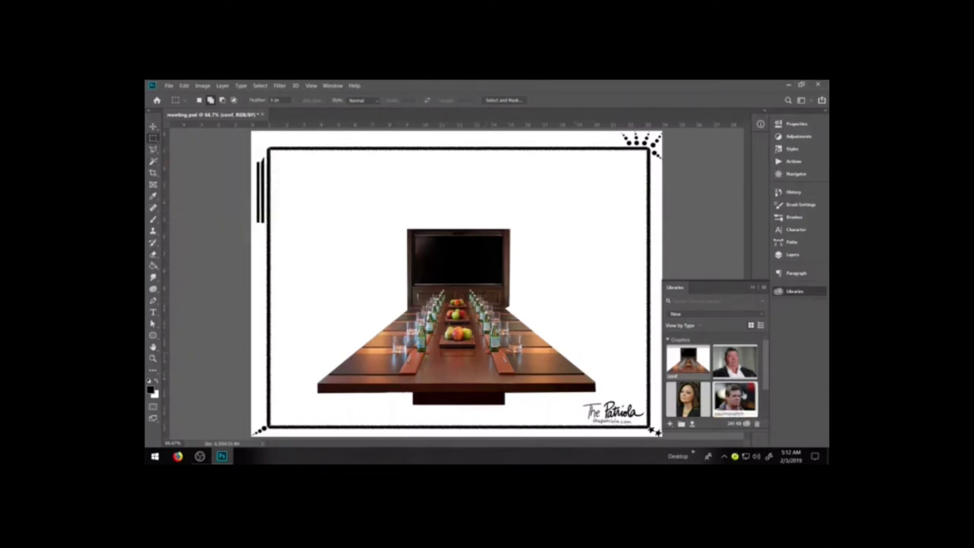
# - Place the trumpjr portrait from the library beside the table's left edge, scaling it down to fit inside the frame
pyautogui.scroll(-2, 706, 380)
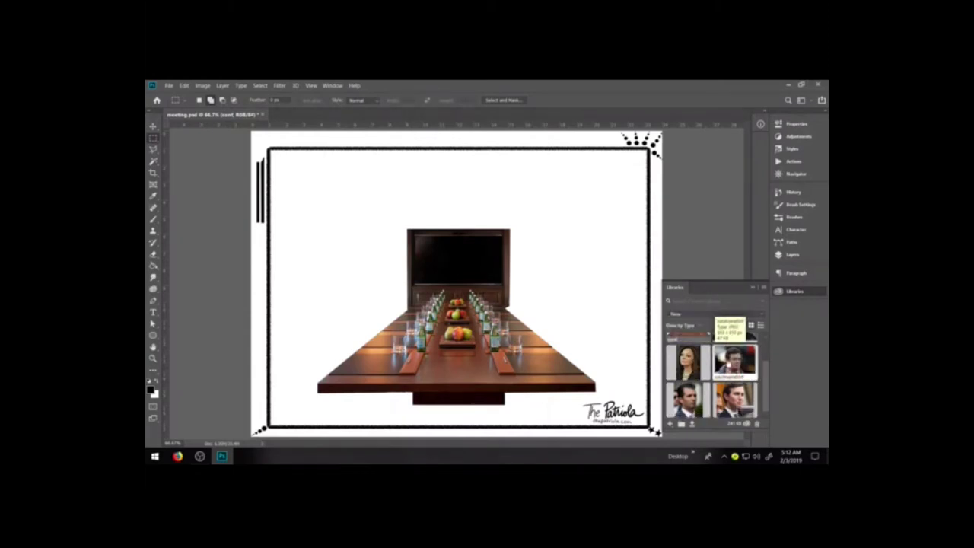
pyautogui.scroll(2, 730, 365)
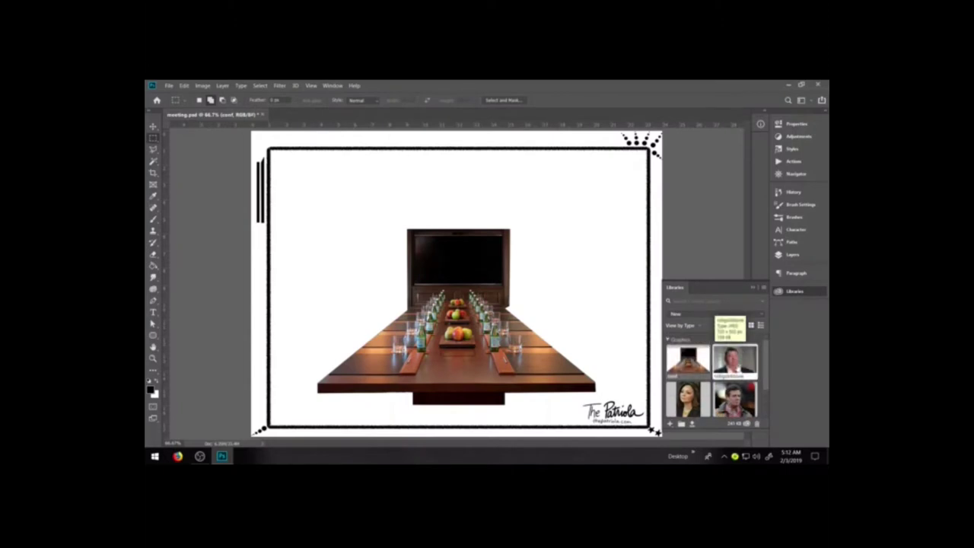
pyautogui.scroll(-2, 736, 373)
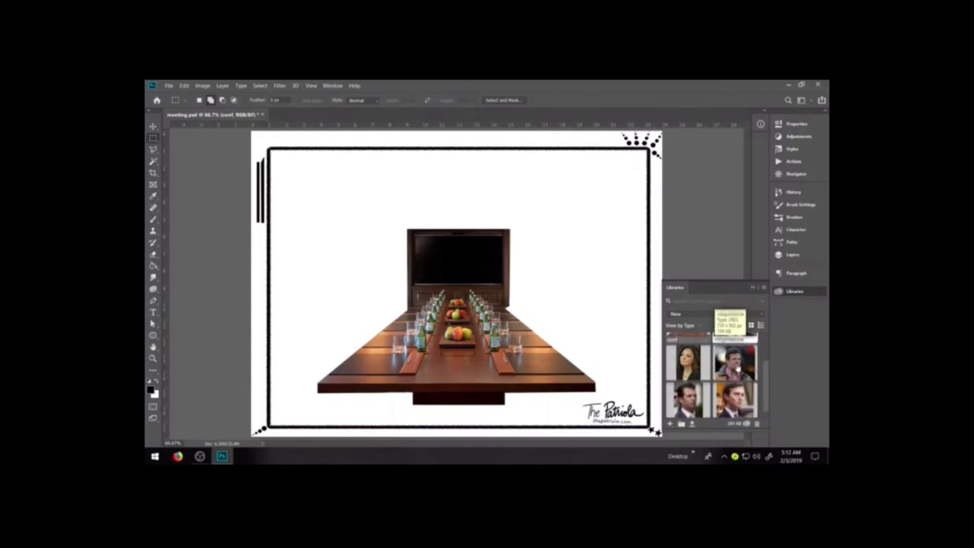
pyautogui.scroll(2, 737, 373)
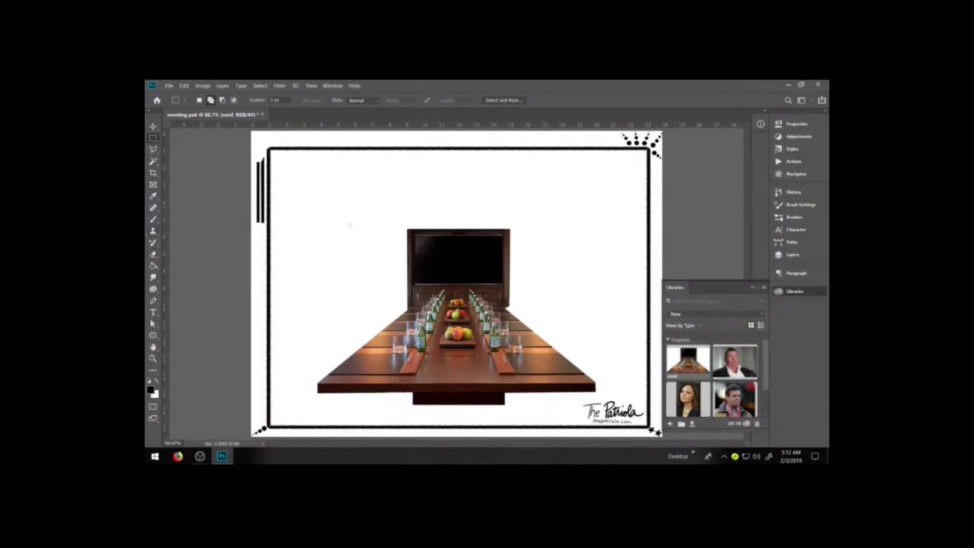
pyautogui.scroll(-2, 695, 396)
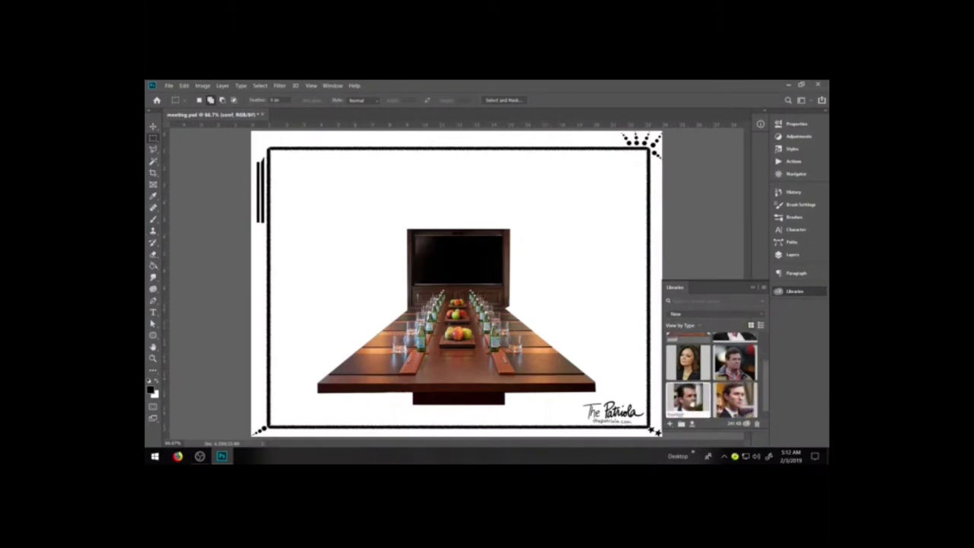
pyautogui.moveTo(692, 403); pyautogui.dragTo(303, 326)
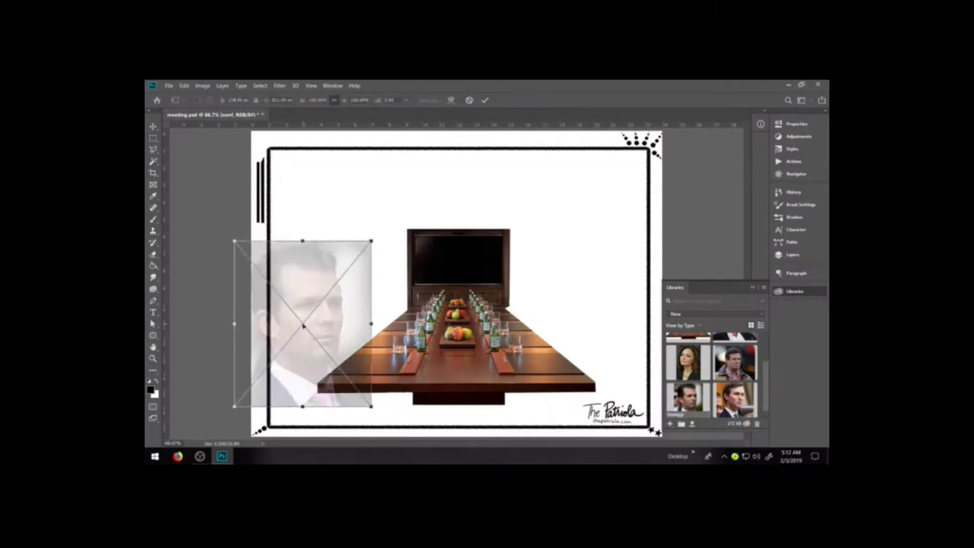
pyautogui.moveTo(235, 242); pyautogui.dragTo(290, 258)
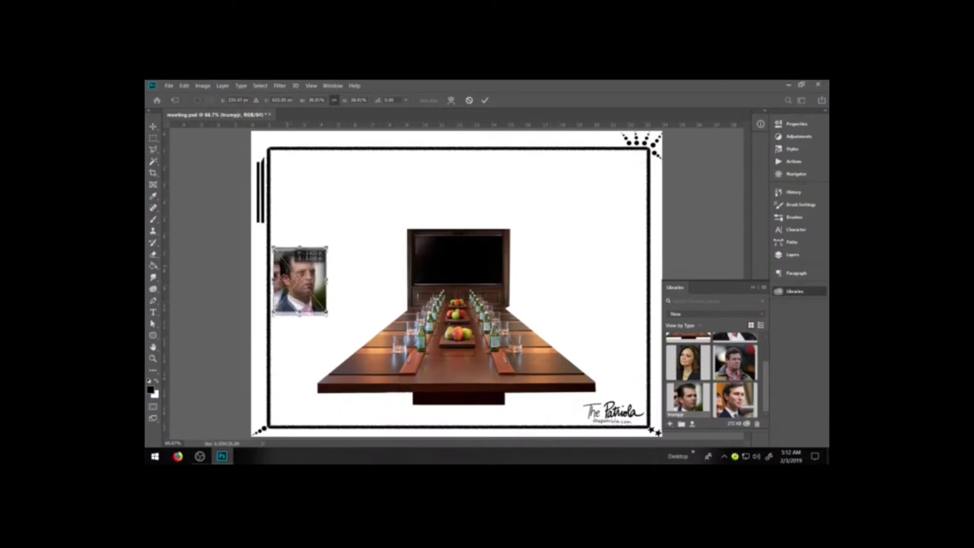
pyautogui.moveTo(327, 312); pyautogui.dragTo(342, 335)
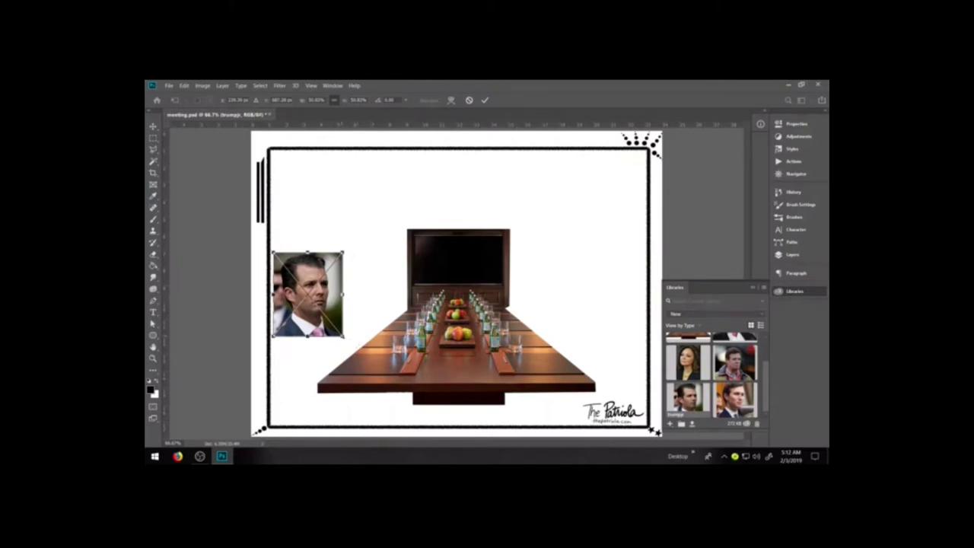
pyautogui.moveTo(342, 335); pyautogui.dragTo(349, 345)
pyautogui.press('Return')
# - Rasterize the trumpjr portrait's smart object and activate the Move tool
pyautogui.rightClick(318, 326)
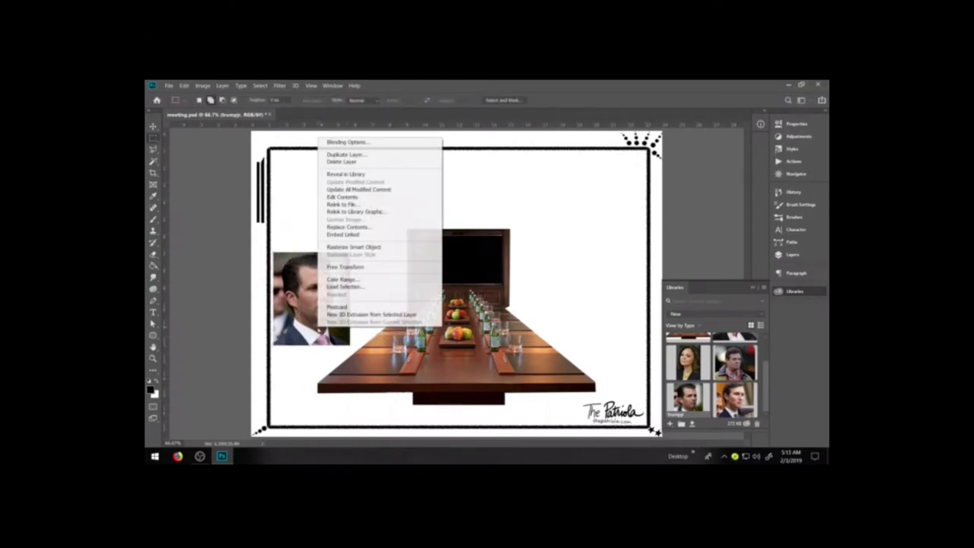
pyautogui.click(362, 246)
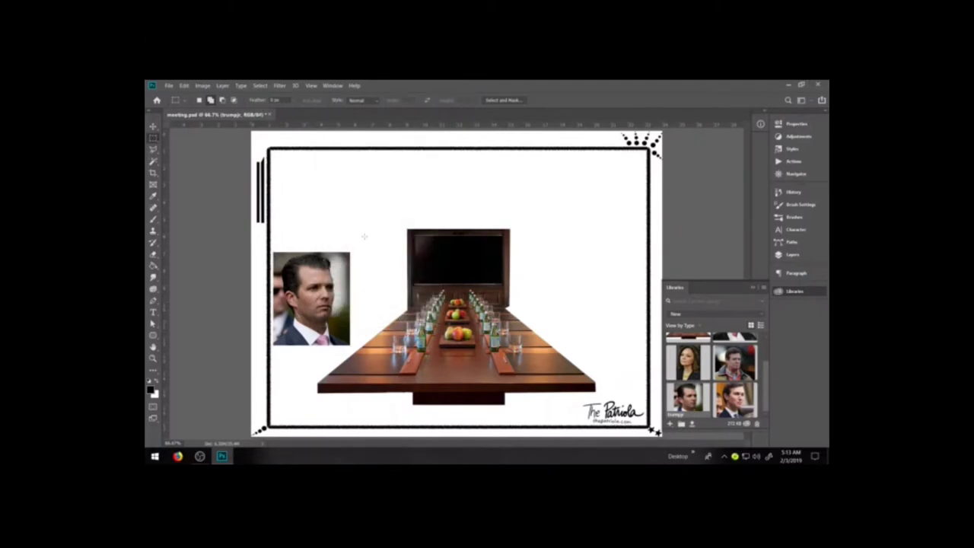
pyautogui.click(153, 125)
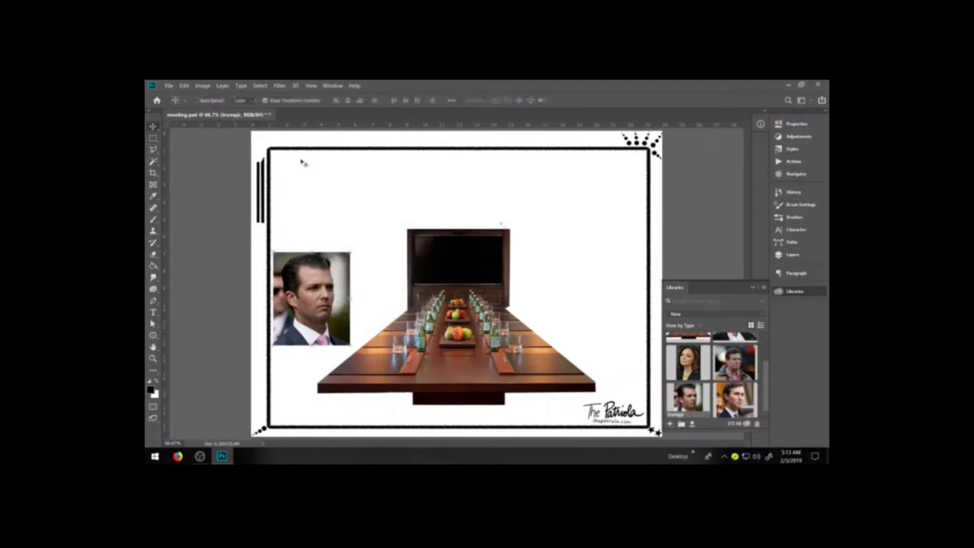
# - Place the dark-haired woman's portrait to the right of the table, scale it to about 92% and lower it to the other portrait's height
pyautogui.moveTo(692, 367); pyautogui.dragTo(605, 287)
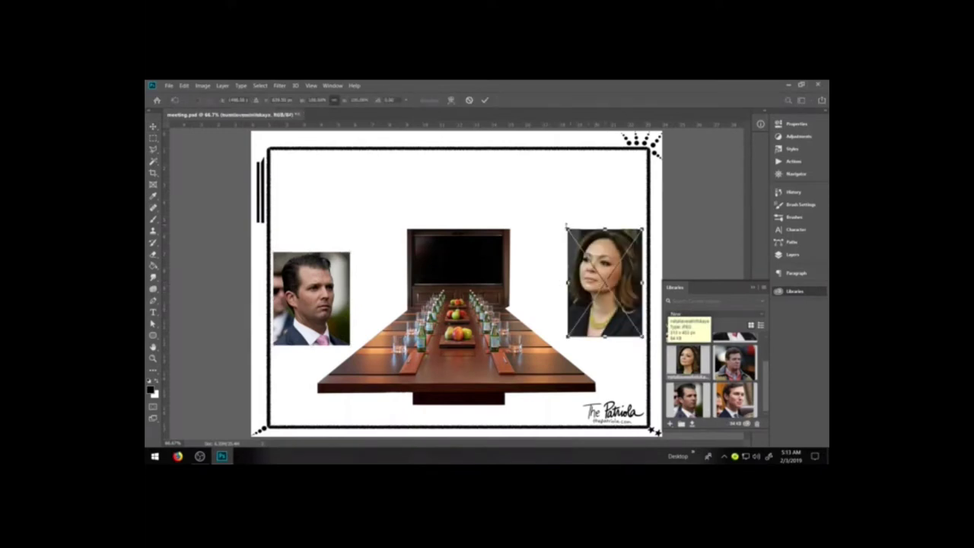
pyautogui.moveTo(568, 228); pyautogui.dragTo(578, 243)
pyautogui.moveTo(610, 301)
pyautogui.mouseDown()
pyautogui.moveTo(614, 315)
pyautogui.moveTo(613, 308)
pyautogui.mouseUp()
pyautogui.moveTo(579, 346); pyautogui.dragTo(603, 339)
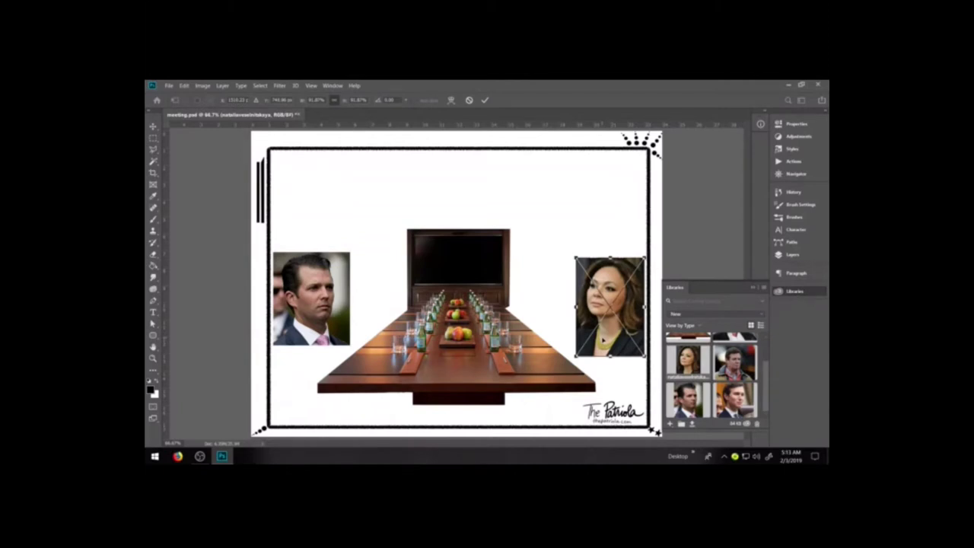
pyautogui.press('Return')
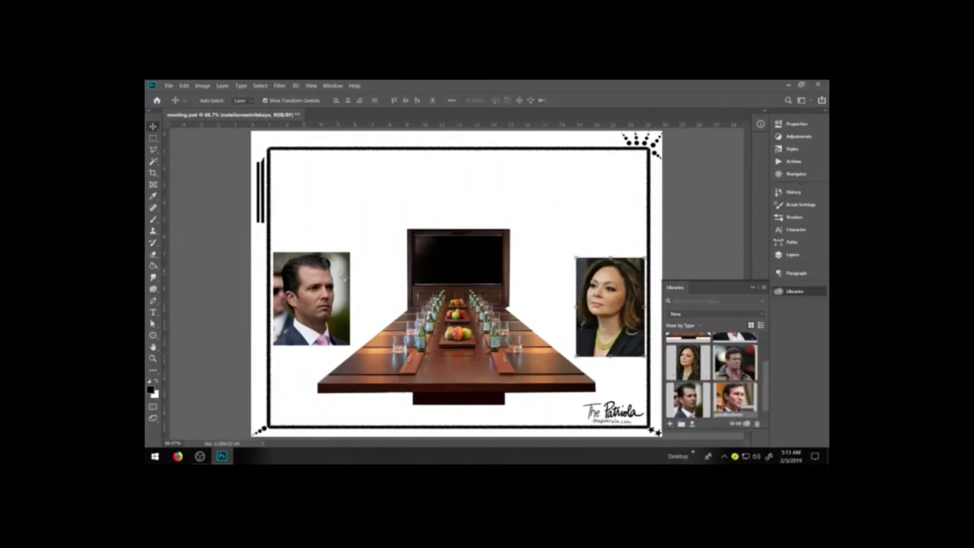
# - Place the jaredkushner portrait overlapping the trumpjr portrait and move its layer directly below the trumpjr layer
pyautogui.moveTo(342, 274); pyautogui.dragTo(343, 272)
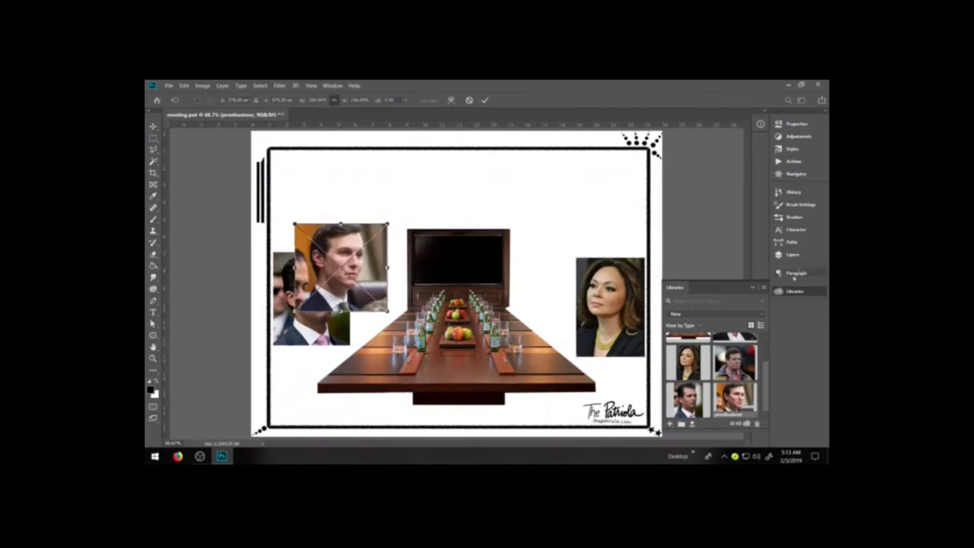
pyautogui.click(791, 254)
pyautogui.moveTo(677, 364); pyautogui.dragTo(678, 393)
# - Shift the jaredkushner portrait down and slightly left behind the trumpjr portrait and reduce its width to about 91%
pyautogui.moveTo(359, 286); pyautogui.dragTo(355, 299)
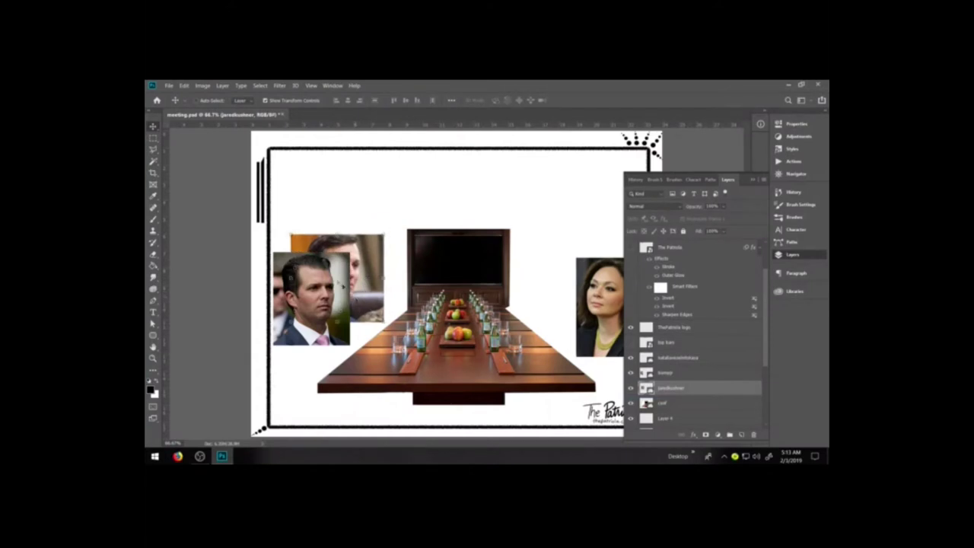
pyautogui.hotkey('ctrl', 't')
pyautogui.moveTo(384, 234); pyautogui.dragTo(374, 239)
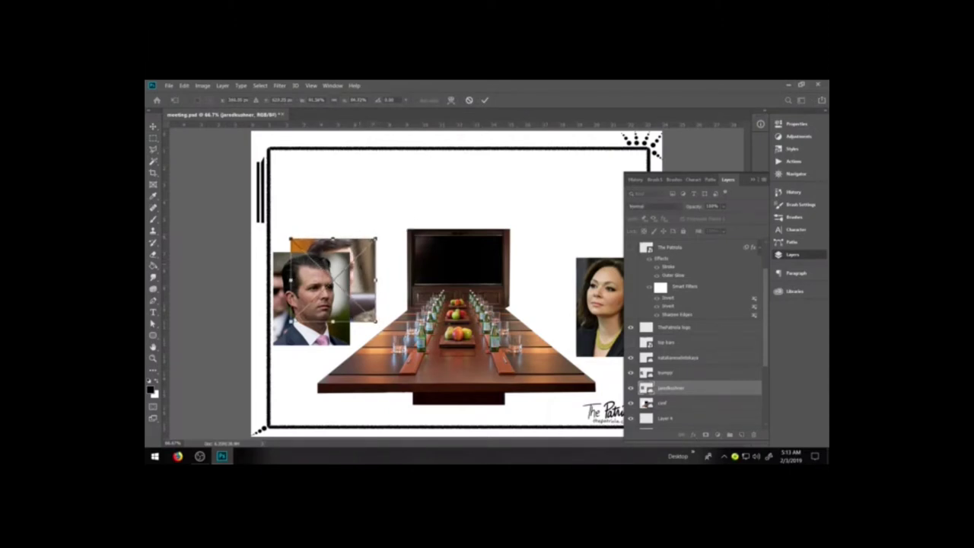
pyautogui.press('Return')
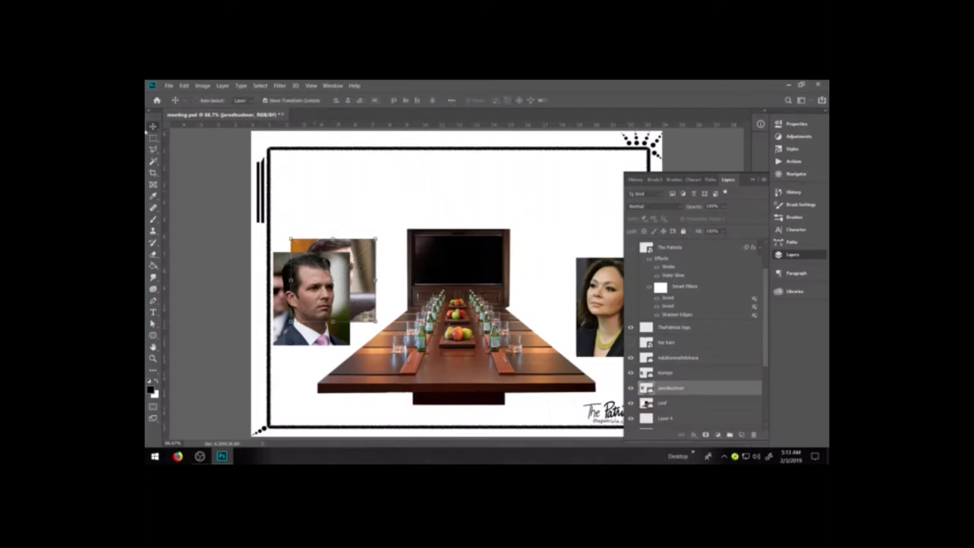
pyautogui.click(153, 138)
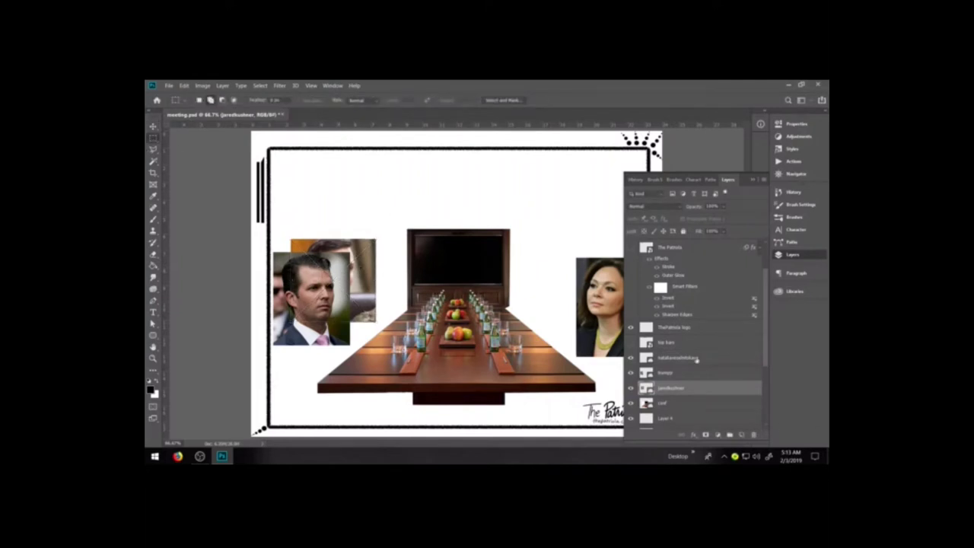
# - Place the paulmanafort portrait from the library beside the jaredkushner portrait, enlarge it and position it at the table's far left side
pyautogui.click(794, 290)
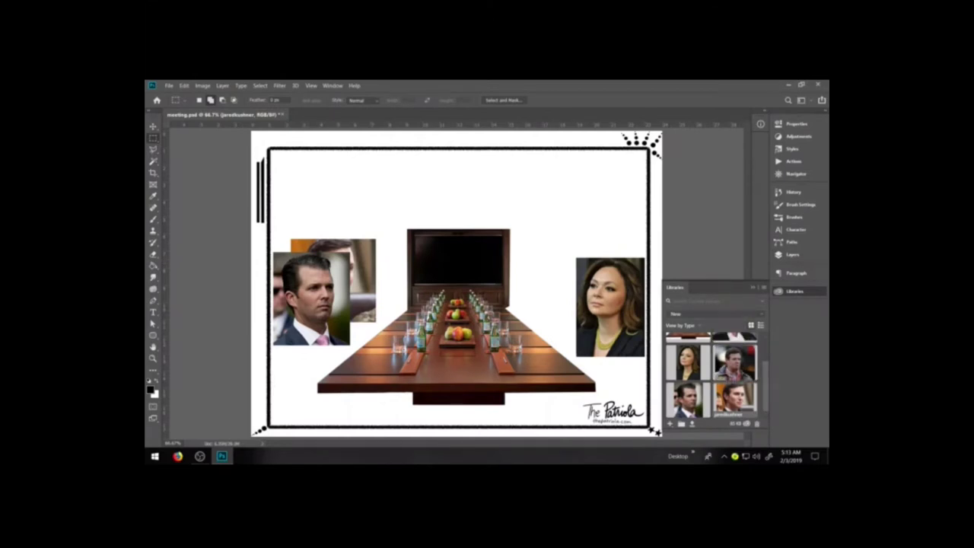
pyautogui.moveTo(731, 361); pyautogui.dragTo(370, 271)
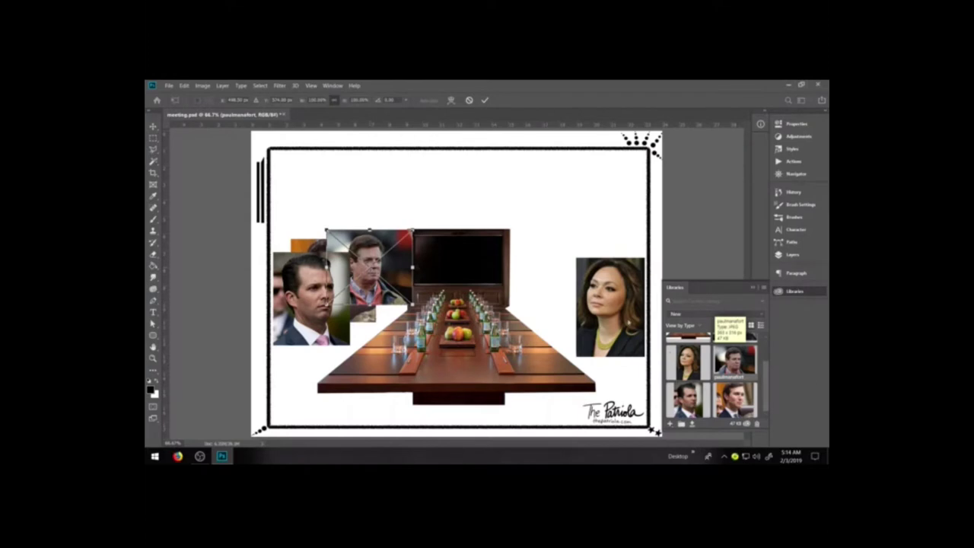
pyautogui.moveTo(413, 304); pyautogui.dragTo(418, 311)
pyautogui.moveTo(384, 283); pyautogui.dragTo(381, 274)
pyautogui.moveTo(414, 304); pyautogui.dragTo(444, 330)
pyautogui.moveTo(381, 290); pyautogui.dragTo(372, 283)
pyautogui.moveTo(315, 216); pyautogui.dragTo(344, 234)
pyautogui.press('Return')
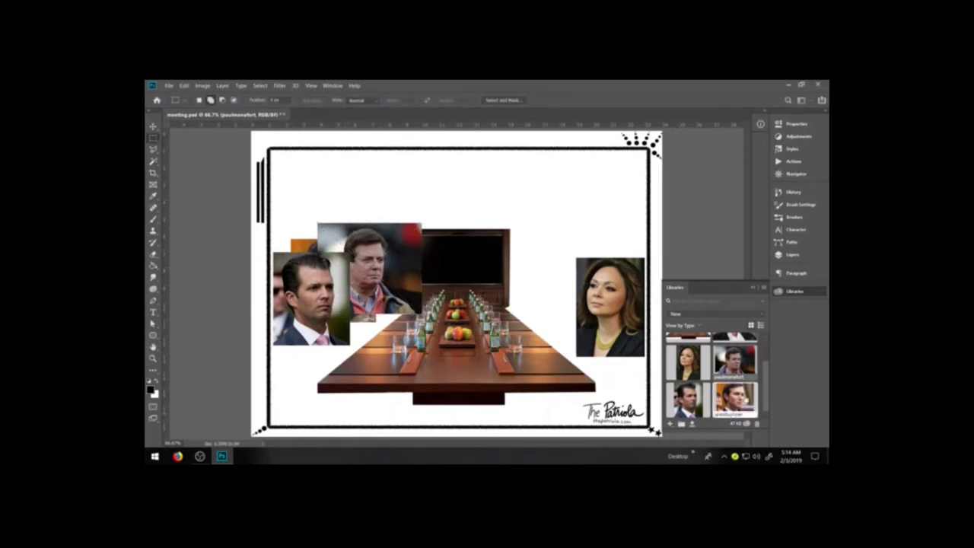
# - Place the robgoldstone portrait from the library, scale it down and position it overlapping the paulmanafort portrait in front of the screen cabinet
pyautogui.scroll(2, 743, 388)
pyautogui.moveTo(745, 397); pyautogui.dragTo(405, 266)
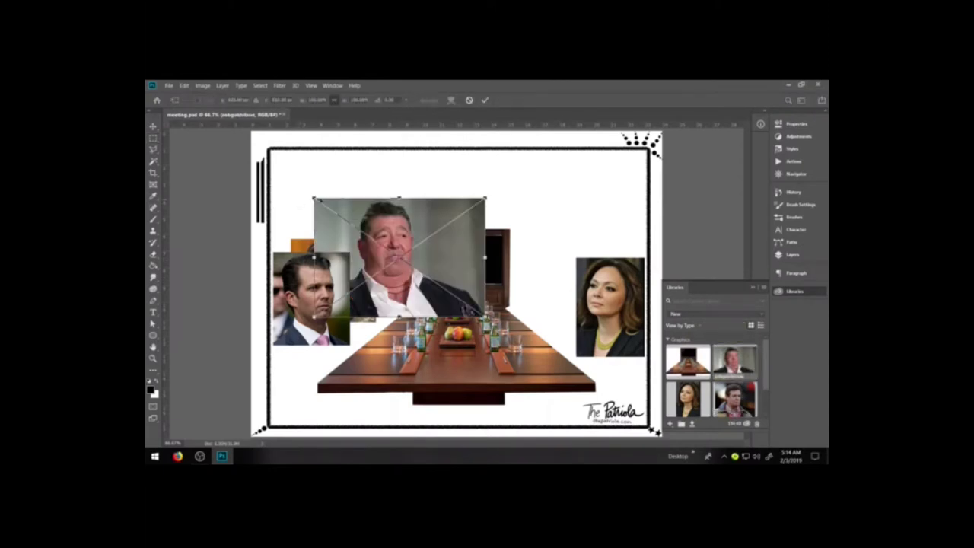
pyautogui.moveTo(313, 198); pyautogui.dragTo(358, 228)
pyautogui.moveTo(413, 267); pyautogui.dragTo(396, 259)
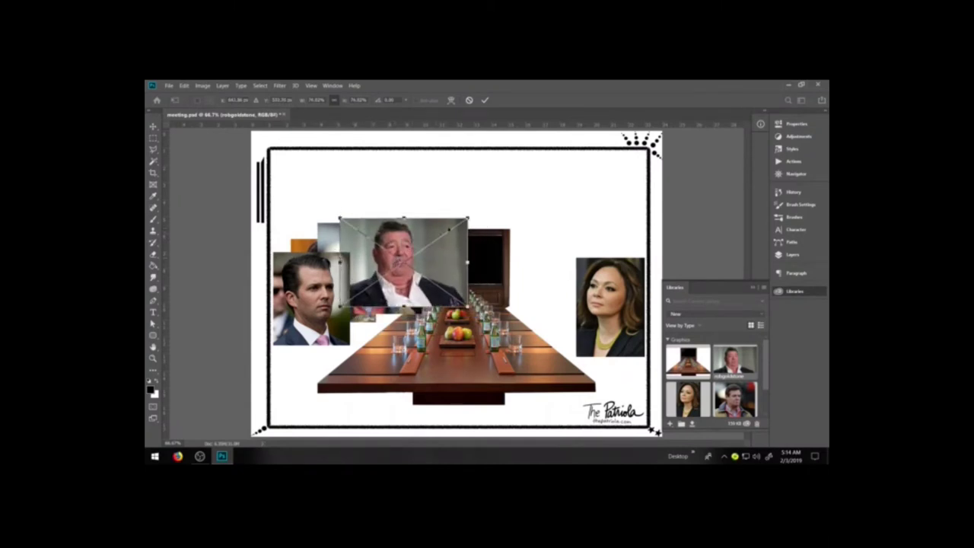
pyautogui.moveTo(466, 219)
pyautogui.mouseDown()
pyautogui.moveTo(419, 241)
pyautogui.moveTo(458, 219)
pyautogui.mouseUp()
pyautogui.press('Return')
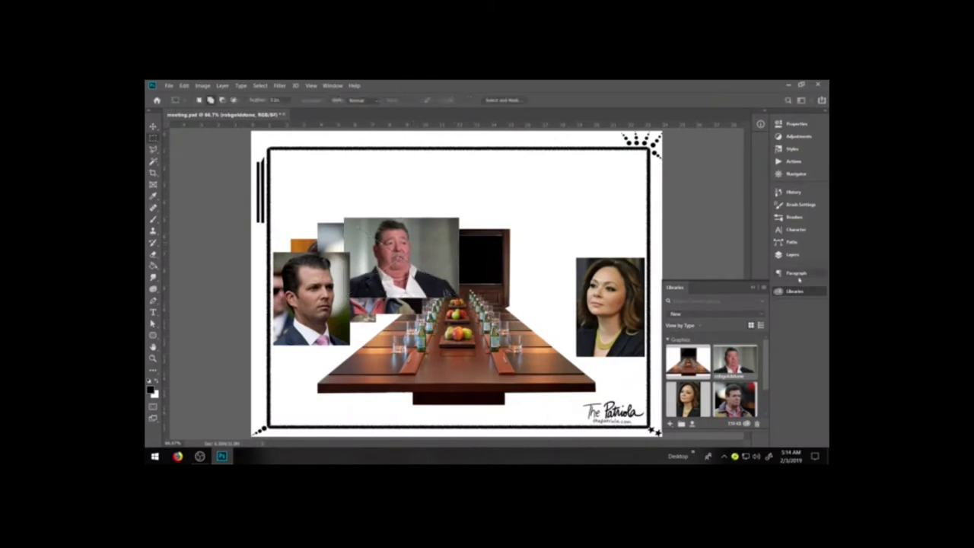
# - Reorder the portrait layers below trumpjr so that jaredkushner comes first, followed by paulmanafort and robgoldstone
pyautogui.click(792, 254)
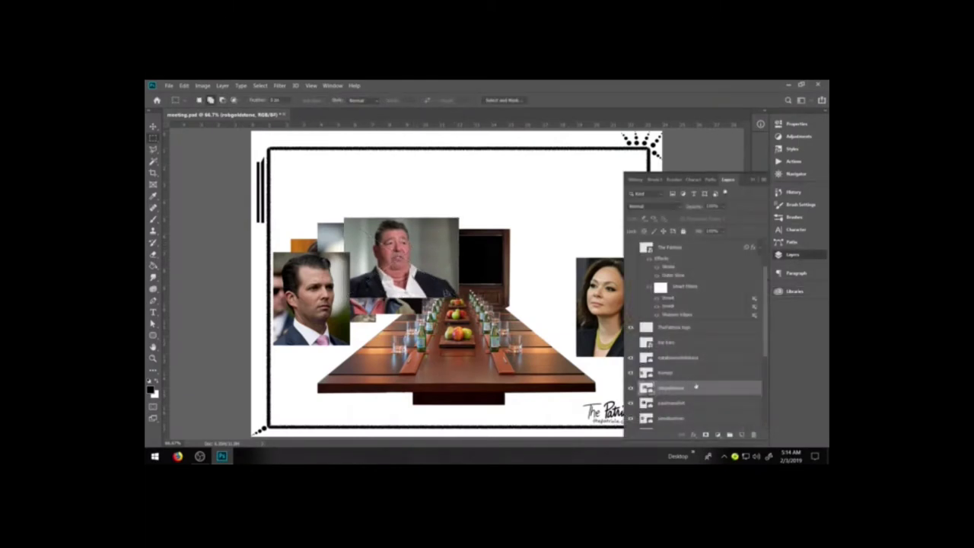
pyautogui.scroll(-3, 695, 387)
pyautogui.moveTo(670, 306); pyautogui.dragTo(675, 351)
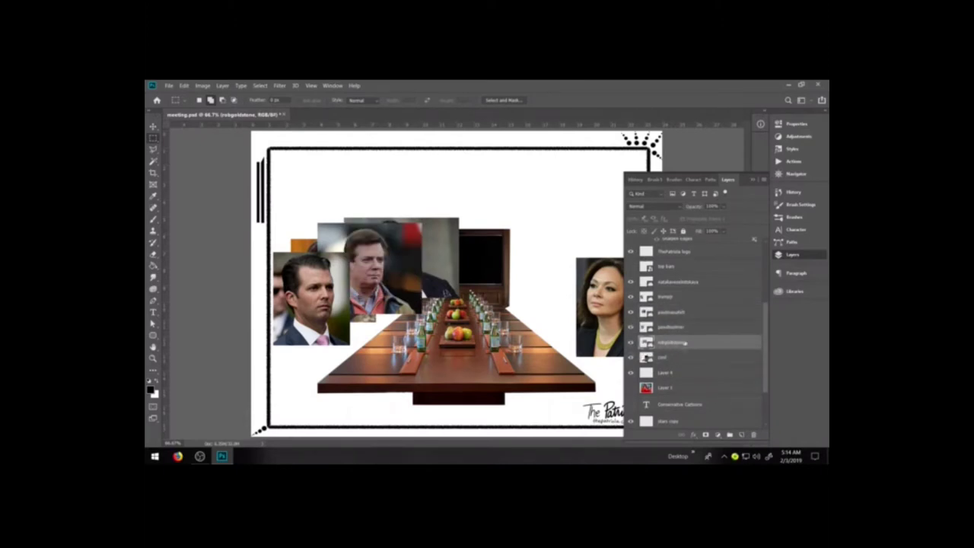
pyautogui.hotkey('ctrl', 'z')
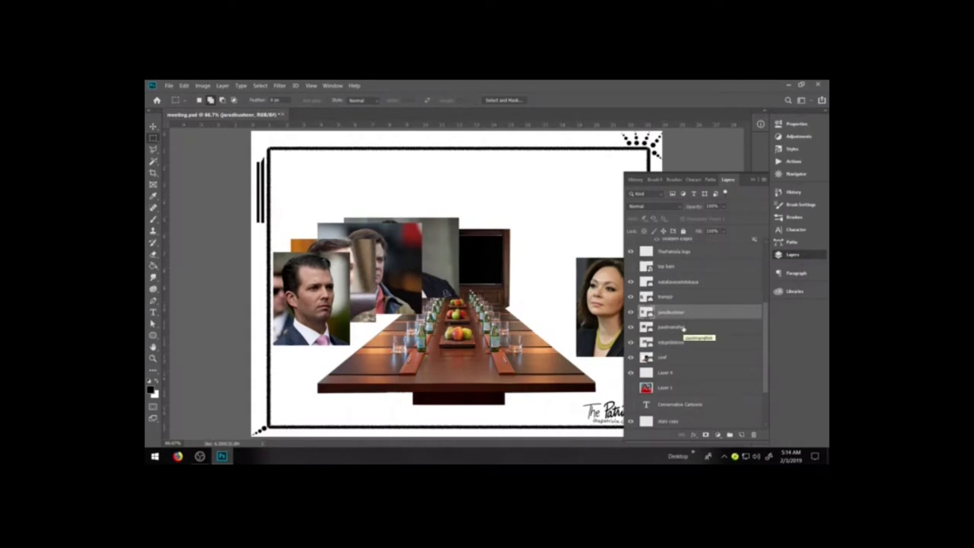
# - Hide the robgoldstone, paulmanafort and jaredkushner layers and select the trumpjr layer
pyautogui.click(630, 342)
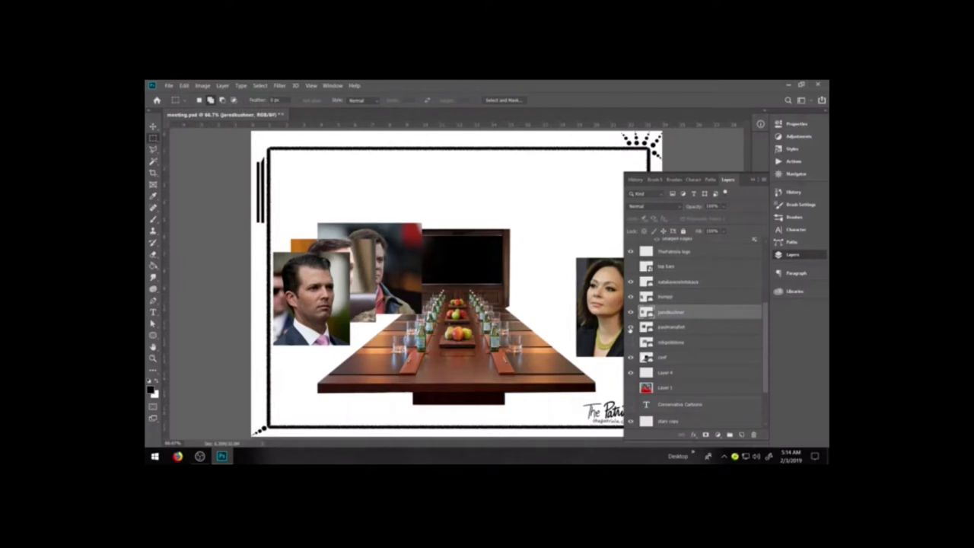
pyautogui.click(630, 326)
pyautogui.click(630, 312)
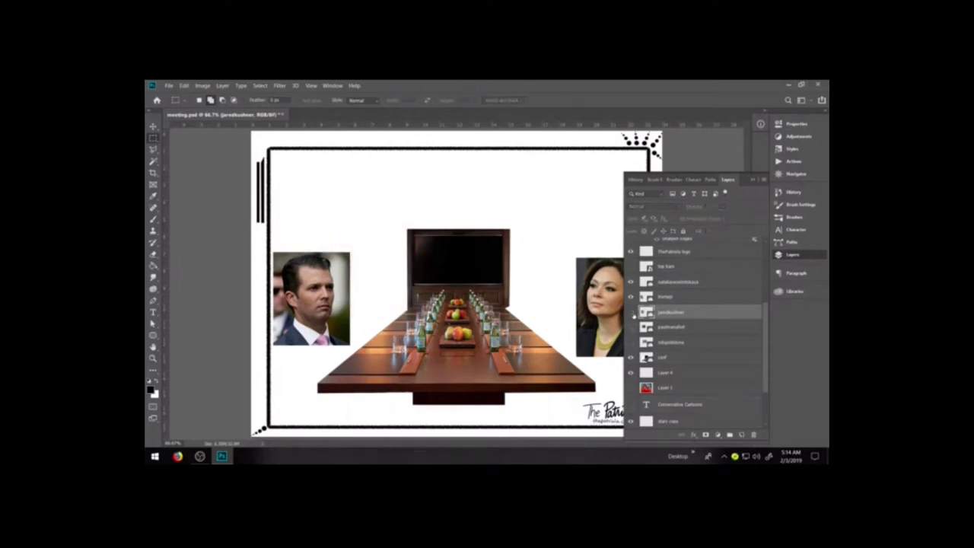
pyautogui.click(685, 302)
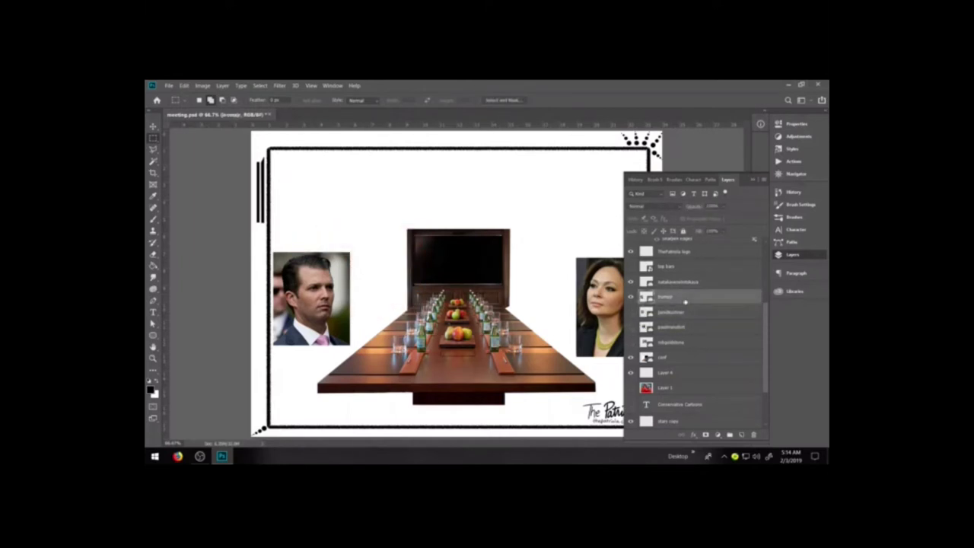
# - Start a Pen path at the trumpjr portrait's lower-left corner and trace the shoulder, neck and back of the head to the hair's top
pyautogui.click(152, 357)
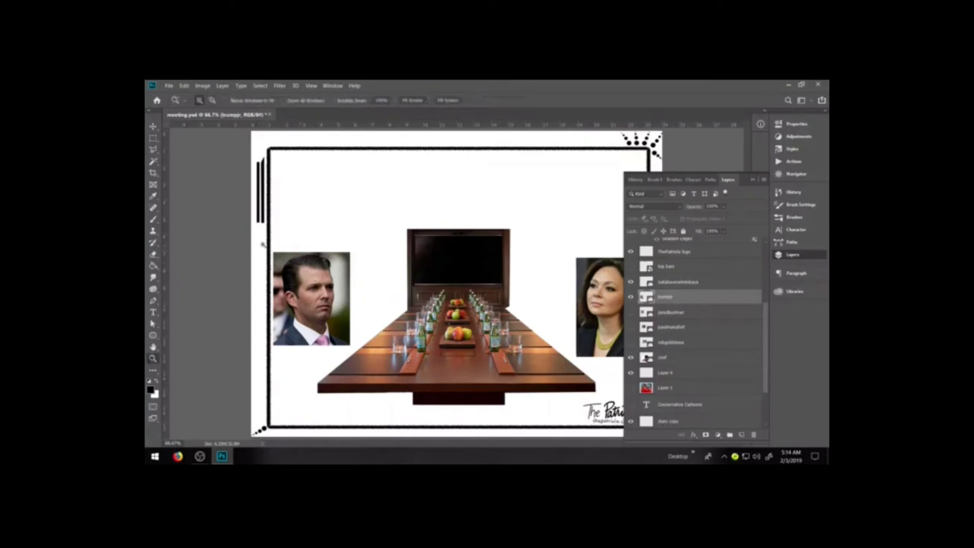
pyautogui.moveTo(266, 239); pyautogui.dragTo(372, 358)
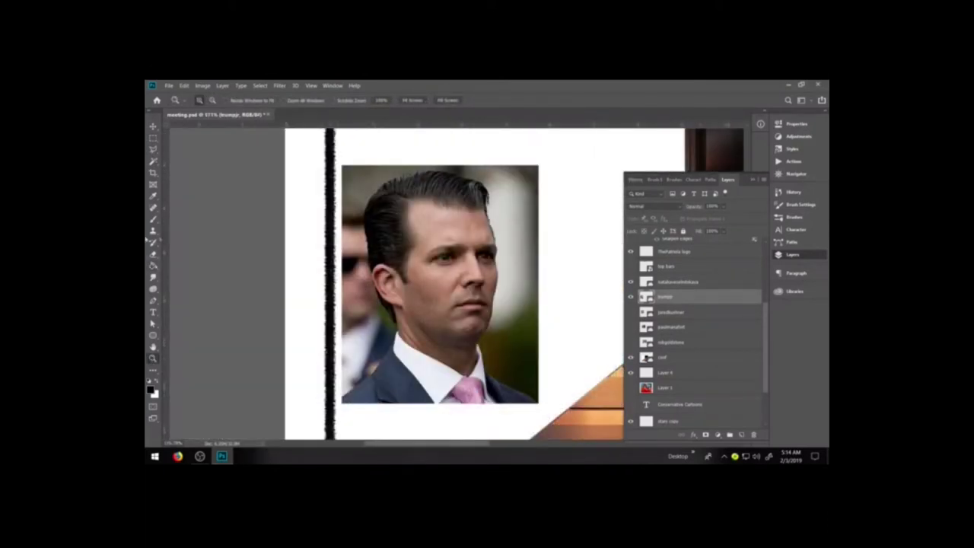
pyautogui.click(153, 301)
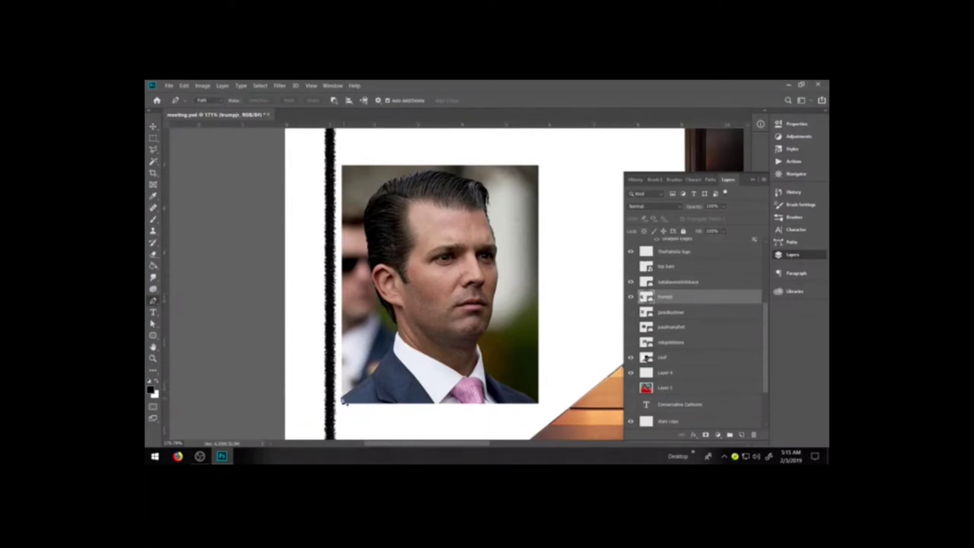
pyautogui.click(344, 401)
pyautogui.click(389, 348)
pyautogui.click(398, 335)
pyautogui.click(382, 305)
pyautogui.click(377, 296)
pyautogui.click(370, 263)
pyautogui.click(367, 235)
pyautogui.click(364, 198)
pyautogui.moveTo(385, 184); pyautogui.dragTo(422, 171)
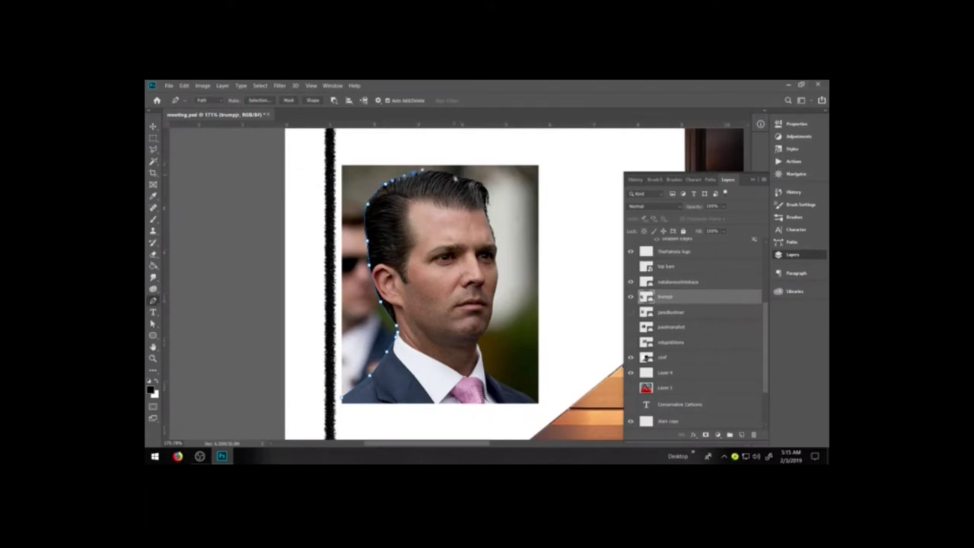
# - Continue the Pen path over the front of the hair and down the forehead to the eye socket
pyautogui.click(476, 181)
pyautogui.click(496, 242)
pyautogui.click(499, 253)
pyautogui.hotkey('ctrl', 'z')
pyautogui.click(496, 251)
# - Extend the Pen path from the eye socket along the curve of the cheek
pyautogui.hotkey('ctrl', '+')
pyautogui.hotkey('ctrl', '+')
pyautogui.hotkey('ctrl', '+')
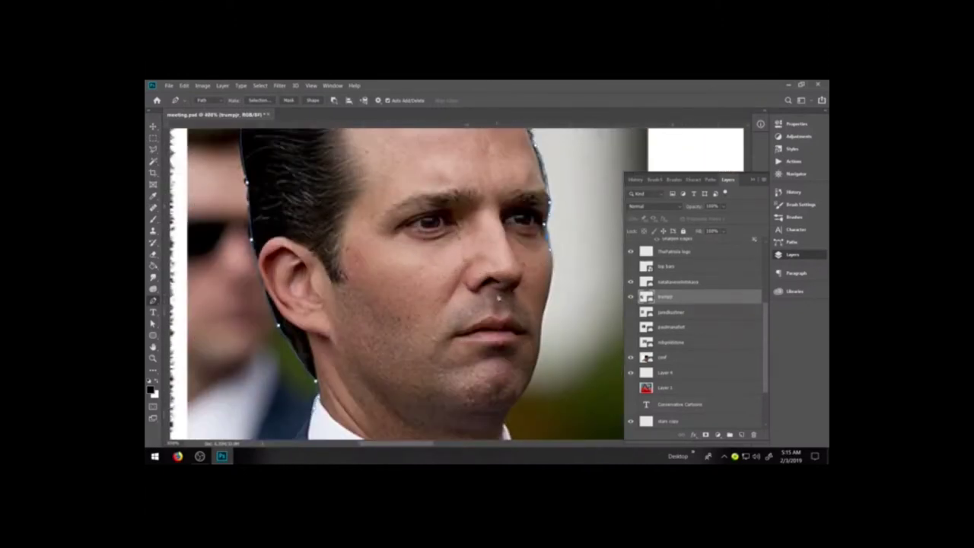
pyautogui.press('space')
pyautogui.moveTo(545, 278); pyautogui.dragTo(459, 317)
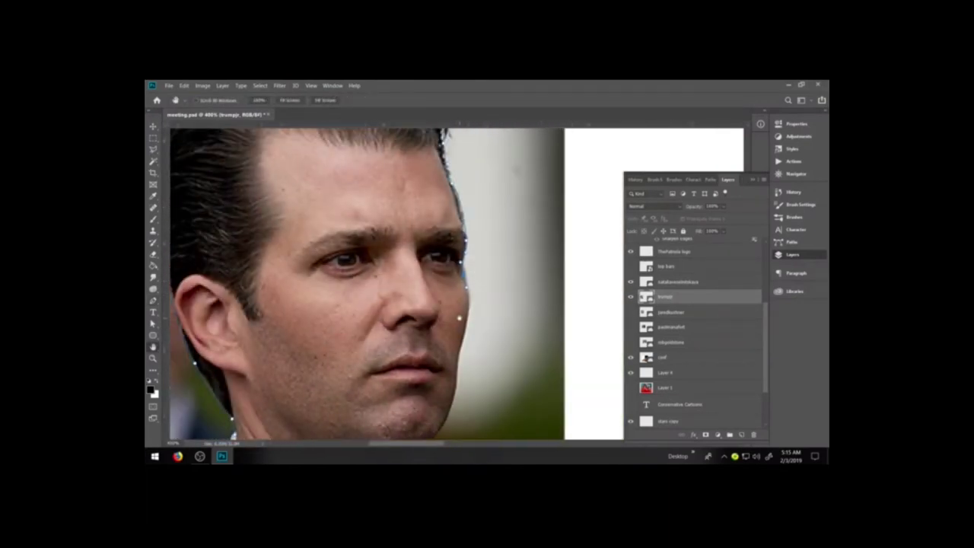
pyautogui.hotkey('ctrl', '+')
pyautogui.hotkey('ctrl', '+')
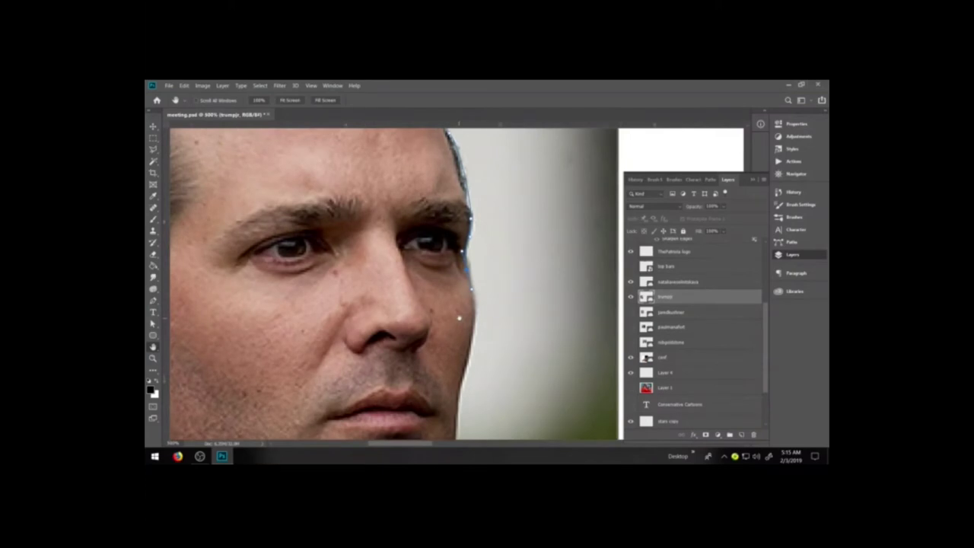
pyautogui.moveTo(434, 320); pyautogui.dragTo(474, 327)
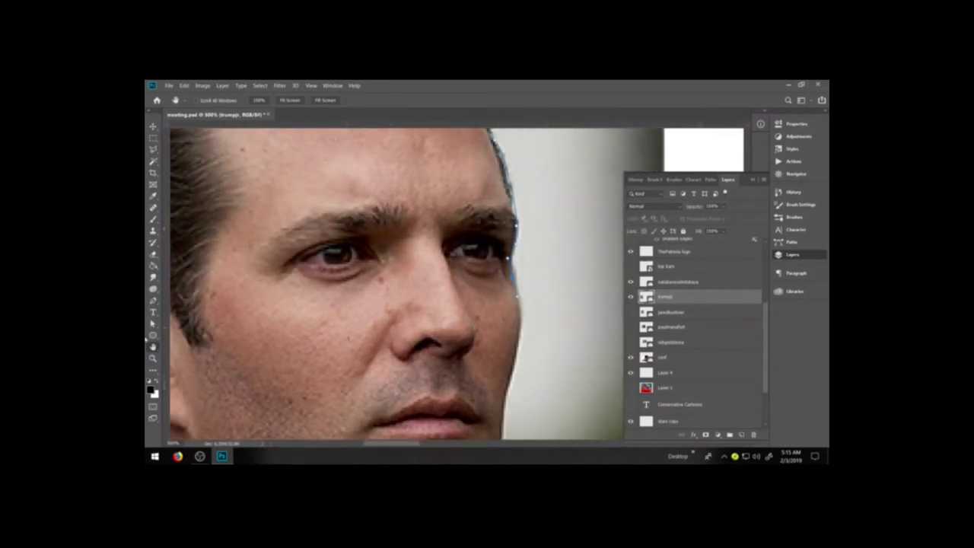
pyautogui.click(152, 301)
pyautogui.moveTo(517, 356); pyautogui.dragTo(509, 398)
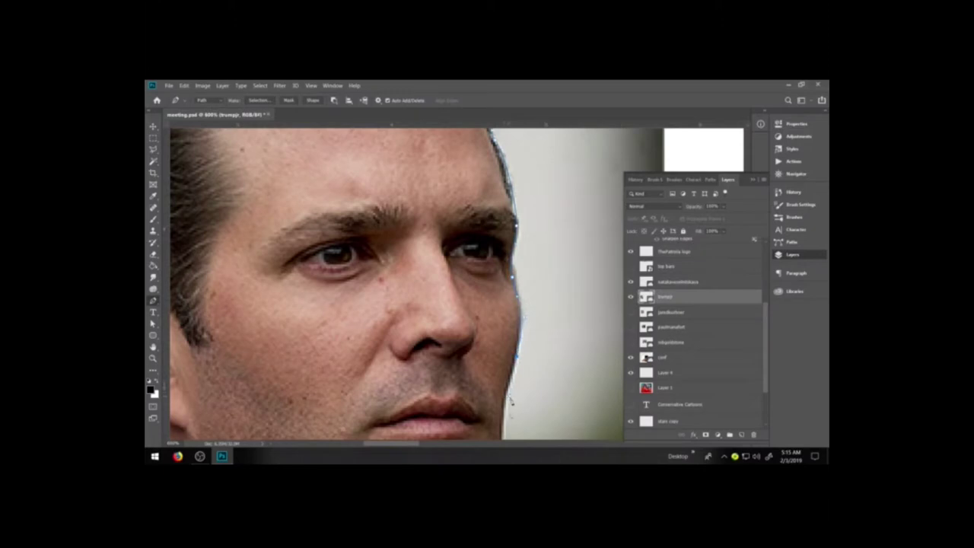
# - Continue the Pen path past the mouth and around the chin to where the jaw meets the neck
pyautogui.press('h')
pyautogui.moveTo(526, 360); pyautogui.dragTo(530, 260)
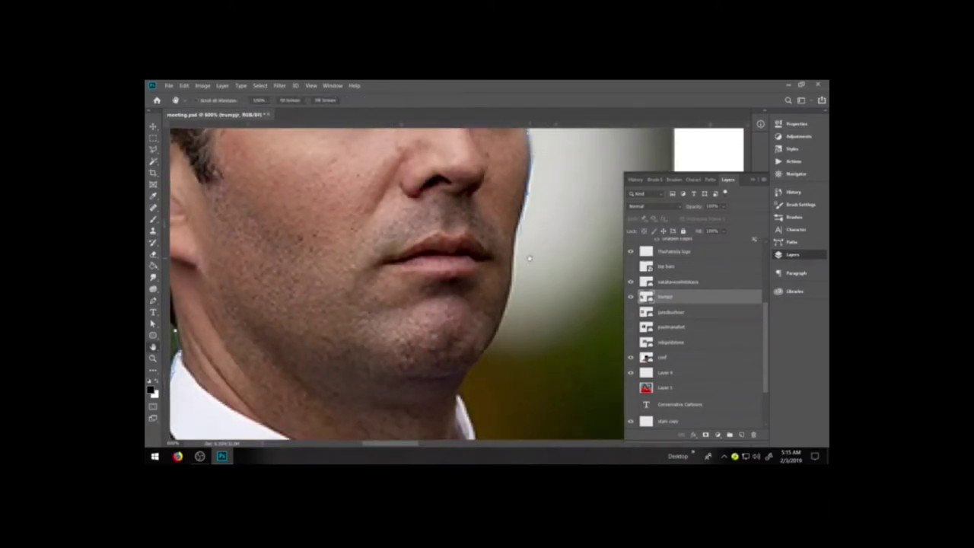
pyautogui.press('b')
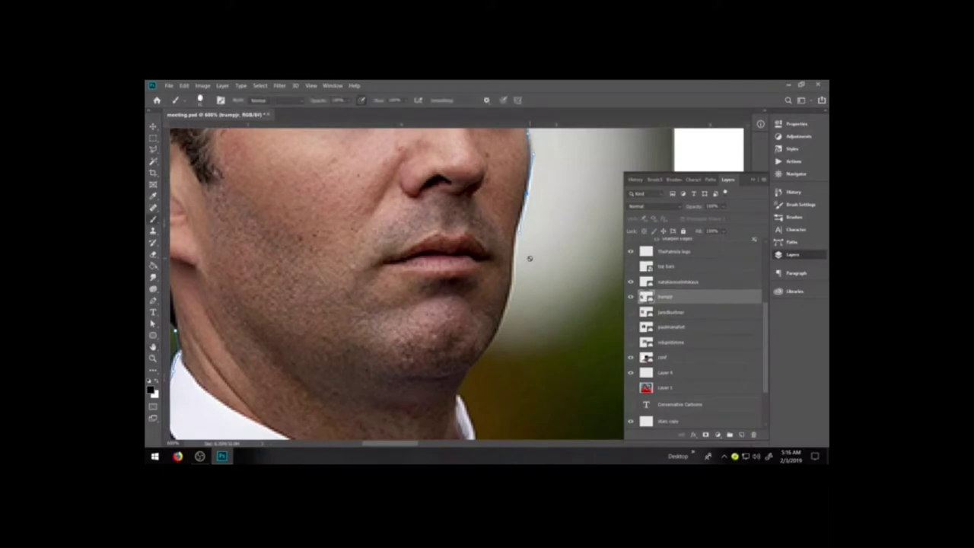
pyautogui.click(153, 300)
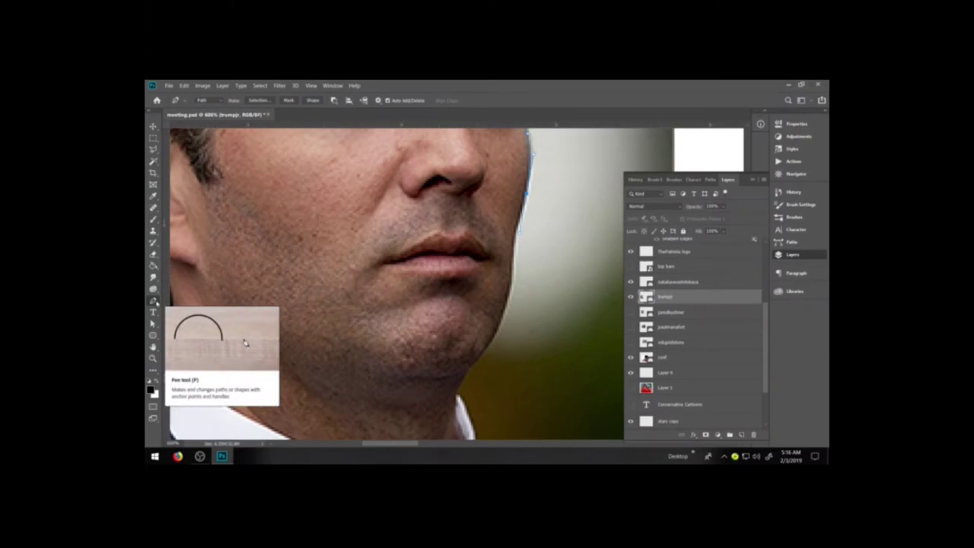
pyautogui.click(512, 260)
pyautogui.click(510, 300)
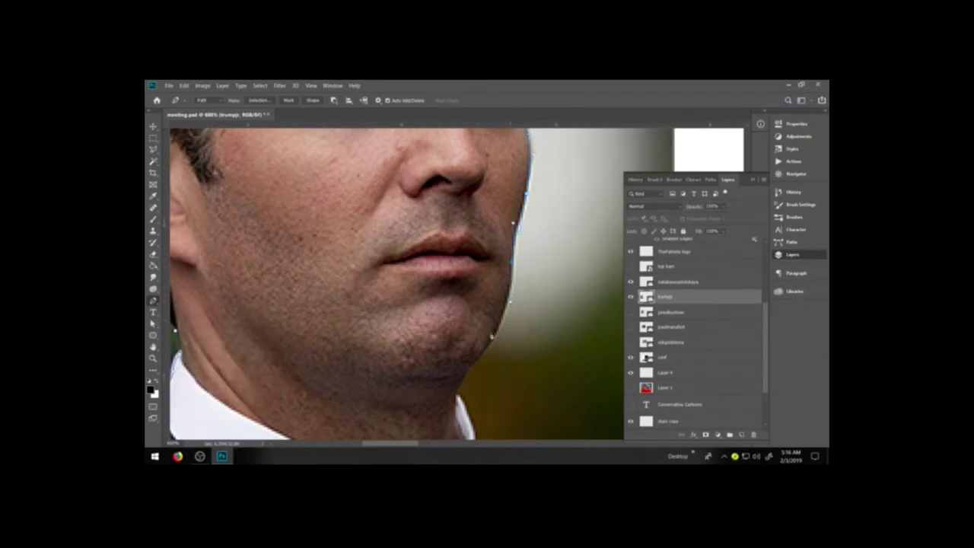
pyautogui.moveTo(491, 343); pyautogui.dragTo(484, 353)
pyautogui.click(460, 381)
# - Trace the Pen path down the outer edge of the shirt collar to the suit jacket
pyautogui.press('h')
pyautogui.moveTo(491, 400); pyautogui.dragTo(504, 294)
pyautogui.press('b')
pyautogui.press('p')
pyautogui.moveTo(490, 331); pyautogui.dragTo(501, 379)
pyautogui.hotkey('ctrl', 'z')
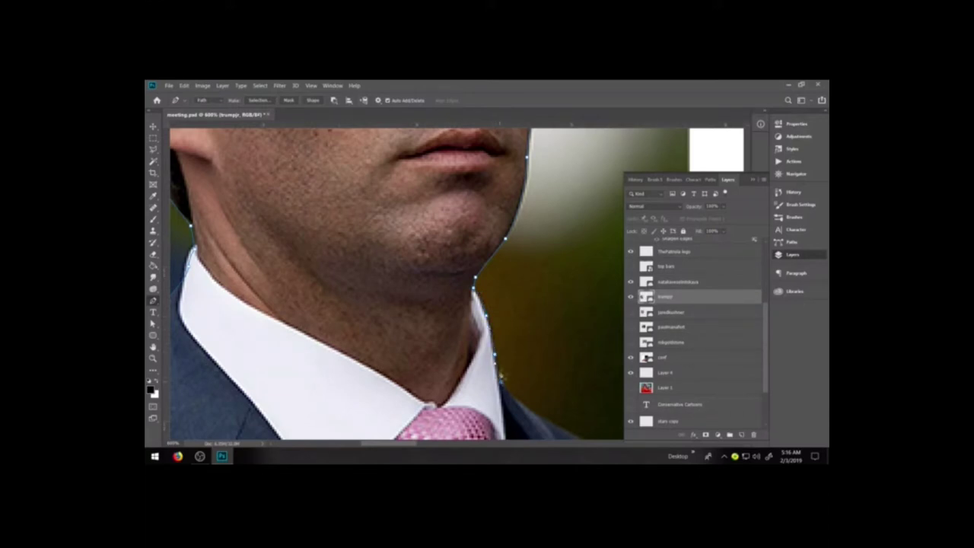
# - Trace the Pen path along the jacket's shoulder beyond the tie down to the portrait's lower-right corner
pyautogui.press('space')
pyautogui.moveTo(561, 395); pyautogui.dragTo(431, 304)
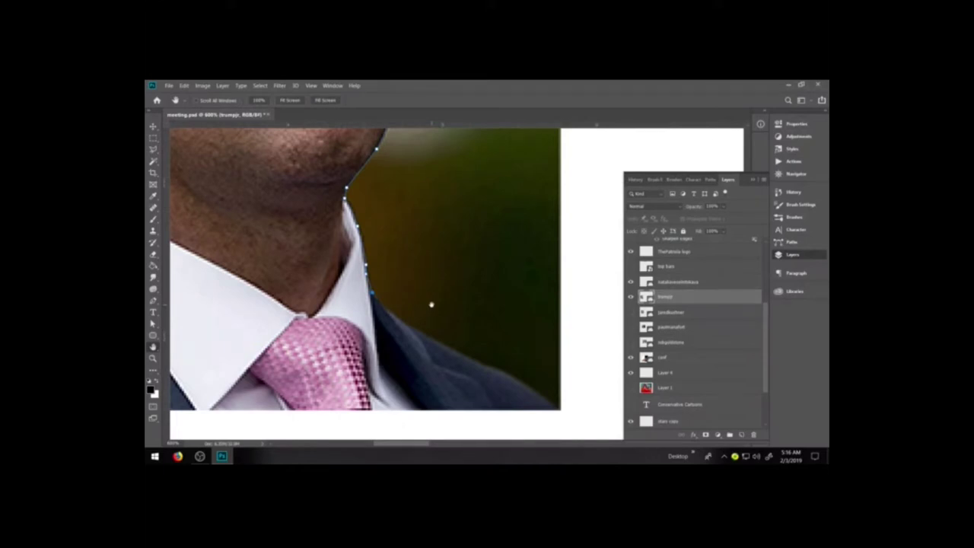
pyautogui.press('p')
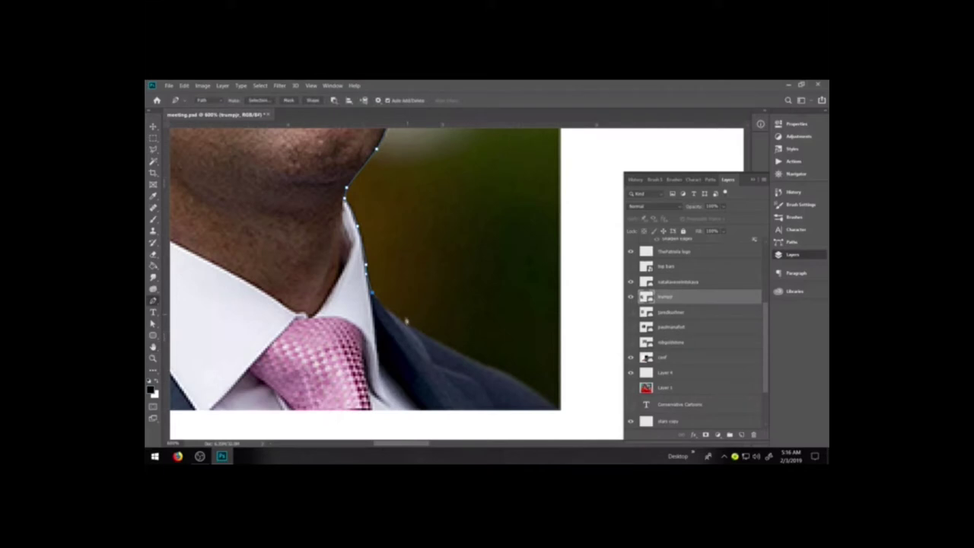
pyautogui.moveTo(398, 318); pyautogui.dragTo(405, 324)
pyautogui.moveTo(447, 349); pyautogui.dragTo(465, 354)
pyautogui.click(473, 362)
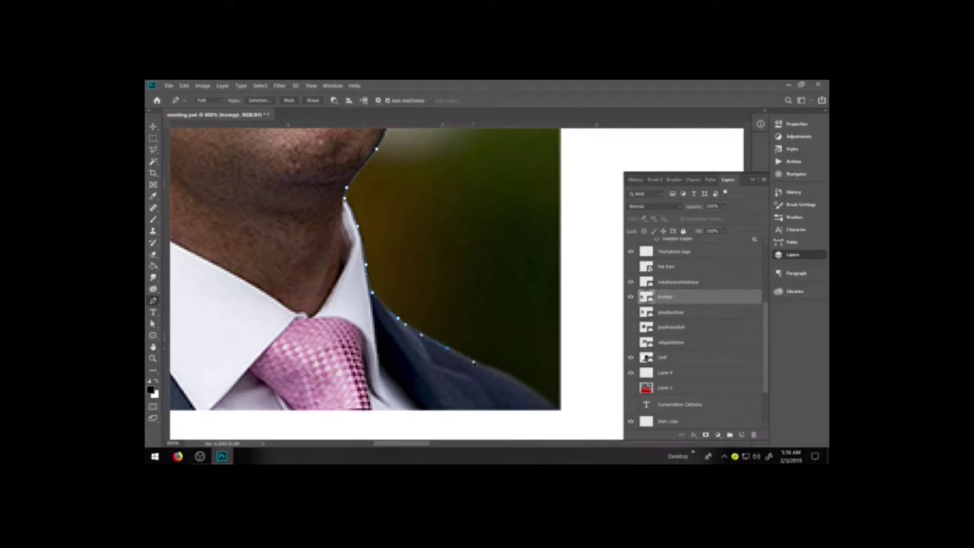
pyautogui.click(510, 378)
pyautogui.click(541, 395)
pyautogui.click(559, 409)
# - Run the Pen path along the portrait's bottom edge and close it at its starting point
pyautogui.moveTo(402, 446); pyautogui.dragTo(309, 428)
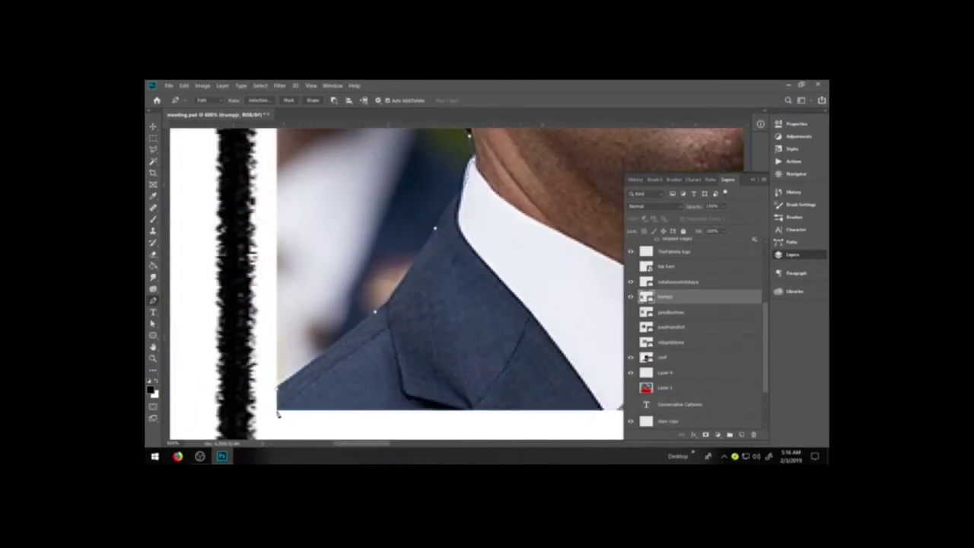
pyautogui.click(277, 410)
pyautogui.click(276, 388)
# - Refine the closed path's anchor points at the shirt collar and along the back of the hair with Direct Selection
pyautogui.click(153, 324)
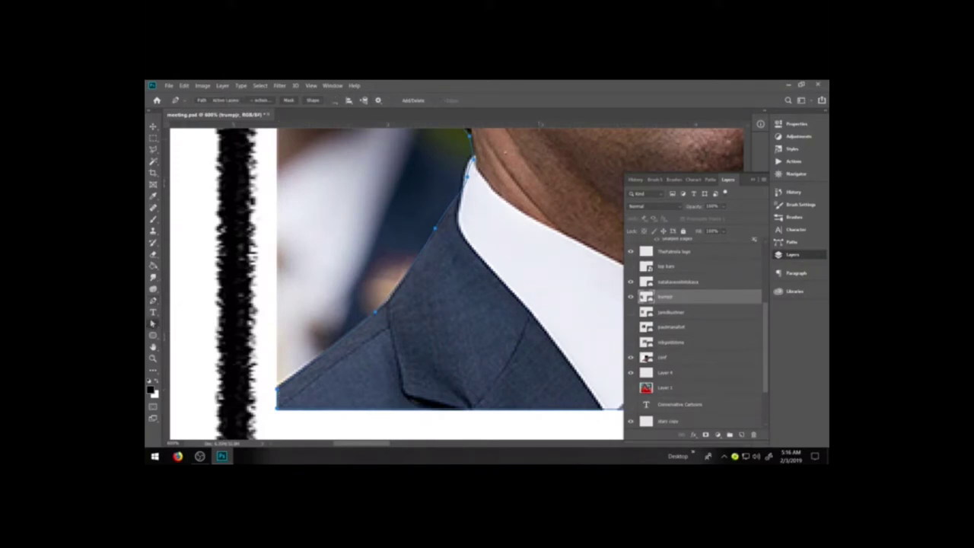
pyautogui.click(472, 159)
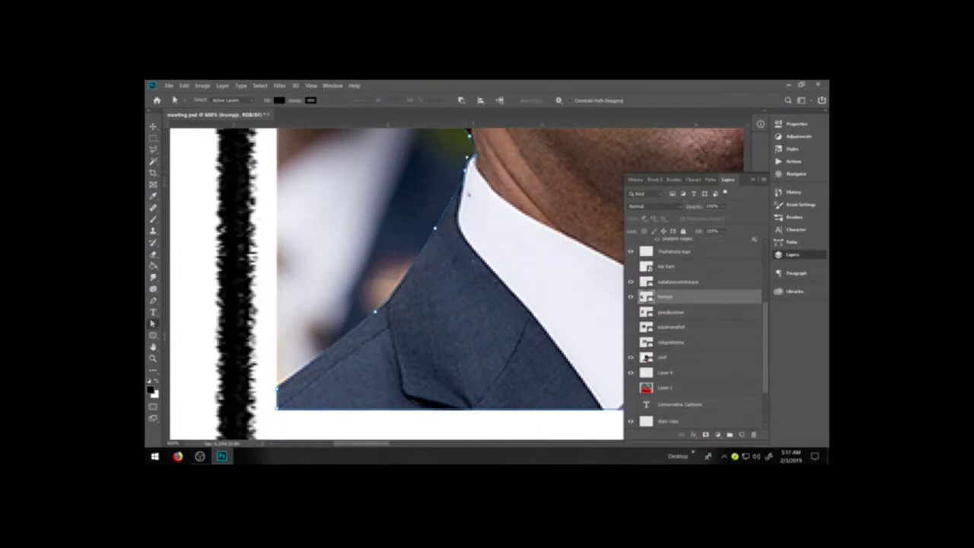
pyautogui.scroll(6, 468, 194)
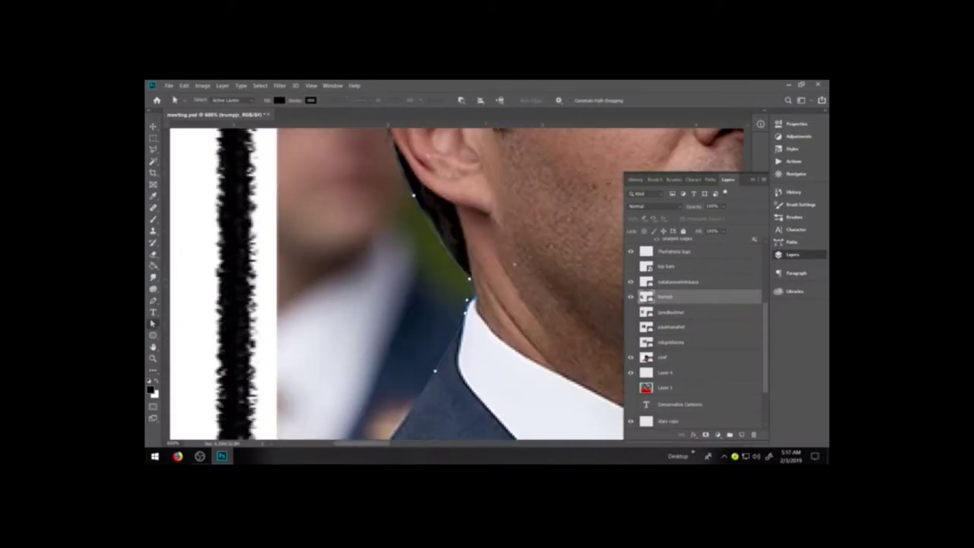
pyautogui.scroll(7, 456, 281)
pyautogui.scroll(5, 456, 282)
pyautogui.moveTo(367, 267); pyautogui.dragTo(364, 264)
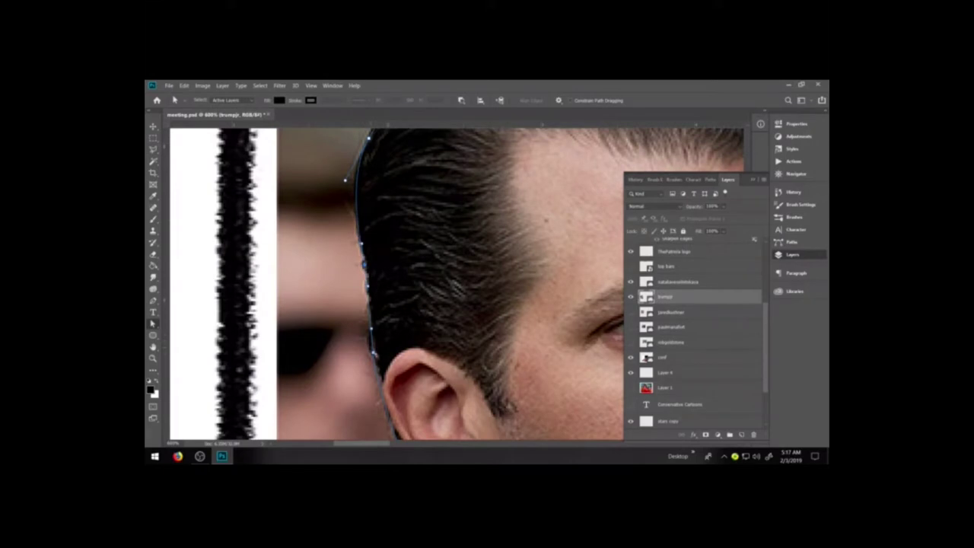
pyautogui.moveTo(373, 352); pyautogui.dragTo(372, 351)
pyautogui.moveTo(374, 377); pyautogui.dragTo(368, 369)
# - Reshape the path around the front lock of hair above the forehead so it encloses the loose strands
pyautogui.scroll(4, 458, 327)
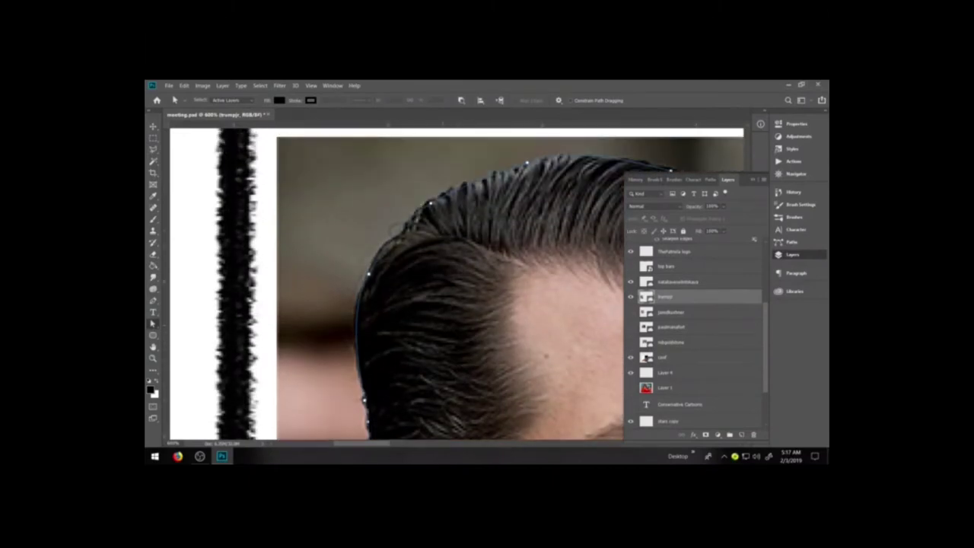
pyautogui.moveTo(359, 444); pyautogui.dragTo(403, 448)
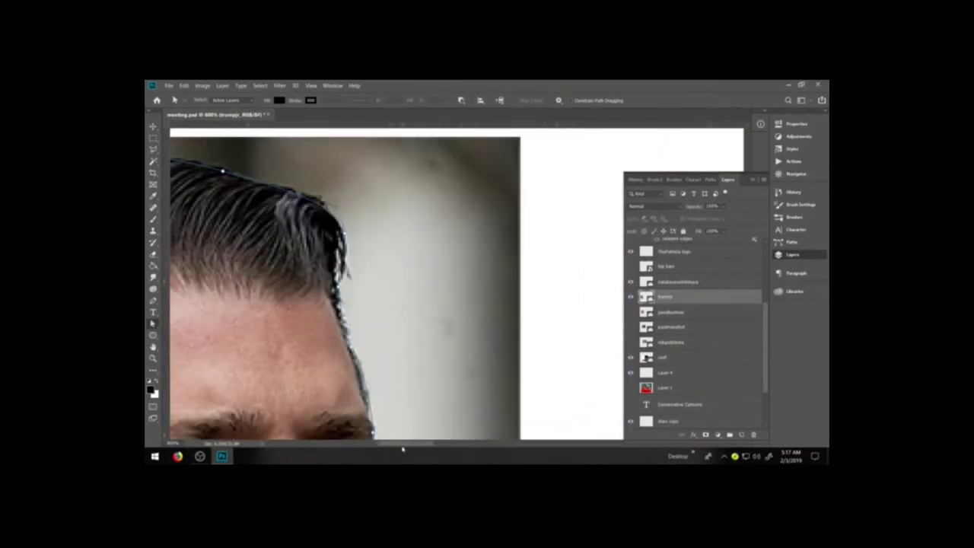
pyautogui.moveTo(347, 233); pyautogui.dragTo(343, 296)
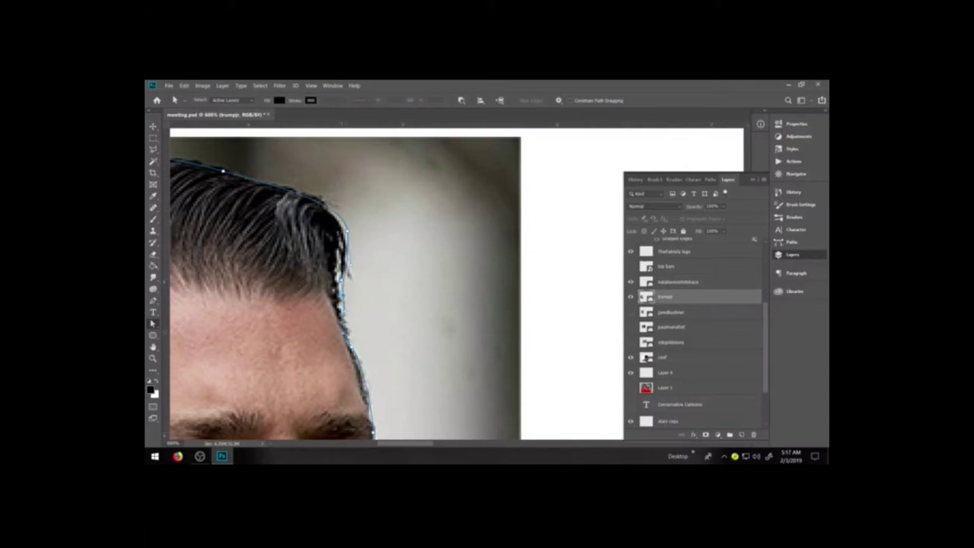
# - Inspect the traced outline around the whole portrait, from the hair down to the jacket
pyautogui.moveTo(390, 443); pyautogui.dragTo(363, 444)
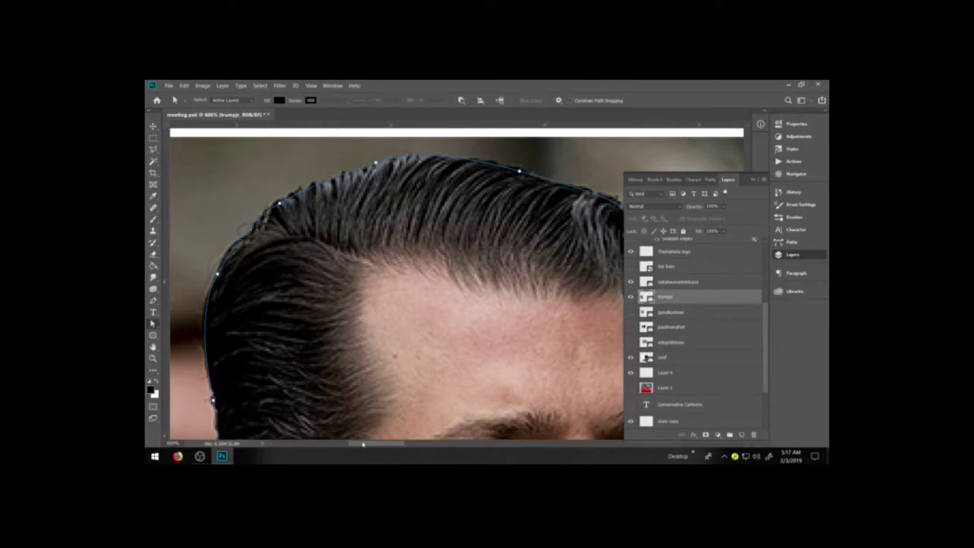
pyautogui.hotkey('ctrl', '-')
pyautogui.hotkey('ctrl', '-')
pyautogui.hotkey('ctrl', '-')
pyautogui.hotkey('ctrl', '-')
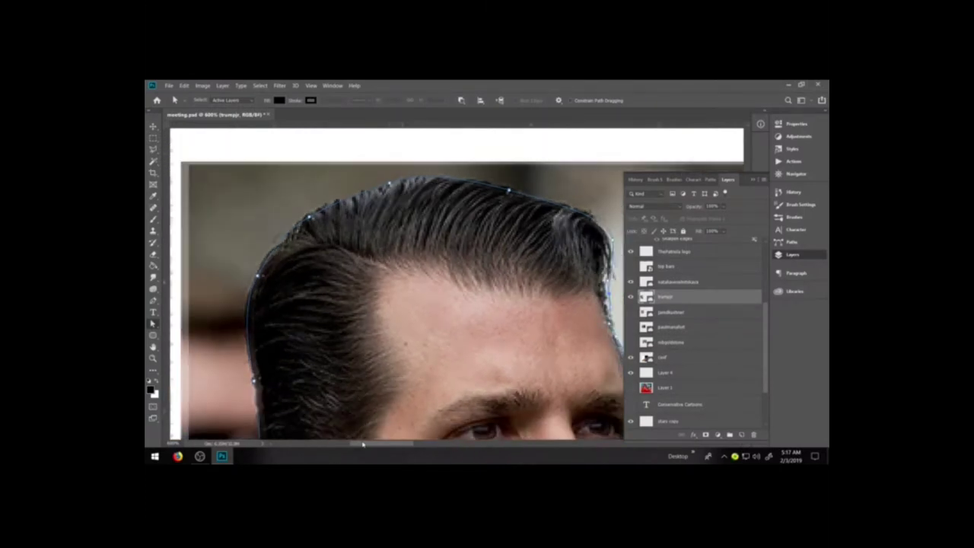
pyautogui.scroll(-6, 363, 444)
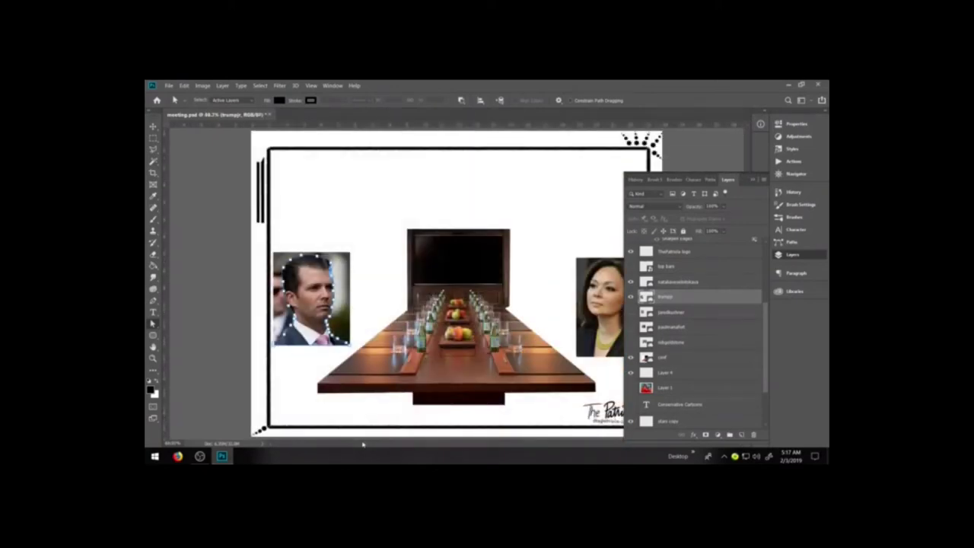
pyautogui.click(153, 356)
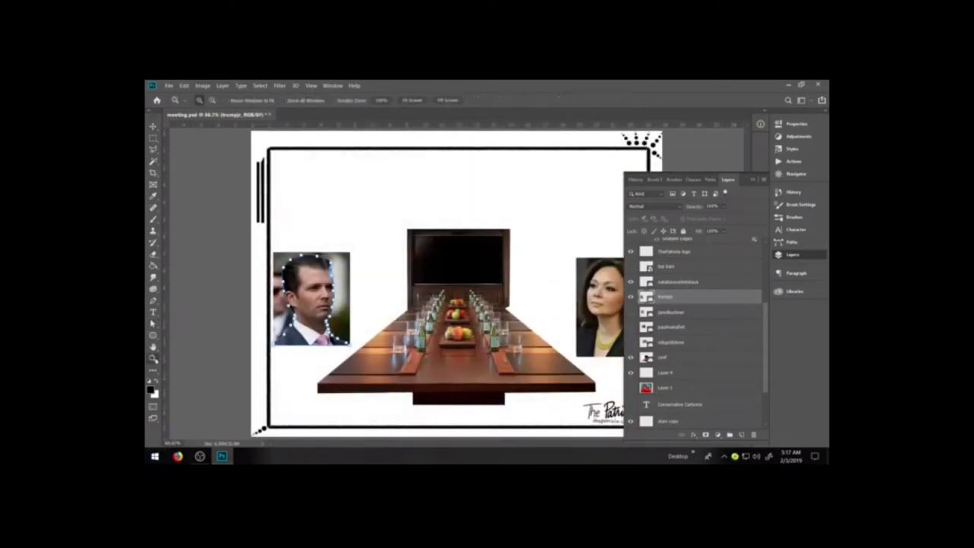
pyautogui.moveTo(260, 242); pyautogui.dragTo(361, 357)
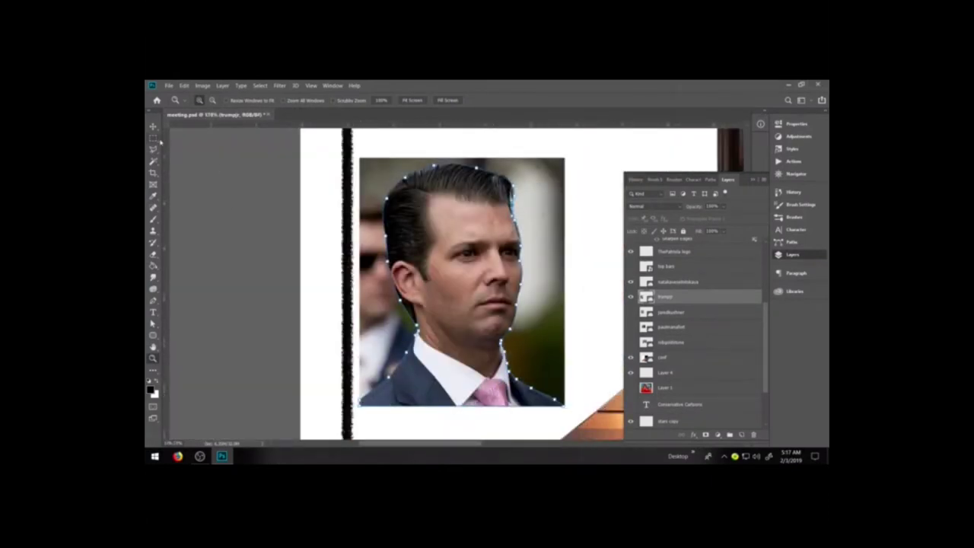
# - Find the work path in the path list and toggle its display to check the traced outline
pyautogui.click(709, 180)
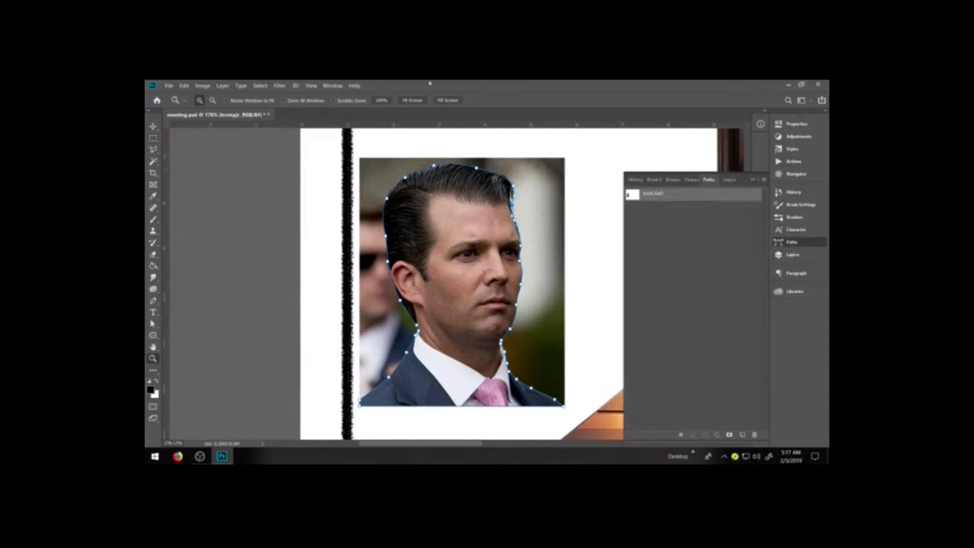
pyautogui.click(333, 85)
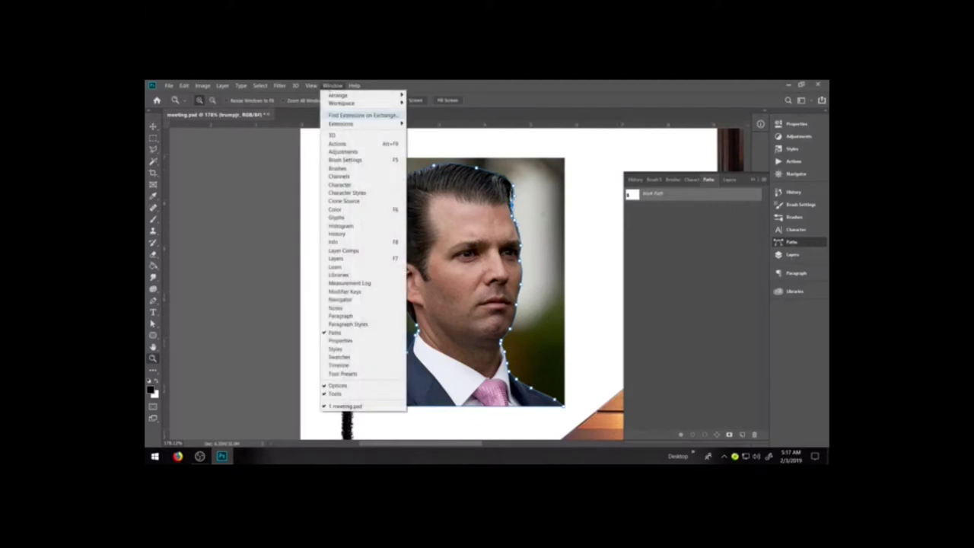
pyautogui.click(335, 333)
pyautogui.click(648, 233)
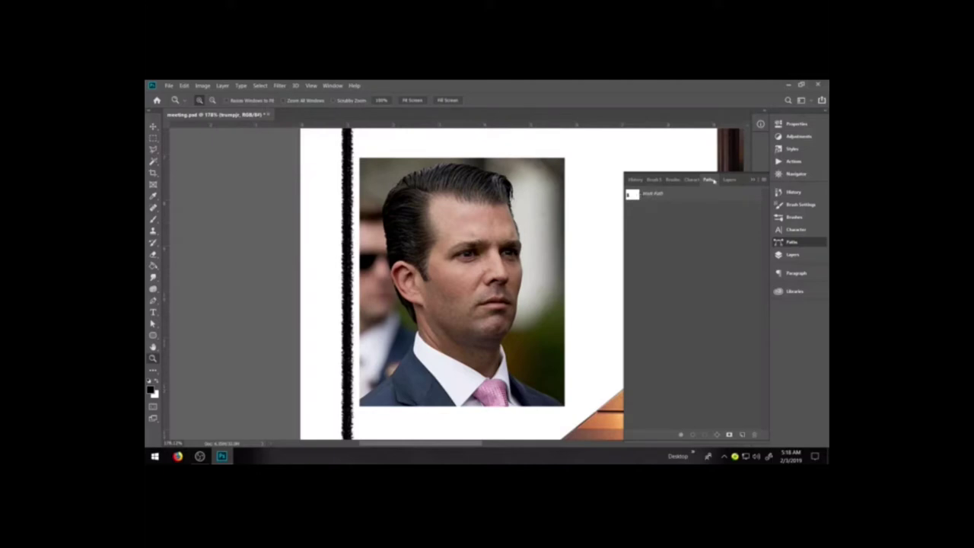
pyautogui.click(656, 195)
pyautogui.click(661, 210)
pyautogui.click(657, 196)
pyautogui.click(657, 237)
# - Save the portrait's work path under the name "don jr"
pyautogui.click(654, 193)
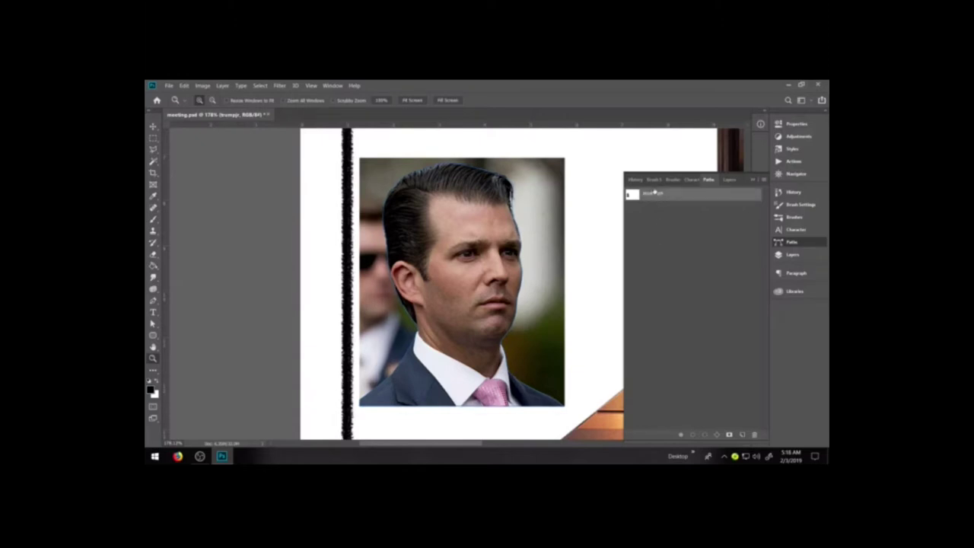
pyautogui.click(762, 181)
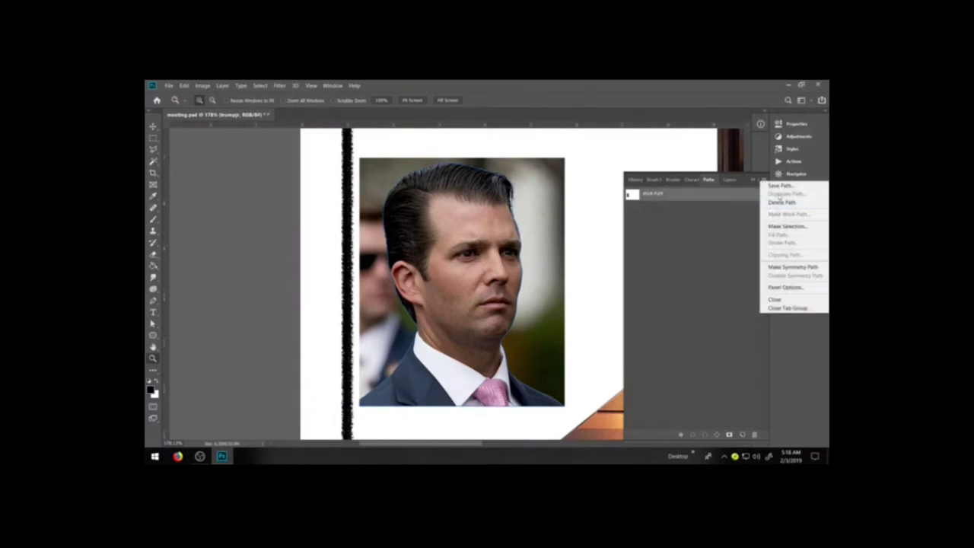
pyautogui.click(782, 194)
pyautogui.write('don j')
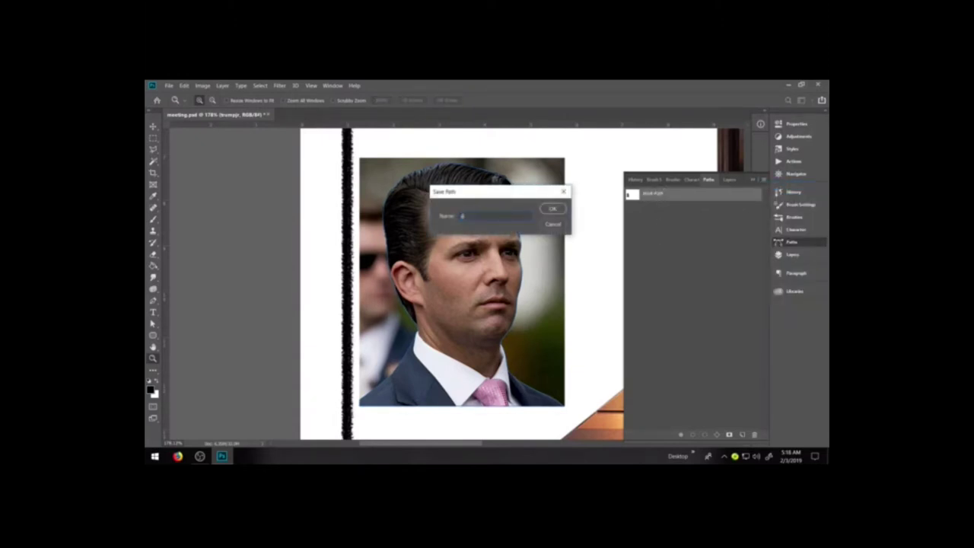
pyautogui.write('r')
pyautogui.click(548, 212)
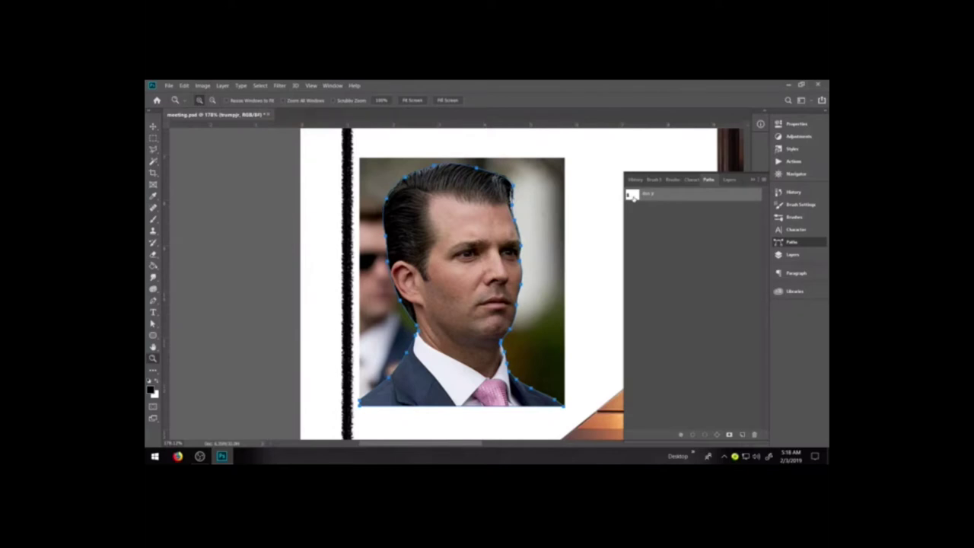
# - Load the don jr path as an inverted selection around the figure and try to delete the portrait's background
pyautogui.keyDown('ctrl'); pyautogui.click(634, 197); pyautogui.keyUp('ctrl')
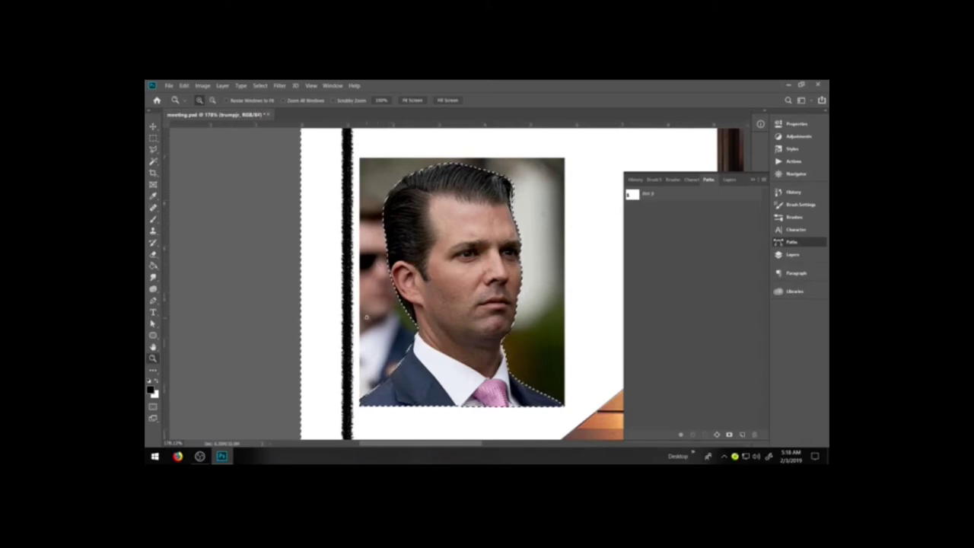
pyautogui.press('Delete')
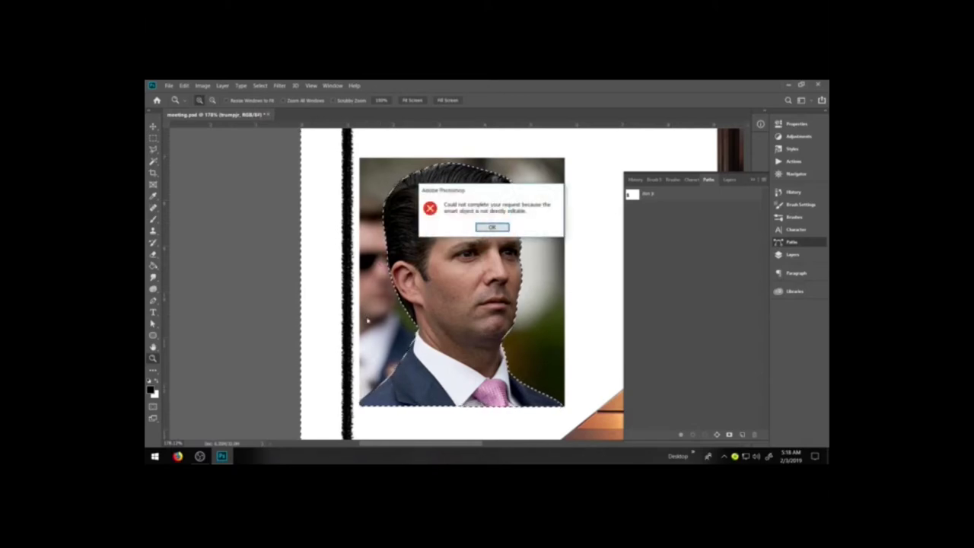
pyautogui.press('Return')
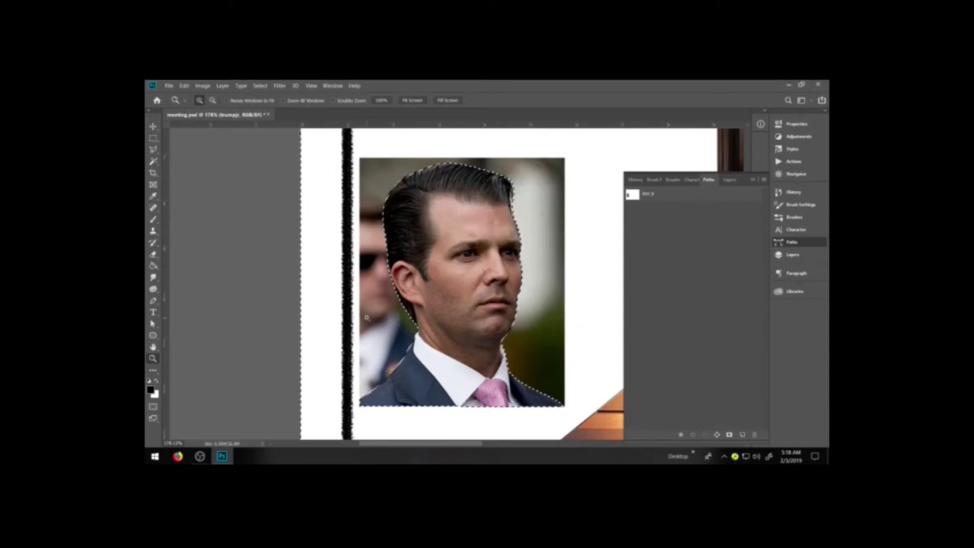
pyautogui.press('Delete')
pyautogui.press('Return')
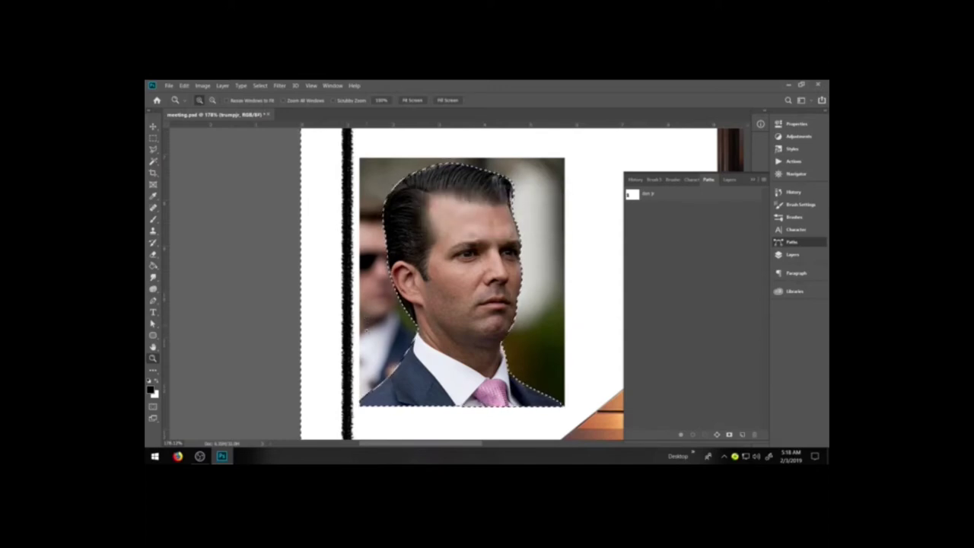
# - Rasterize the trumpjr smart object layer
pyautogui.click(728, 180)
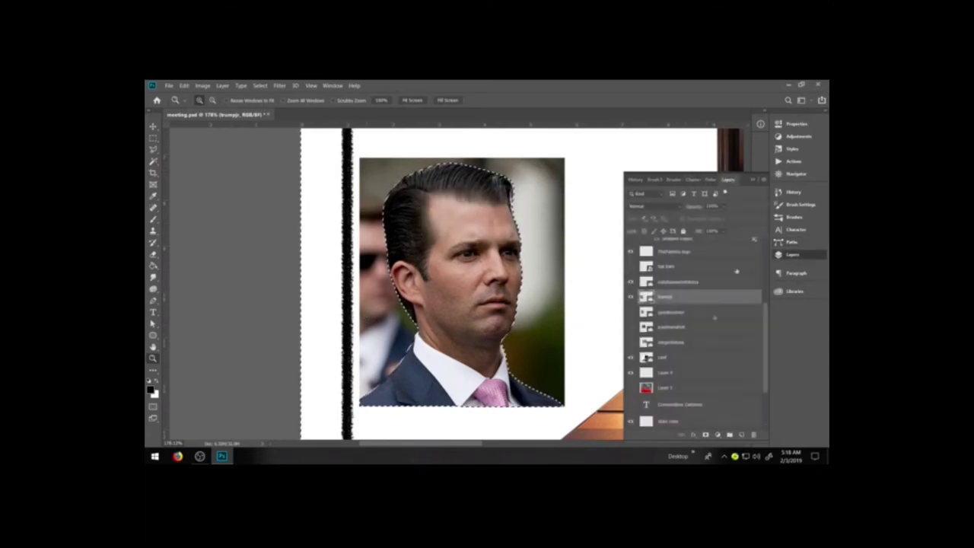
pyautogui.click(764, 180)
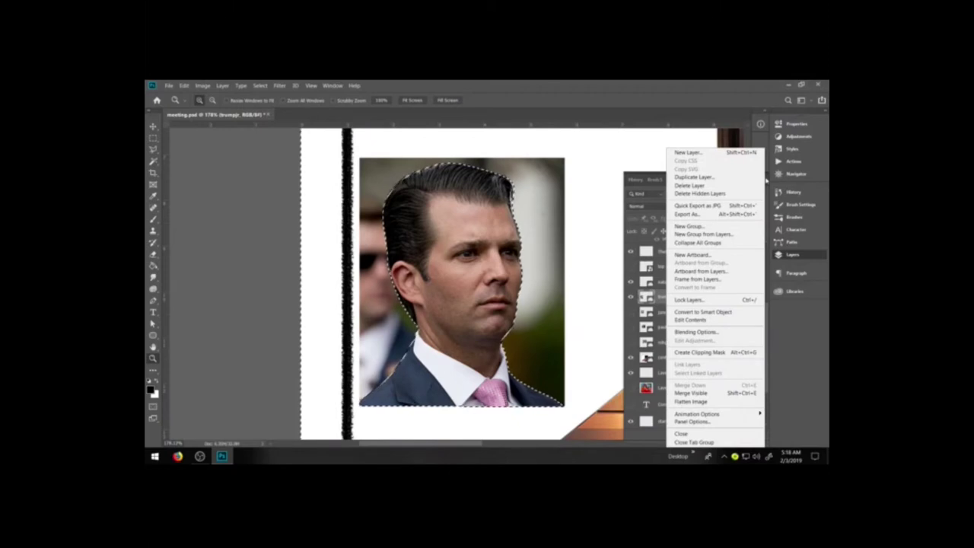
pyautogui.click(228, 84)
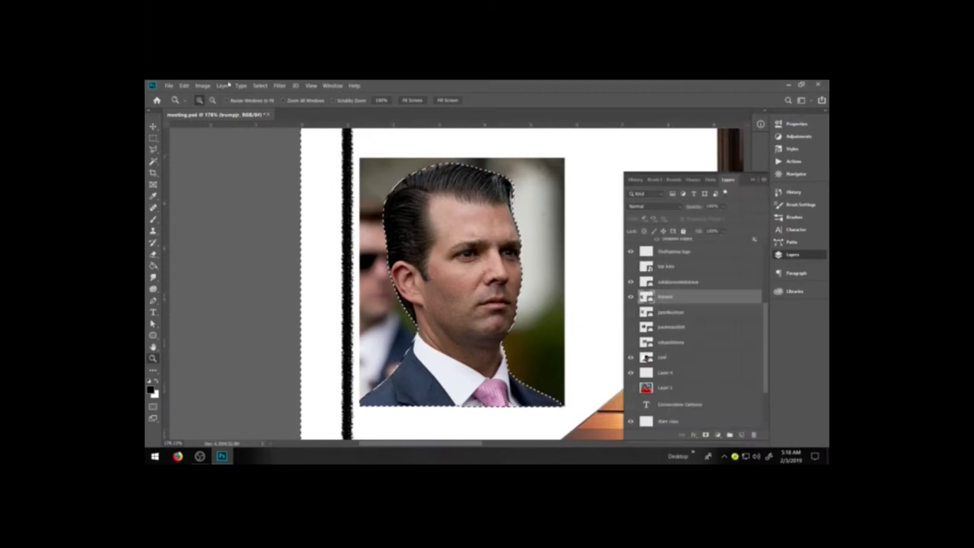
pyautogui.click(229, 86)
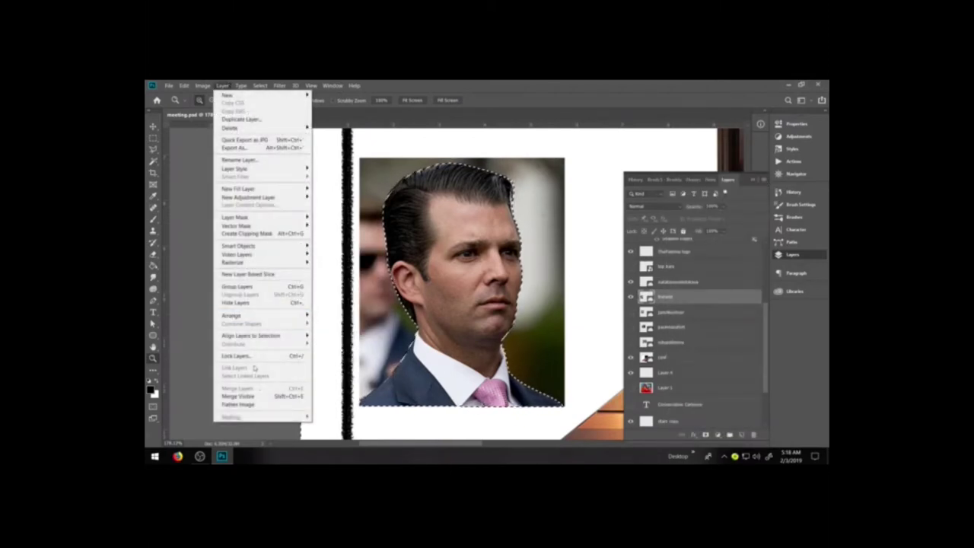
pyautogui.moveTo(203, 86)
pyautogui.moveTo(261, 86)
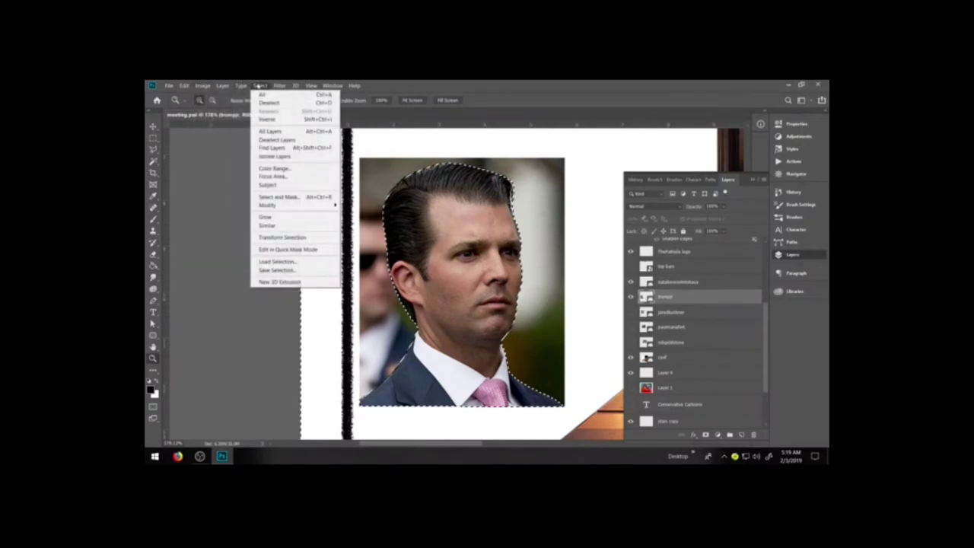
pyautogui.moveTo(240, 85)
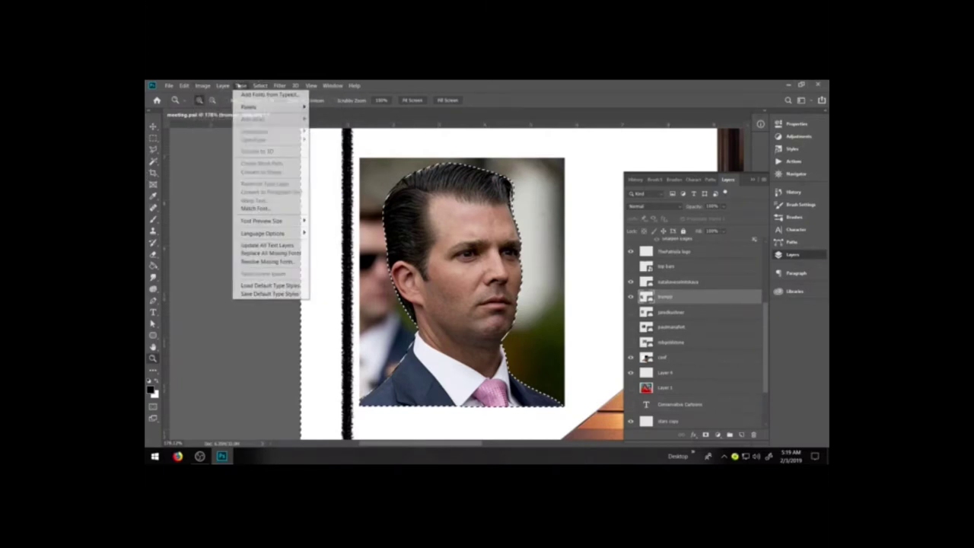
pyautogui.moveTo(238, 263)
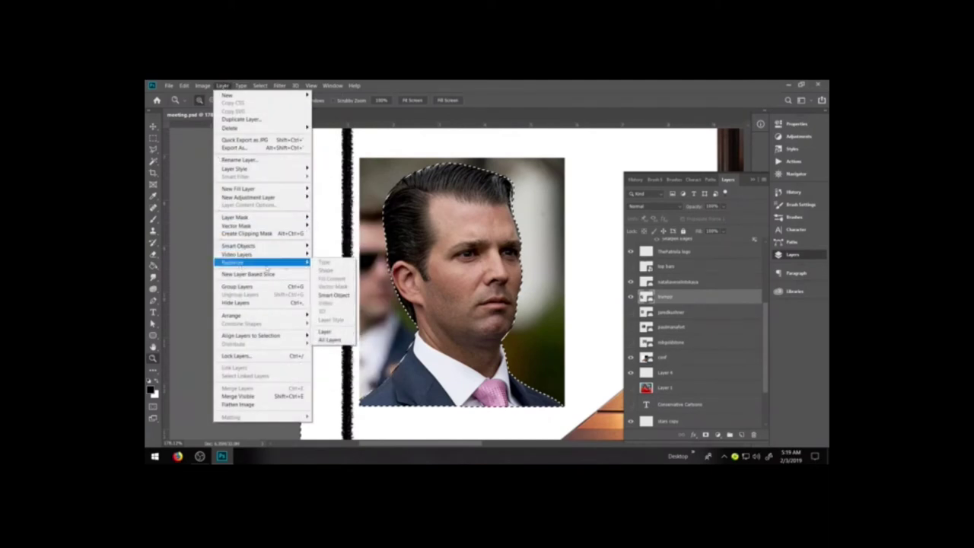
pyautogui.click(334, 335)
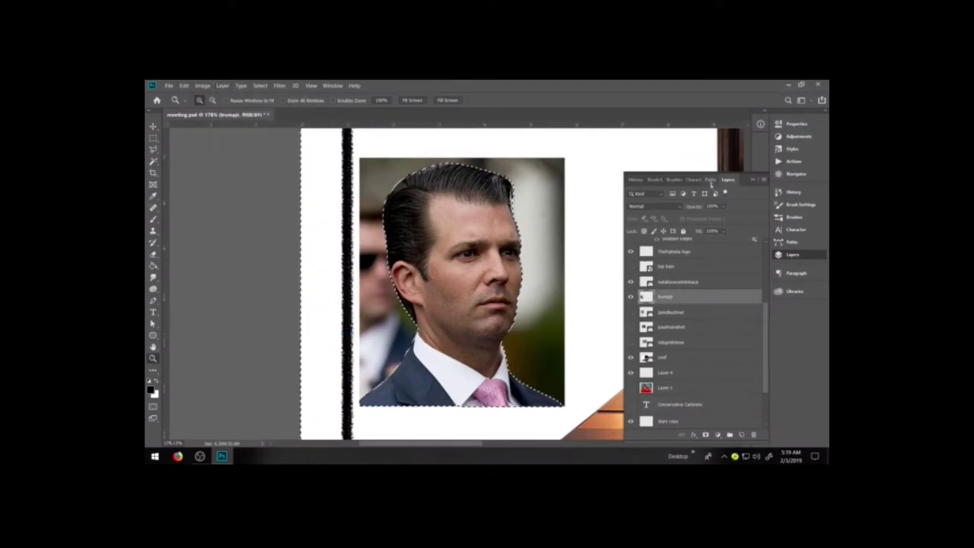
pyautogui.click(709, 180)
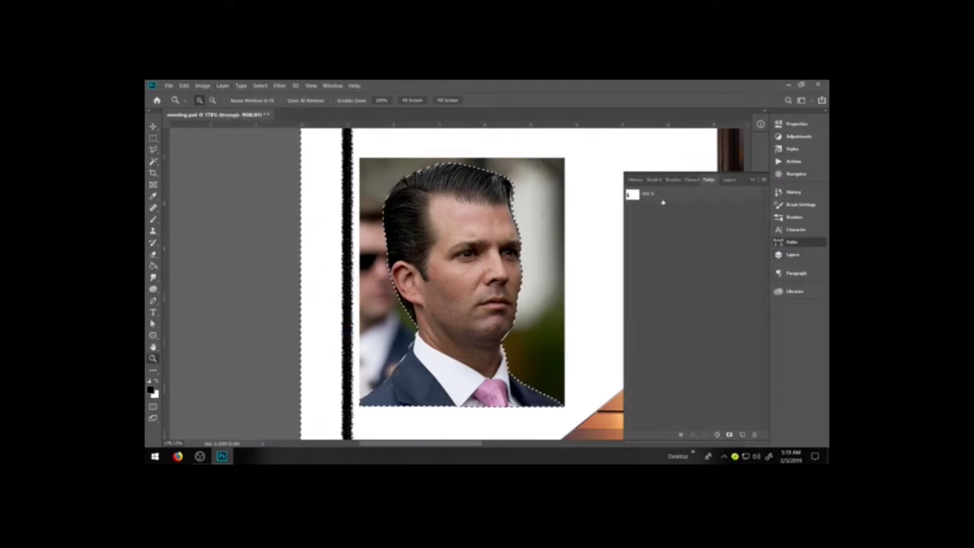
pyautogui.click(677, 196)
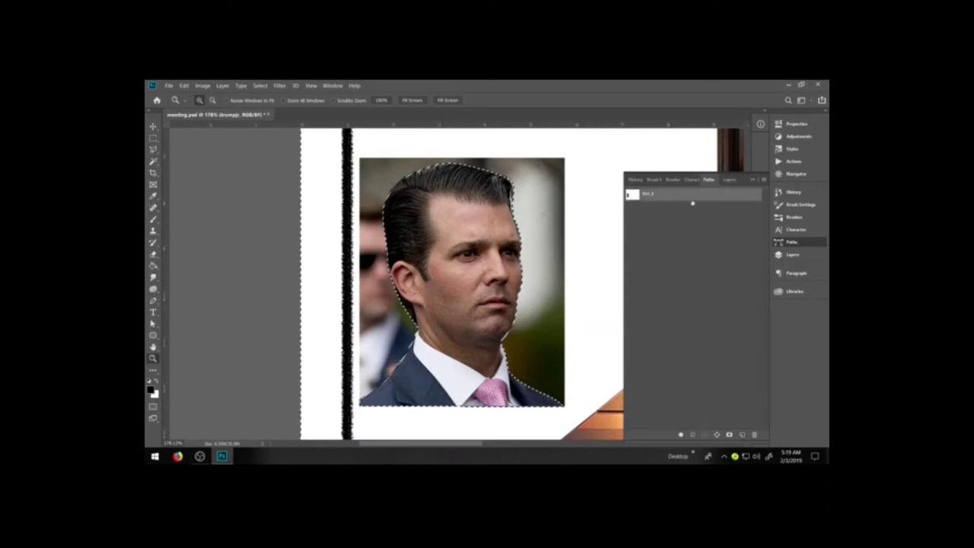
pyautogui.press('Delete')
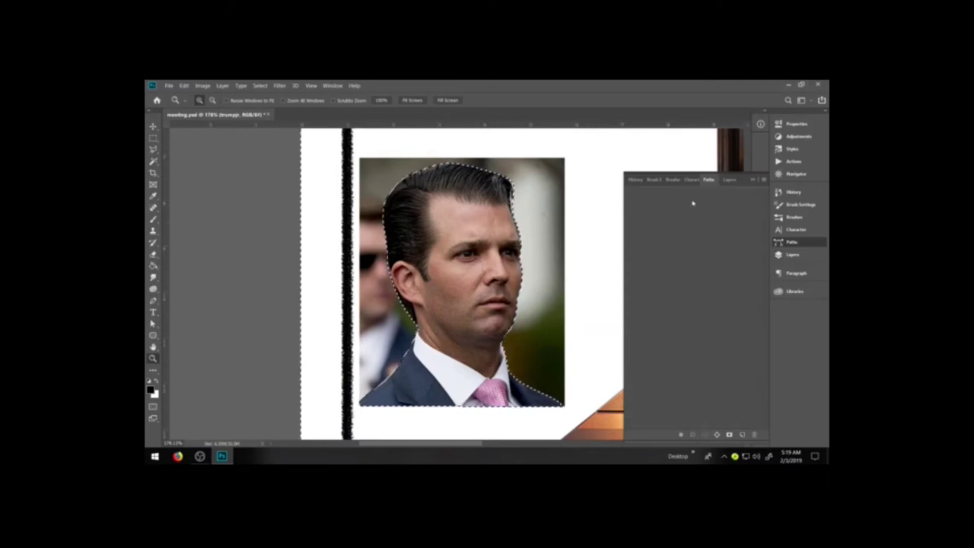
pyautogui.hotkey('ctrl', 'z')
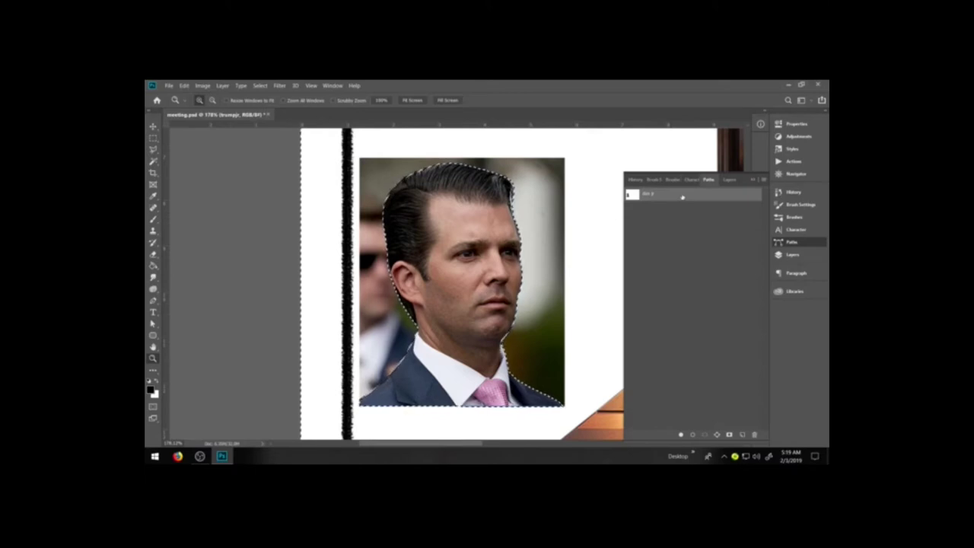
# - Delete the background around the figure on the trumpjr layer using the active inverted selection
pyautogui.click(657, 209)
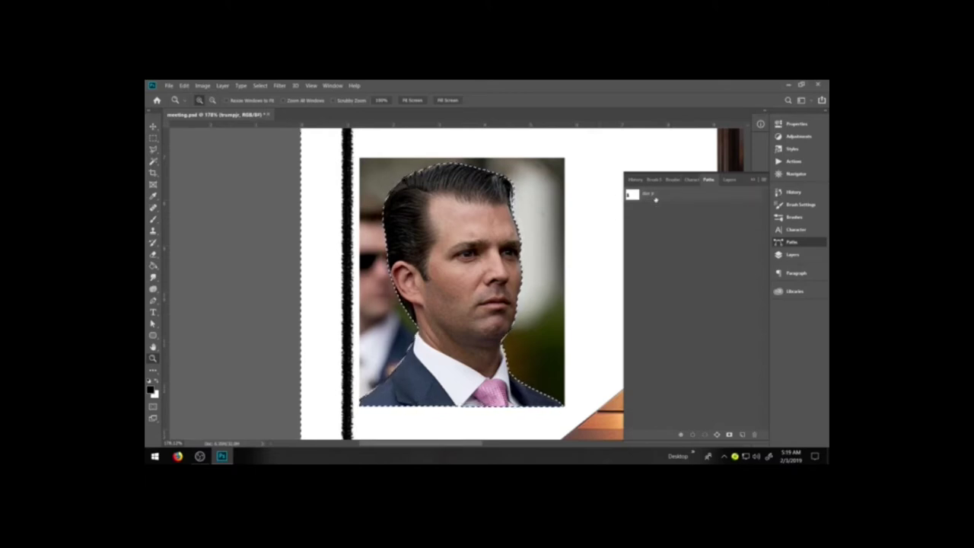
pyautogui.click(793, 254)
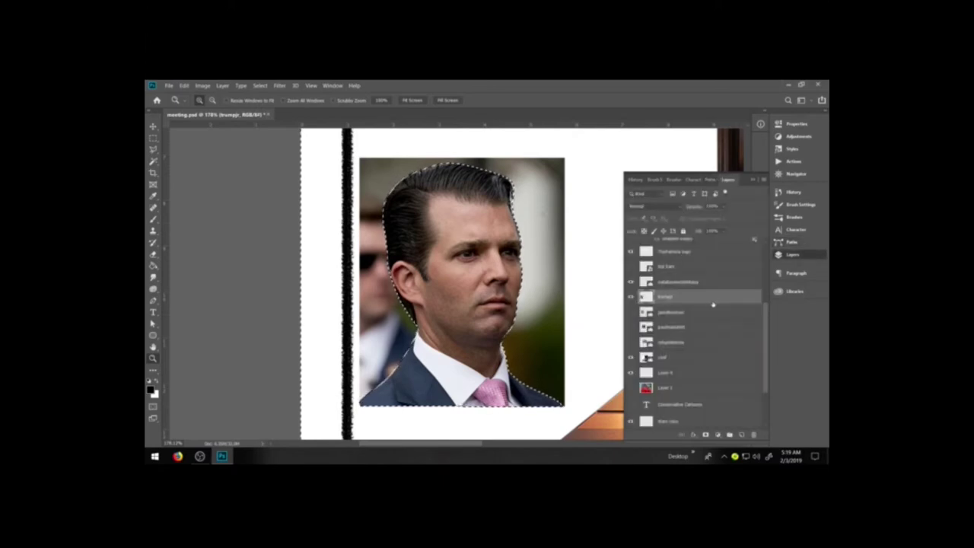
pyautogui.press('Delete')
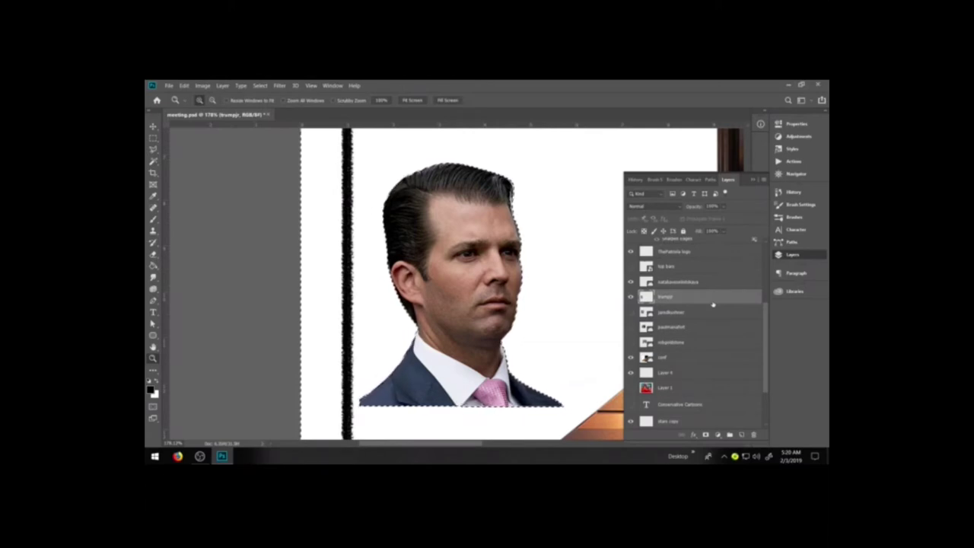
# - Undo and repeat the trumpjr background deletion several times to compare the portrait before and after
pyautogui.hotkey('ctrl', 'z')
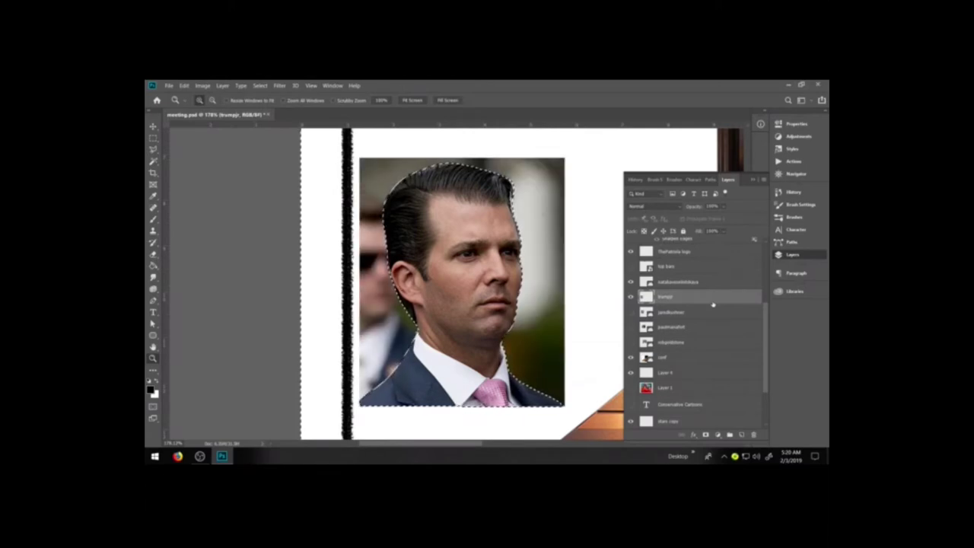
pyautogui.press('Delete')
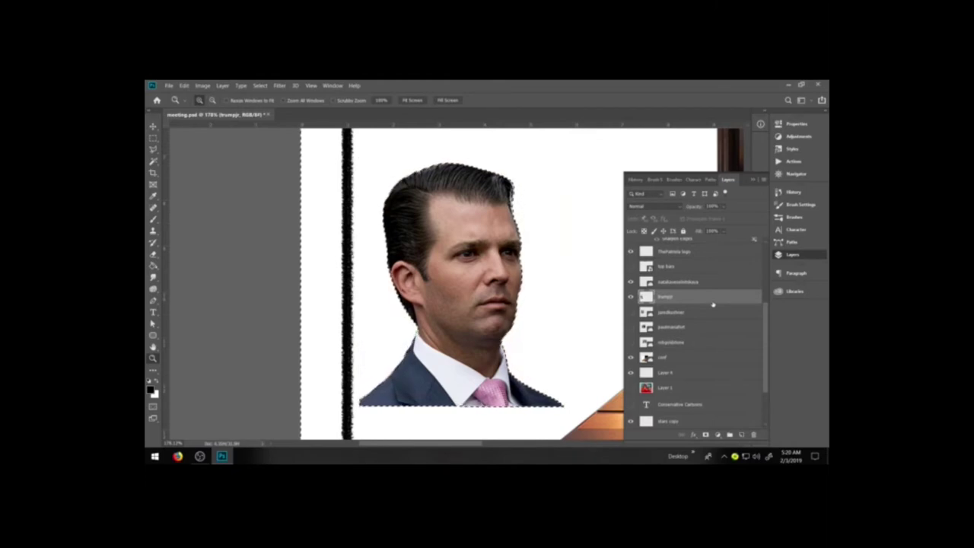
pyautogui.hotkey('ctrl', 'z')
pyautogui.press('Delete')
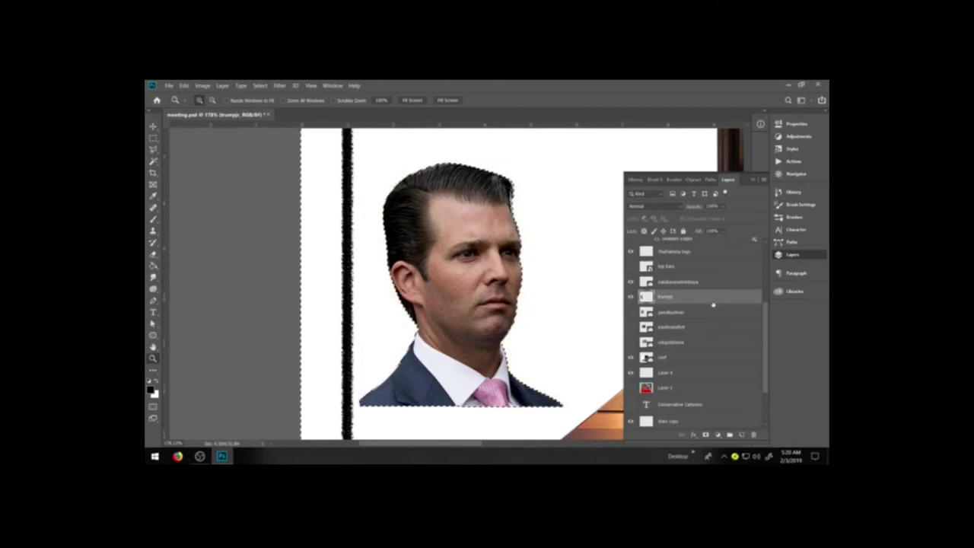
pyautogui.hotkey('ctrl', 'z')
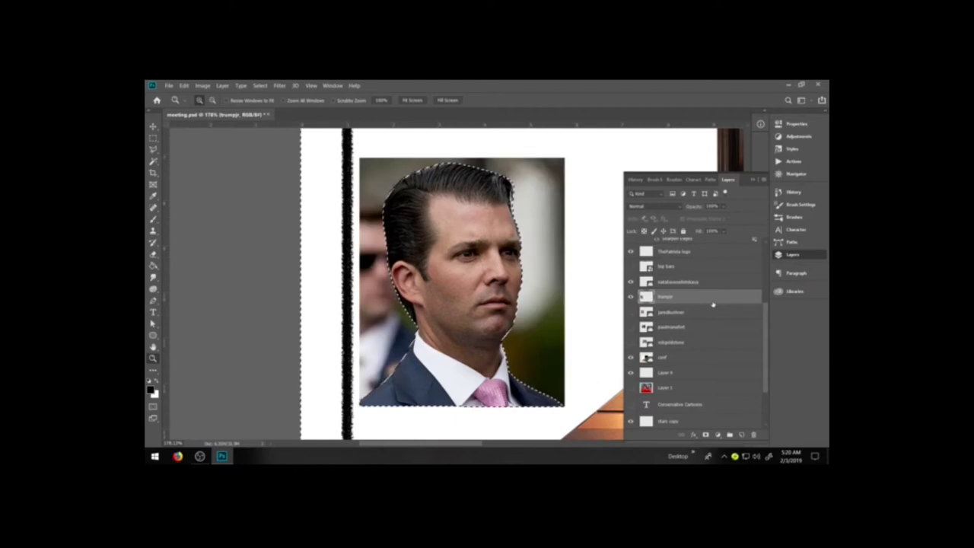
pyautogui.press('Delete')
pyautogui.hotkey('ctrl', 'z')
# - Return to the Selection Change state in the history, and restore the Clear state
pyautogui.click(793, 193)
pyautogui.click(681, 395)
pyautogui.click(677, 406)
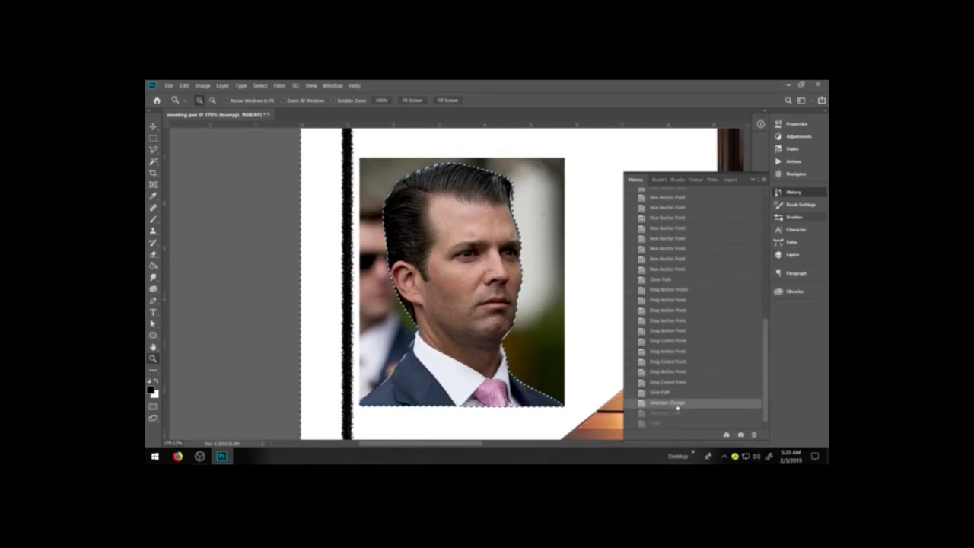
pyautogui.moveTo(667, 392); pyautogui.dragTo(680, 428)
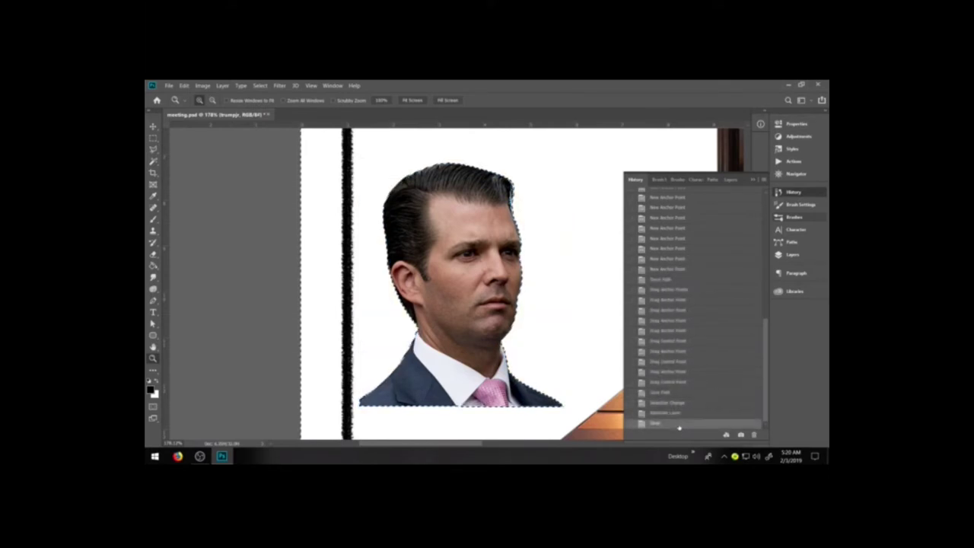
pyautogui.click(636, 179)
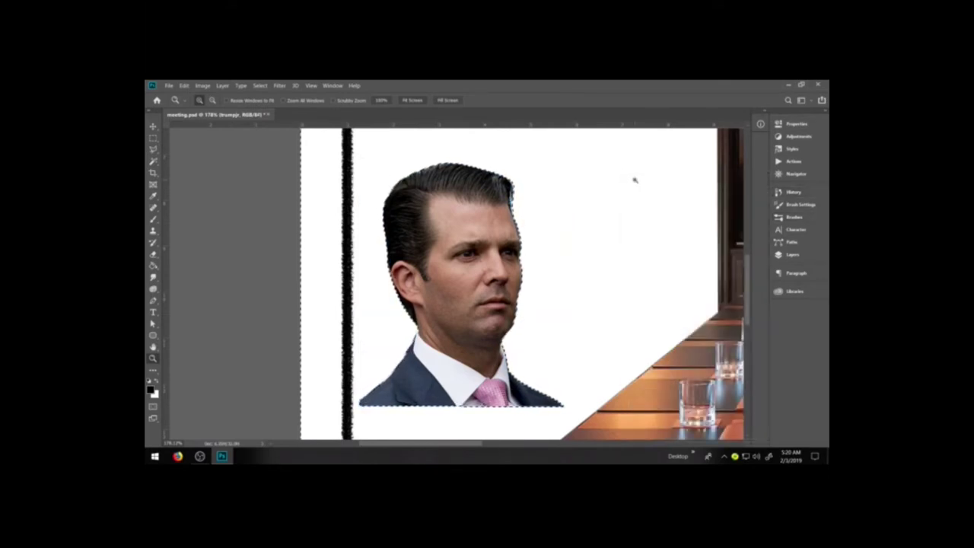
pyautogui.click(793, 193)
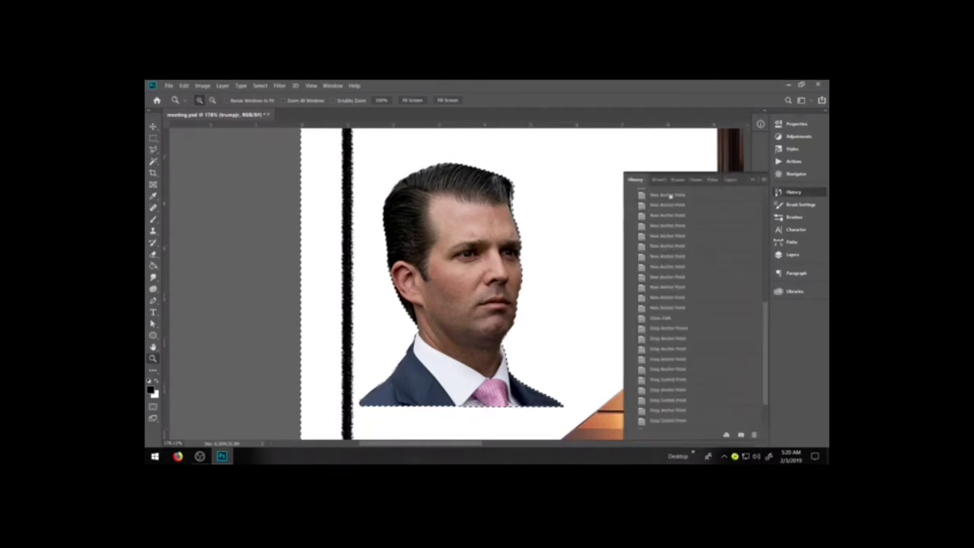
pyautogui.click(332, 85)
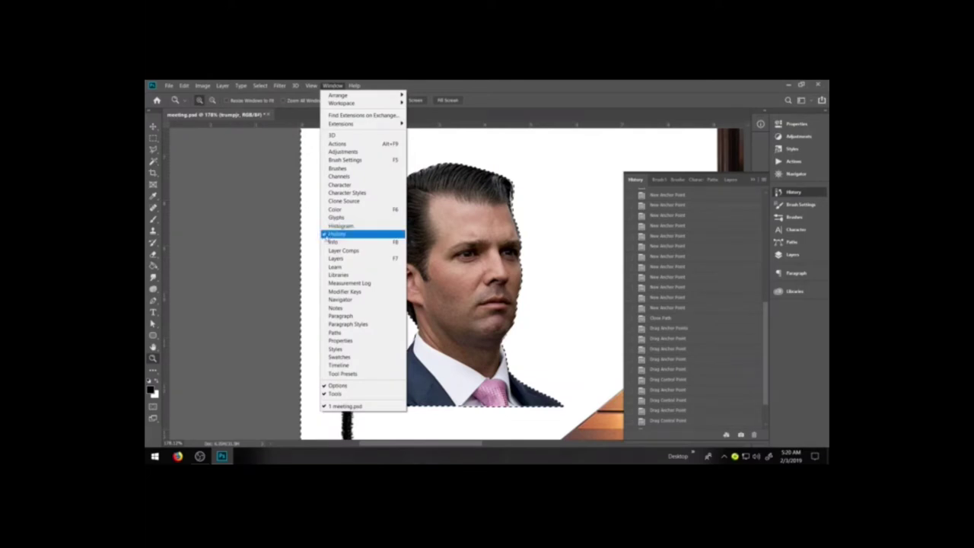
pyautogui.click(802, 256)
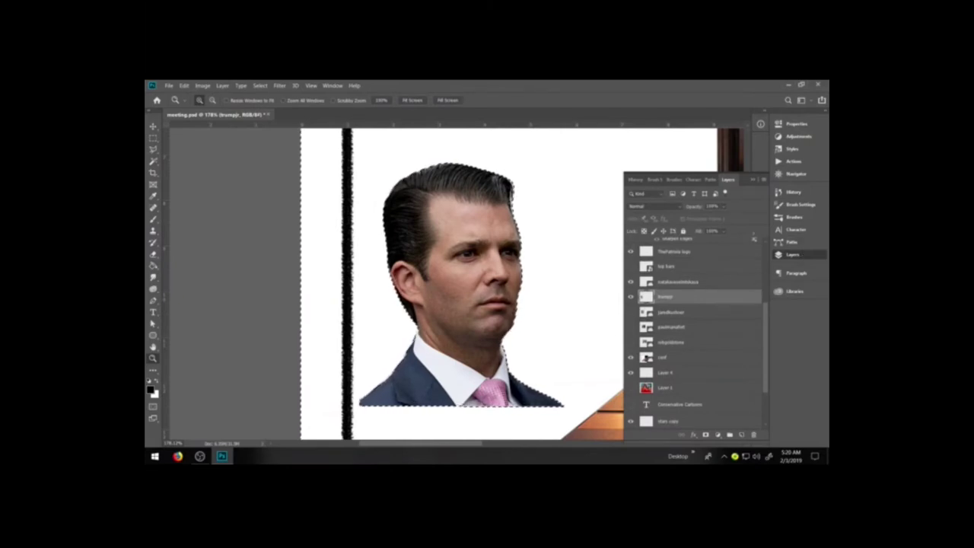
# - Step backward through the history to an early anchor point adjustment of the portrait's path, and restore the Clear state
pyautogui.click(792, 192)
pyautogui.scroll(-3, 674, 413)
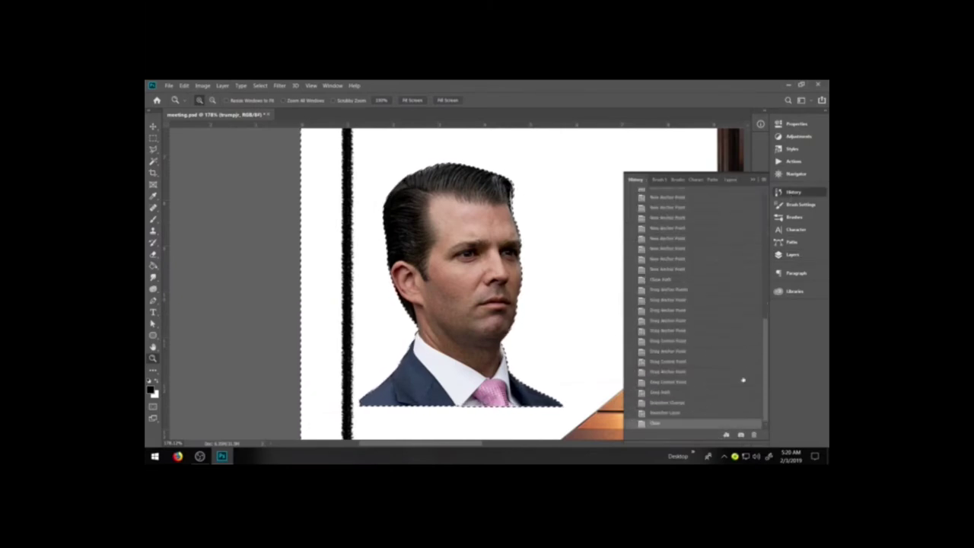
pyautogui.hotkey('ctrl', 'alt', 'z')
pyautogui.hotkey('ctrl', 'alt', 'z')
pyautogui.hotkey('ctrl', 'alt', 'z')
pyautogui.hotkey('ctrl', 'alt', 'z')
pyautogui.hotkey('ctrl', 'alt', 'z')
pyautogui.hotkey('ctrl', 'alt', 'z')
pyautogui.hotkey('ctrl', 'alt', 'z')
pyautogui.hotkey('ctrl', 'alt', 'z')
pyautogui.hotkey('ctrl', 'alt', 'z')
pyautogui.hotkey('ctrl', 'alt', 'z')
pyautogui.hotkey('ctrl', 'alt', 'z')
pyautogui.hotkey('ctrl', 'alt', 'z')
pyautogui.hotkey('ctrl', 'alt', 'z')
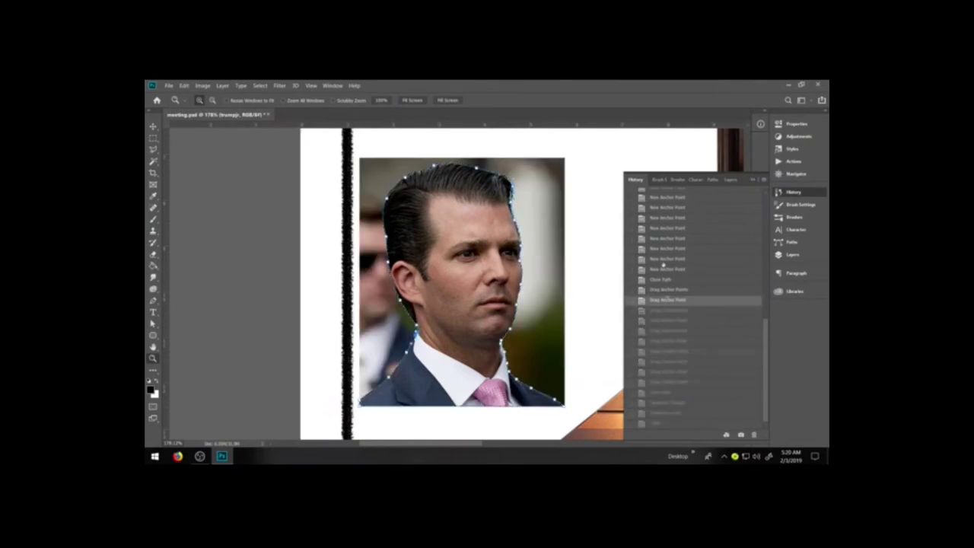
pyautogui.click(660, 423)
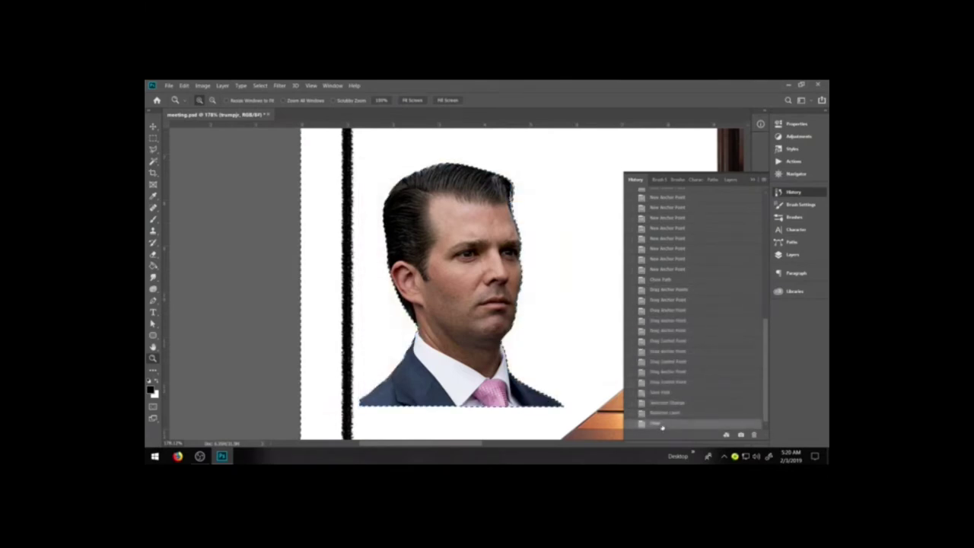
# - Step backward through the history as far as the Close Path state, and return to the latest state
pyautogui.hotkey('ctrl', 'alt', 'z')
pyautogui.hotkey('ctrl', 'alt', 'z')
pyautogui.hotkey('ctrl', 'alt', 'z')
pyautogui.hotkey('ctrl', 'alt', 'z')
pyautogui.hotkey('ctrl', 'alt', 'z')
pyautogui.hotkey('ctrl', 'alt', 'z')
pyautogui.hotkey('ctrl', 'alt', 'z')
pyautogui.hotkey('ctrl', 'alt', 'z')
pyautogui.hotkey('ctrl', 'alt', 'z')
pyautogui.hotkey('ctrl', 'alt', 'z')
pyautogui.hotkey('ctrl', 'alt', 'z')
pyautogui.hotkey('ctrl', 'alt', 'z')
pyautogui.hotkey('ctrl', 'alt', 'z')
pyautogui.hotkey('ctrl', 'alt', 'z')
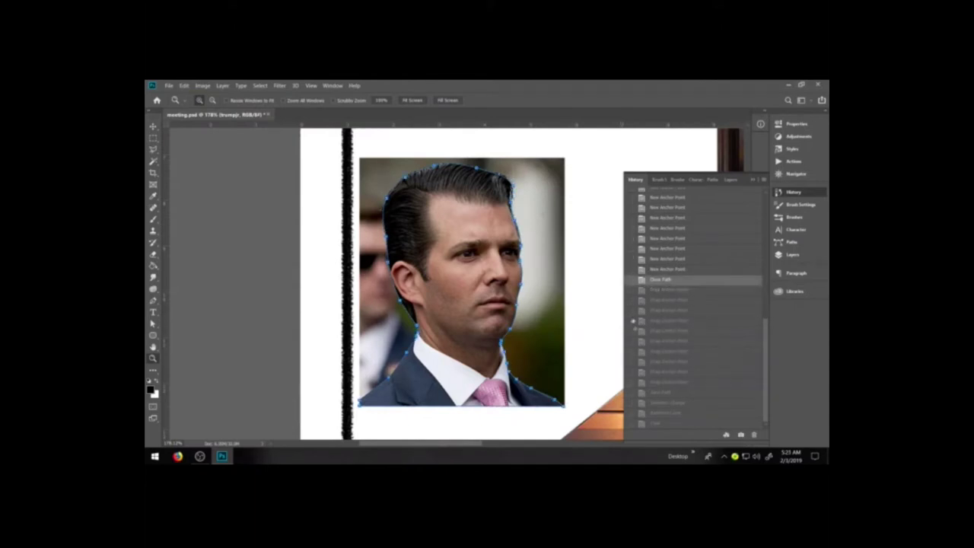
pyautogui.click(679, 423)
# - Sweep through the history states back to the last New Anchor Point entry and forward again to Clear
pyautogui.moveTo(679, 426); pyautogui.dragTo(674, 271)
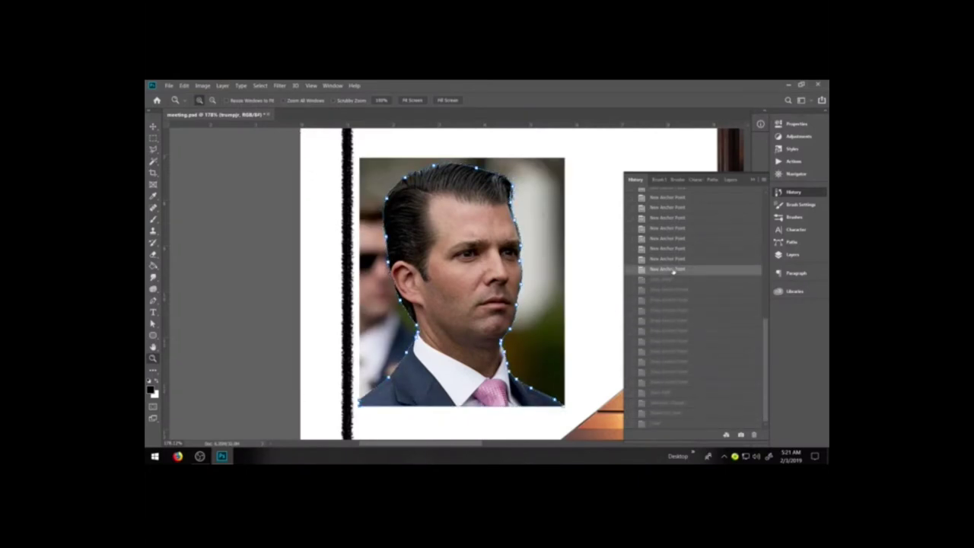
pyautogui.moveTo(684, 317); pyautogui.dragTo(683, 427)
pyautogui.click(629, 403)
pyautogui.click(630, 424)
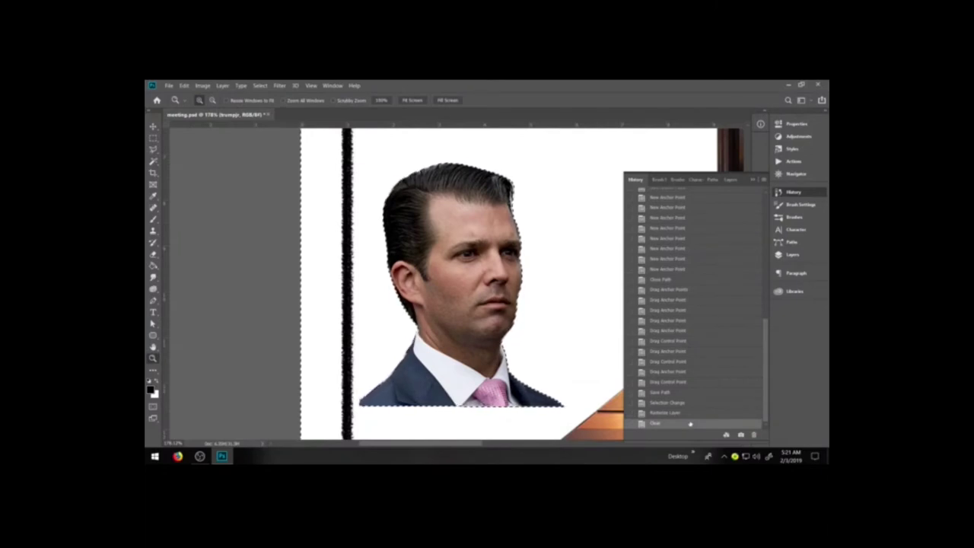
# - Deselect the area around the trumpjr cut-out and bring the whole cartoon into view
pyautogui.click(806, 255)
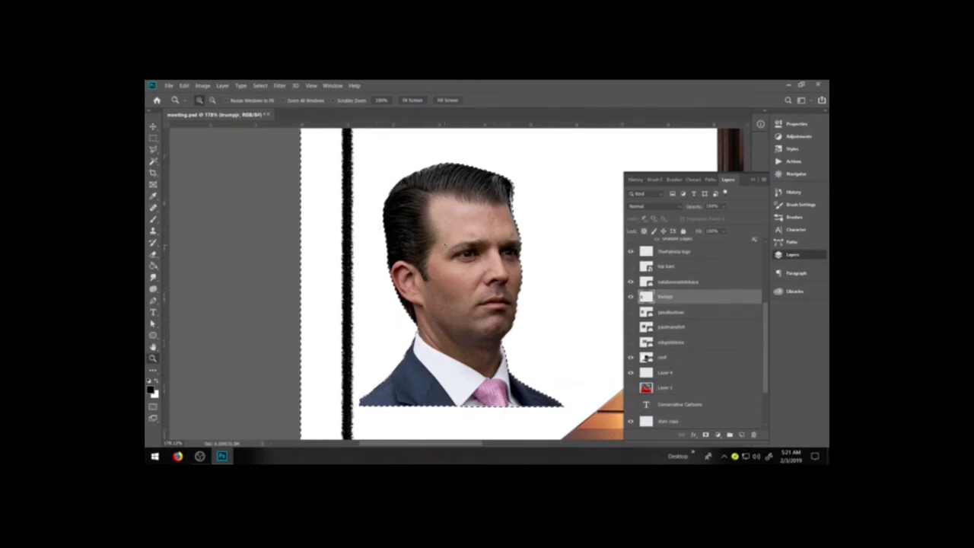
pyautogui.hotkey('ctrl', 'd')
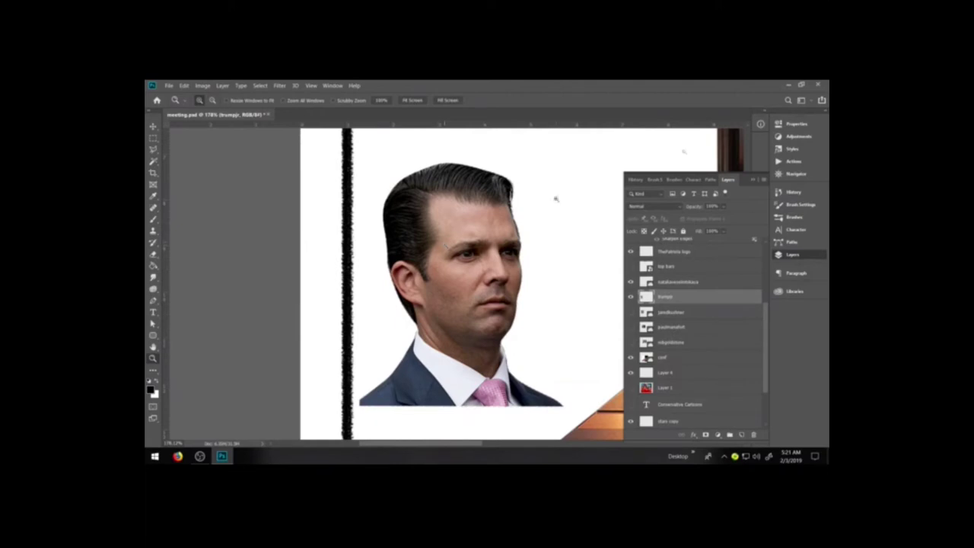
pyautogui.click(751, 179)
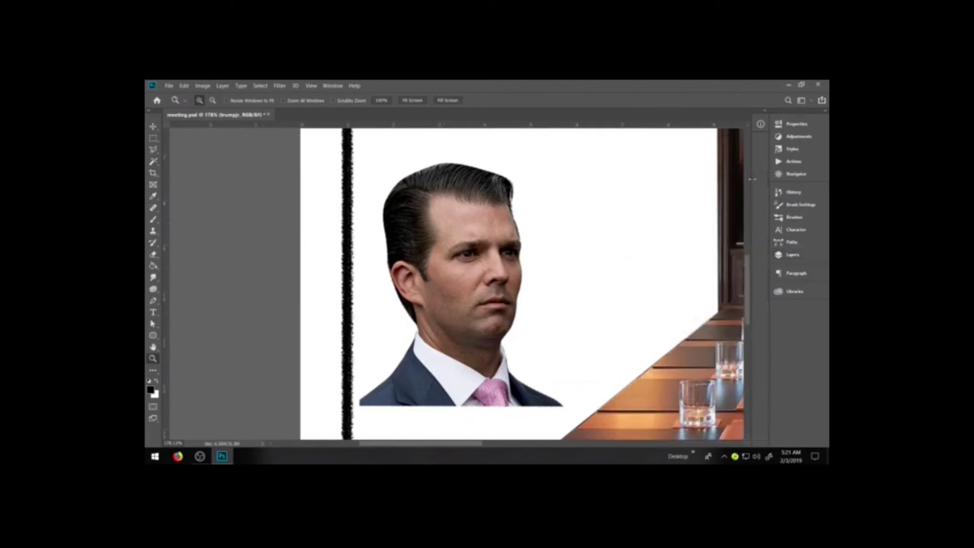
pyautogui.hotkey('ctrl', '-')
pyautogui.click(153, 126)
pyautogui.hotkey('ctrl', '-')
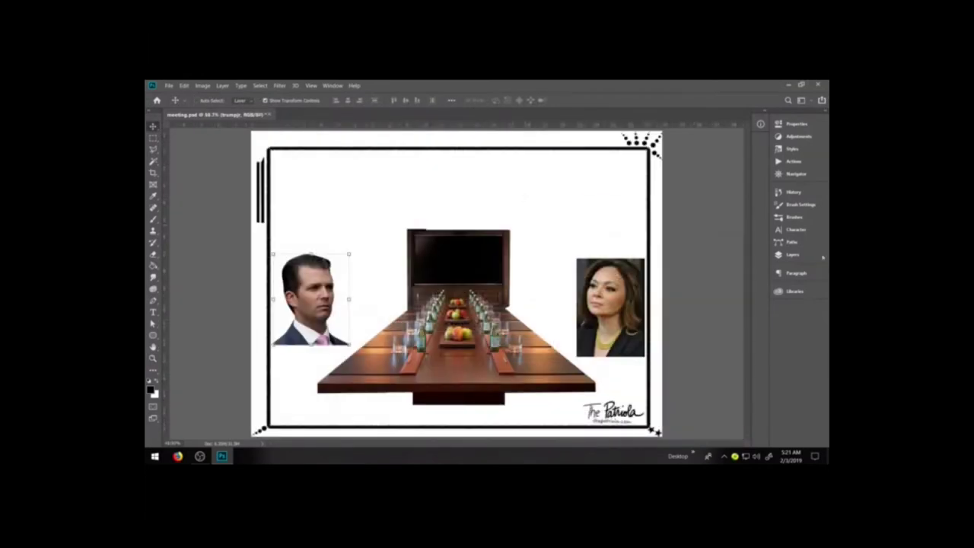
pyautogui.click(153, 138)
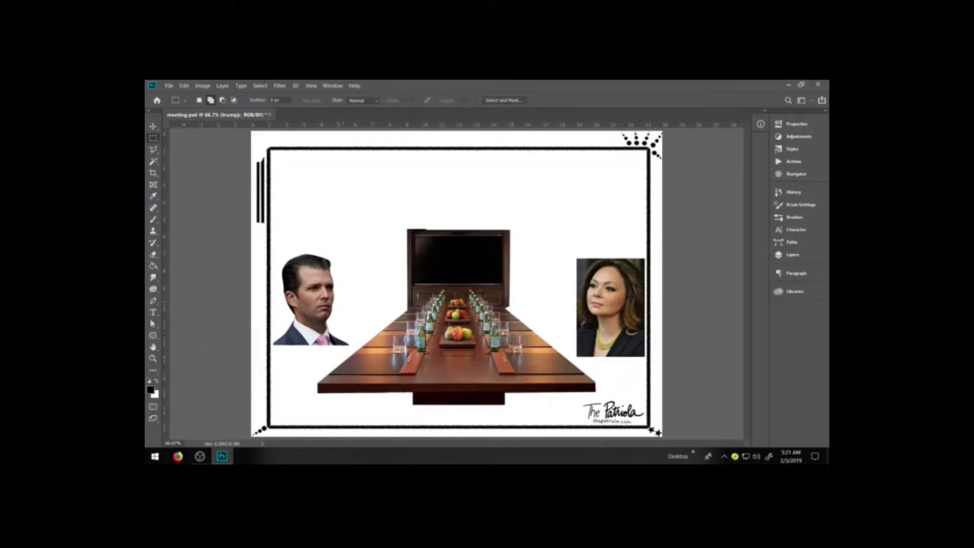
# - Show the jaredkushner layer and toggle the overlapping trumpjr layer's visibility, leaving it hidden
pyautogui.click(792, 254)
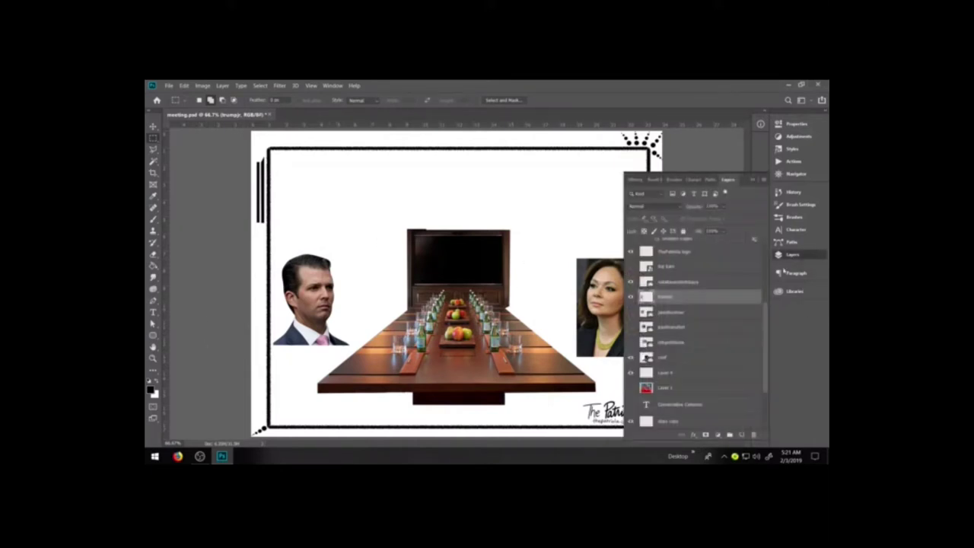
pyautogui.click(630, 311)
pyautogui.click(688, 312)
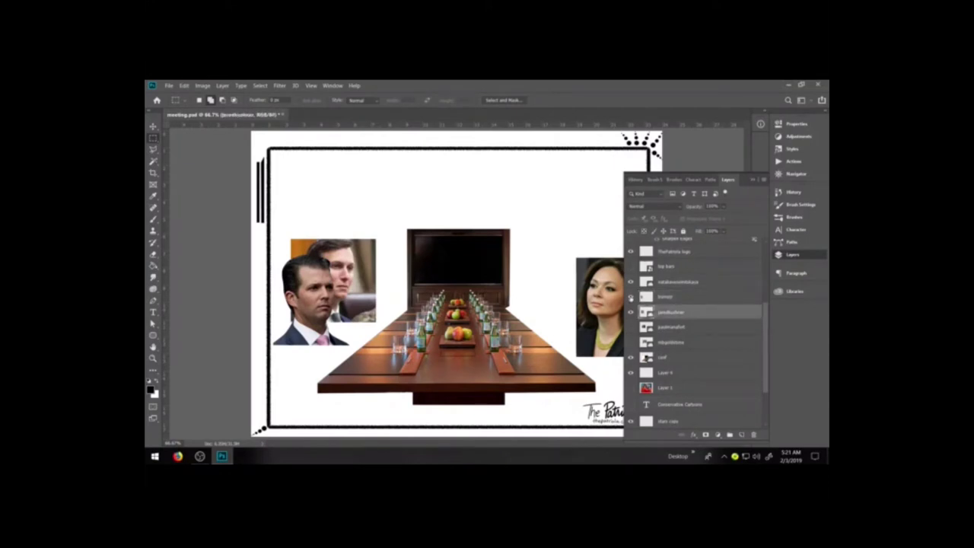
pyautogui.click(670, 300)
pyautogui.click(630, 297)
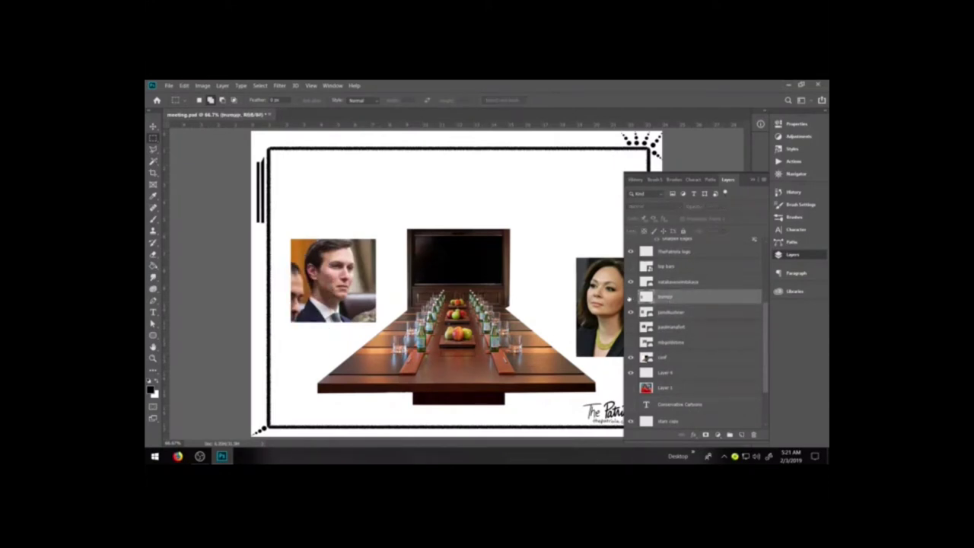
pyautogui.click(630, 297)
pyautogui.click(630, 297)
pyautogui.click(630, 298)
pyautogui.click(630, 297)
pyautogui.click(630, 297)
pyautogui.click(630, 298)
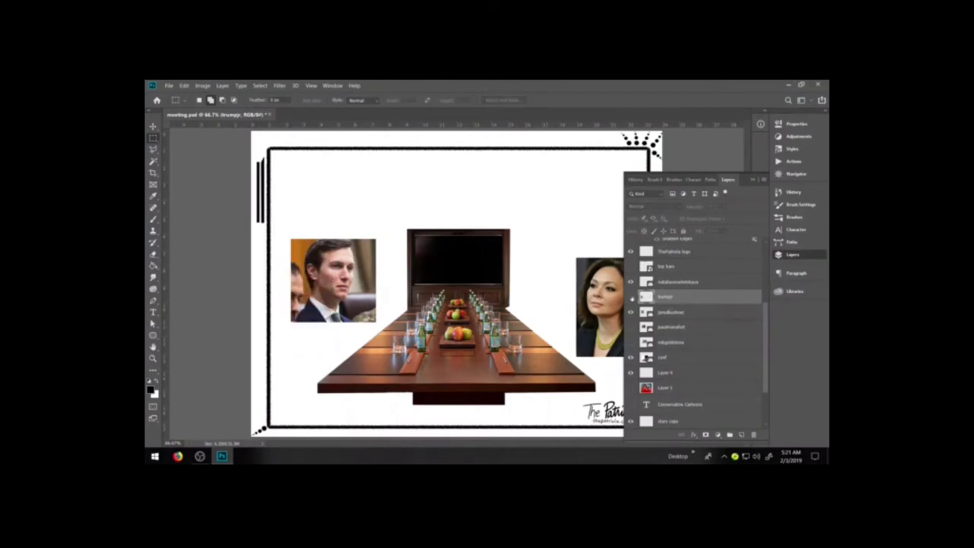
# - Select the jaredkushner layer and frame its portrait closely for tracing
pyautogui.click(709, 313)
pyautogui.click(153, 358)
pyautogui.moveTo(272, 232); pyautogui.dragTo(420, 347)
pyautogui.scroll(3, 431, 306)
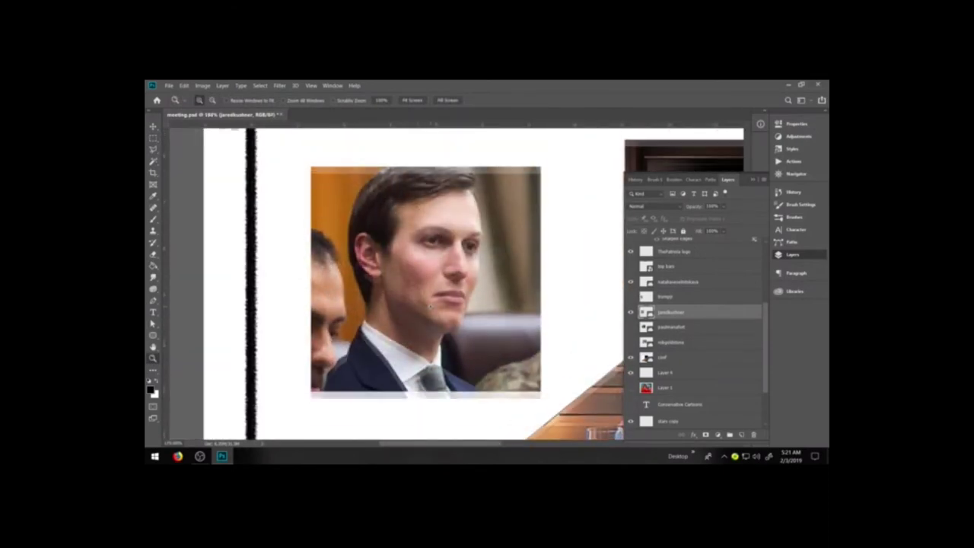
pyautogui.hotkey('ctrl', '+')
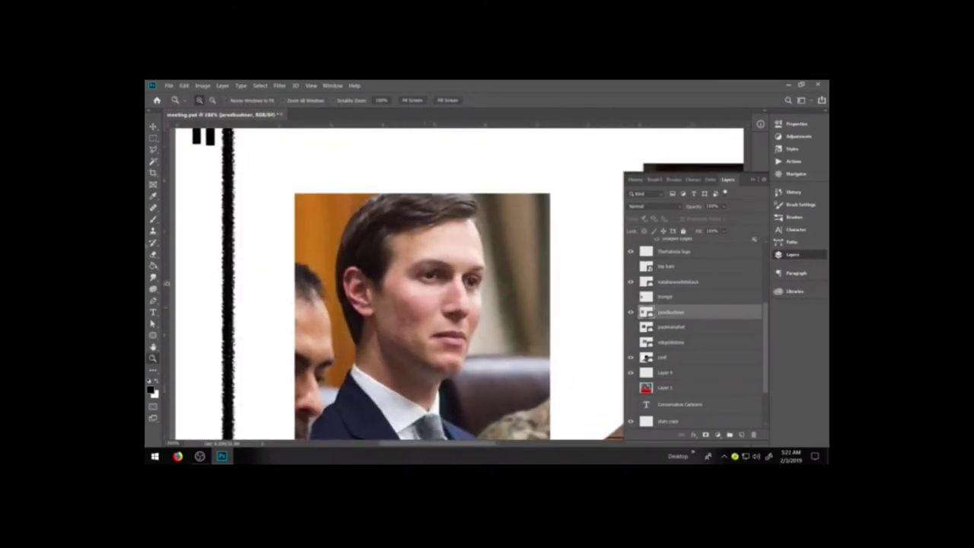
pyautogui.scroll(-1, 412, 286)
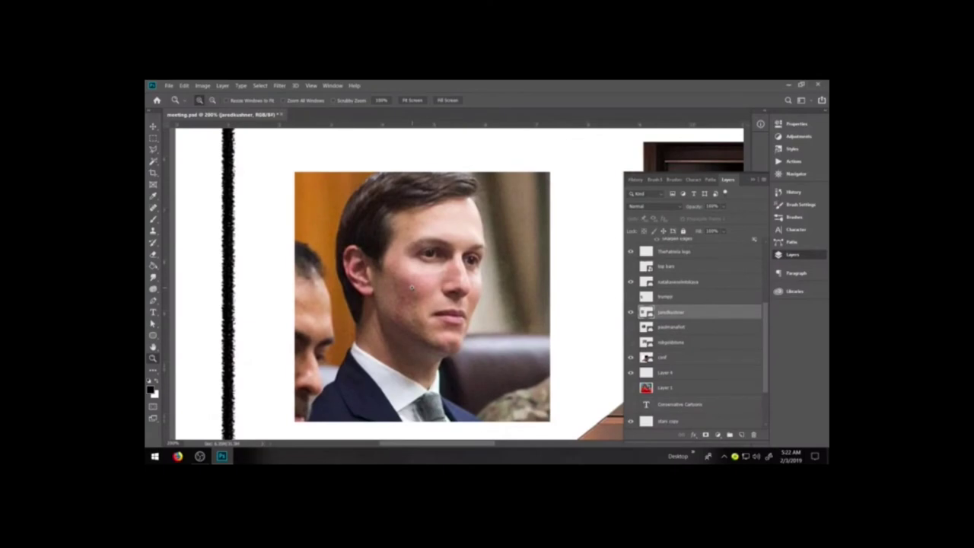
pyautogui.scroll(-5, 411, 286)
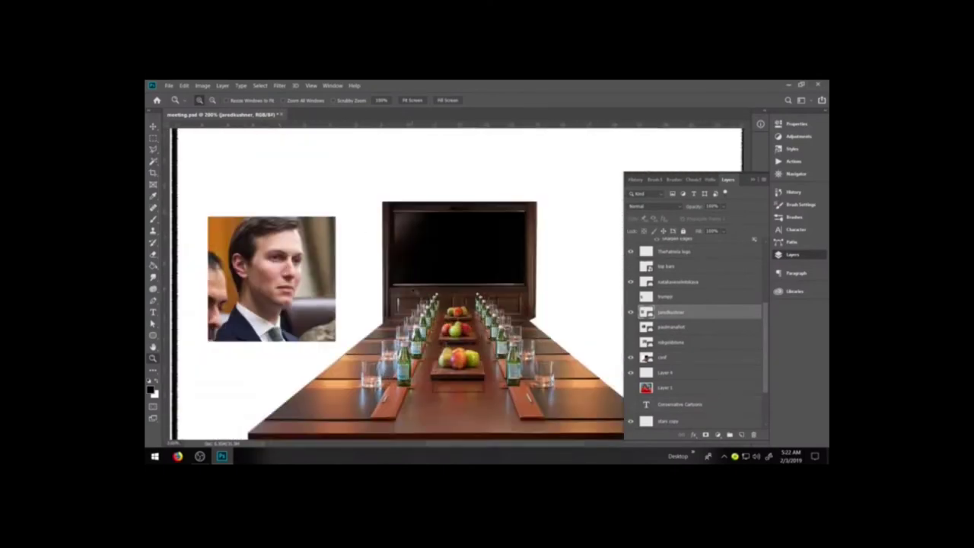
pyautogui.scroll(5, 413, 288)
pyautogui.press('h')
pyautogui.moveTo(250, 274); pyautogui.dragTo(529, 285)
pyautogui.moveTo(388, 261)
pyautogui.mouseDown()
pyautogui.moveTo(403, 286)
pyautogui.moveTo(402, 277)
pyautogui.mouseUp()
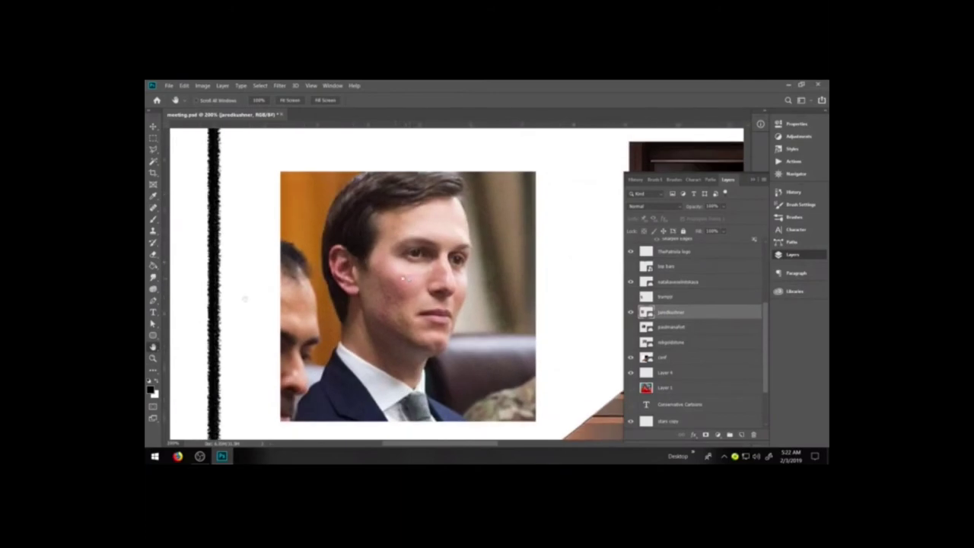
# - Trace the jacket's shoulder with the Pen tool from the portrait's lower edge up to the collar and neck
pyautogui.click(153, 299)
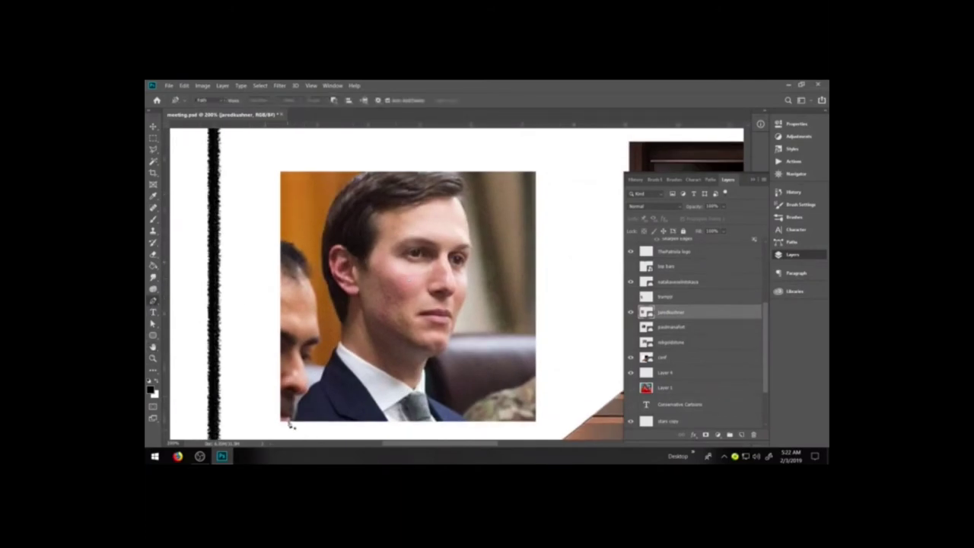
pyautogui.click(293, 418)
pyautogui.click(302, 401)
pyautogui.click(307, 393)
pyautogui.click(319, 386)
pyautogui.moveTo(323, 385); pyautogui.dragTo(315, 385)
pyautogui.click(321, 382)
pyautogui.click(327, 375)
pyautogui.click(326, 368)
pyautogui.click(334, 360)
pyautogui.click(332, 356)
pyautogui.click(336, 351)
pyautogui.click(339, 347)
pyautogui.click(342, 340)
# - Continue the Pen tool path up the back of the neck and behind the ear to the back of the hair
pyautogui.click(341, 326)
pyautogui.click(332, 295)
pyautogui.click(327, 283)
pyautogui.click(324, 272)
pyautogui.click(322, 254)
pyautogui.moveTo(322, 251); pyautogui.dragTo(323, 235)
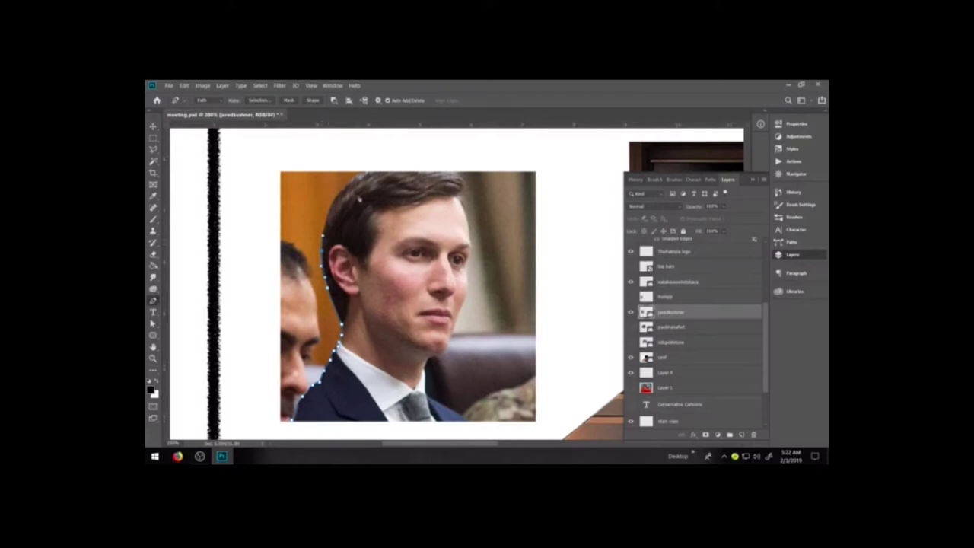
# - Trace the path over the top of the hair and down the forehead, nose side and cheek towards the chin
pyautogui.click(374, 166)
pyautogui.click(432, 167)
pyautogui.click(460, 178)
pyautogui.click(461, 198)
pyautogui.click(471, 239)
pyautogui.moveTo(472, 249); pyautogui.dragTo(469, 258)
pyautogui.click(470, 284)
pyautogui.click(461, 314)
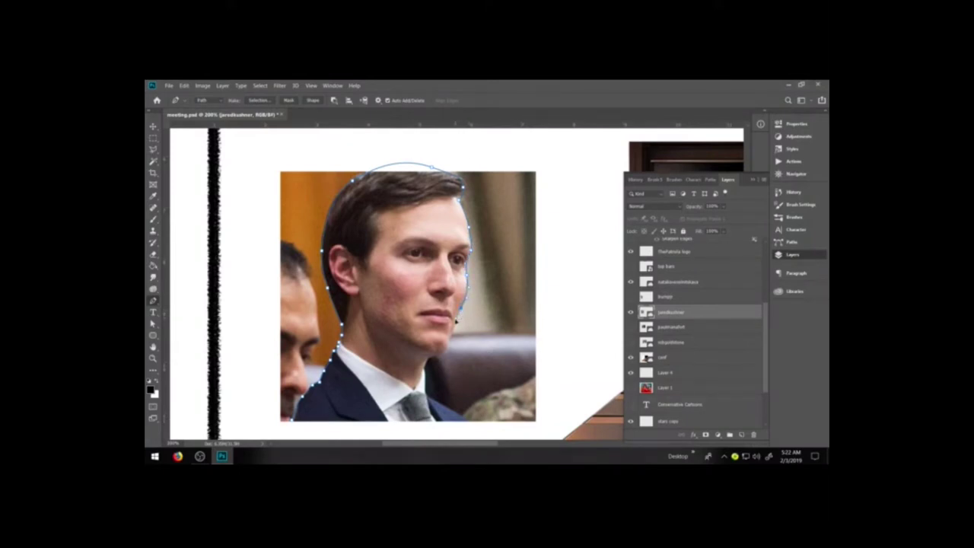
# - Trace around the chin and down the neck and jacket, closing the path along the portrait's lower edge
pyautogui.click(442, 356)
pyautogui.click(468, 424)
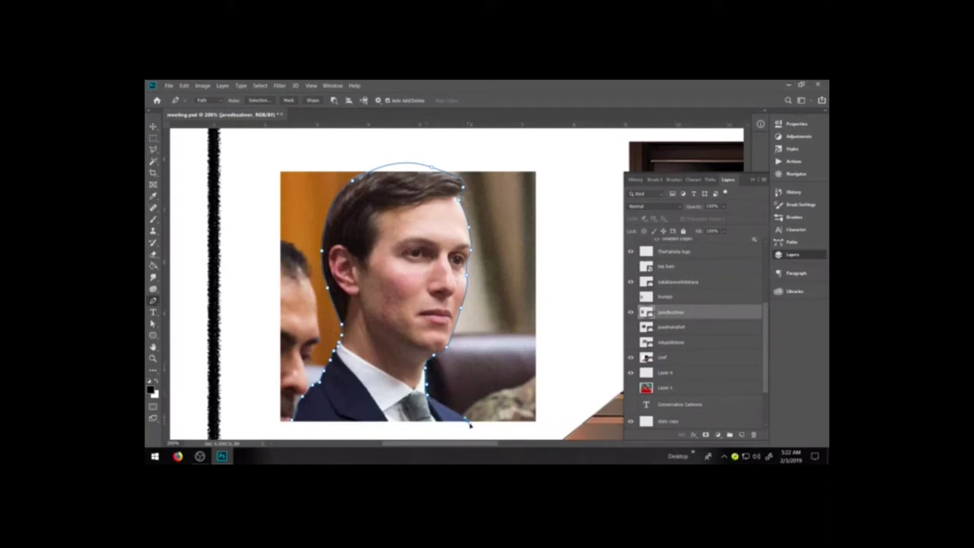
pyautogui.click(292, 423)
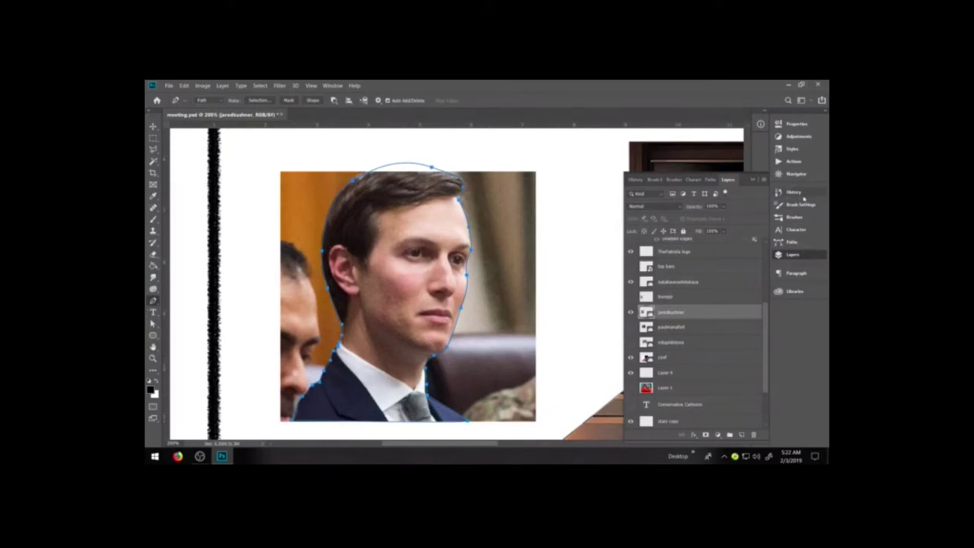
# - Save the finished portrait outline as a path named jared
pyautogui.click(793, 192)
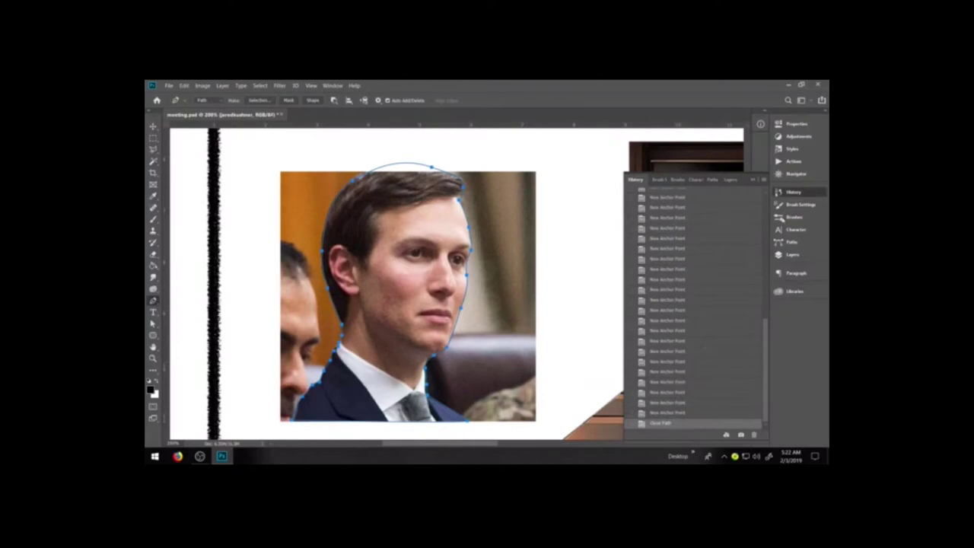
pyautogui.click(801, 256)
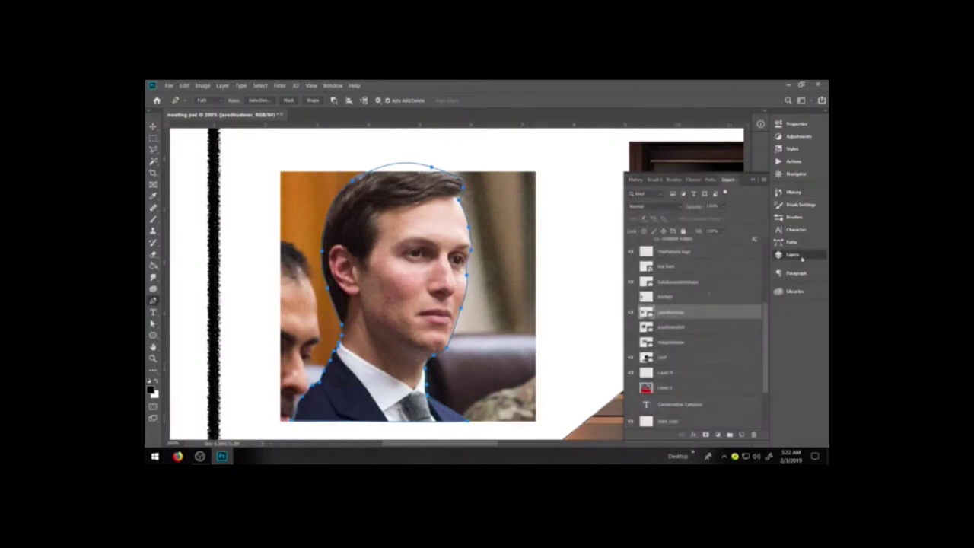
pyautogui.click(706, 181)
pyautogui.click(753, 180)
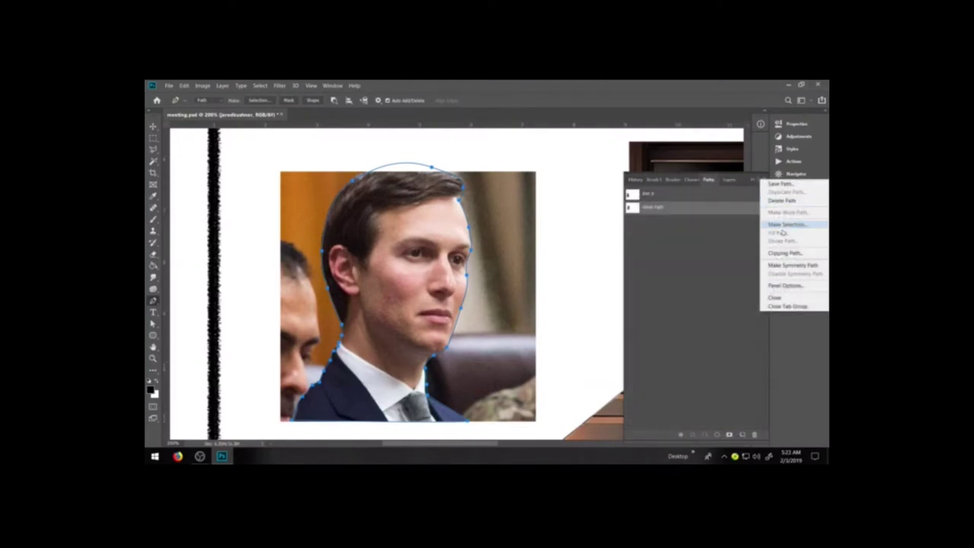
pyautogui.click(780, 184)
pyautogui.press('BackSpace')
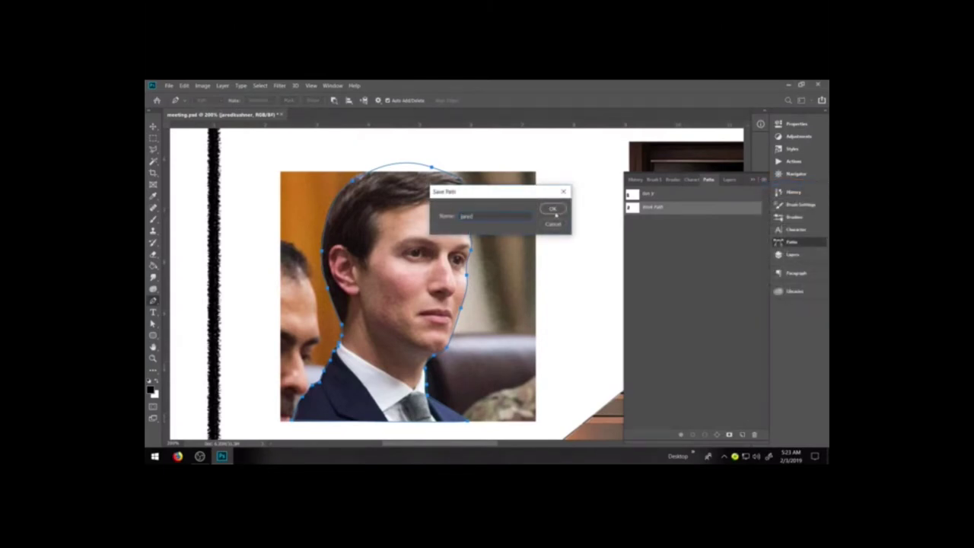
pyautogui.click(555, 212)
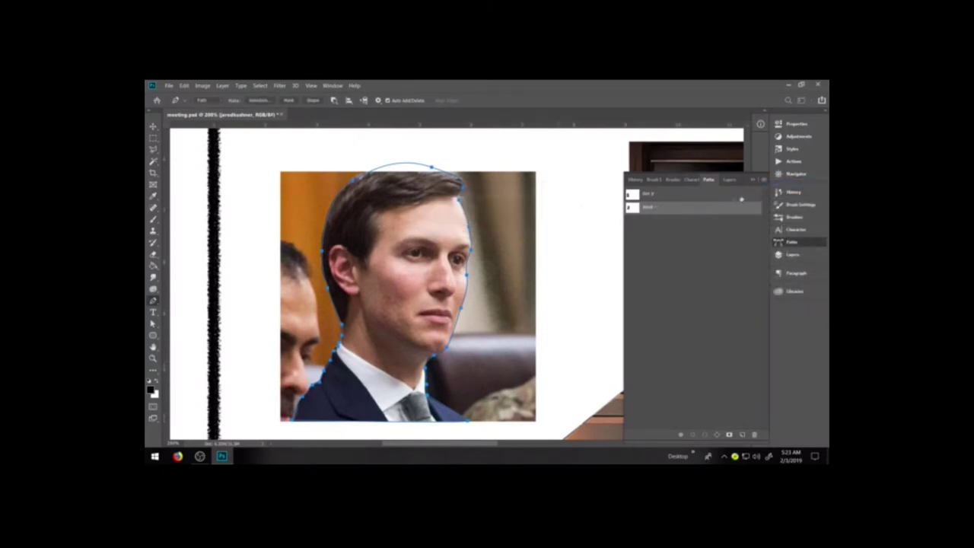
# - Load the jared path as a selection and rasterize the jaredkushner layer
pyautogui.keyDown('ctrl'); pyautogui.click(630, 209); pyautogui.keyUp('ctrl')
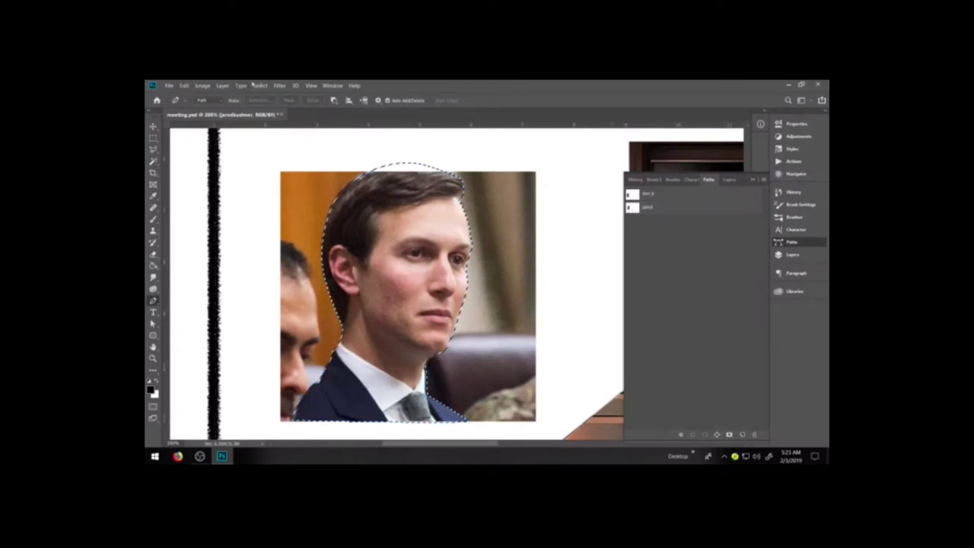
pyautogui.click(260, 85)
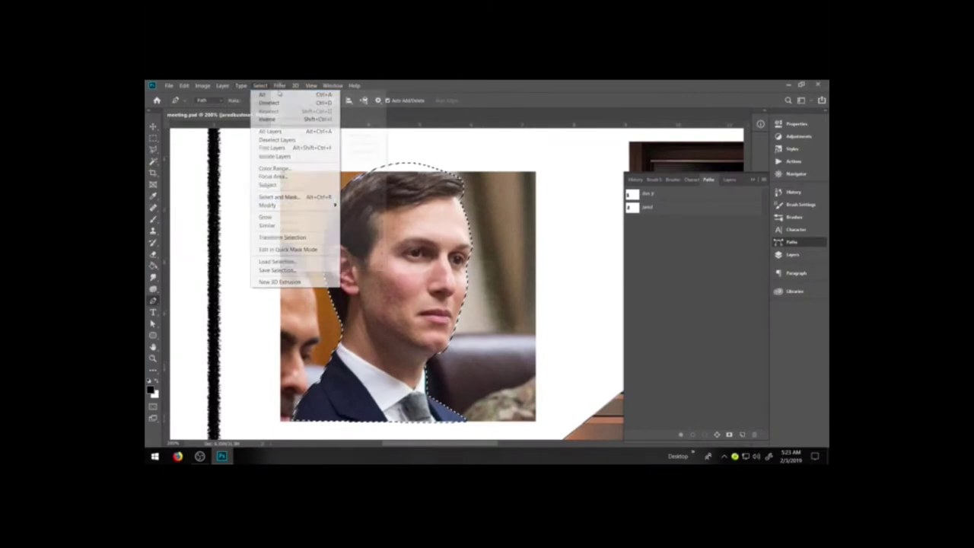
pyautogui.moveTo(222, 83)
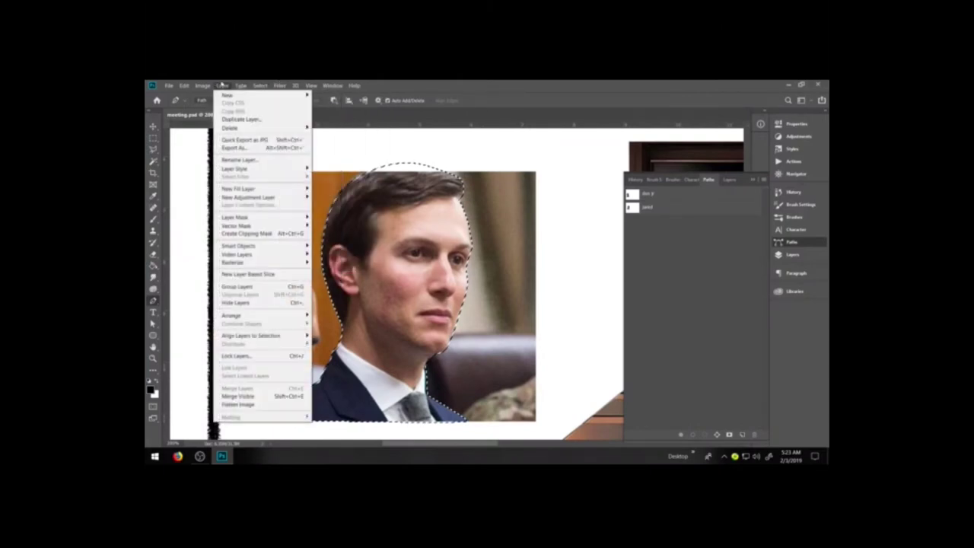
pyautogui.moveTo(295, 263)
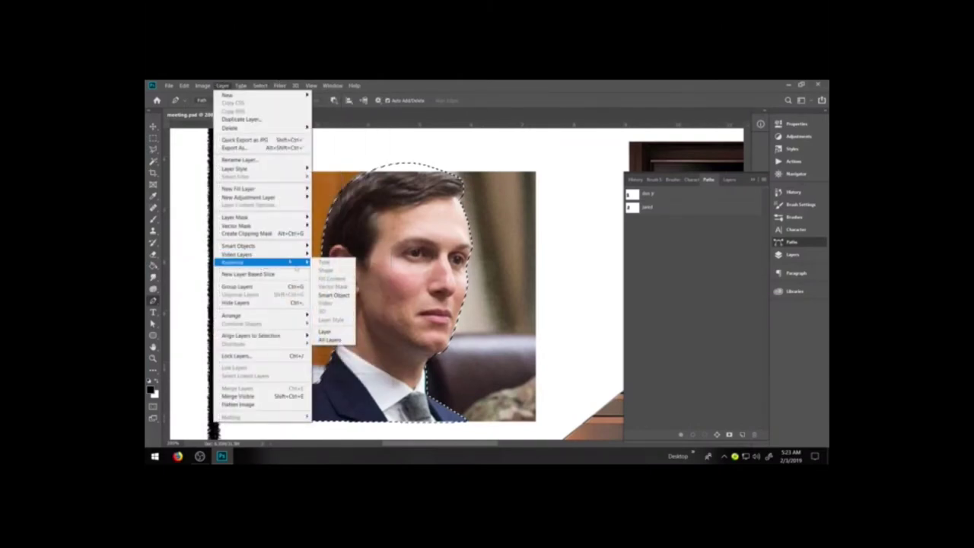
pyautogui.click(333, 332)
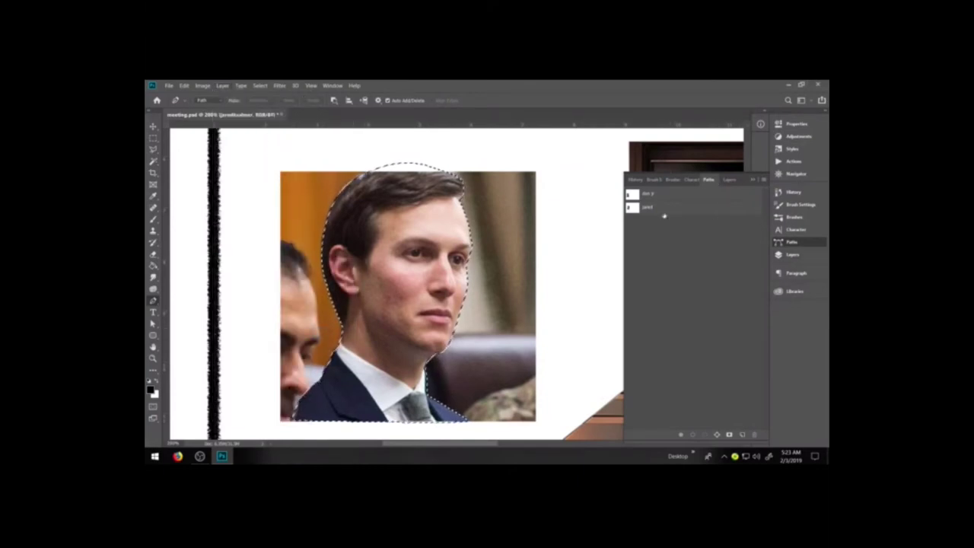
# - Invert the selection, delete the background around the jaredkushner portrait and deselect
pyautogui.click(729, 179)
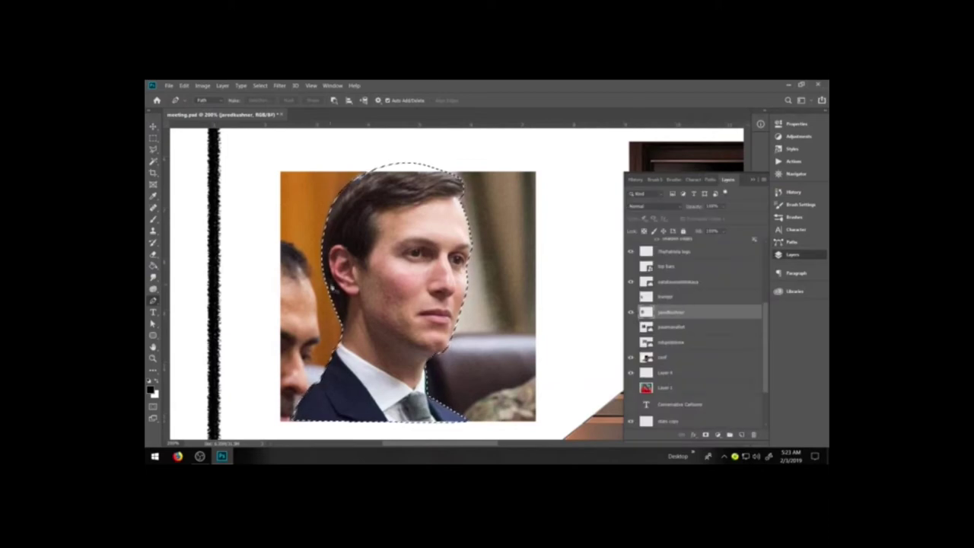
pyautogui.hotkey('ctrl', 'shift', 'i')
pyautogui.press('Delete')
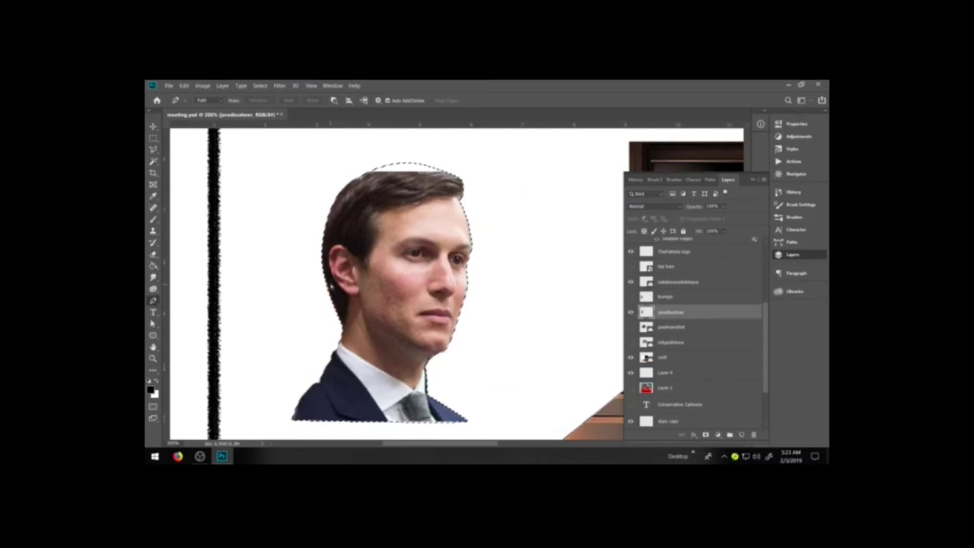
pyautogui.hotkey('ctrl', 'd')
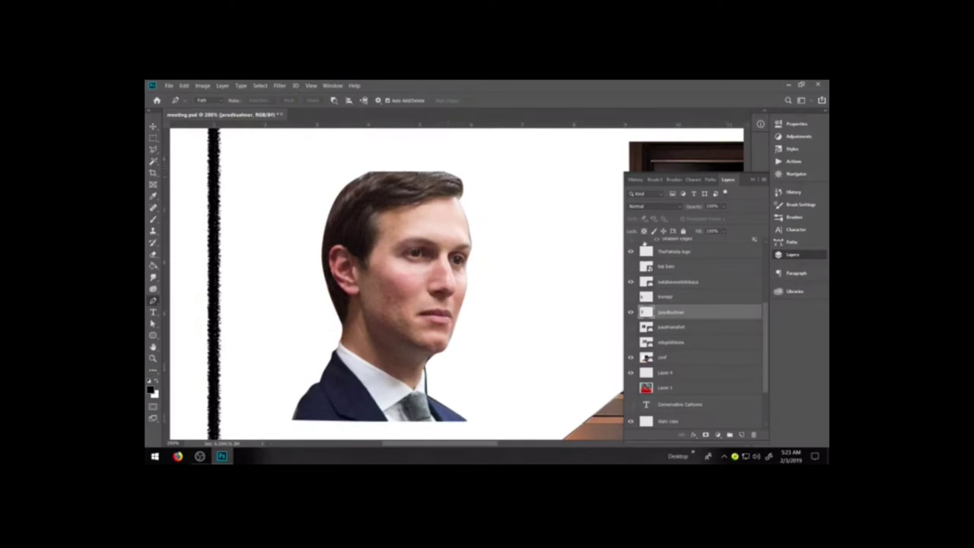
# - Toggle the trumpjr layer's visibility, leaving it hidden, and hide the jaredkushner cut-out
pyautogui.hotkey('ctrl', '0')
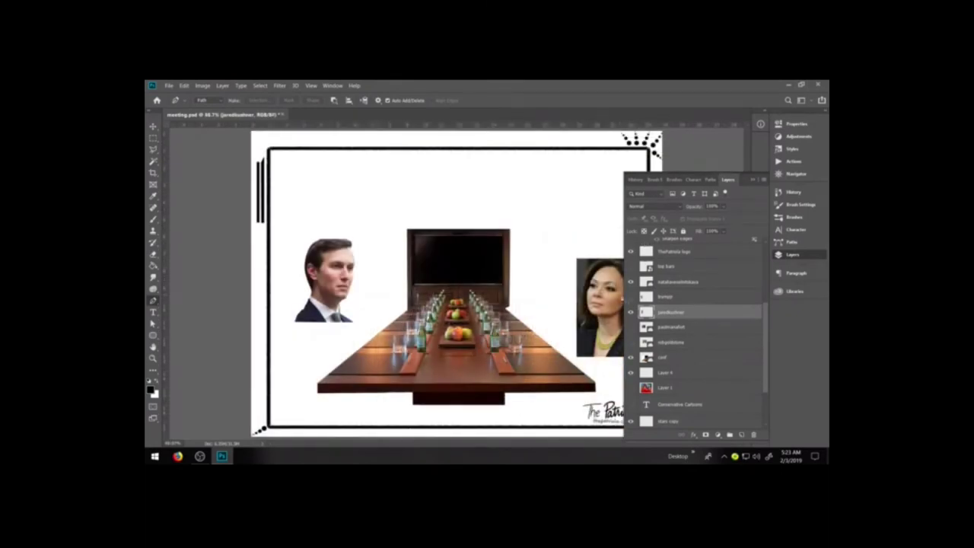
pyautogui.click(630, 297)
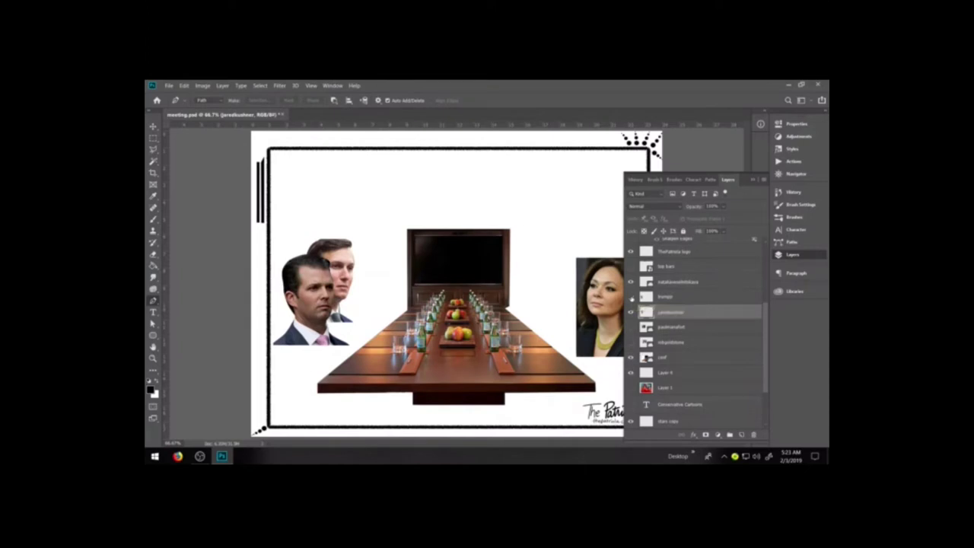
pyautogui.click(630, 298)
pyautogui.click(631, 313)
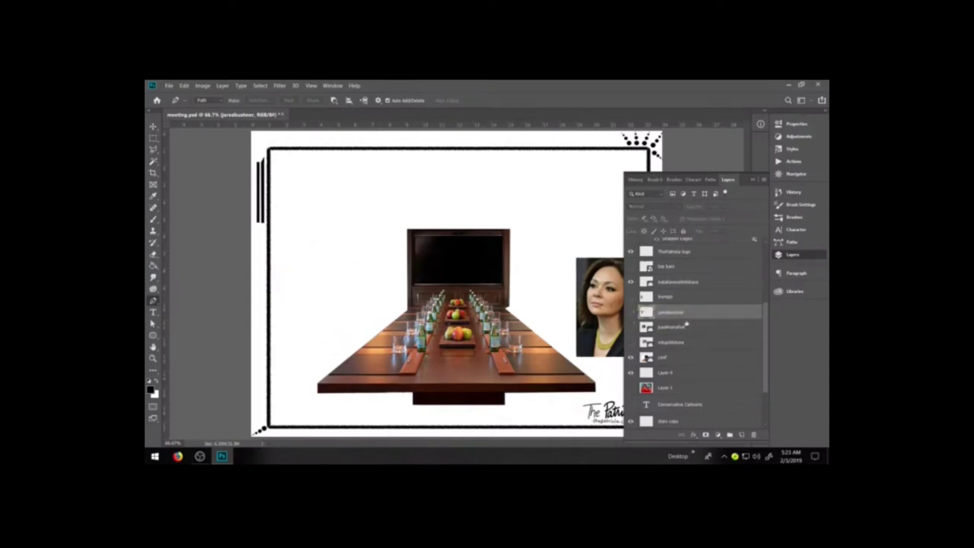
# - Select and show the paulmanafort layer and frame its portrait closely for tracing
pyautogui.click(674, 330)
pyautogui.click(630, 328)
pyautogui.press('z')
pyautogui.moveTo(298, 204); pyautogui.dragTo(465, 342)
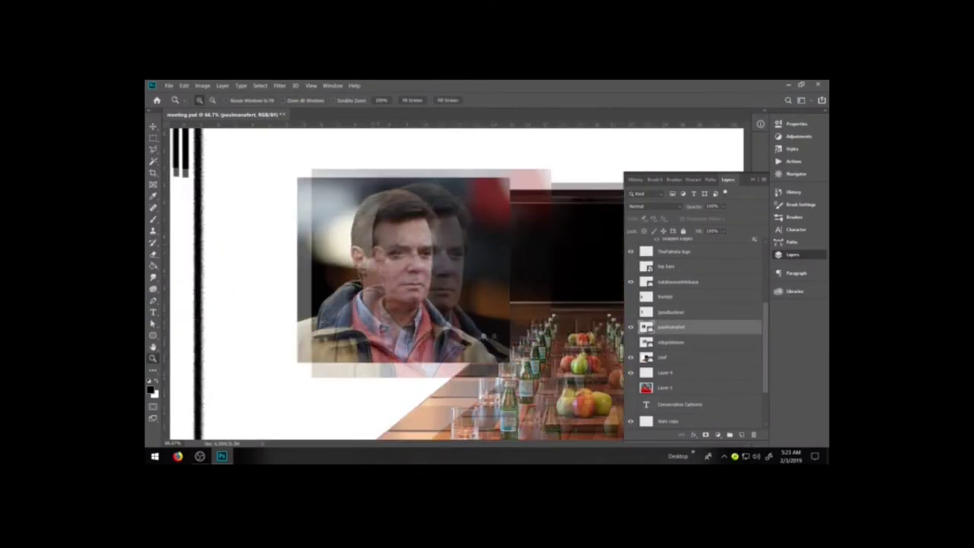
pyautogui.click(432, 281)
pyautogui.scroll(3, 432, 282)
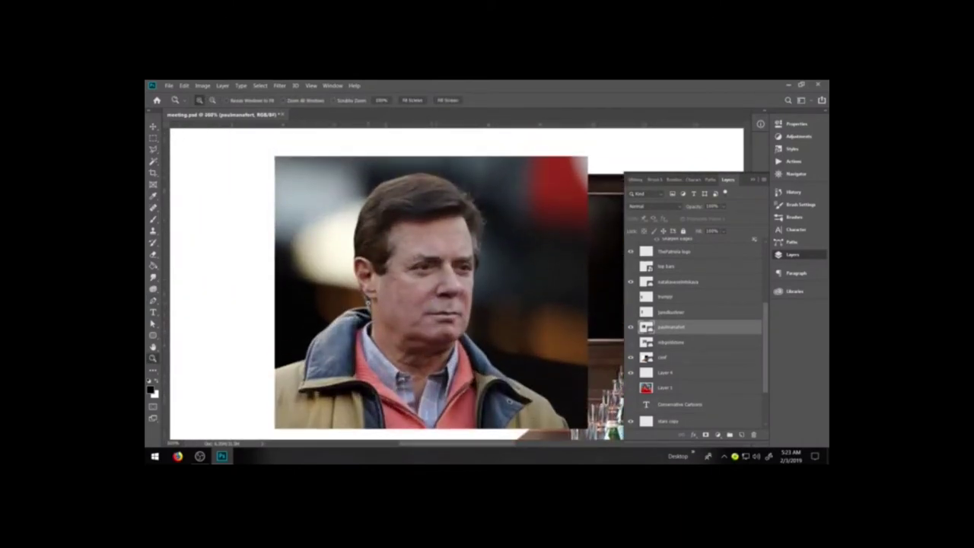
# - Trace the paulmanafort portrait with the Pen tool from the left shoulder around the head to the chin
pyautogui.click(153, 300)
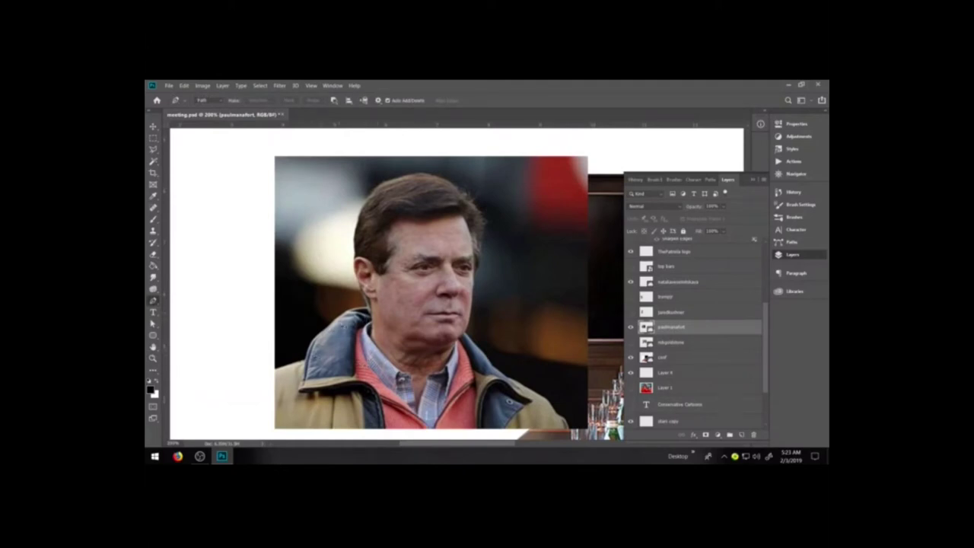
pyautogui.click(274, 367)
pyautogui.click(355, 254)
pyautogui.moveTo(361, 211); pyautogui.dragTo(366, 203)
pyautogui.moveTo(410, 176); pyautogui.dragTo(484, 236)
pyautogui.moveTo(479, 269); pyautogui.dragTo(469, 328)
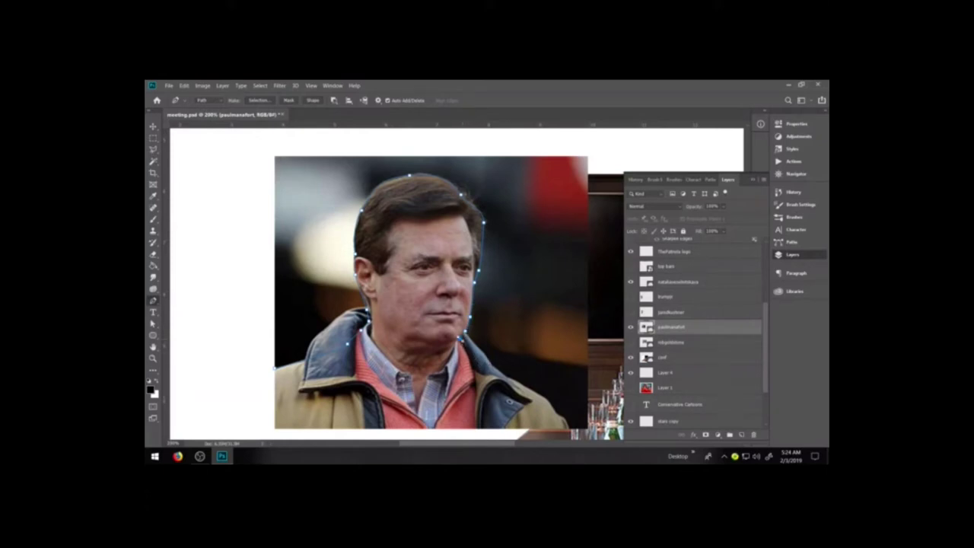
# - Trace the path down the coat's right shoulder and along the portrait's lower edge, closing it at the starting point
pyautogui.moveTo(476, 363); pyautogui.dragTo(531, 390)
pyautogui.scroll(-1, 555, 428)
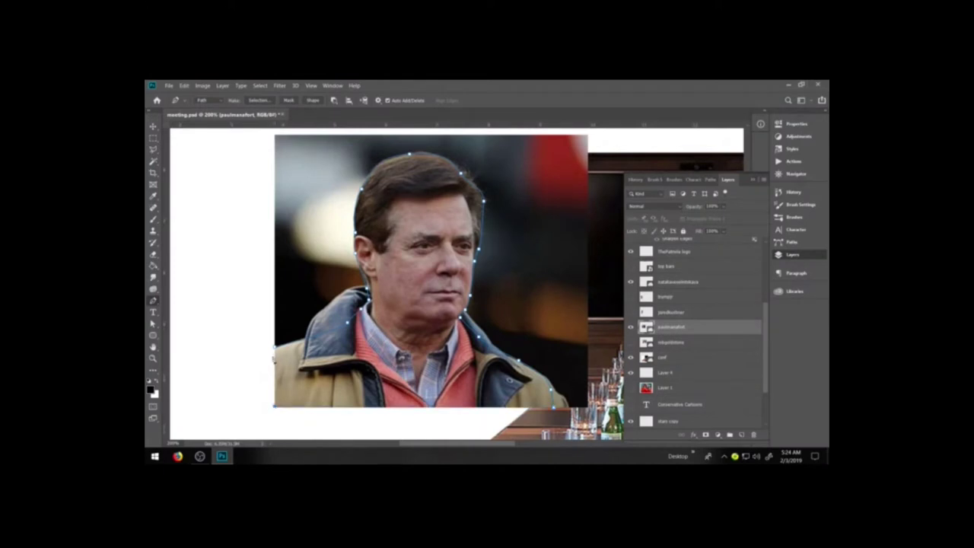
pyautogui.click(275, 347)
# - Save the coat-and-head outline as a path named paul
pyautogui.click(710, 179)
pyautogui.click(763, 178)
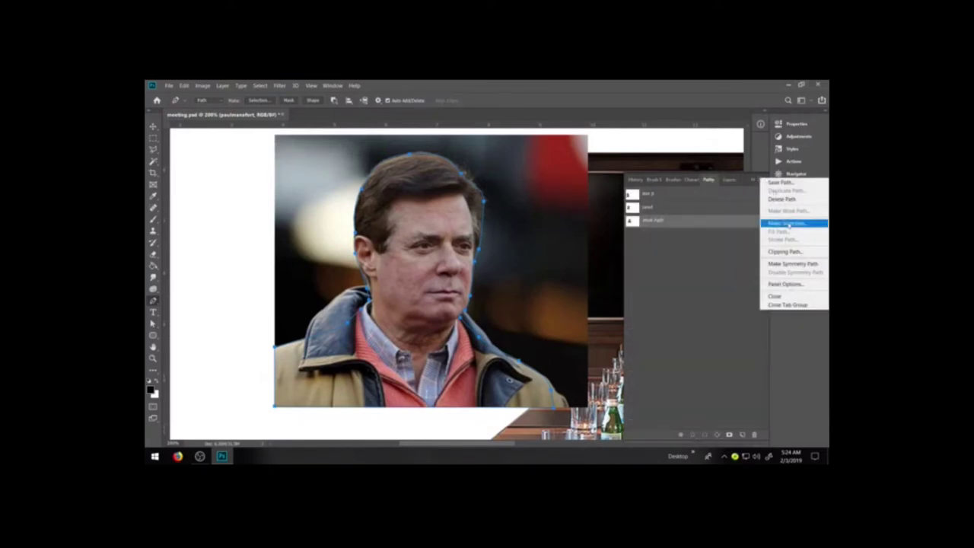
pyautogui.click(780, 182)
pyautogui.write('pd')
pyautogui.click(553, 208)
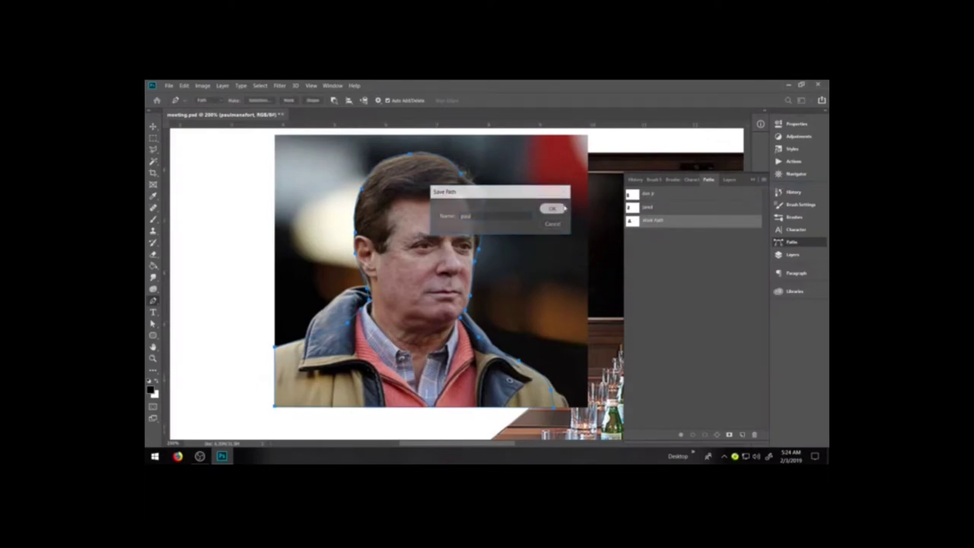
# - Load the paul path as a selection and rasterize the paulmanafort layer
pyautogui.keyDown('ctrl'); pyautogui.click(634, 221); pyautogui.keyUp('ctrl')
pyautogui.click(241, 85)
pyautogui.moveTo(222, 85)
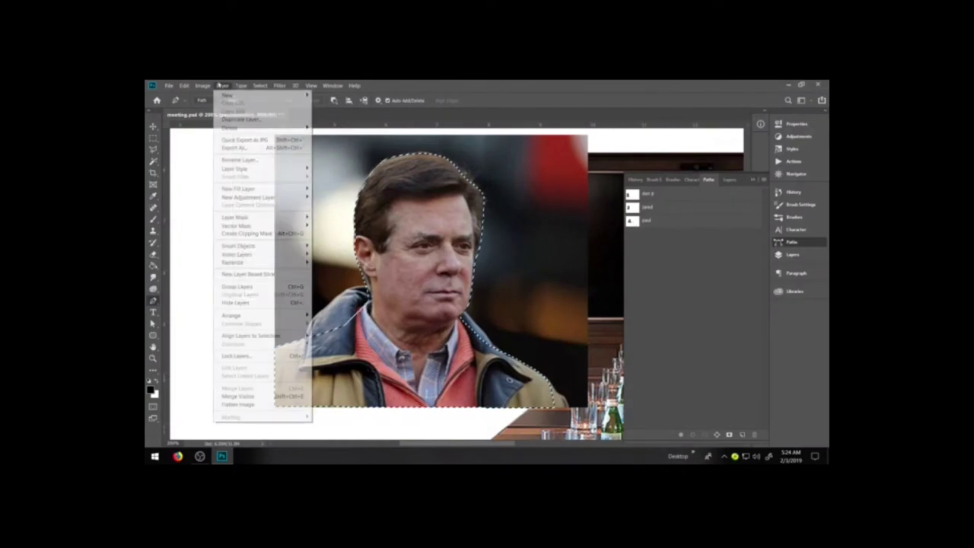
pyautogui.moveTo(289, 262)
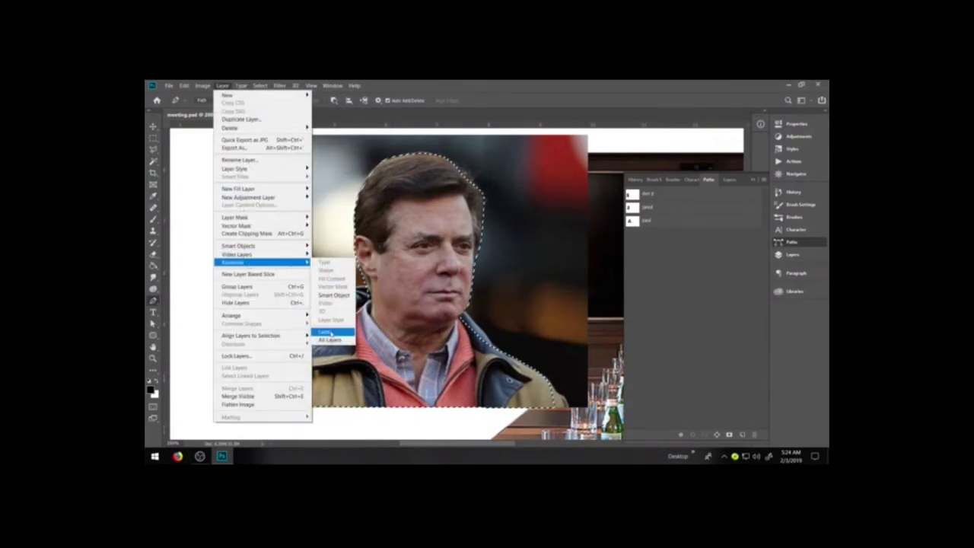
pyautogui.click(332, 296)
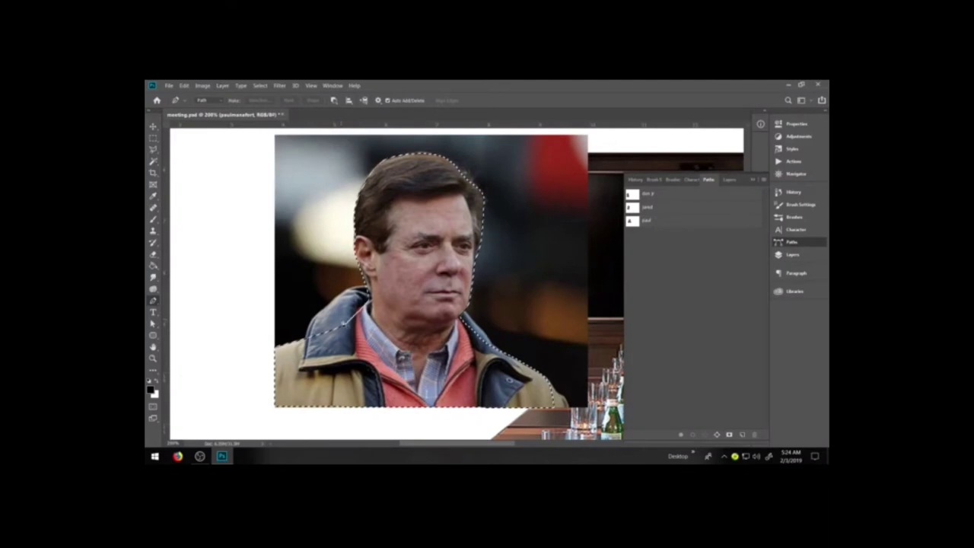
# - Invert the selection, delete the background around the paulmanafort portrait and deselect
pyautogui.click(792, 256)
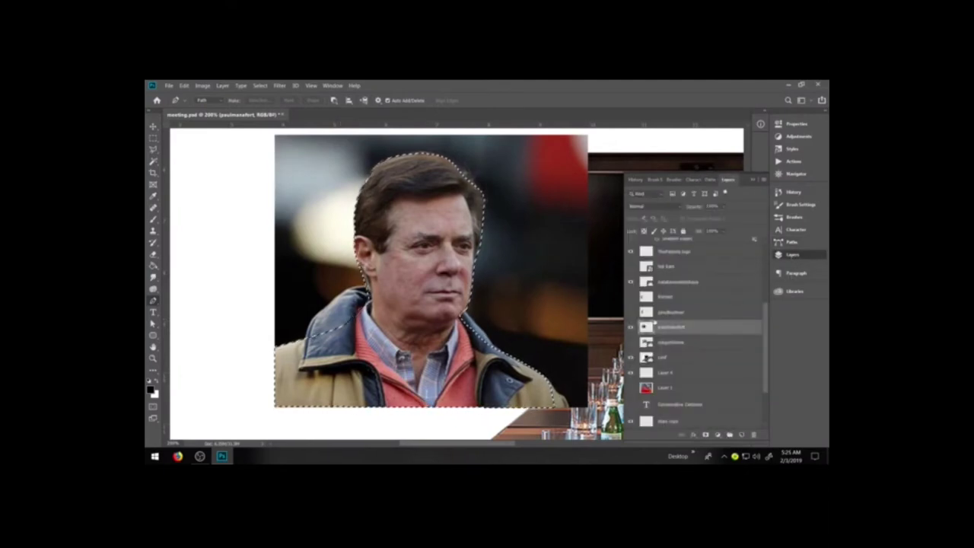
pyautogui.press('Delete')
pyautogui.hotkey('ctrl', 'd')
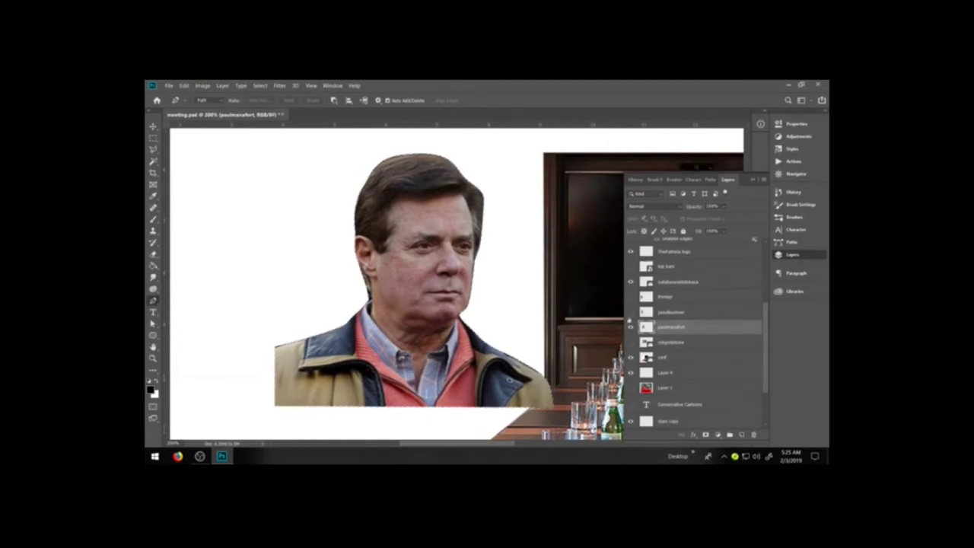
# - Show the jaredkushner, trumpjr and robgoldstone layers together with the whole cartoon in view
pyautogui.click(630, 312)
pyautogui.click(630, 297)
pyautogui.hotkey('ctrl', '-')
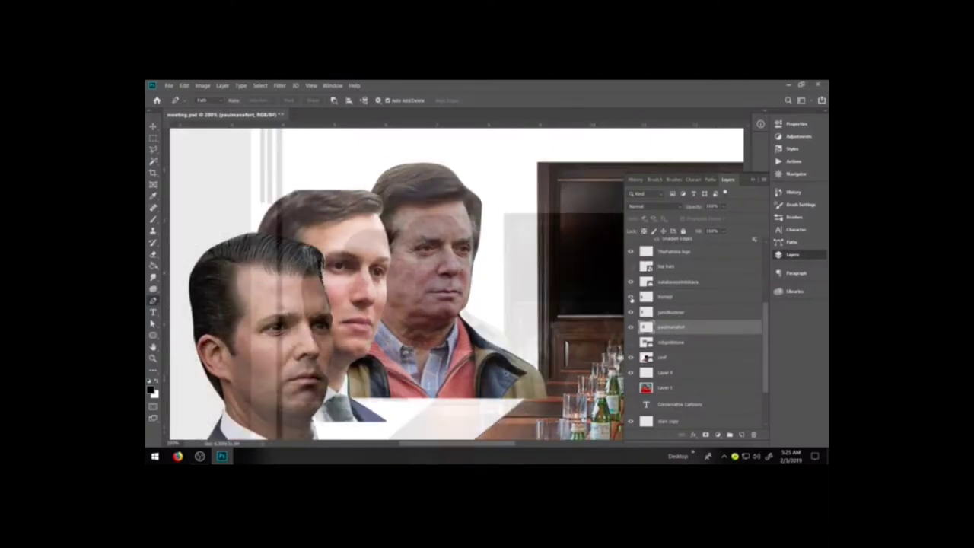
pyautogui.hotkey('ctrl', '-')
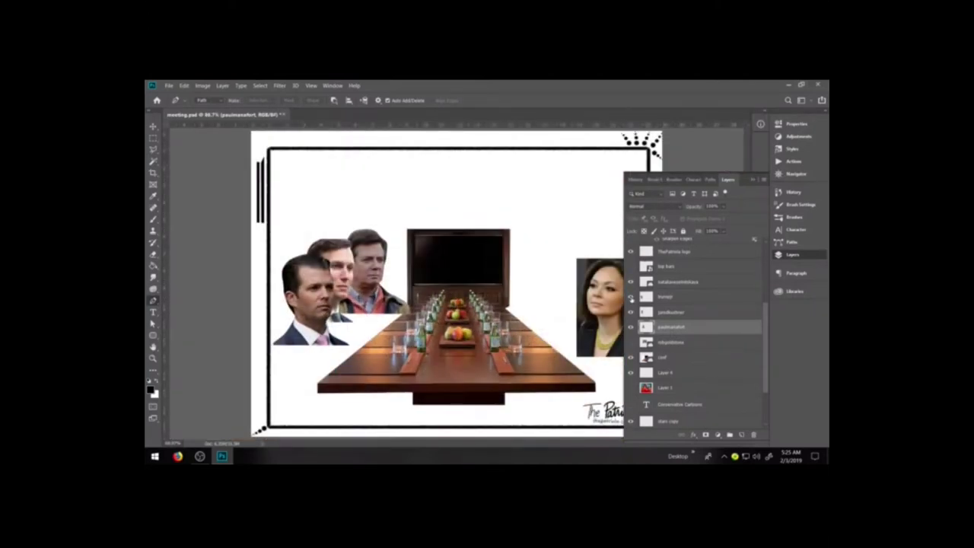
pyautogui.click(630, 342)
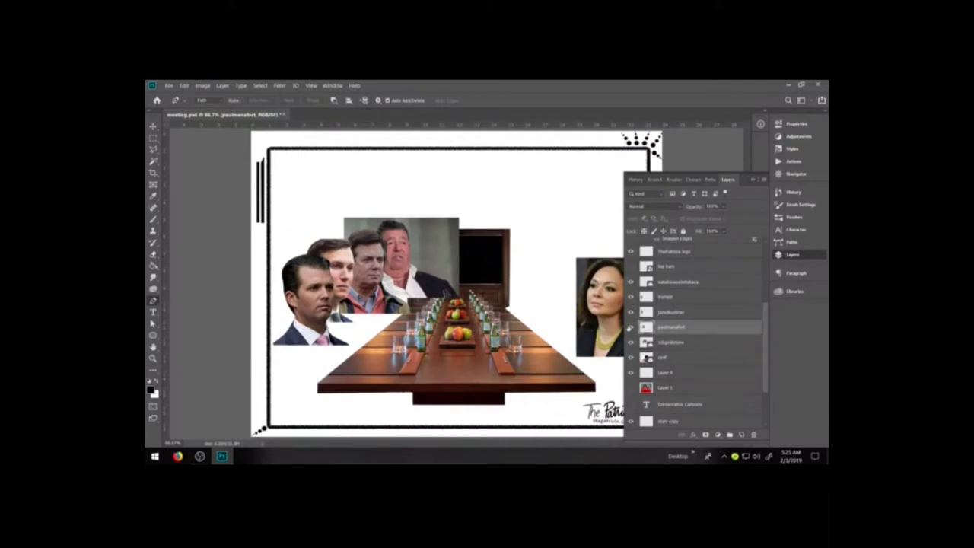
# - Hide the jaredkushner, trumpjr and paulmanafort layers and make robgoldstone the active layer
pyautogui.click(630, 312)
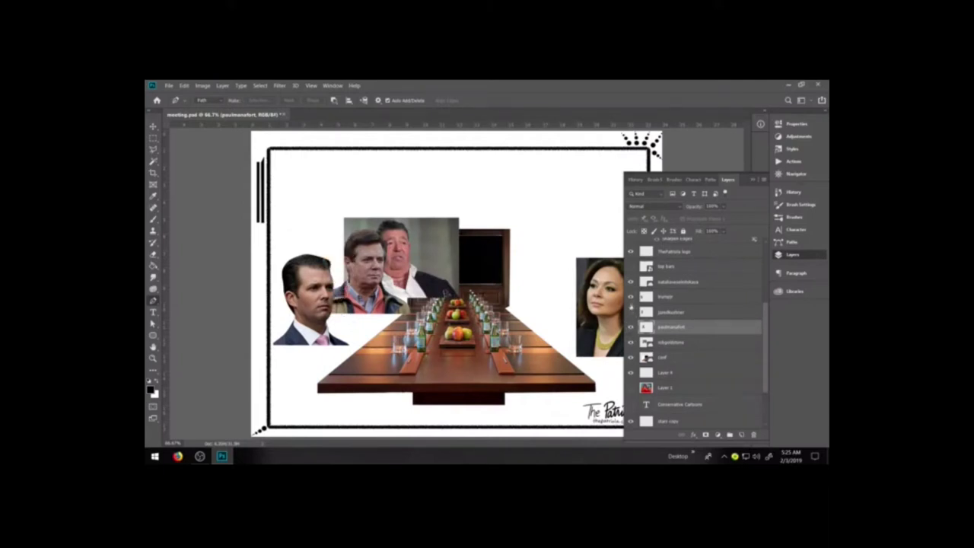
pyautogui.click(629, 297)
pyautogui.click(630, 327)
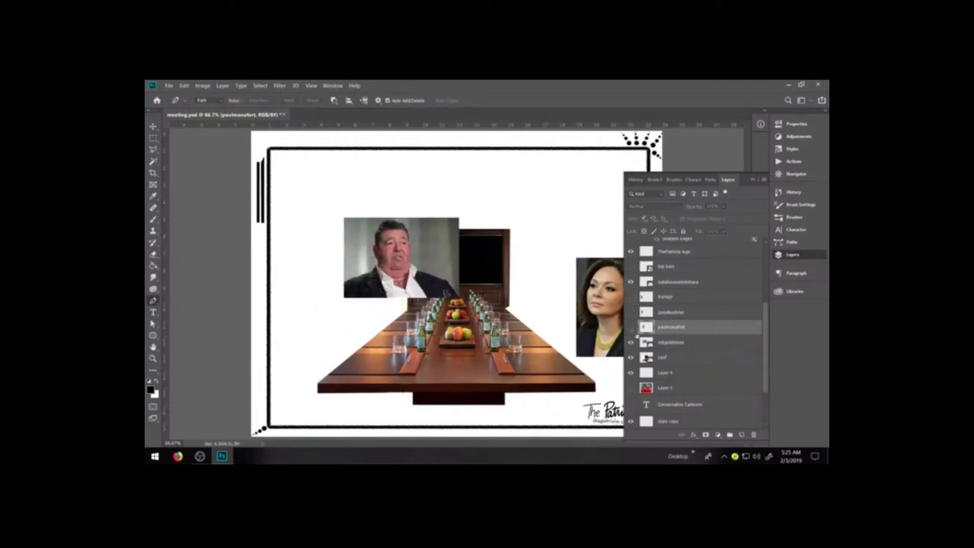
pyautogui.click(672, 343)
# - Start a pen path at the left edge of the robgoldstone photo and trace the jacket shoulder, collar and neck up to the earlobe
pyautogui.click(153, 358)
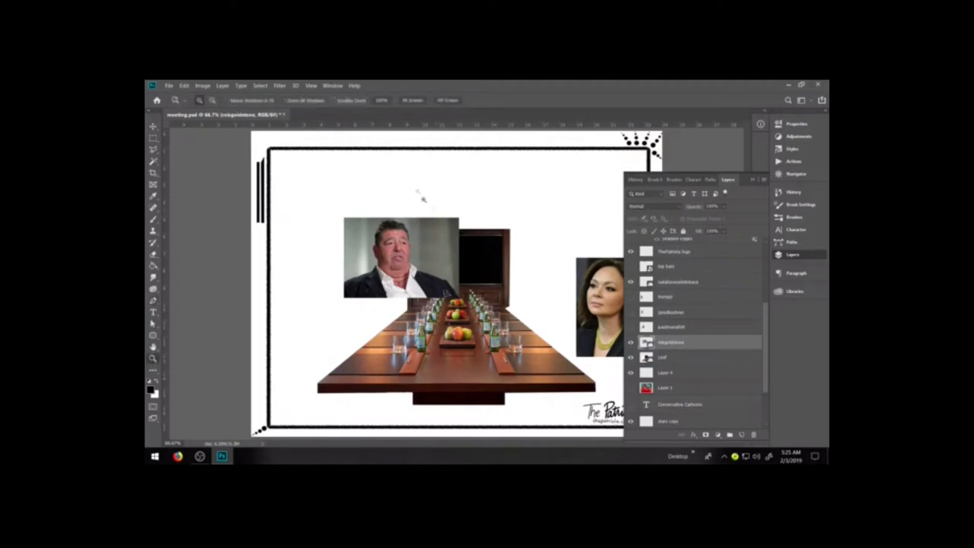
pyautogui.moveTo(329, 207); pyautogui.dragTo(472, 314)
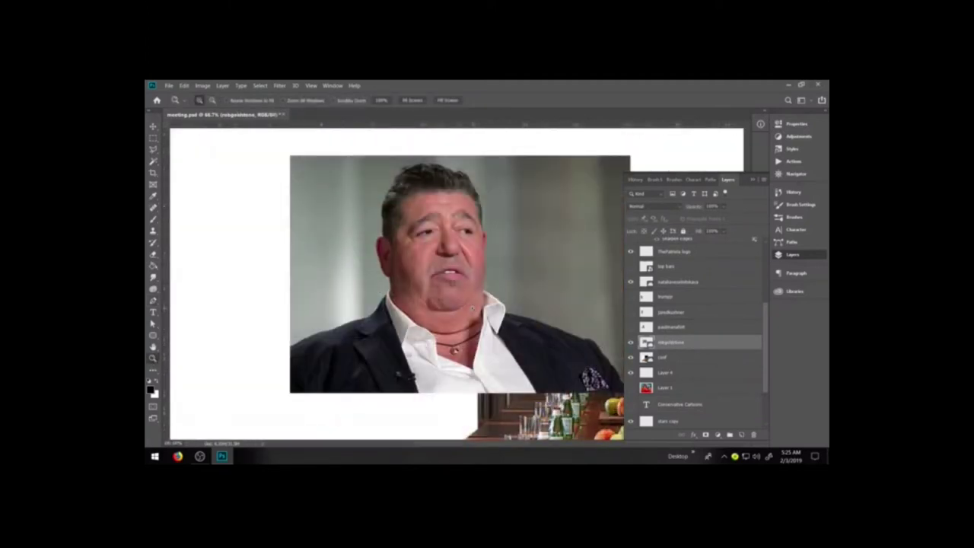
pyautogui.moveTo(530, 257); pyautogui.dragTo(530, 286)
pyautogui.click(153, 300)
pyautogui.click(290, 375)
pyautogui.click(354, 353)
pyautogui.click(376, 339)
pyautogui.click(384, 327)
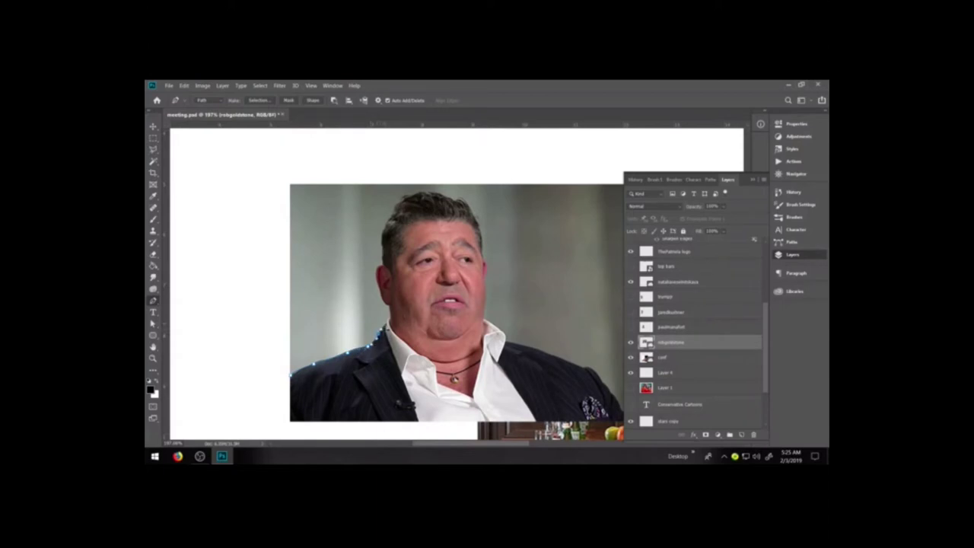
pyautogui.click(393, 318)
pyautogui.click(391, 312)
pyautogui.click(382, 292)
pyautogui.click(385, 268)
# - Continue the path closely along the outer edge of the ear on the photo's left side, up to its upper curve
pyautogui.press('z')
pyautogui.moveTo(347, 220); pyautogui.dragTo(507, 344)
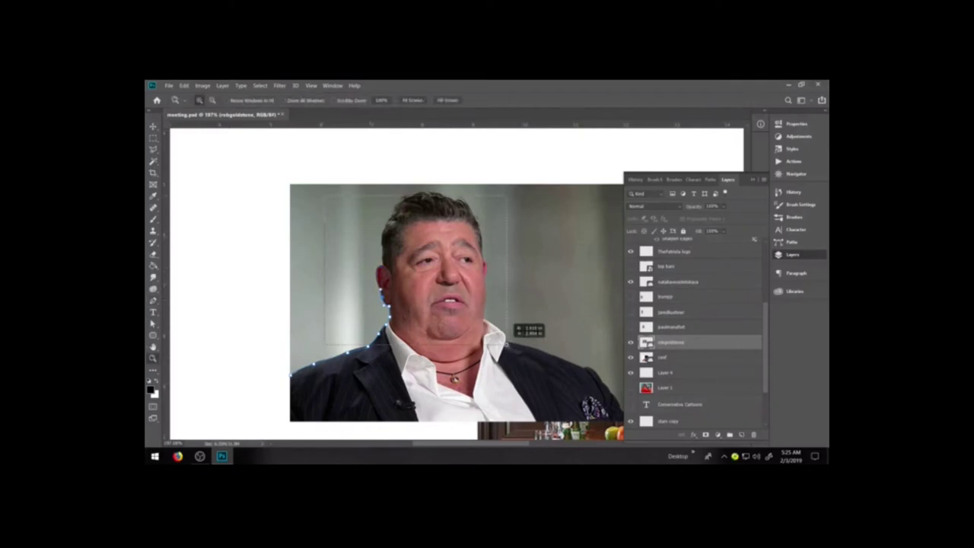
pyautogui.moveTo(506, 344); pyautogui.dragTo(506, 344)
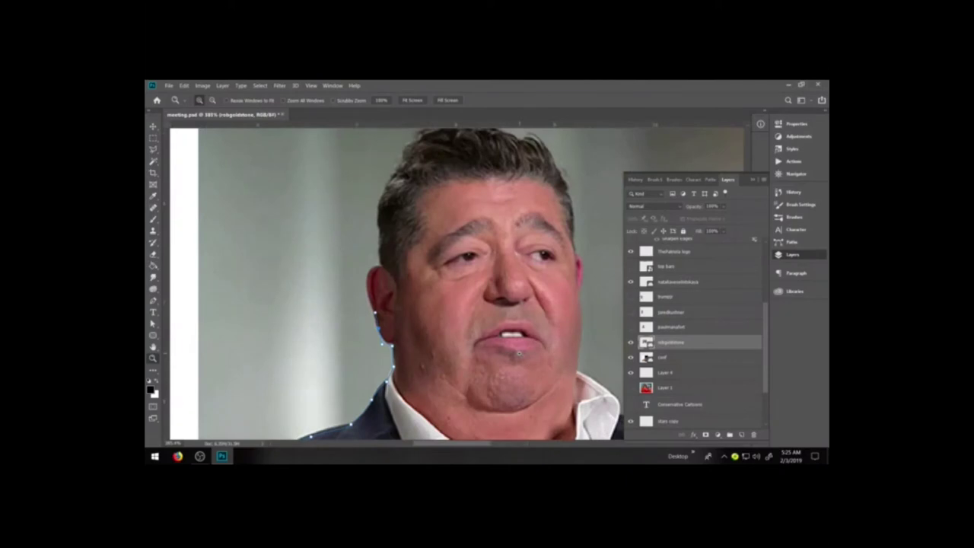
pyautogui.click(393, 303)
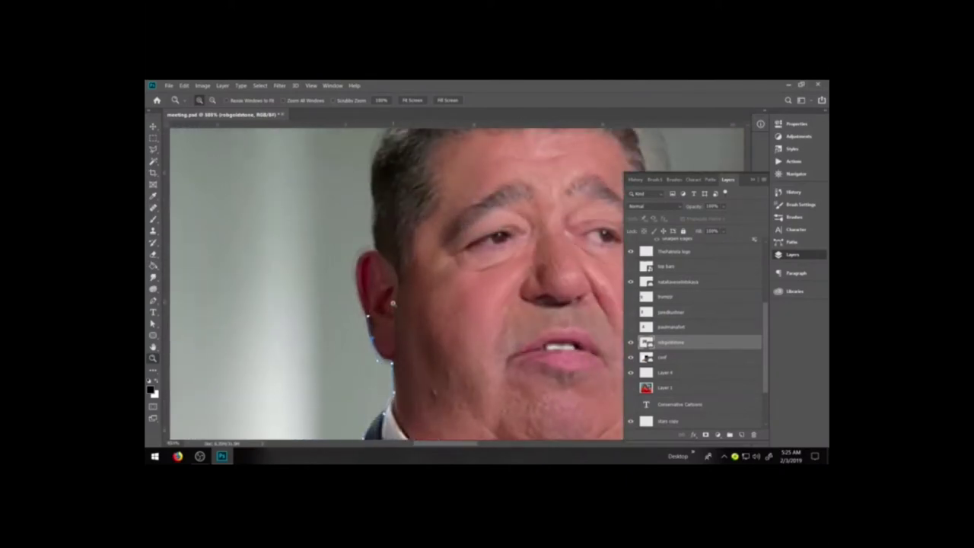
pyautogui.click(392, 303)
pyautogui.click(393, 303)
pyautogui.click(362, 277)
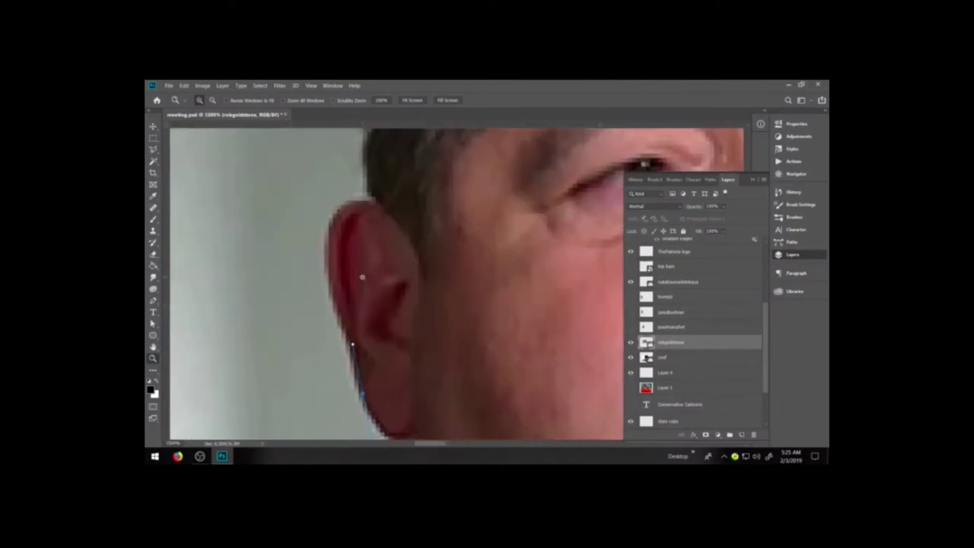
pyautogui.click(153, 219)
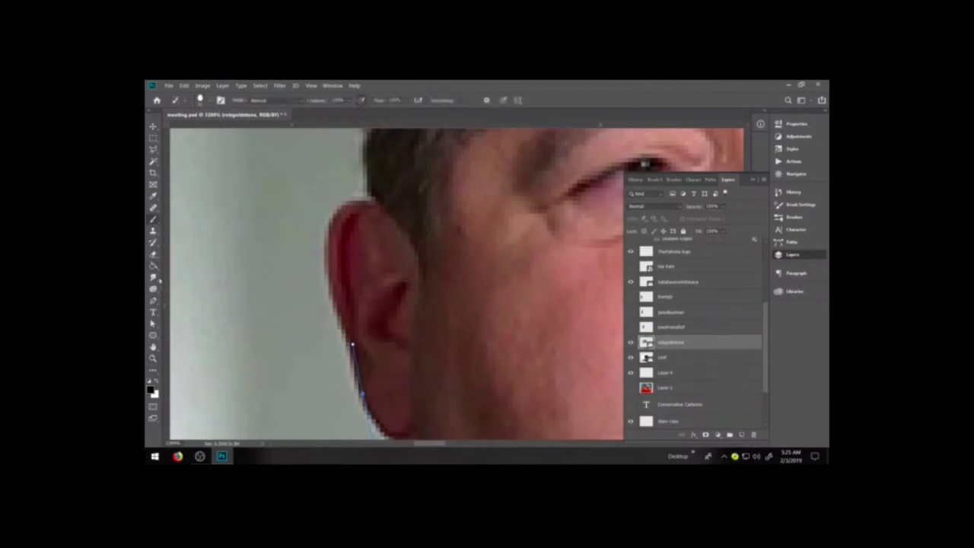
pyautogui.press('p')
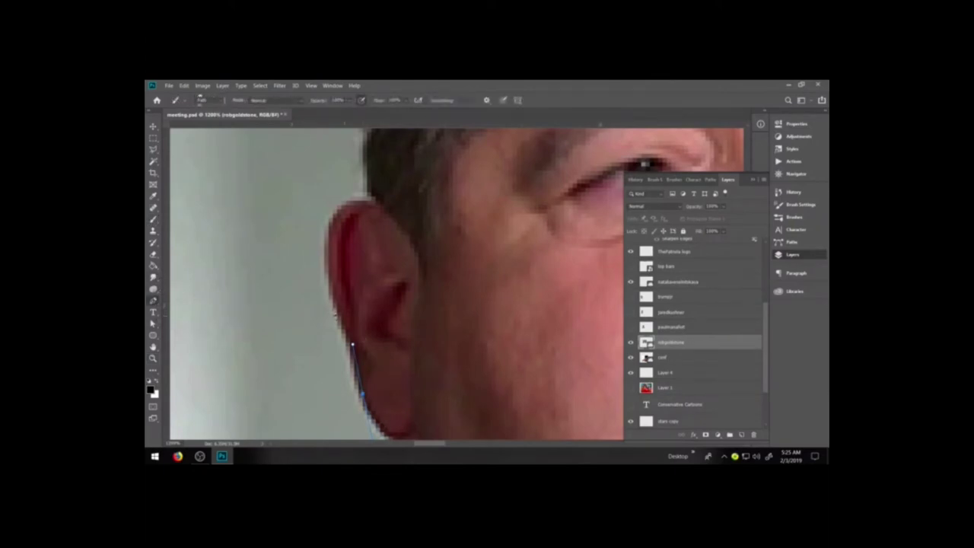
pyautogui.click(337, 213)
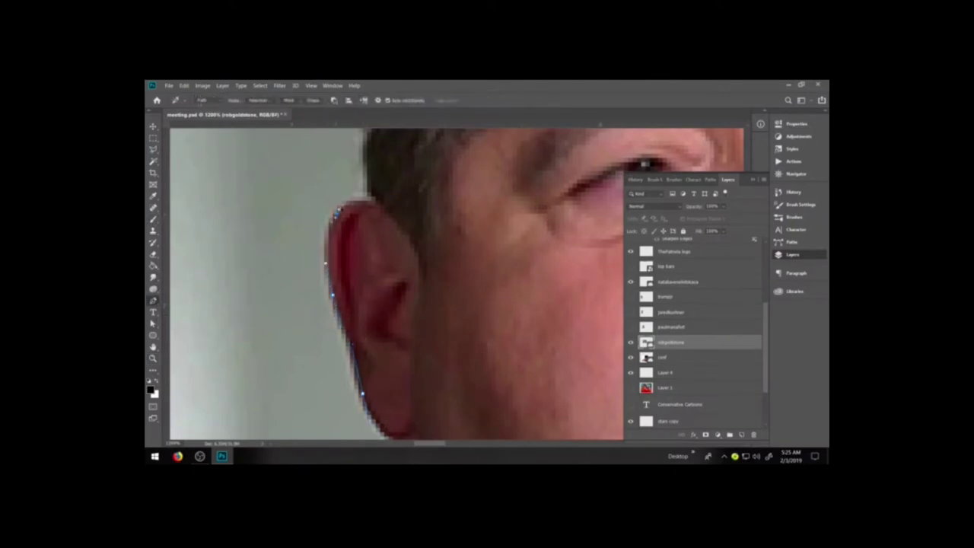
# - Trace the path from the top of the ear up the side of the hair toward the crown
pyautogui.scroll(5, 369, 201)
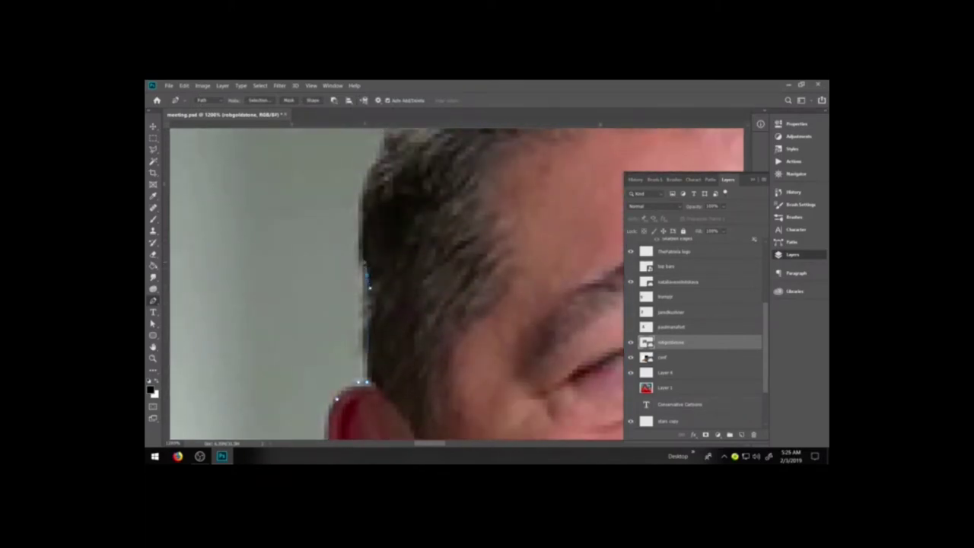
pyautogui.scroll(3, 368, 278)
pyautogui.moveTo(371, 296); pyautogui.dragTo(394, 256)
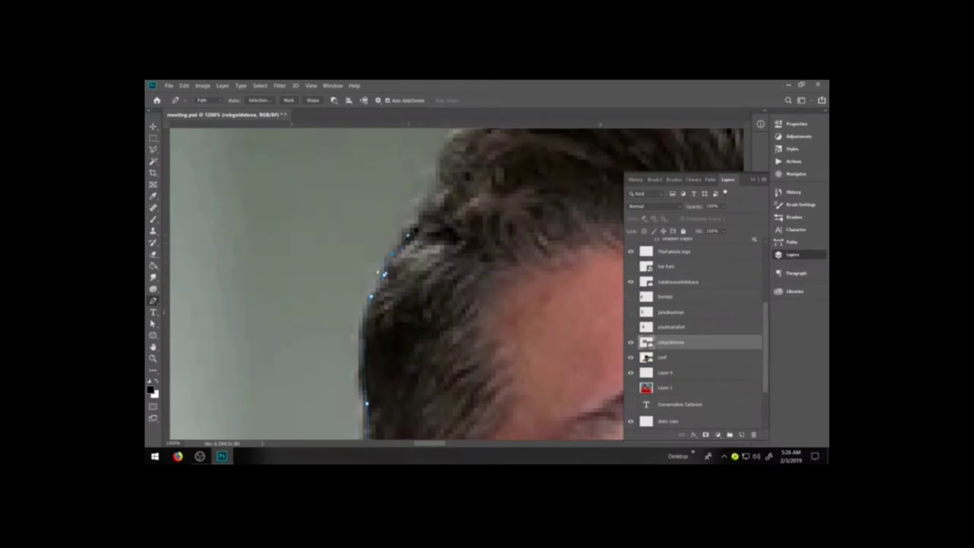
pyautogui.moveTo(414, 224); pyautogui.dragTo(438, 187)
pyautogui.scroll(2, 445, 259)
# - Extend the path over the hair from the left side of the crown to the middle tufts
pyautogui.moveTo(427, 443); pyautogui.dragTo(437, 444)
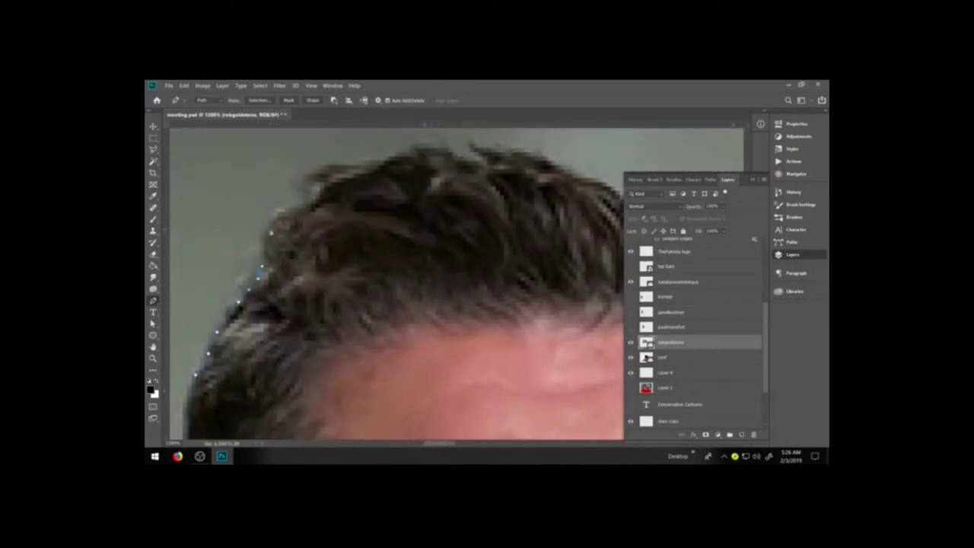
pyautogui.click(304, 177)
pyautogui.moveTo(422, 144); pyautogui.dragTo(477, 160)
pyautogui.click(471, 145)
# - Follow the rest of the hairline across the top and down to the right side of the head
pyautogui.moveTo(445, 446); pyautogui.dragTo(459, 447)
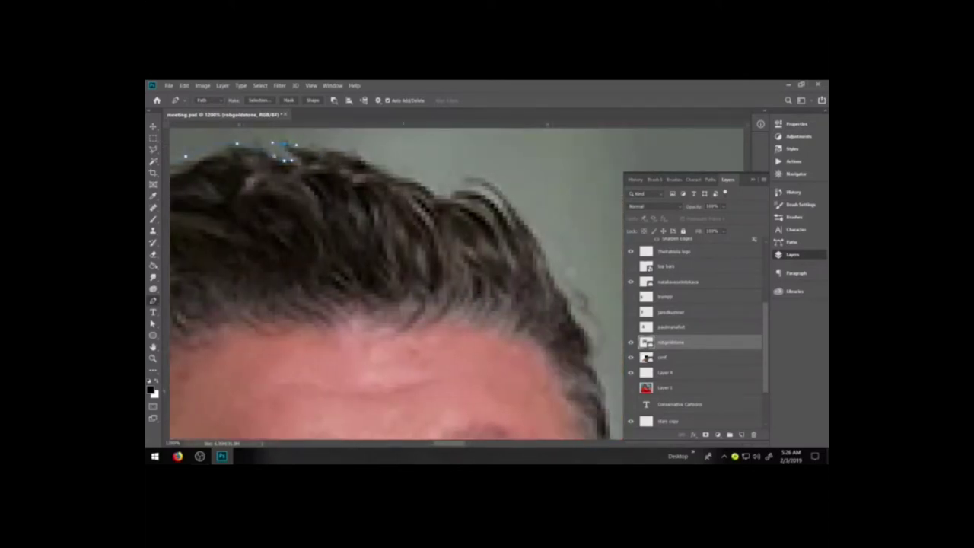
pyautogui.click(322, 148)
pyautogui.moveTo(395, 173); pyautogui.dragTo(402, 178)
pyautogui.click(429, 190)
pyautogui.click(454, 193)
pyautogui.moveTo(545, 260); pyautogui.dragTo(556, 304)
pyautogui.click(592, 335)
# - Trace the path down the right temple and around the right ear to its lobe
pyautogui.press('space')
pyautogui.moveTo(564, 390); pyautogui.dragTo(470, 237)
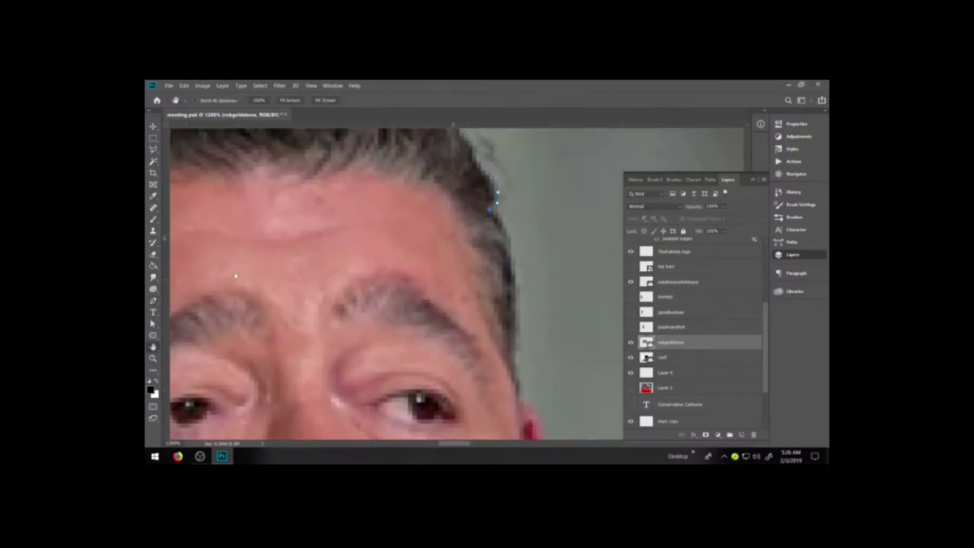
pyautogui.moveTo(515, 261); pyautogui.dragTo(514, 274)
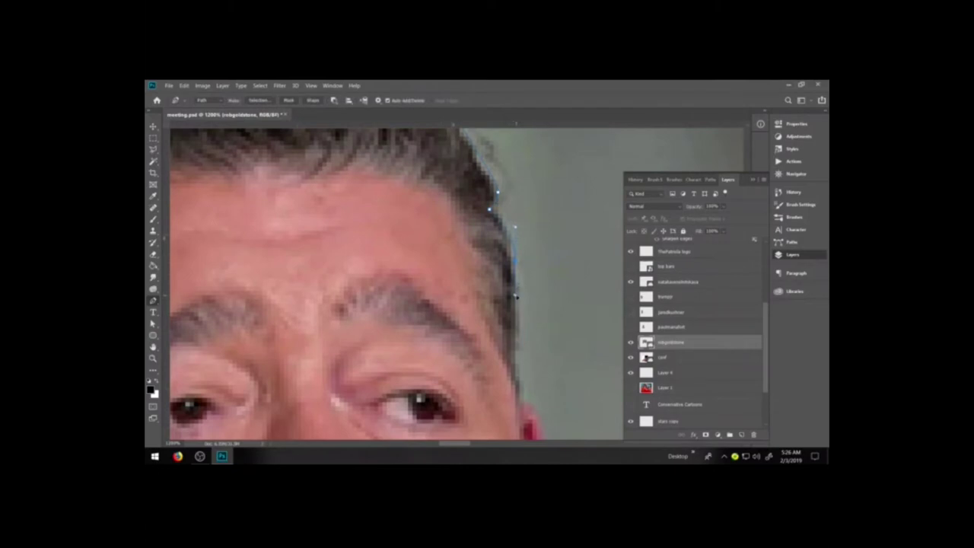
pyautogui.scroll(-3, 527, 336)
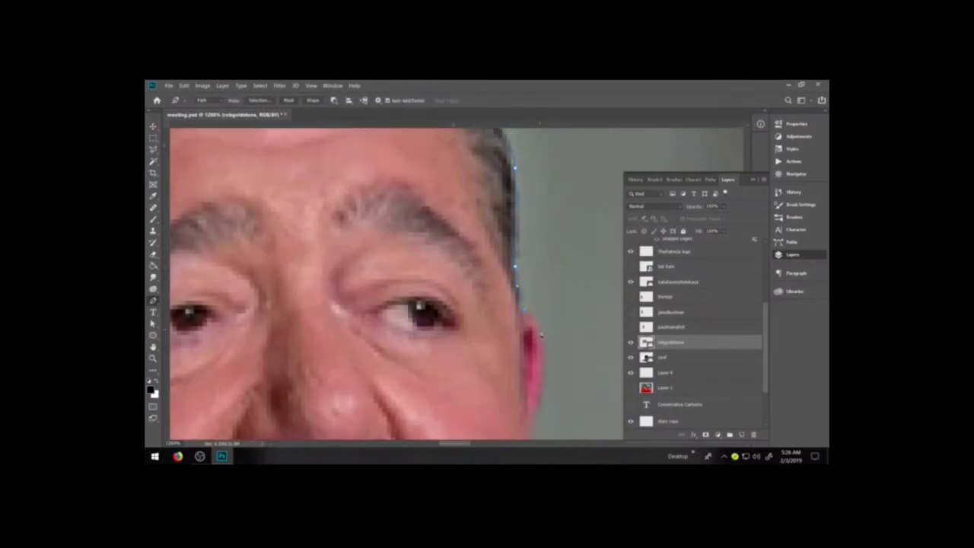
pyautogui.scroll(-3, 543, 383)
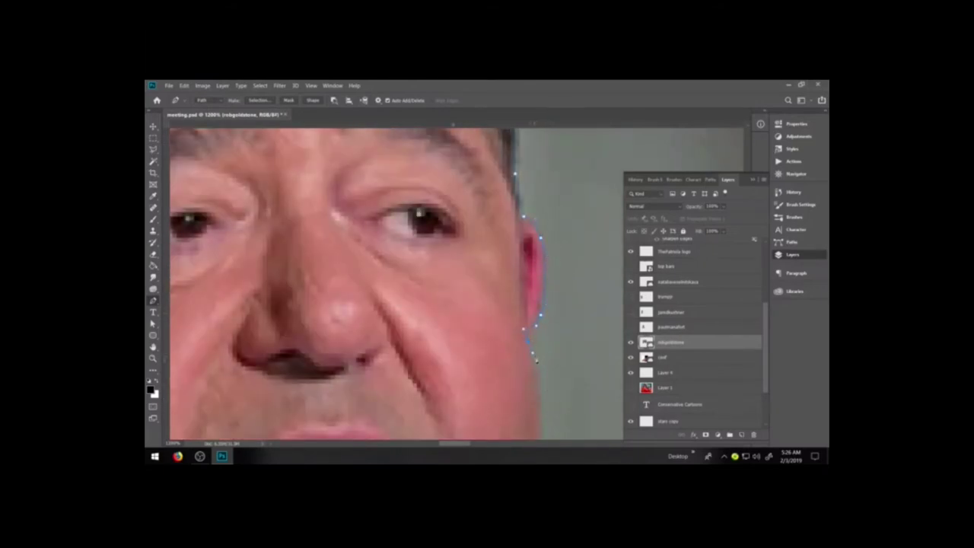
pyautogui.scroll(-3, 535, 361)
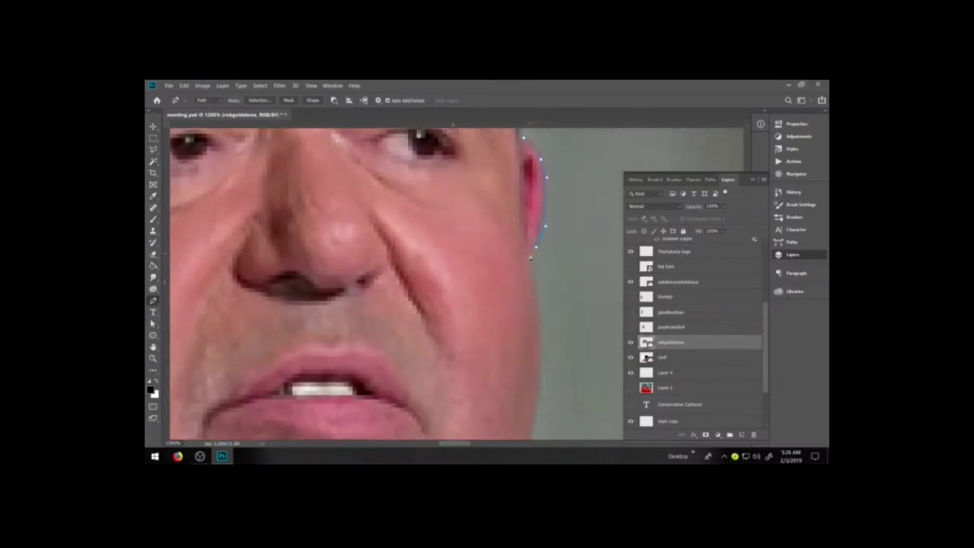
# - Carry the path down the right cheek and jaw and around the outer edge of the shirt collar
pyautogui.scroll(-3, 545, 307)
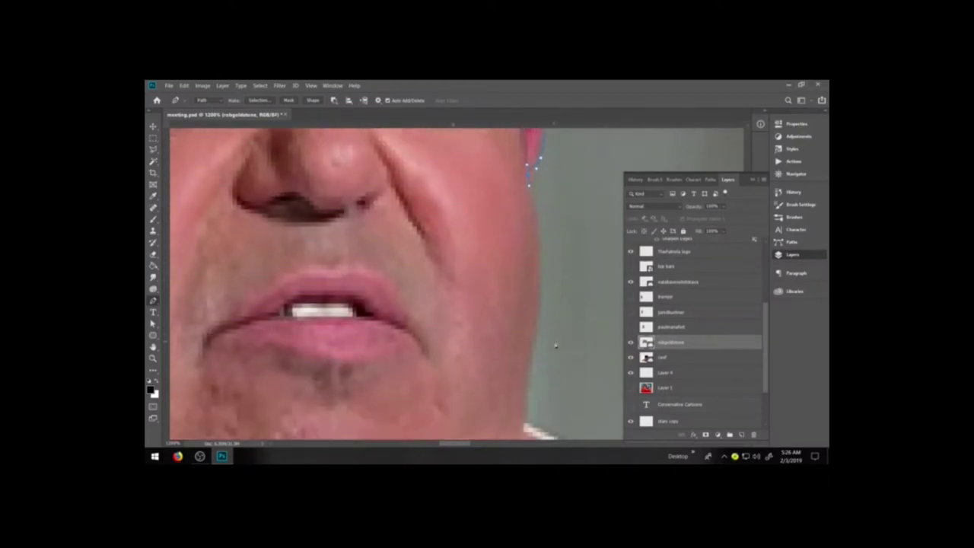
pyautogui.moveTo(540, 288); pyautogui.dragTo(538, 298)
pyautogui.scroll(-4, 540, 298)
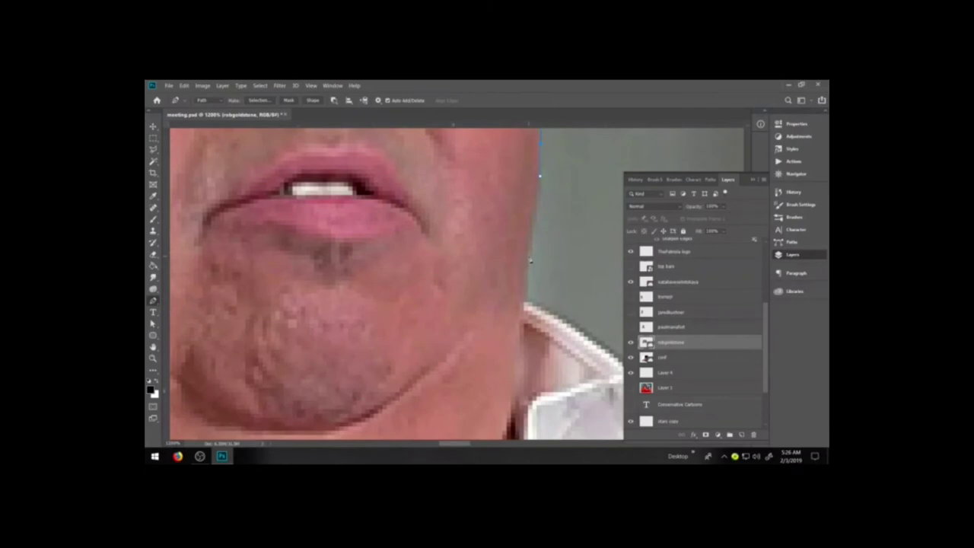
pyautogui.moveTo(551, 333); pyautogui.dragTo(428, 265)
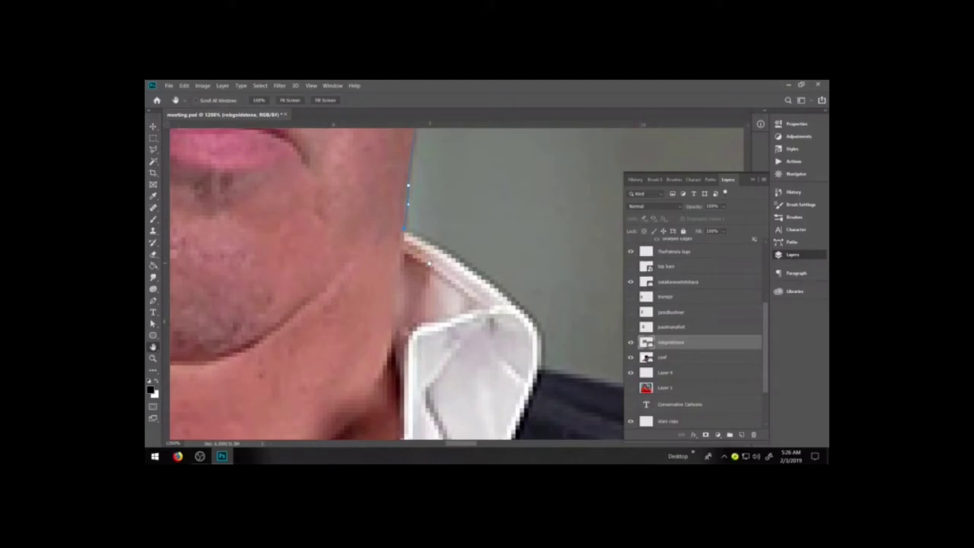
pyautogui.moveTo(445, 250); pyautogui.dragTo(458, 260)
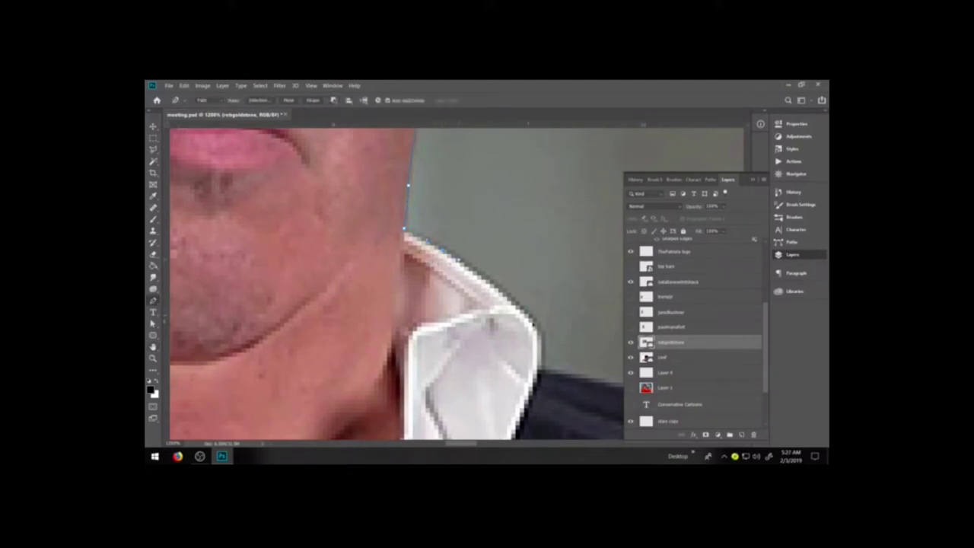
pyautogui.click(543, 340)
# - Trace the path from the base of the collar along the top of the right jacket shoulder
pyautogui.moveTo(564, 390)
pyautogui.mouseDown()
pyautogui.moveTo(330, 223)
pyautogui.moveTo(311, 224)
pyautogui.mouseUp()
pyautogui.press('b')
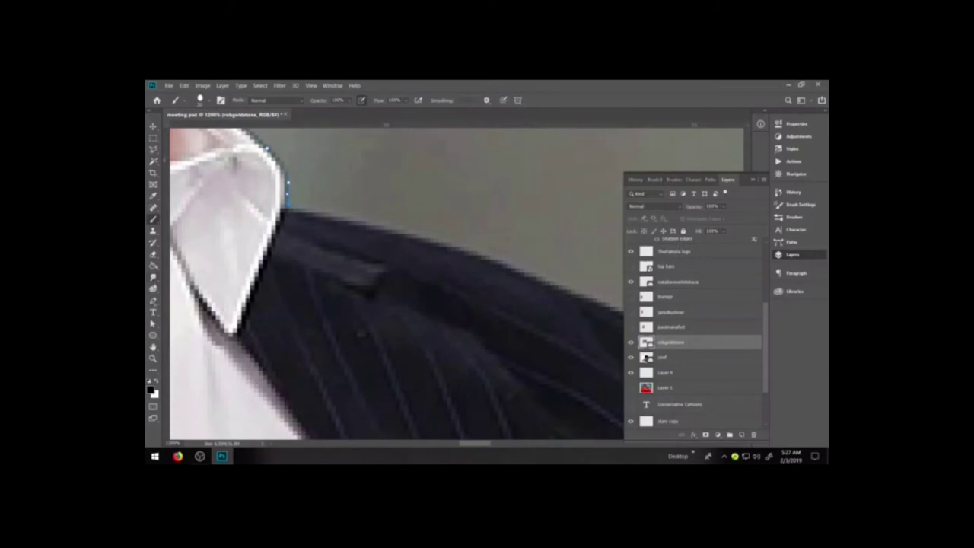
pyautogui.click(153, 300)
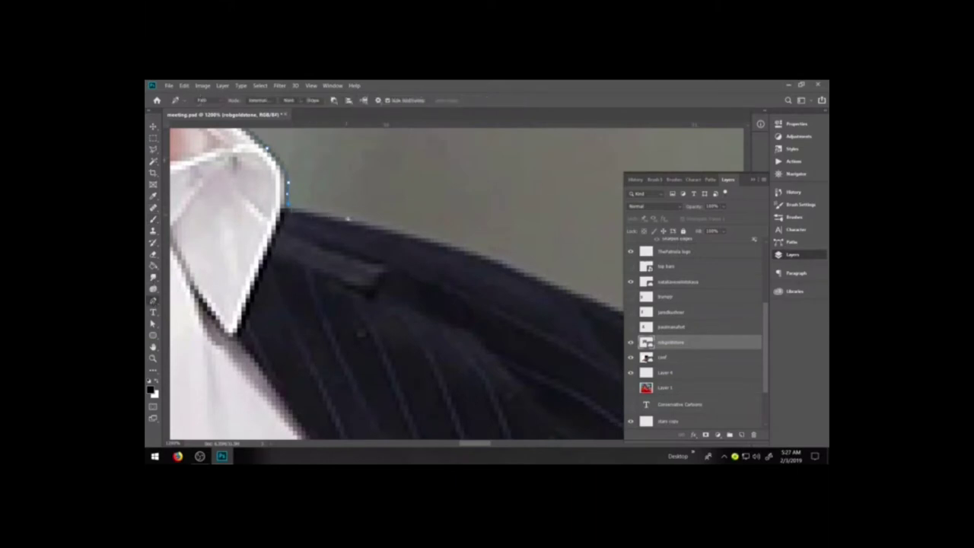
pyautogui.click(288, 212)
pyautogui.moveTo(447, 247); pyautogui.dragTo(499, 262)
pyautogui.click(514, 268)
pyautogui.moveTo(481, 445)
pyautogui.mouseDown()
pyautogui.moveTo(499, 445)
pyautogui.moveTo(490, 445)
pyautogui.mouseUp()
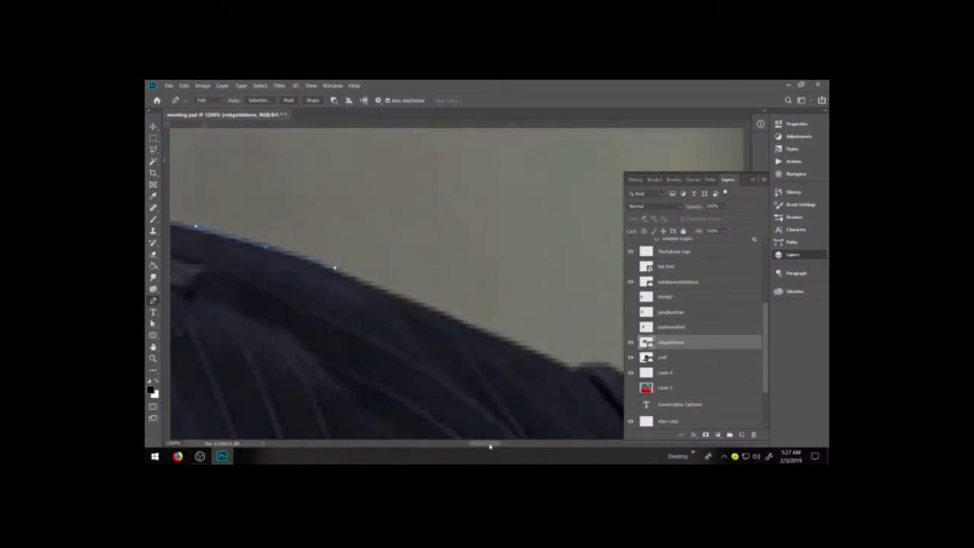
pyautogui.moveTo(493, 337); pyautogui.dragTo(534, 356)
pyautogui.moveTo(487, 444); pyautogui.dragTo(508, 445)
pyautogui.scroll(-5, 411, 373)
pyautogui.scroll(2, 453, 411)
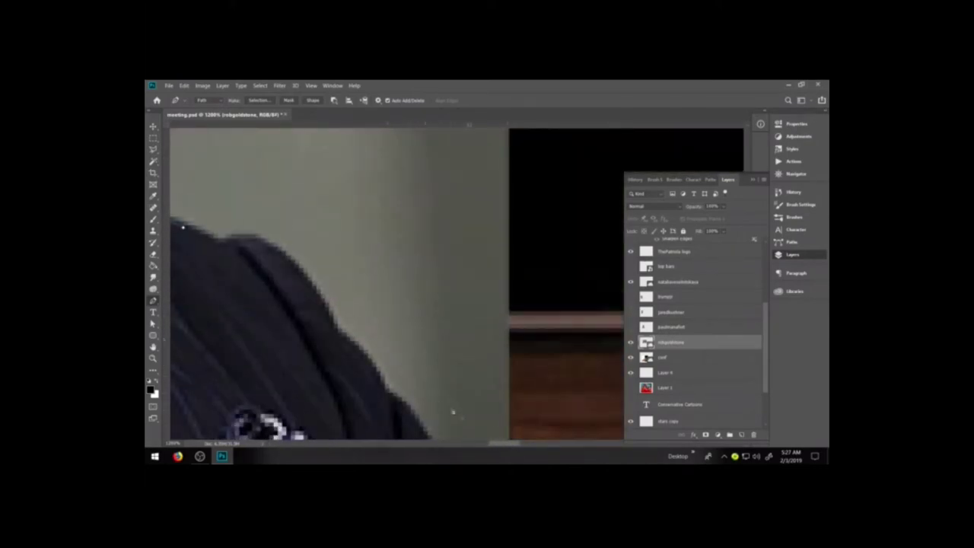
pyautogui.moveTo(511, 447); pyautogui.dragTo(493, 447)
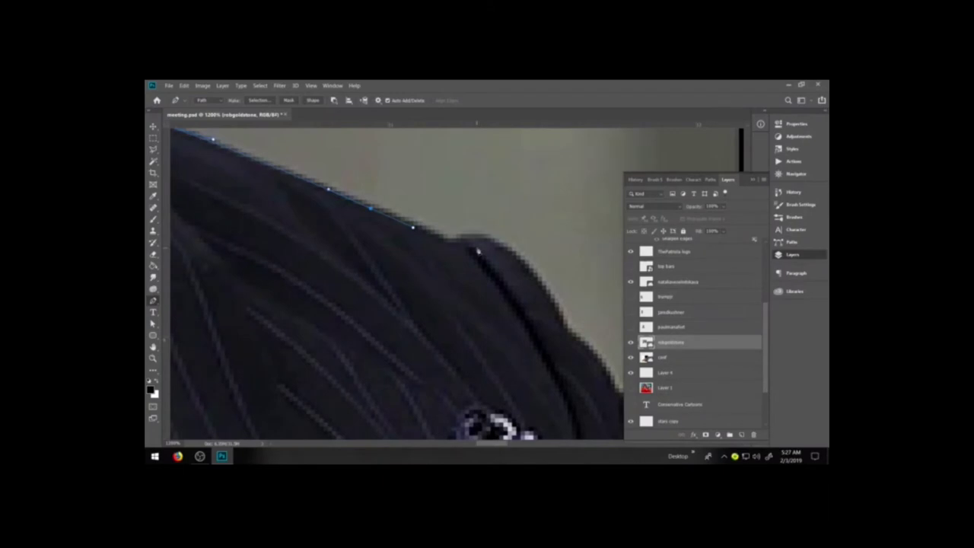
pyautogui.click(478, 251)
pyautogui.scroll(5, 478, 251)
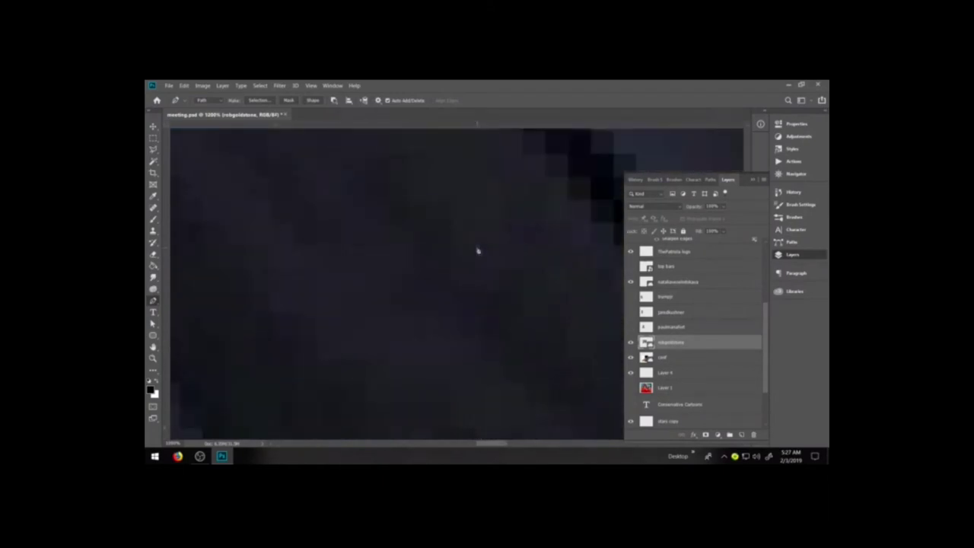
pyautogui.press('space')
pyautogui.moveTo(461, 221); pyautogui.dragTo(497, 336)
pyautogui.moveTo(355, 234); pyautogui.dragTo(450, 317)
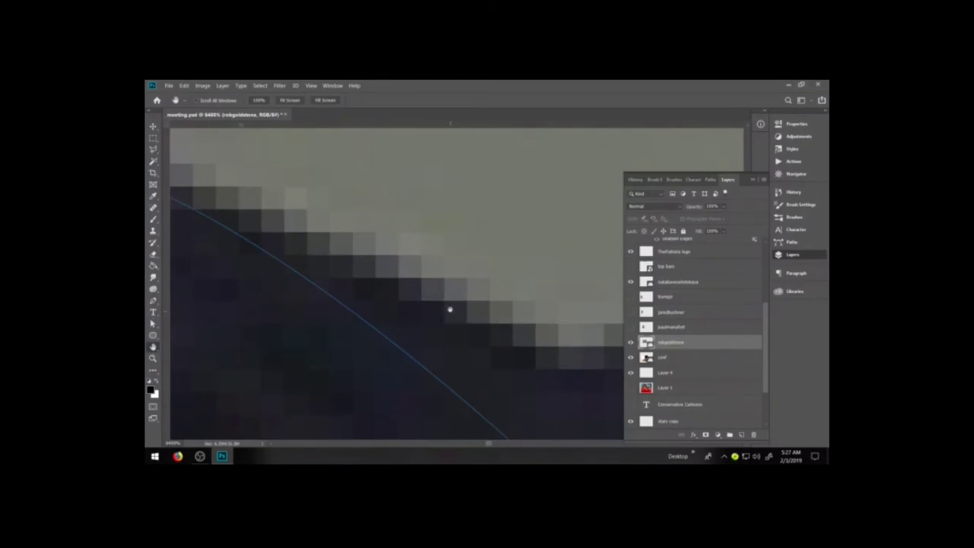
pyautogui.keyDown('alt'); pyautogui.click(450, 308); pyautogui.keyUp('alt')
pyautogui.keyDown('alt'); pyautogui.click(450, 308); pyautogui.keyUp('alt')
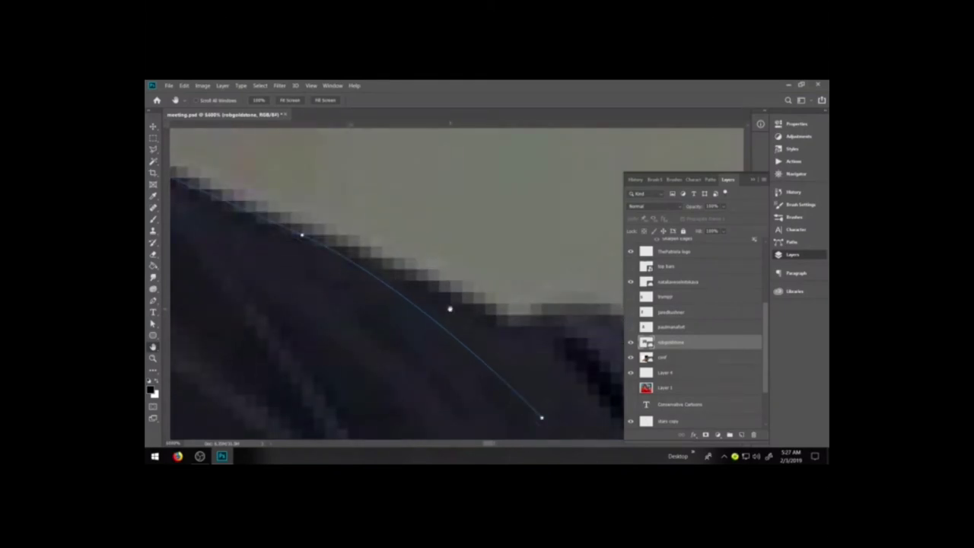
pyautogui.keyDown('alt'); pyautogui.click(449, 308); pyautogui.keyUp('alt')
pyautogui.keyDown('alt'); pyautogui.click(449, 307); pyautogui.keyUp('alt')
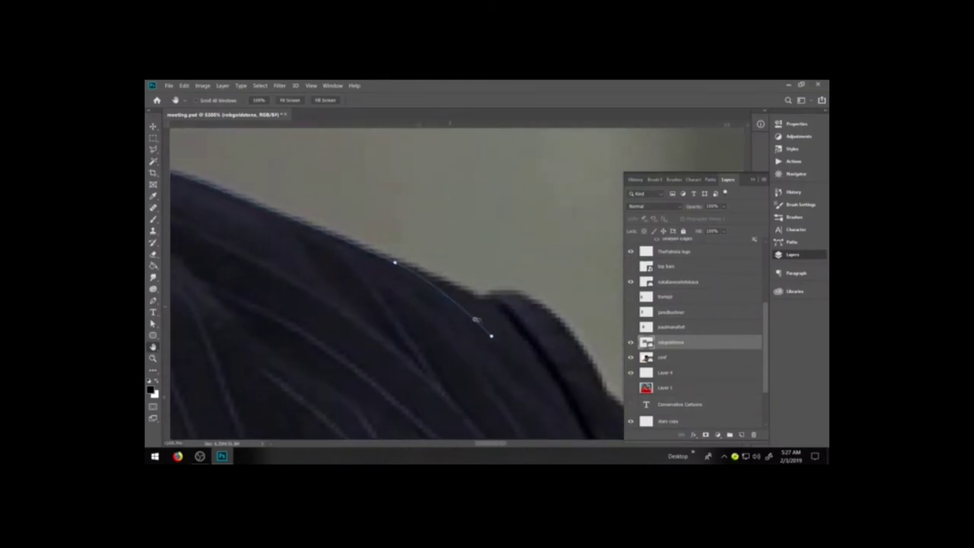
pyautogui.press('b')
pyautogui.press('p')
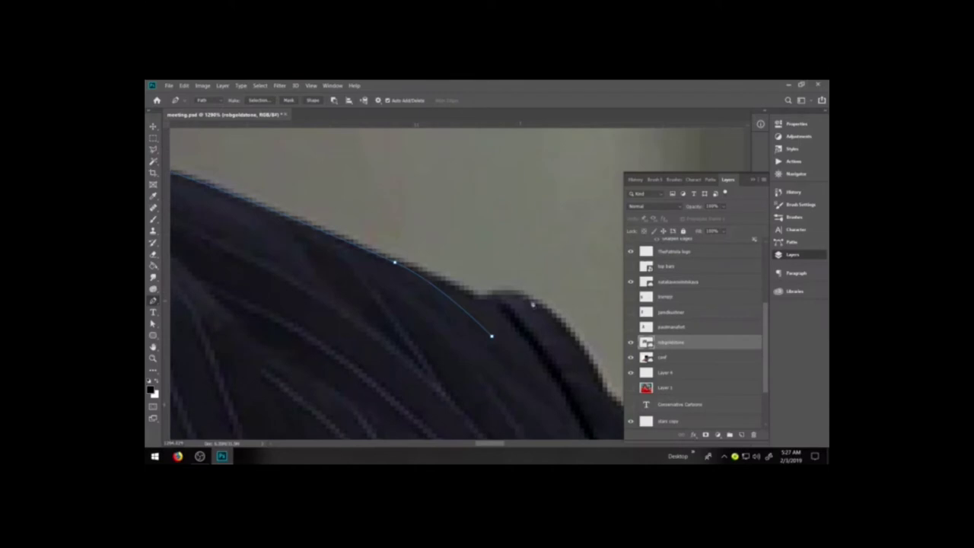
pyautogui.rightClick(153, 301)
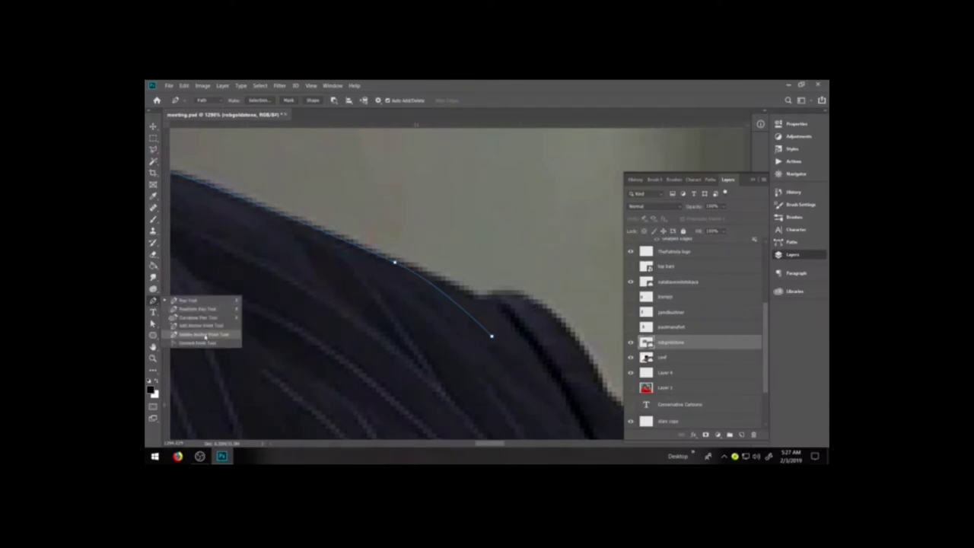
pyautogui.click(205, 334)
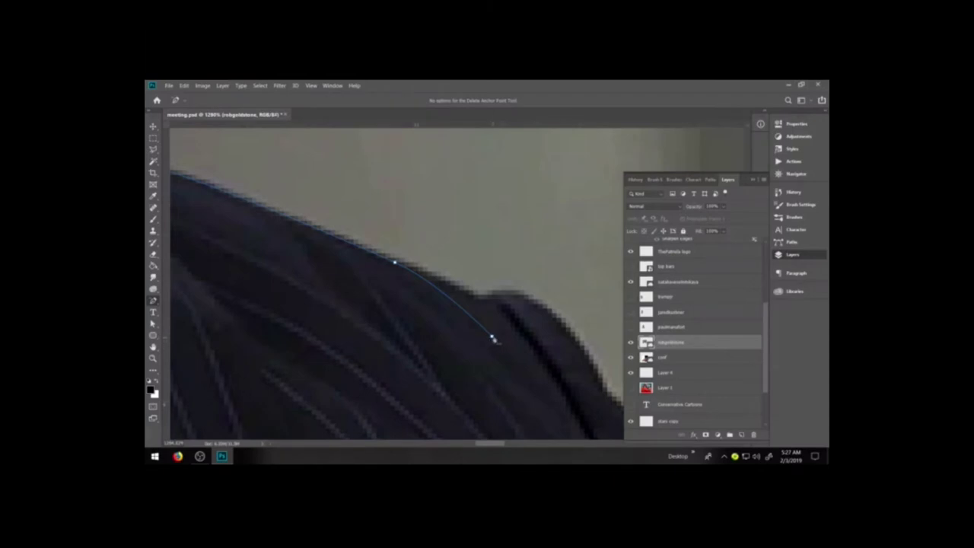
pyautogui.click(492, 338)
# - Continue the Pen tool path over the bump at the end of the right shoulder and down the upper sleeve to its second fold
pyautogui.rightClick(153, 300)
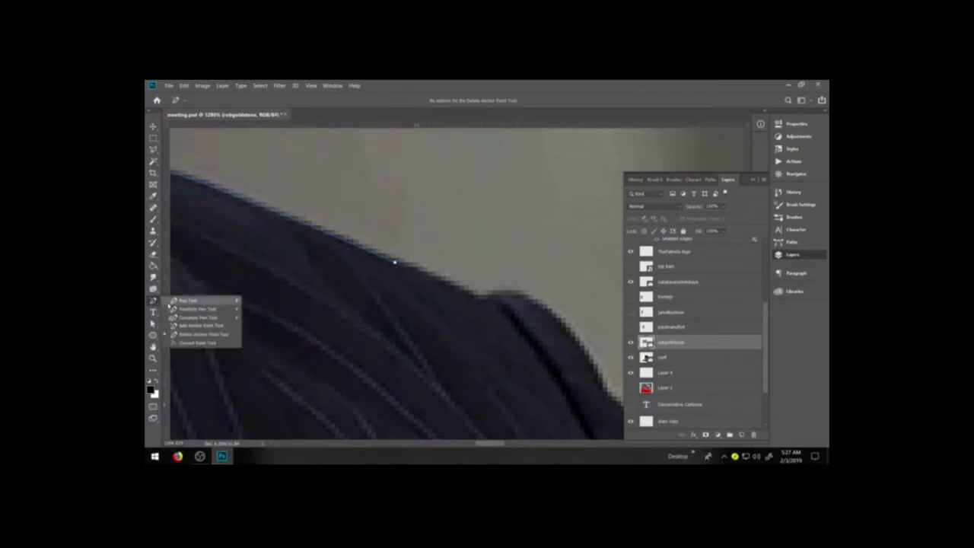
pyautogui.click(188, 302)
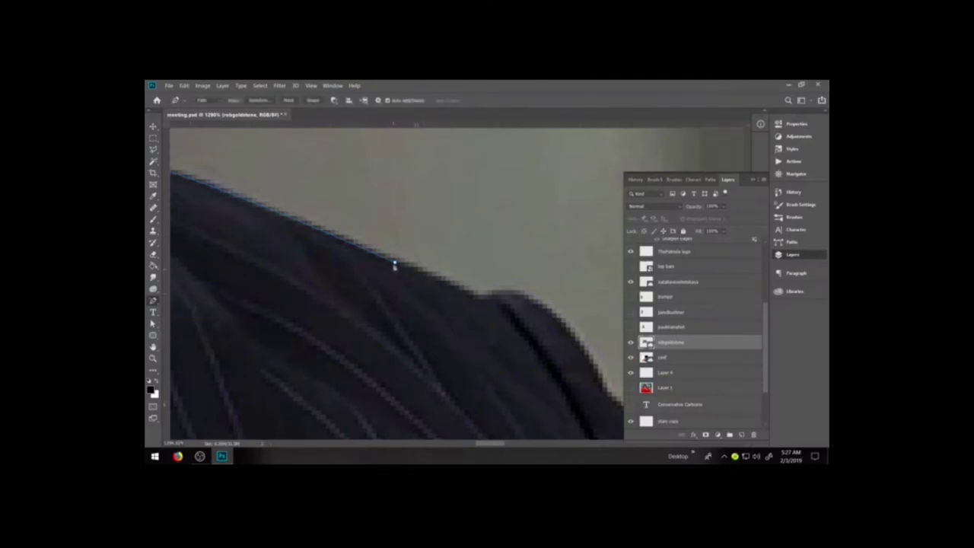
pyautogui.moveTo(471, 291); pyautogui.dragTo(491, 298)
pyautogui.press('space')
pyautogui.moveTo(534, 344); pyautogui.dragTo(419, 235)
pyautogui.press('b')
pyautogui.press('b')
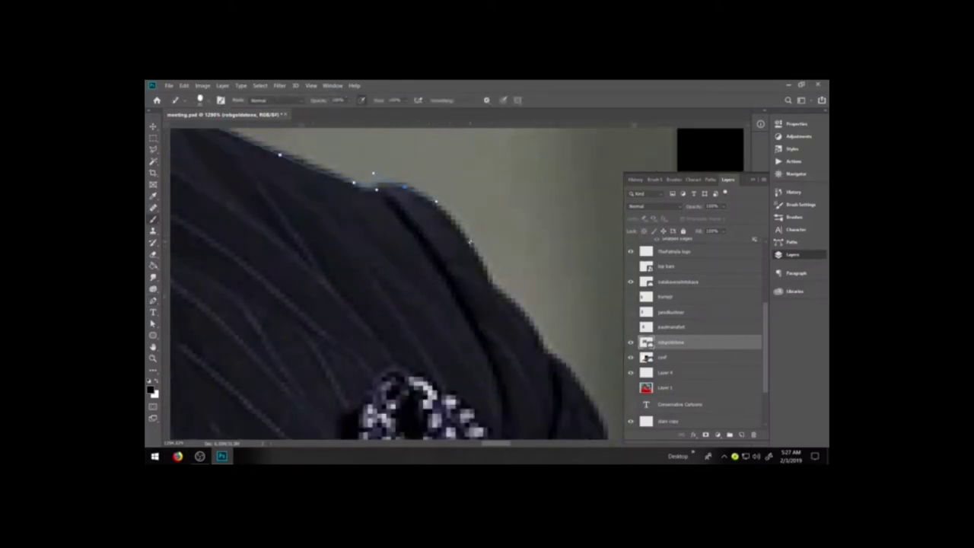
pyautogui.press('p')
pyautogui.moveTo(488, 283); pyautogui.dragTo(494, 286)
pyautogui.click(553, 358)
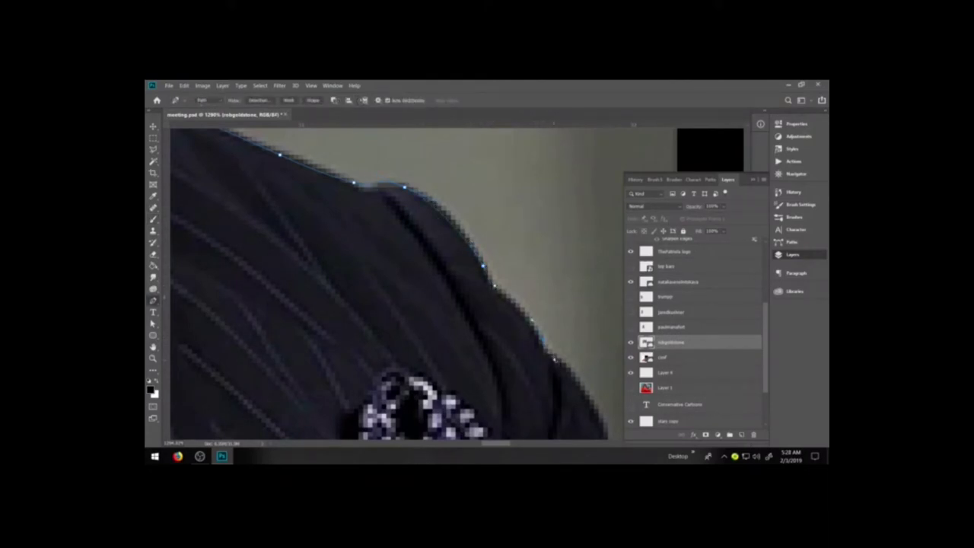
# - Trace the path down the outer edge of the right sleeve to the lower right corner of the photo
pyautogui.press('space')
pyautogui.moveTo(583, 377); pyautogui.dragTo(408, 213)
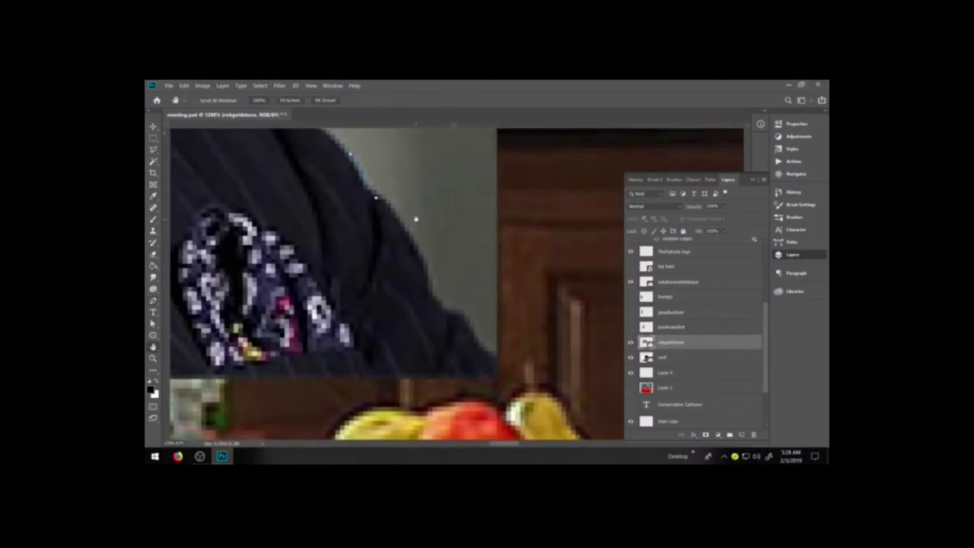
pyautogui.press('p')
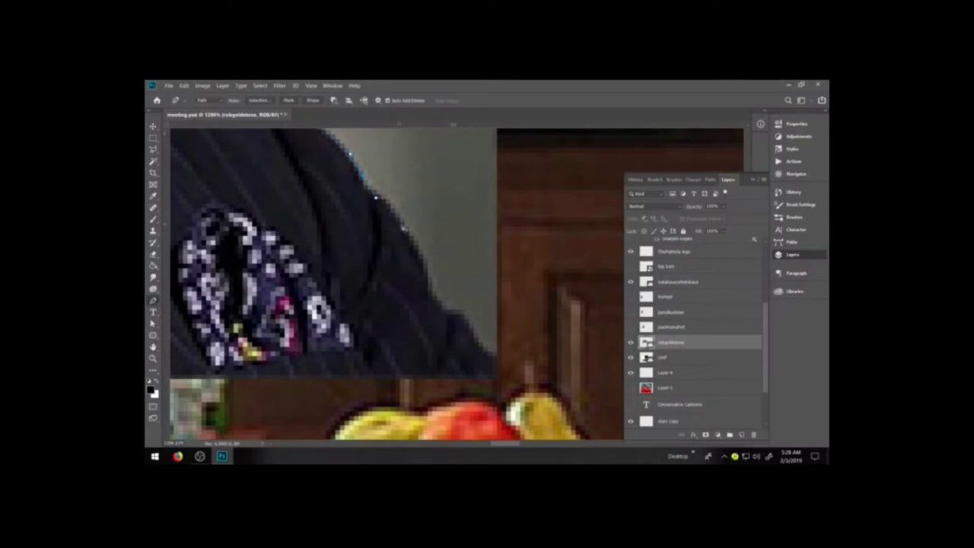
pyautogui.click(432, 296)
pyautogui.click(442, 307)
pyautogui.click(471, 321)
pyautogui.click(476, 346)
pyautogui.click(497, 372)
# - Run the path along the photo's bottom edge to its lower left corner and close it at the starting point on the left shoulder
pyautogui.moveTo(485, 452); pyautogui.dragTo(394, 450)
pyautogui.click(277, 375)
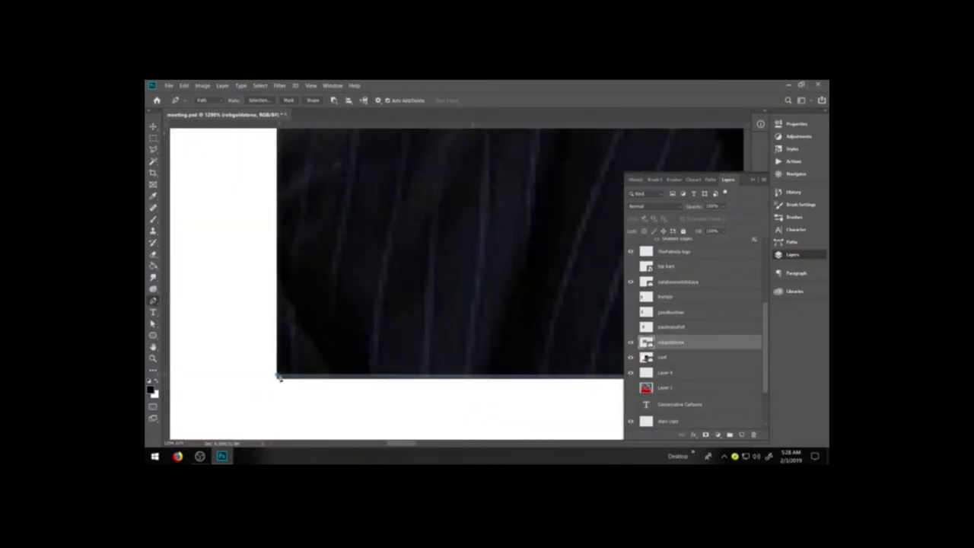
pyautogui.scroll(5, 317, 379)
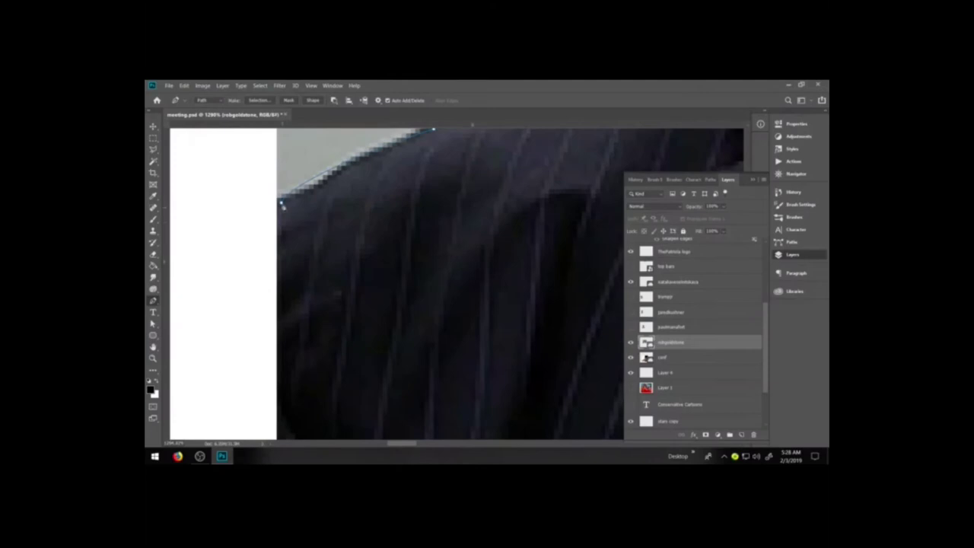
pyautogui.hotkey('ctrl', '-')
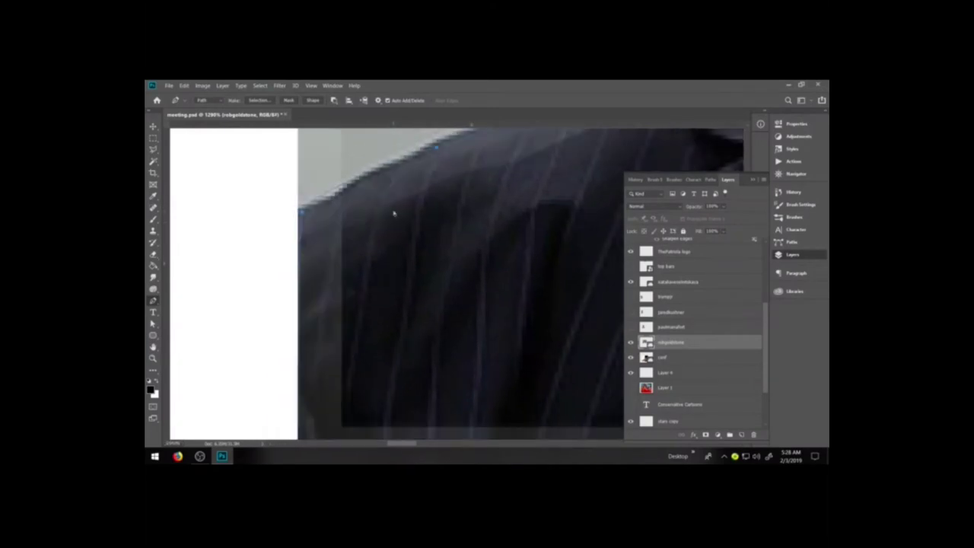
pyautogui.hotkey('ctrl', '-')
pyautogui.hotkey('ctrl', '-')
pyautogui.hotkey('ctrl', '-')
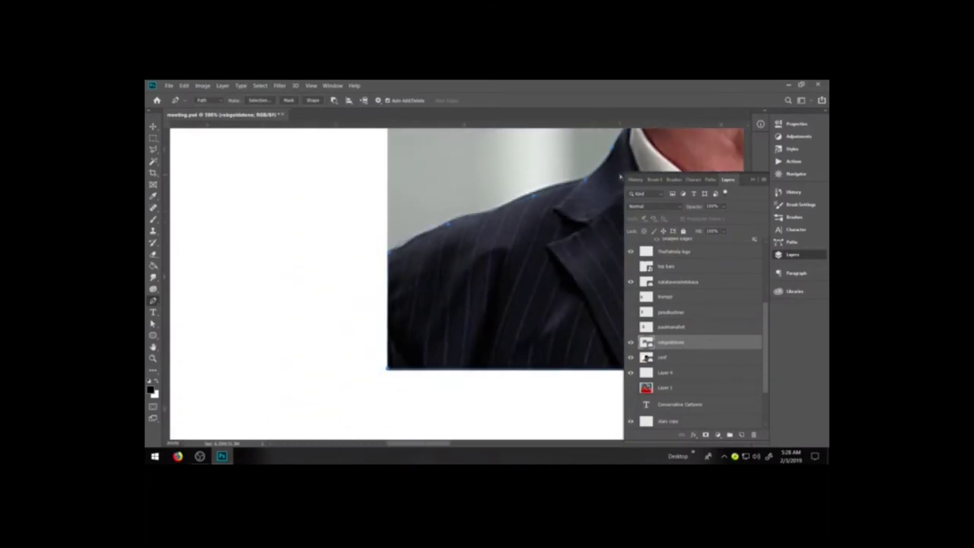
pyautogui.scroll(-5, 621, 176)
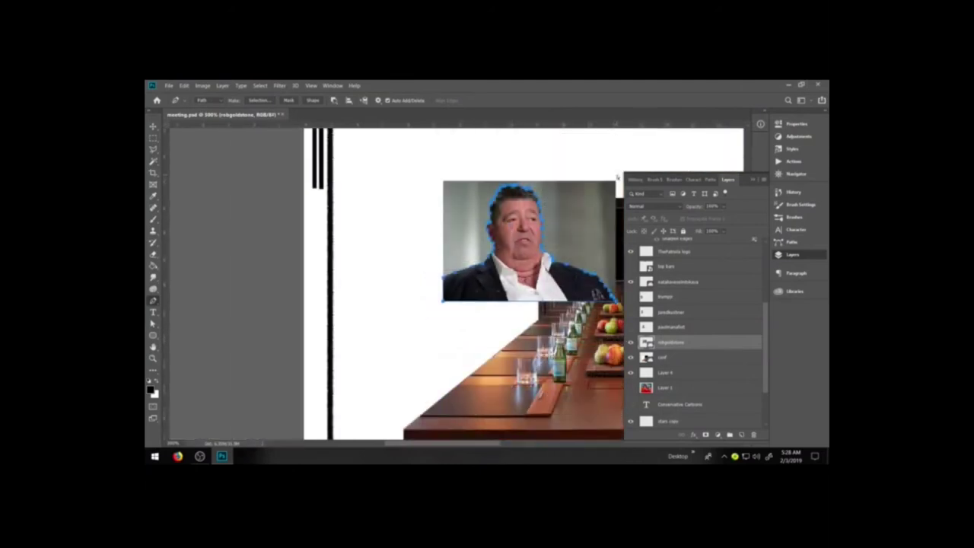
pyautogui.scroll(-3, 616, 176)
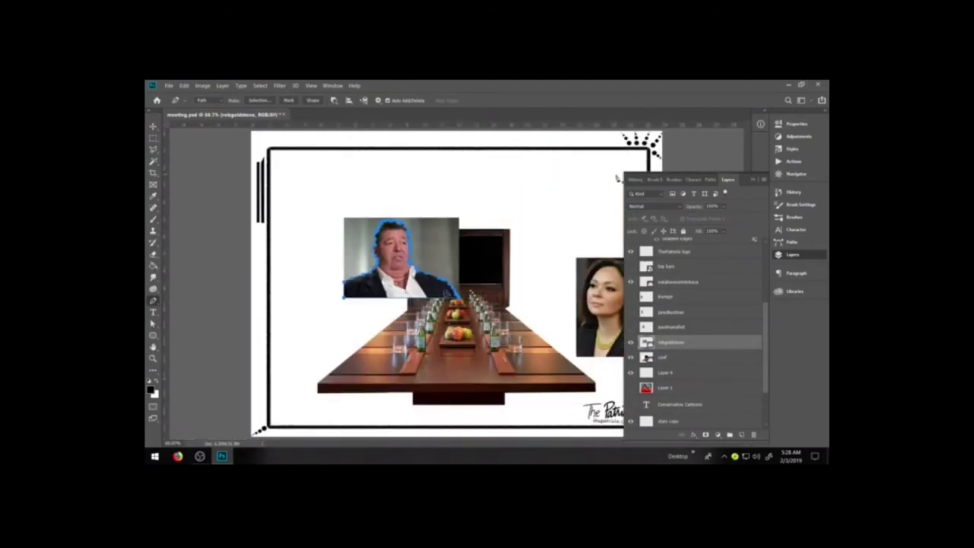
# - Save the finished work path under the name rob
pyautogui.press('h')
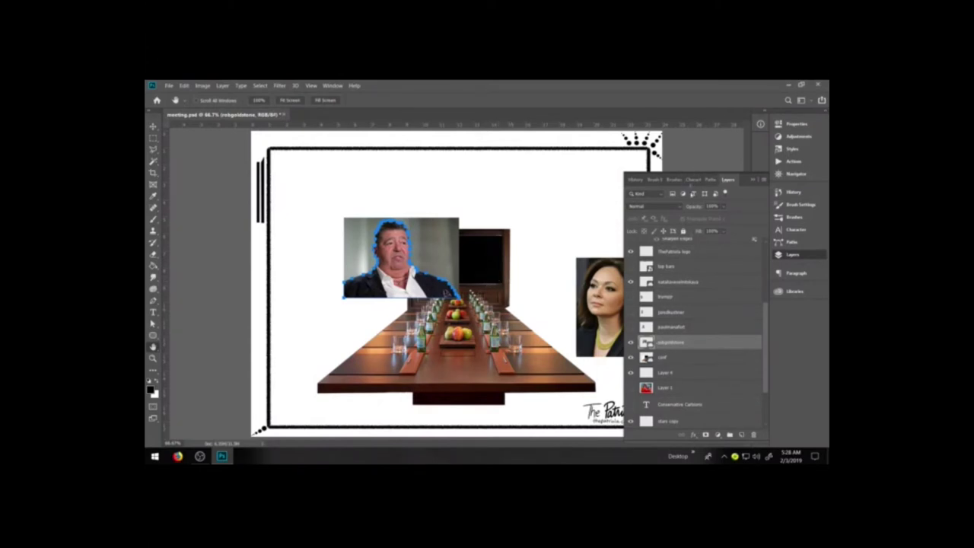
pyautogui.click(709, 180)
pyautogui.click(764, 179)
pyautogui.click(783, 186)
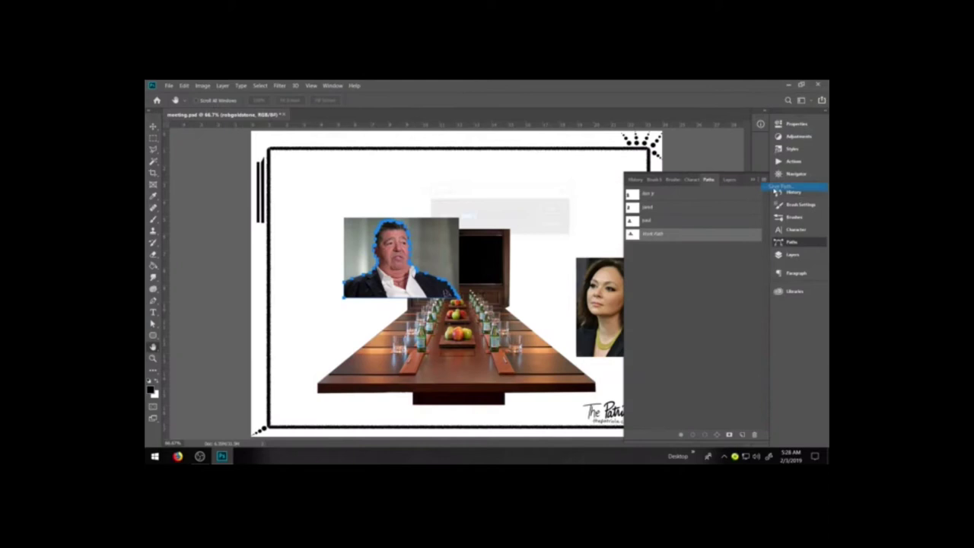
pyautogui.write('r')
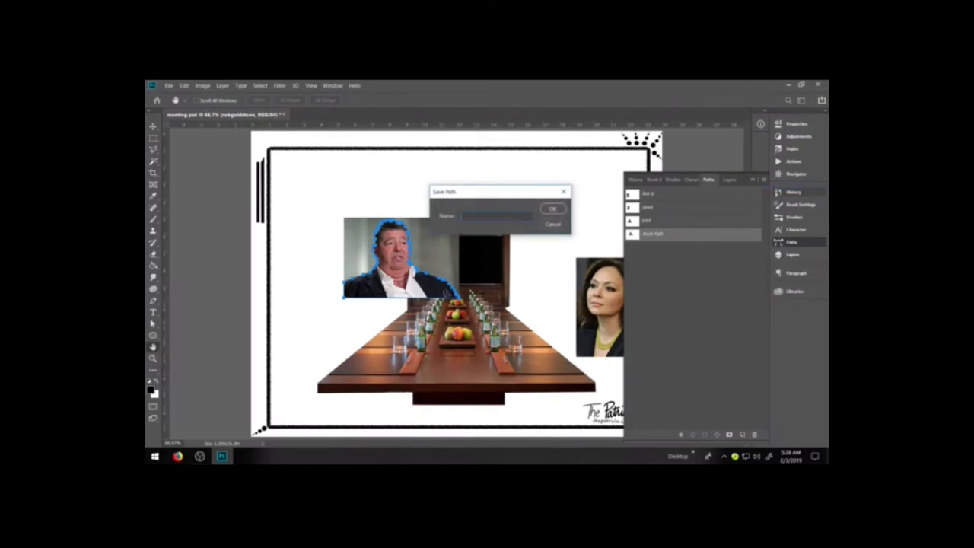
pyautogui.write('ob')
pyautogui.click(552, 210)
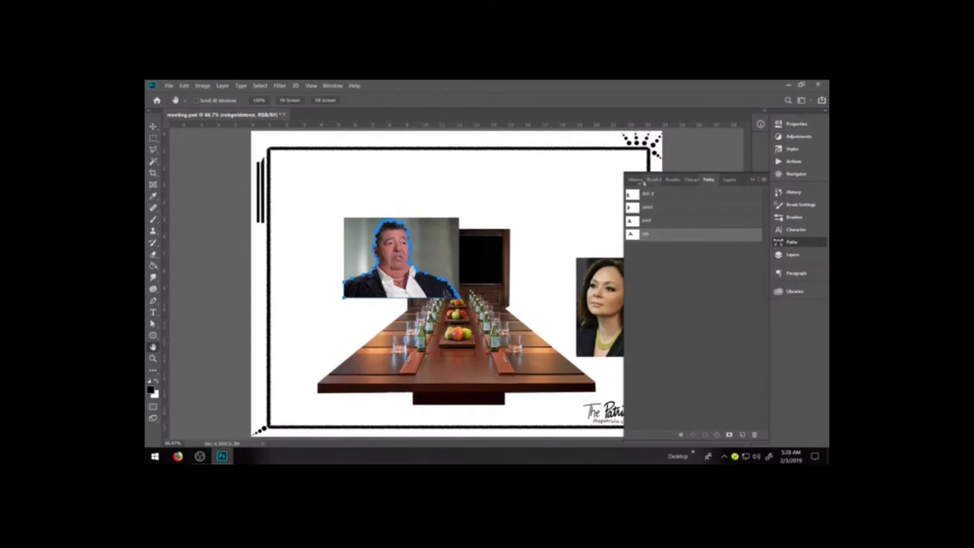
# - Load the rob path as a selection and invert it to select everything outside the figure
pyautogui.click(635, 180)
pyautogui.click(732, 180)
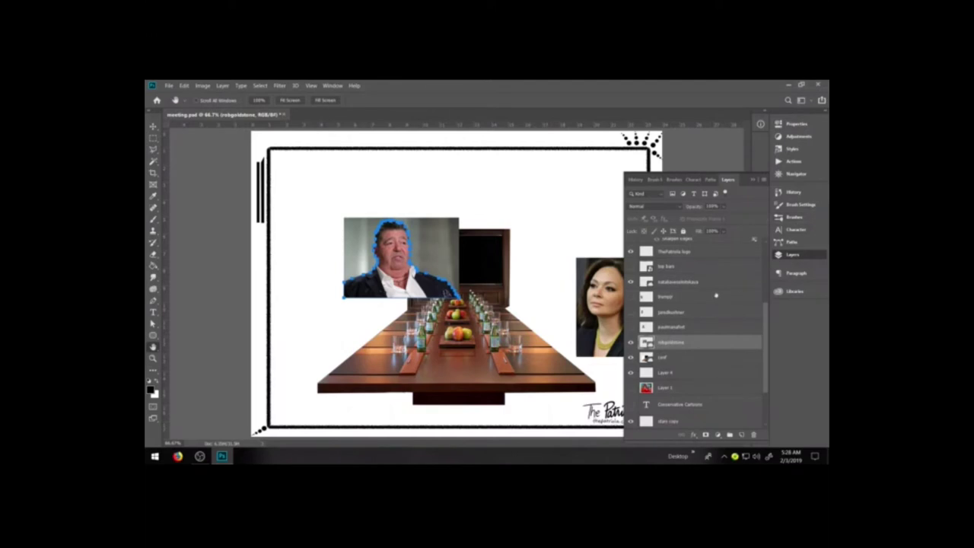
pyautogui.click(708, 180)
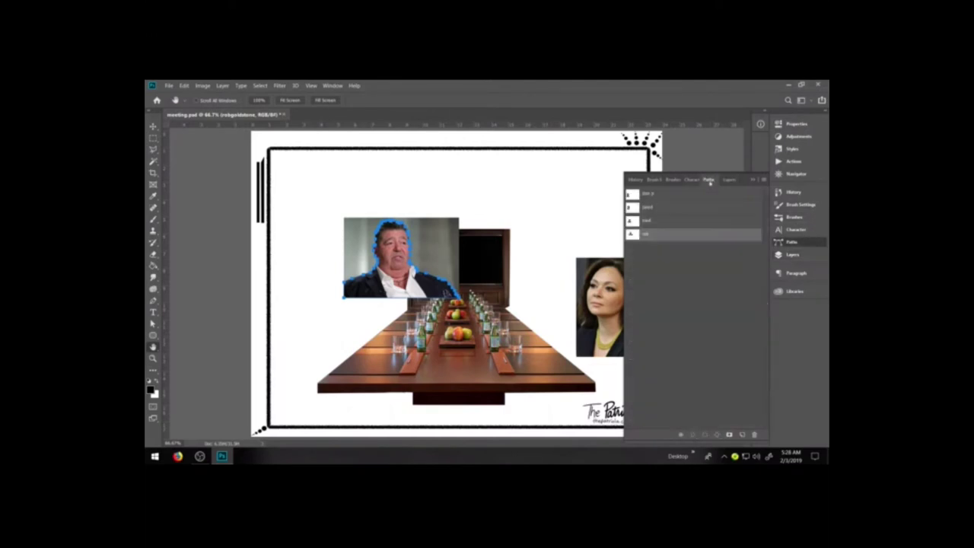
pyautogui.keyDown('ctrl'); pyautogui.click(631, 237); pyautogui.keyUp('ctrl')
pyautogui.hotkey('ctrl', 'shift', 'i')
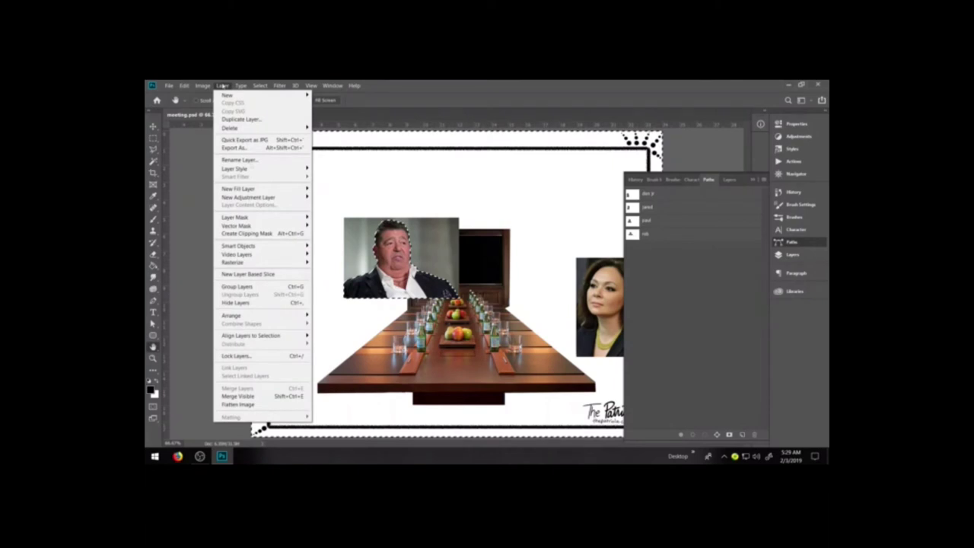
# - Rasterize the robgoldstone layer, delete the selected background around the man, and deselect
pyautogui.moveTo(251, 262)
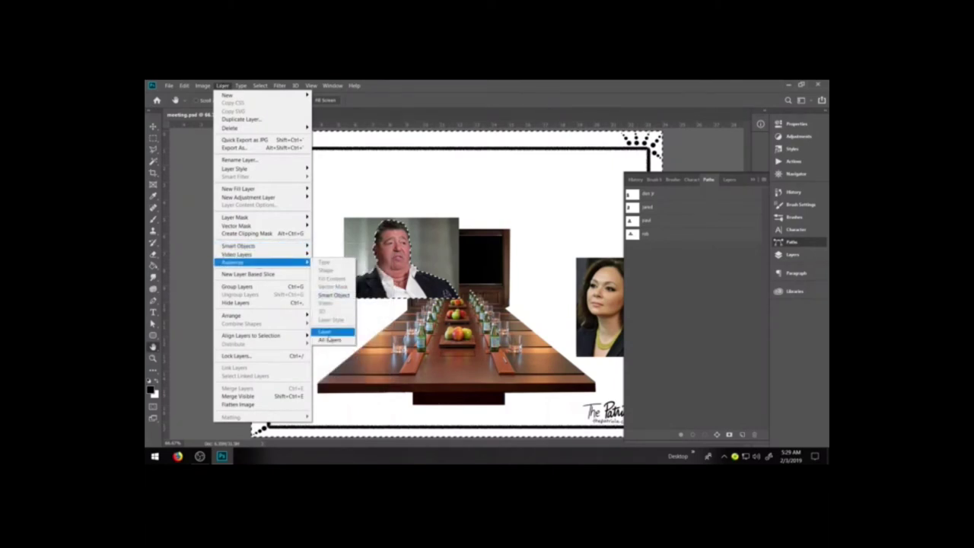
pyautogui.click(326, 332)
pyautogui.press('Delete')
pyautogui.hotkey('ctrl', 'd')
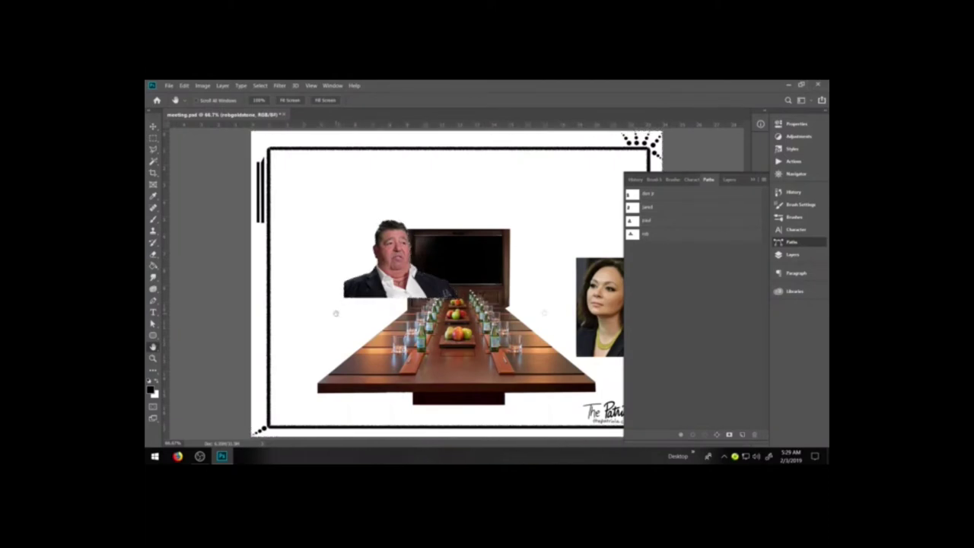
# - Show the three hidden cut-out figure layers above robgoldstone to check all four men together at the table
pyautogui.click(792, 255)
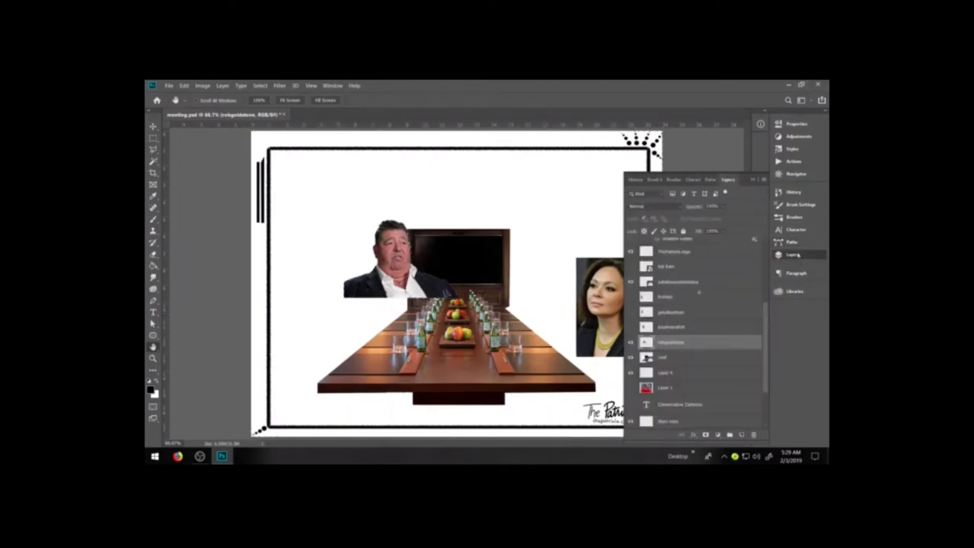
pyautogui.click(631, 326)
pyautogui.click(630, 311)
pyautogui.click(631, 296)
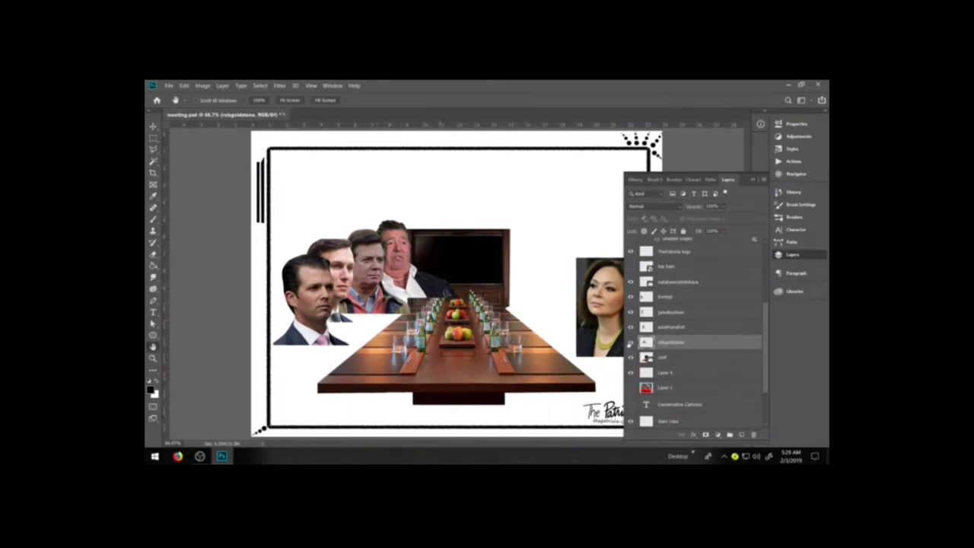
# - Hide the robgoldstone layer and the three other cut-out men's layers above it
pyautogui.click(630, 342)
pyautogui.click(630, 326)
pyautogui.click(630, 311)
pyautogui.click(630, 296)
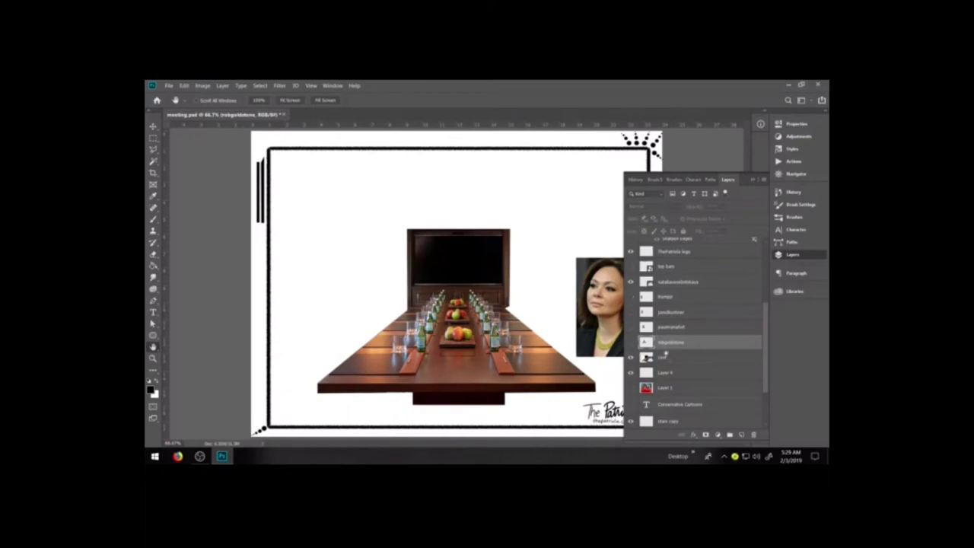
# - Start a Pen tool path at the woman's shoulder on the portrait's left edge and trace up the left side of her hair
pyautogui.click(670, 358)
pyautogui.press('z')
pyautogui.moveTo(531, 241); pyautogui.dragTo(752, 393)
pyautogui.click(438, 260)
pyautogui.click(487, 300)
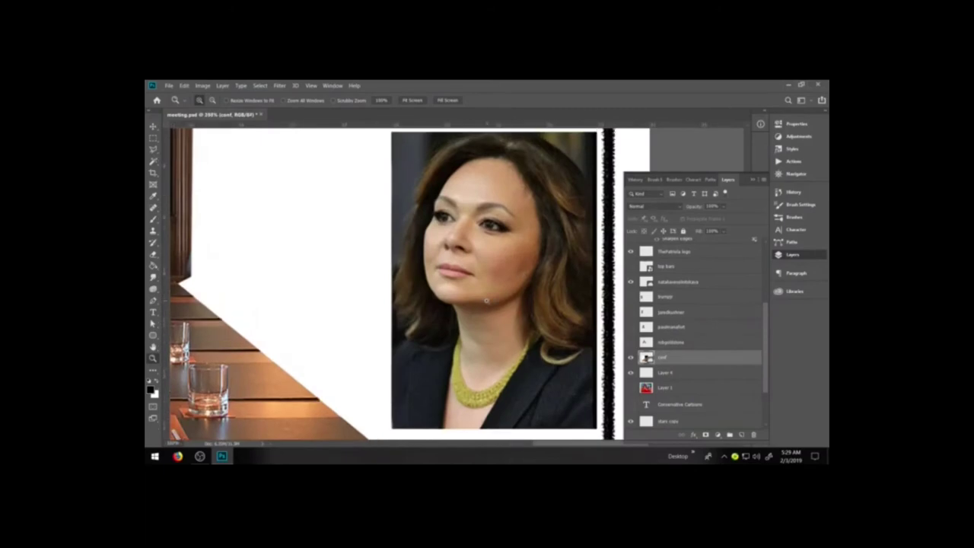
pyautogui.keyDown('alt'); pyautogui.click(486, 300); pyautogui.keyUp('alt')
pyautogui.click(487, 301)
pyautogui.keyDown('alt'); pyautogui.click(457, 282); pyautogui.keyUp('alt')
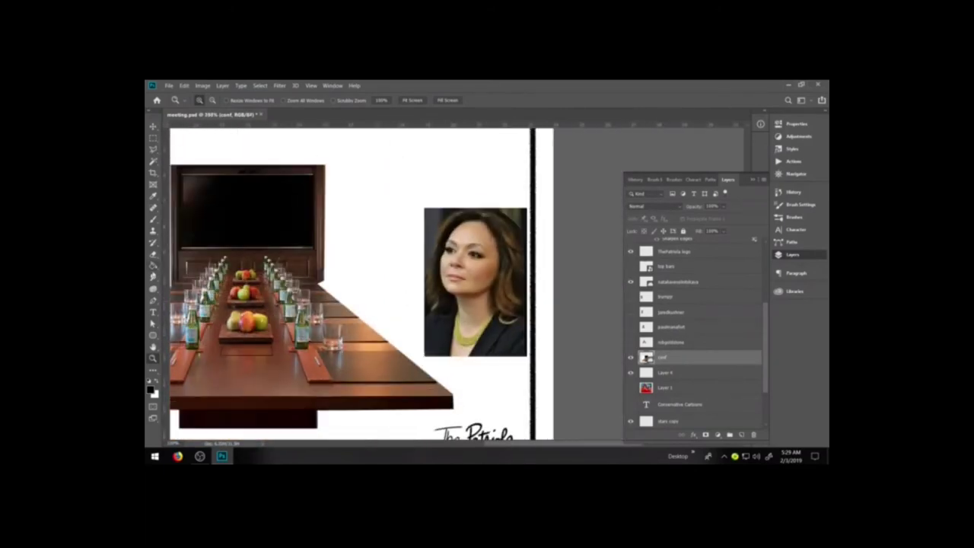
pyautogui.click(459, 282)
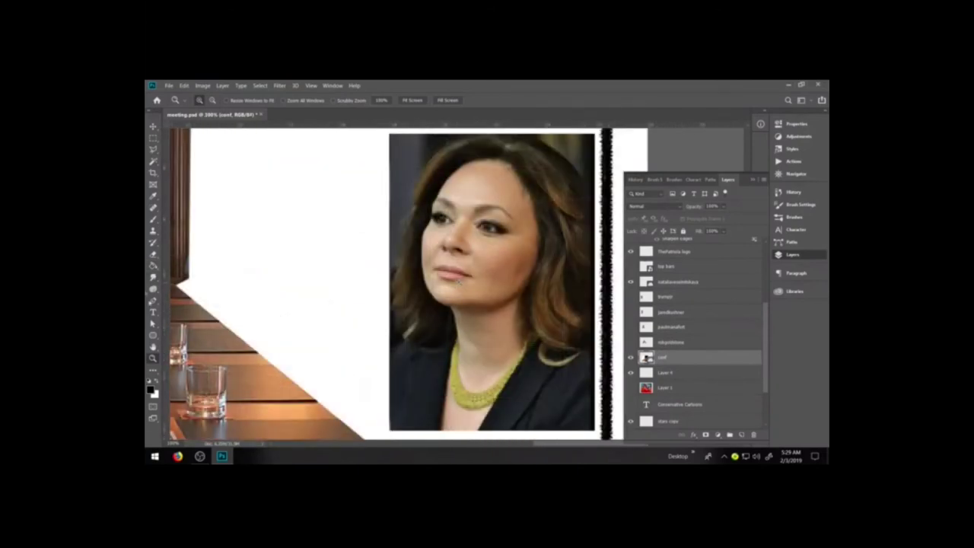
pyautogui.click(152, 301)
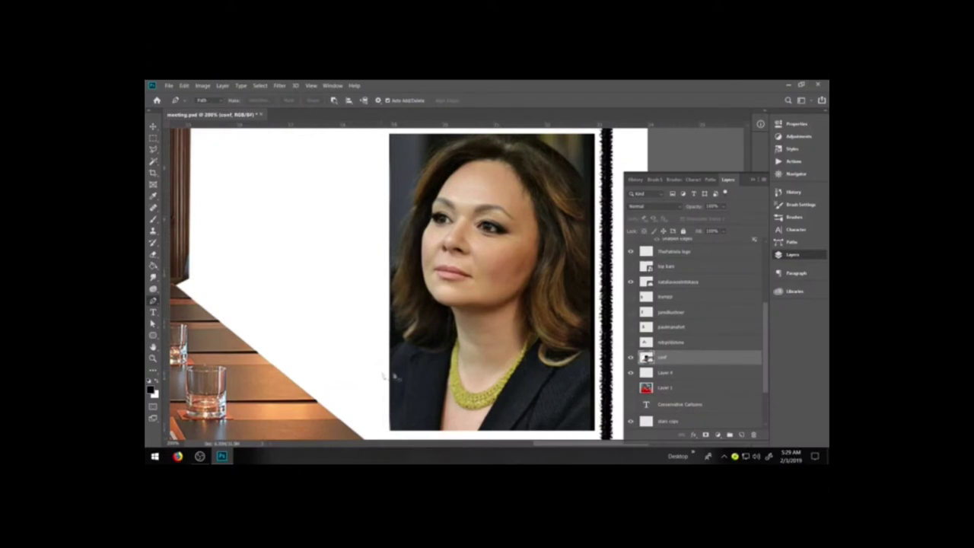
pyautogui.click(390, 356)
pyautogui.moveTo(396, 349); pyautogui.dragTo(407, 224)
pyautogui.click(411, 213)
pyautogui.click(421, 180)
# - Continue the woman's outline path from her left temple over the top of her hair
pyautogui.click(432, 156)
pyautogui.click(466, 140)
pyautogui.click(487, 136)
pyautogui.click(513, 141)
pyautogui.click(545, 139)
pyautogui.click(563, 161)
pyautogui.click(584, 189)
pyautogui.hotkey('ctrl', 'z')
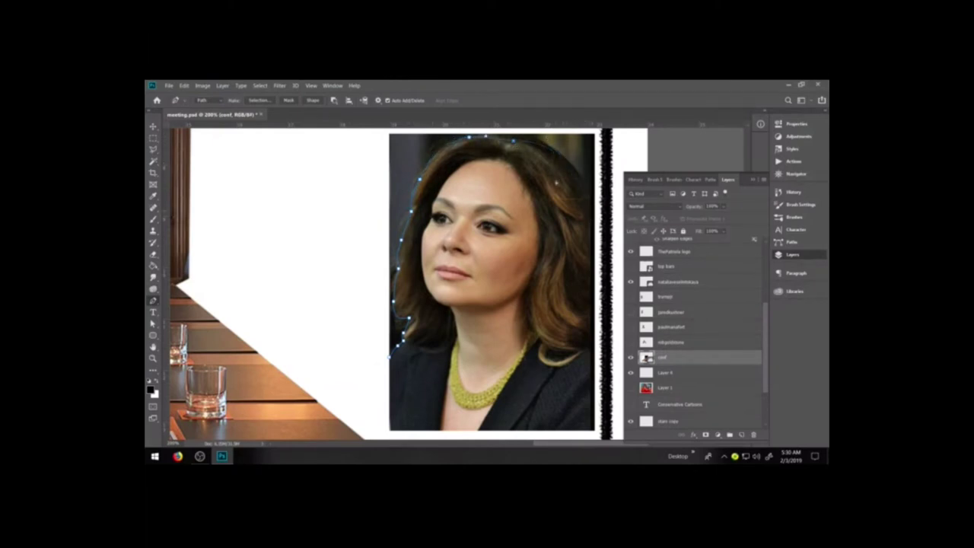
# - Trace the path down the right side of the woman's hair, along the portrait's bottom edge, and close it at the shoulder
pyautogui.moveTo(576, 169); pyautogui.dragTo(597, 203)
pyautogui.click(592, 266)
pyautogui.click(591, 288)
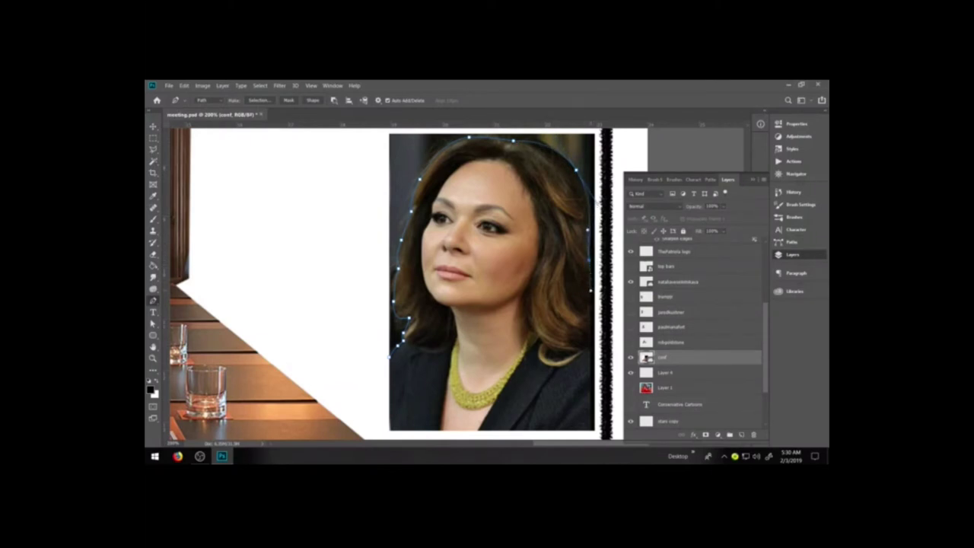
pyautogui.click(590, 350)
pyautogui.click(591, 432)
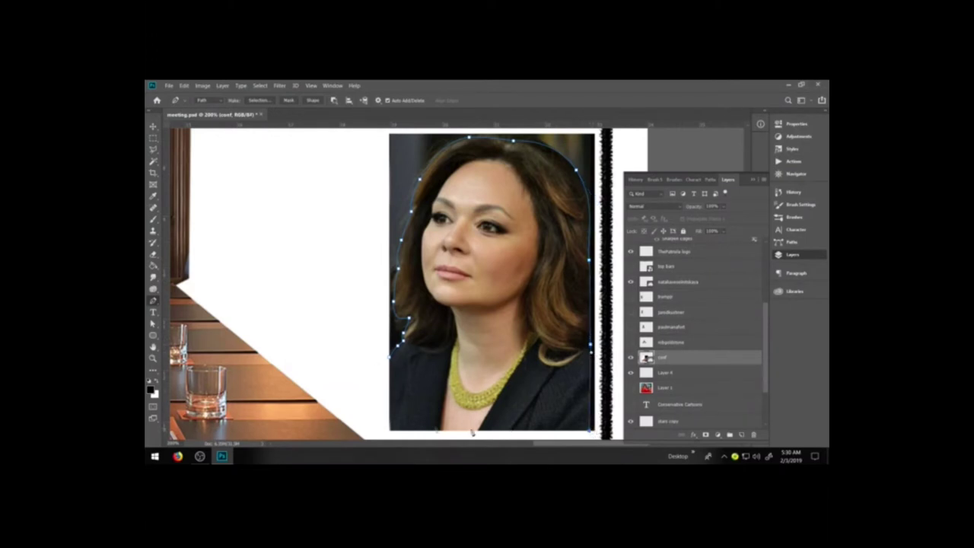
pyautogui.click(390, 431)
pyautogui.click(391, 360)
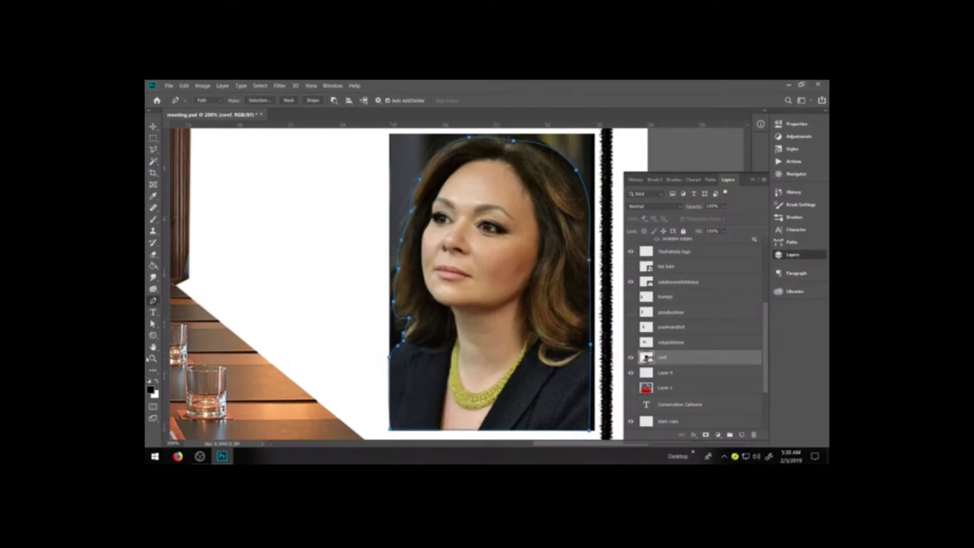
# - Save the work path around the woman under the name natalia
pyautogui.click(154, 324)
pyautogui.press('a')
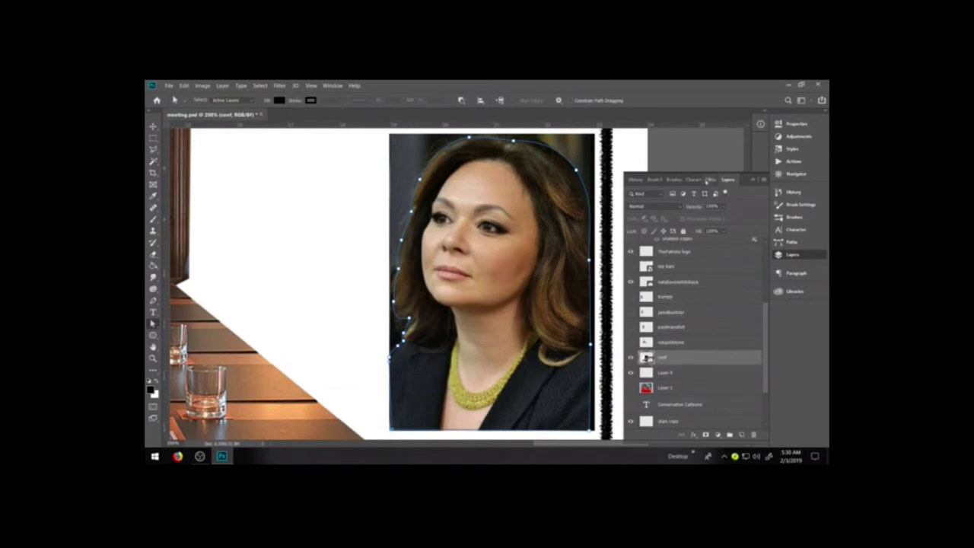
pyautogui.keyDown('ctrl'); pyautogui.click(647, 359); pyautogui.keyUp('ctrl')
pyautogui.hotkey('ctrl', 'd')
pyautogui.click(709, 180)
pyautogui.click(763, 180)
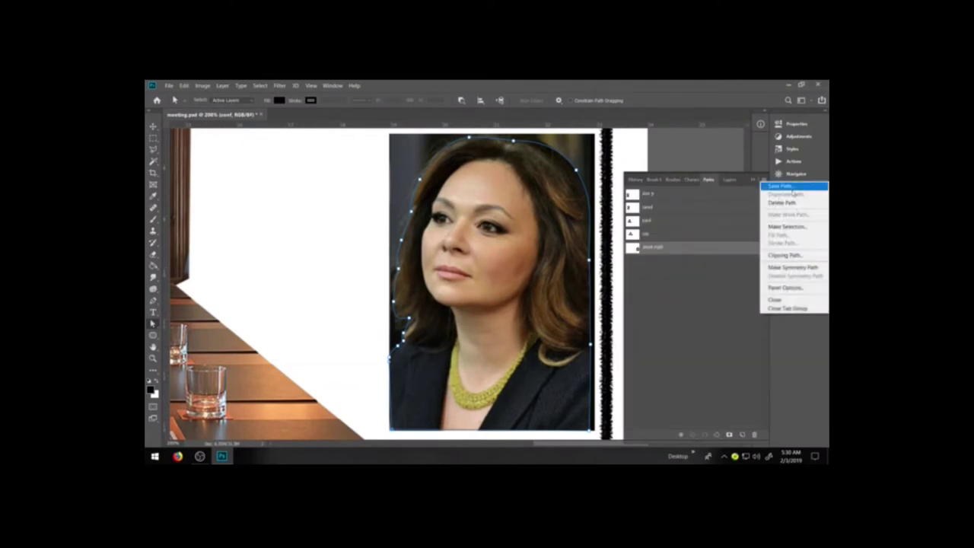
pyautogui.click(791, 189)
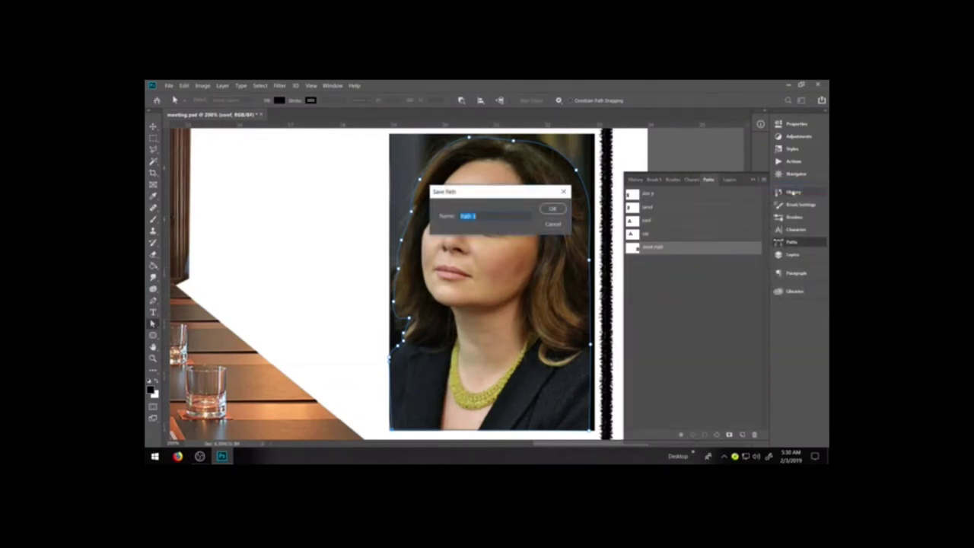
pyautogui.write('natalia')
pyautogui.press('Return')
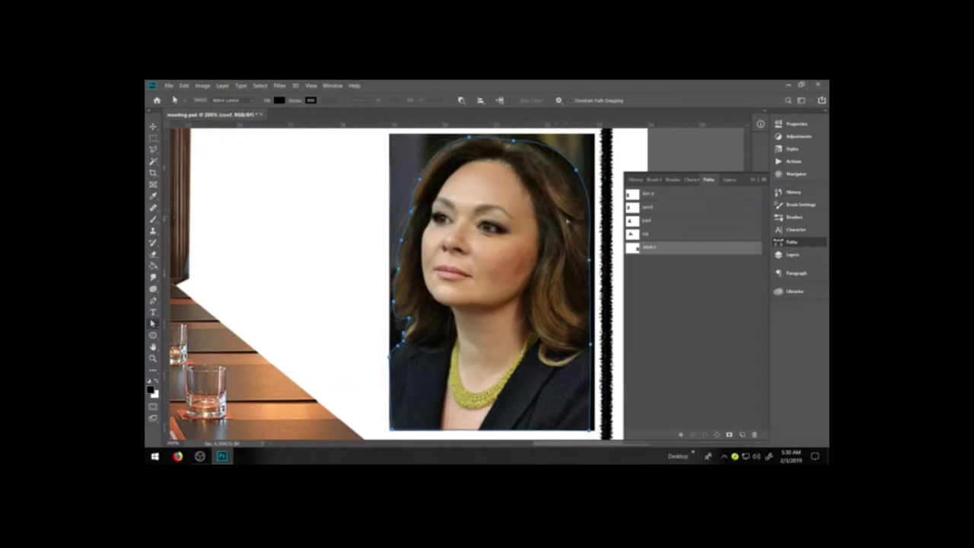
# - Load the natalia path as a selection and invert it to select everything outside the woman
pyautogui.keyDown('ctrl'); pyautogui.click(632, 249); pyautogui.keyUp('ctrl')
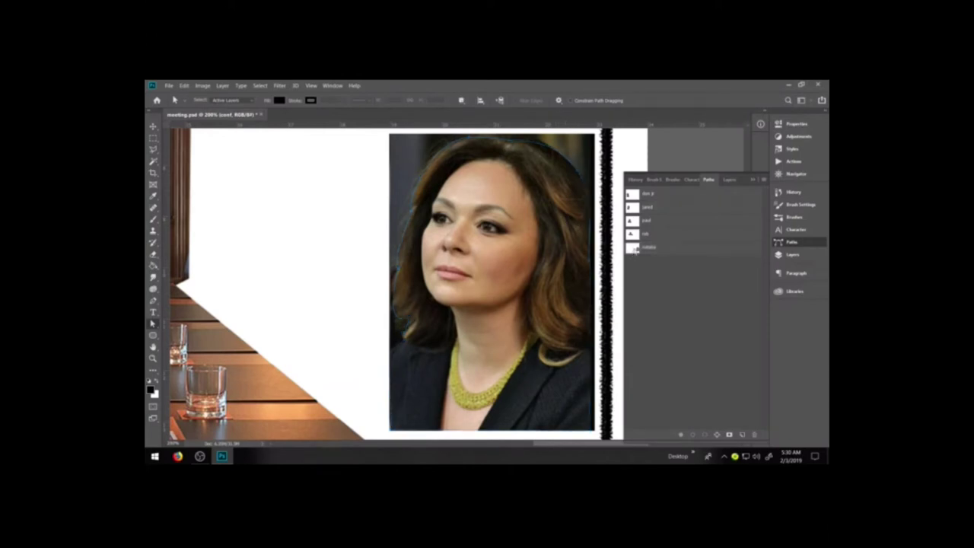
pyautogui.hotkey('ctrl', '-')
# - Rasterize the active conf layer, try deleting the selected area on it, and undo the deletion
pyautogui.click(222, 85)
pyautogui.moveTo(257, 226)
pyautogui.moveTo(251, 262)
pyautogui.click(331, 335)
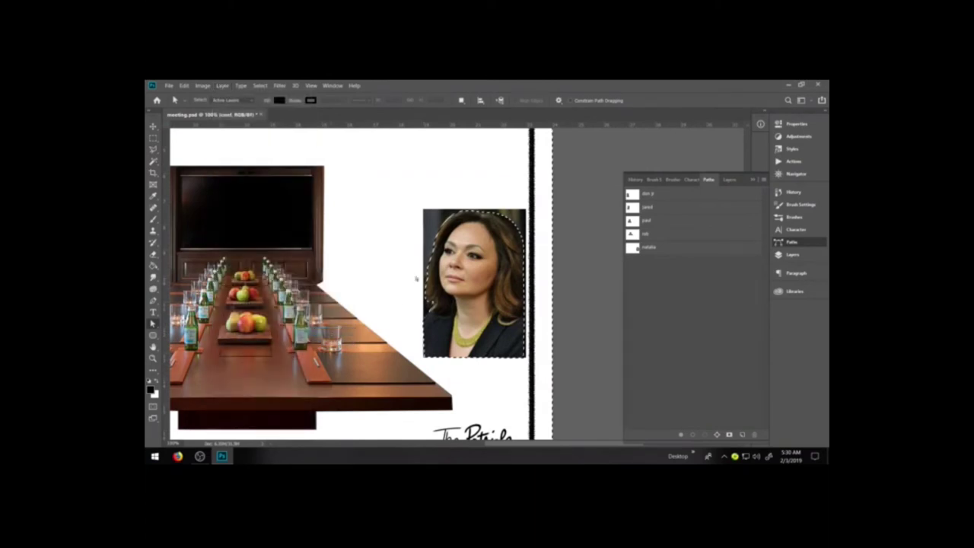
pyautogui.press('Delete')
pyautogui.hotkey('ctrl', 'z')
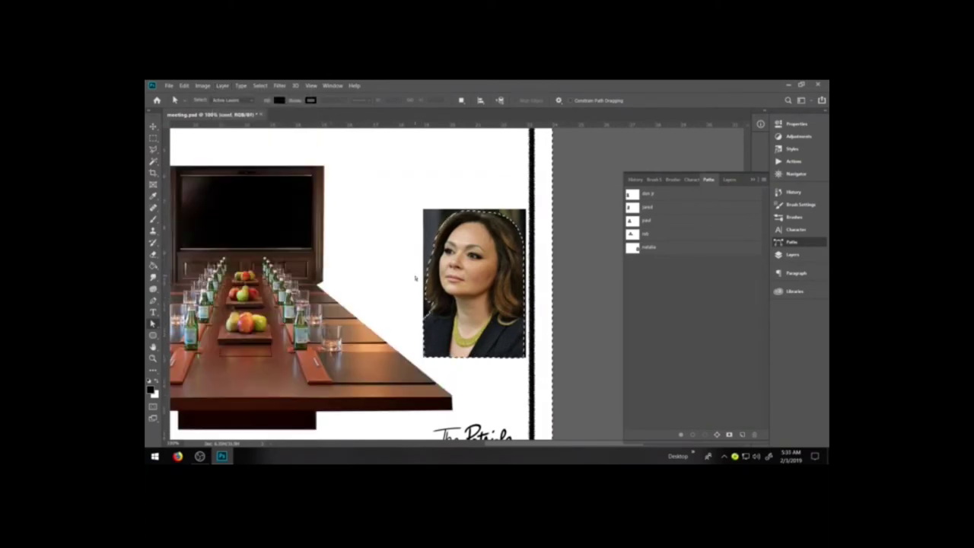
# - Make the woman's portrait layer the active layer in place of conf, keeping its name
pyautogui.click(792, 254)
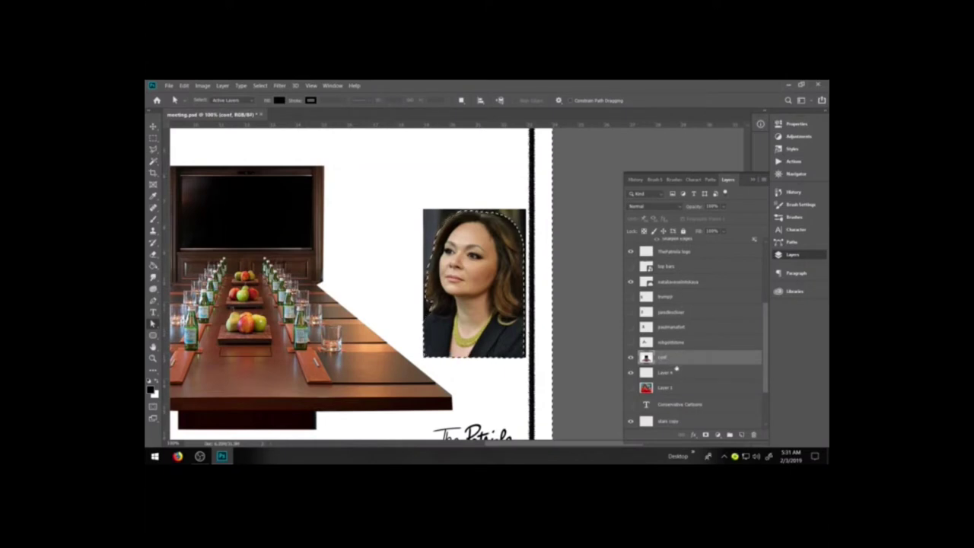
pyautogui.click(691, 282)
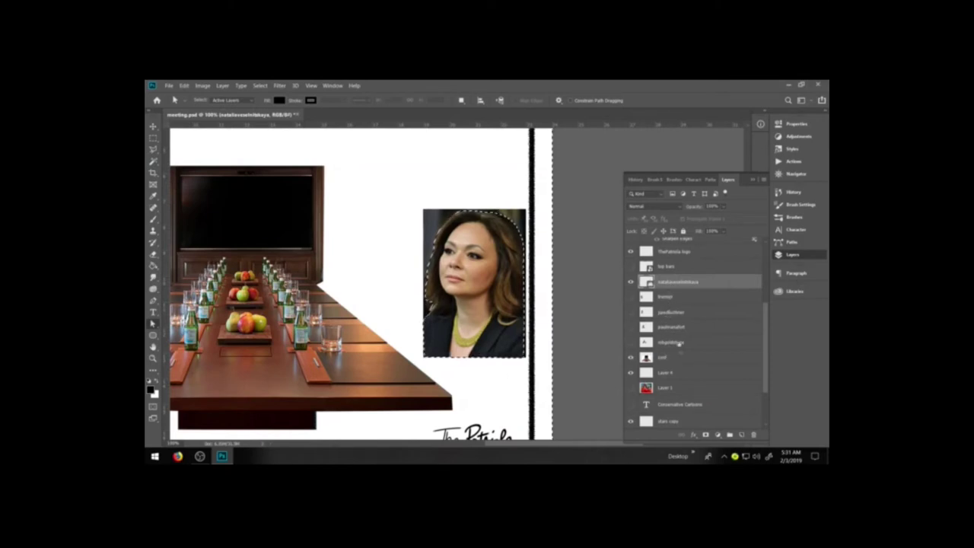
pyautogui.scroll(2, 680, 346)
pyautogui.scroll(-5, 681, 353)
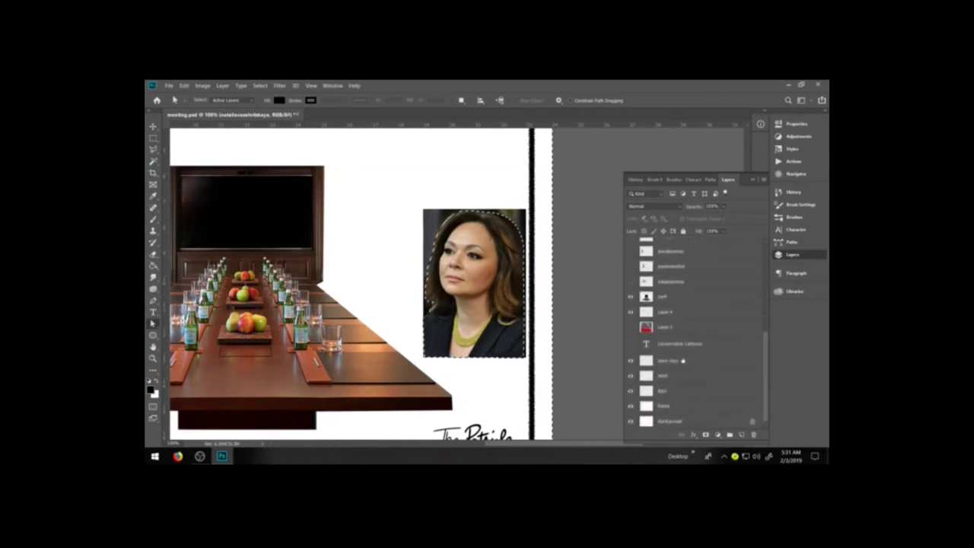
pyautogui.scroll(2, 682, 361)
pyautogui.scroll(1, 682, 360)
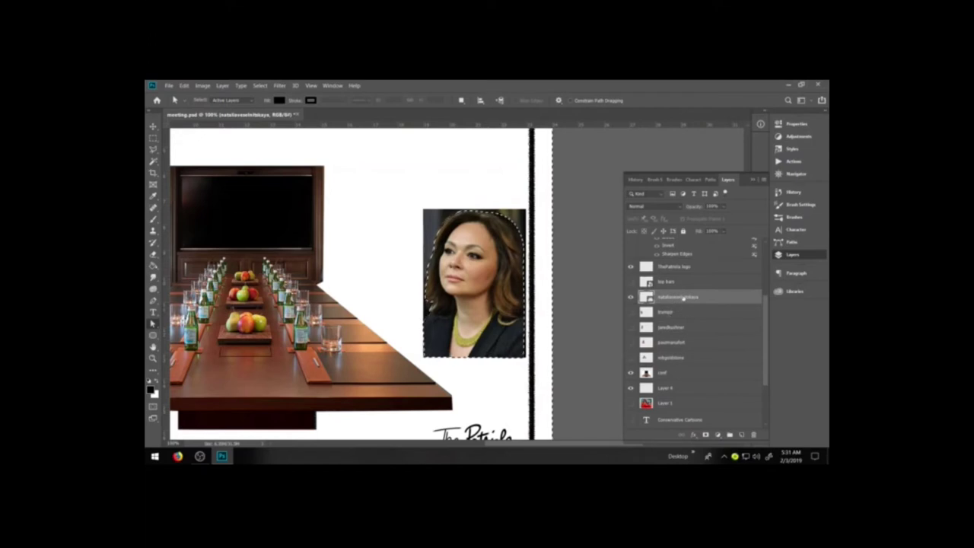
pyautogui.doubleClick(683, 299)
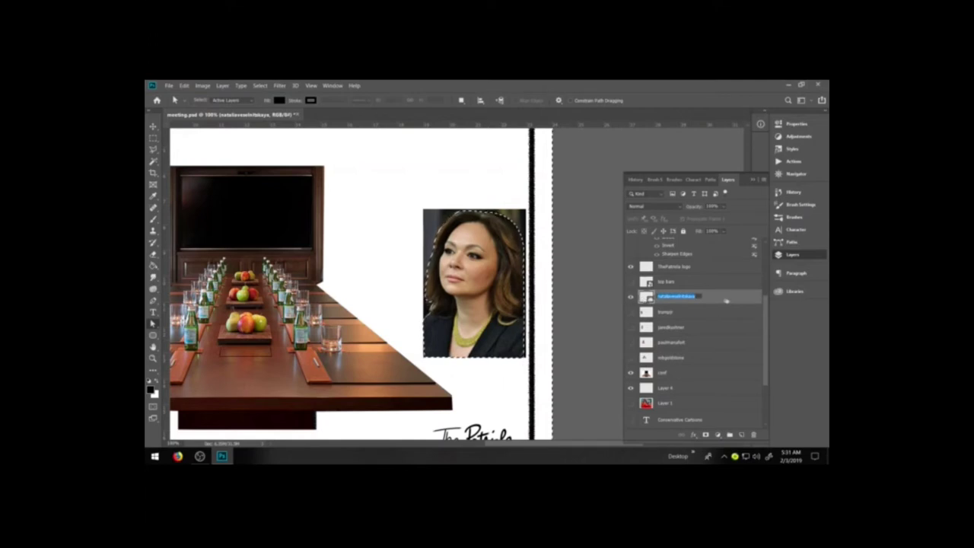
pyautogui.doubleClick(667, 312)
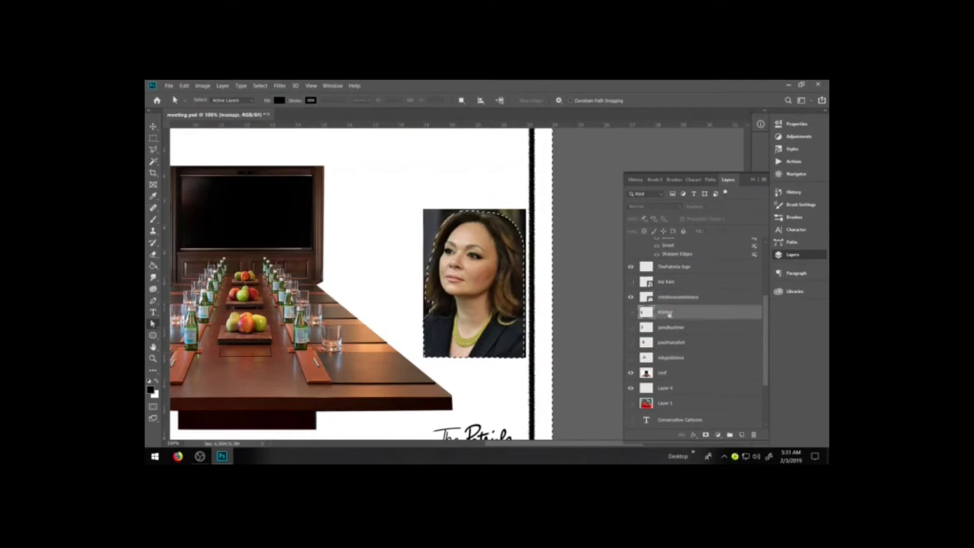
pyautogui.click(703, 301)
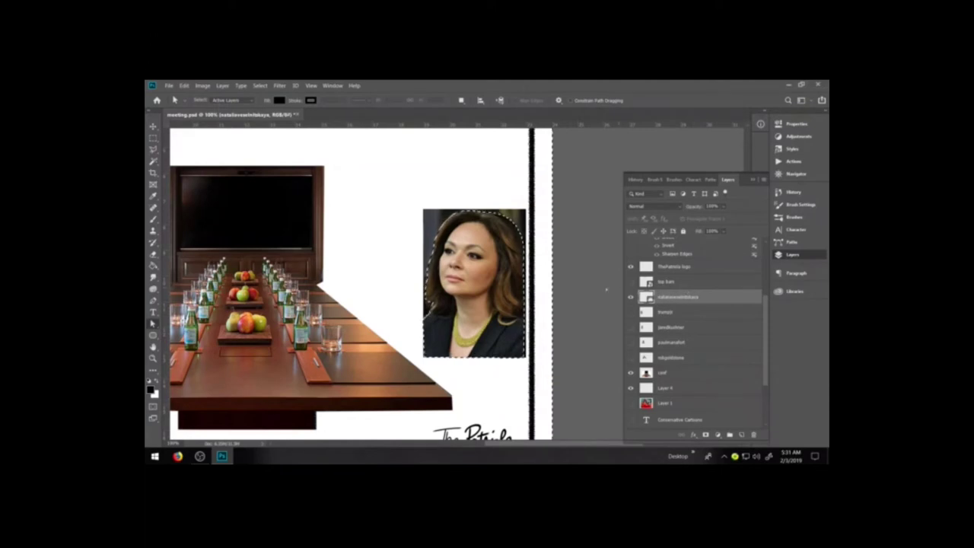
# - Rasterize the woman's portrait layer with the inverted outline selection still active
pyautogui.click(709, 179)
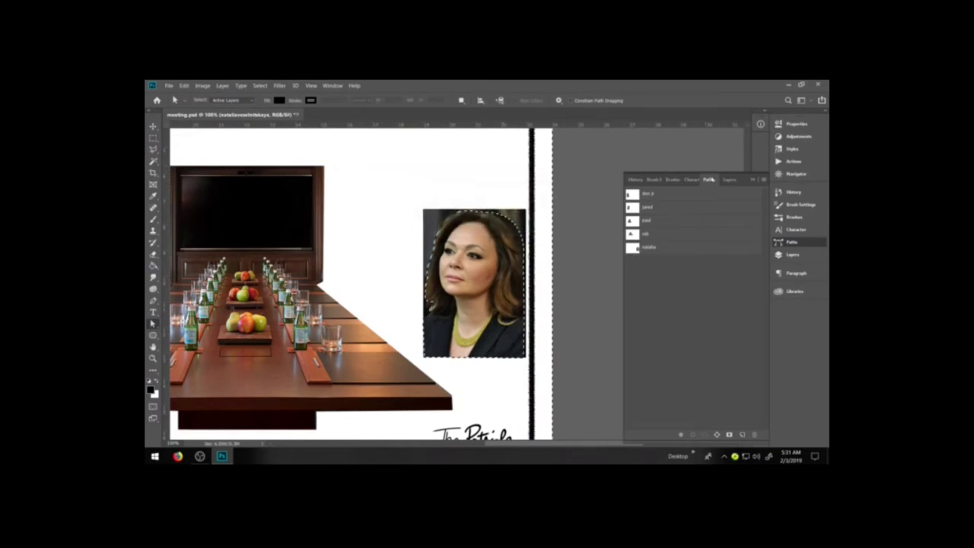
pyautogui.click(728, 180)
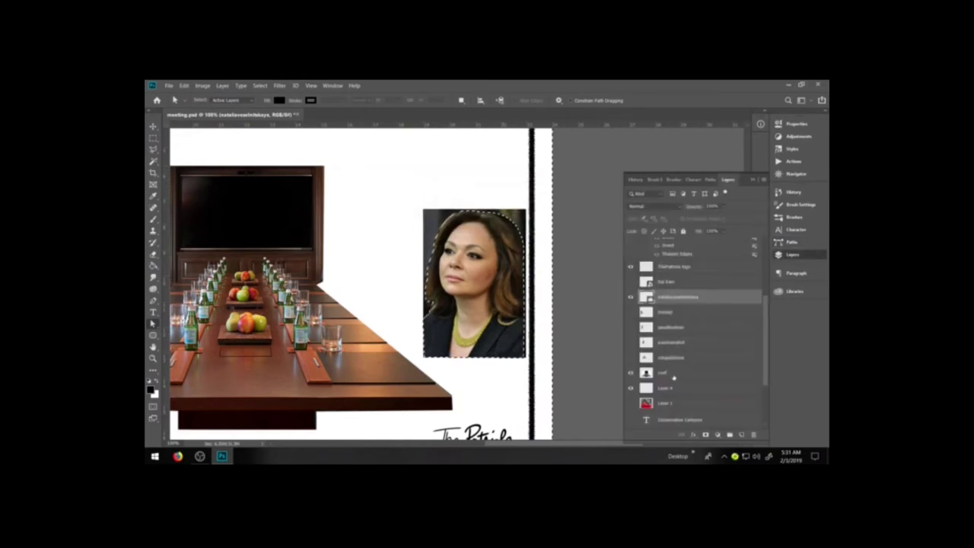
pyautogui.click(240, 85)
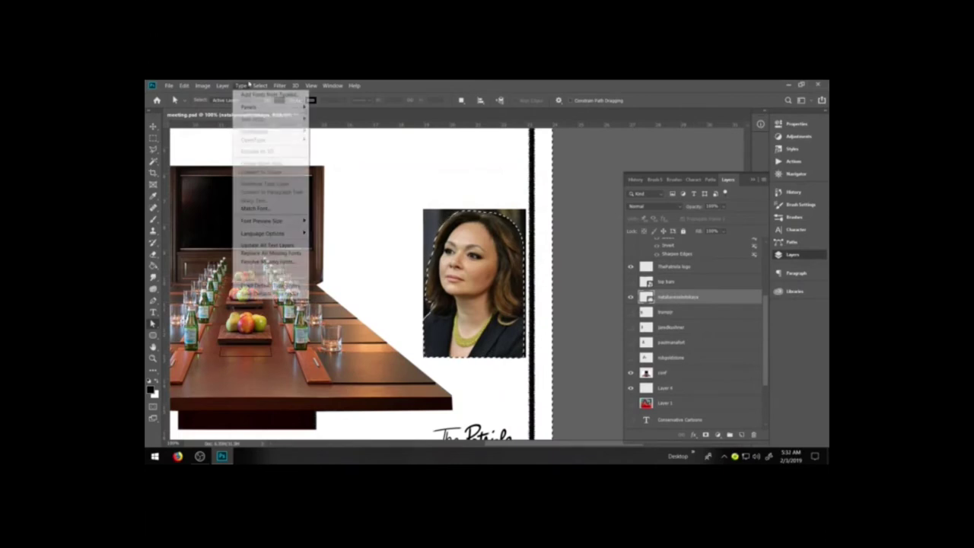
pyautogui.moveTo(222, 85)
pyautogui.moveTo(251, 197)
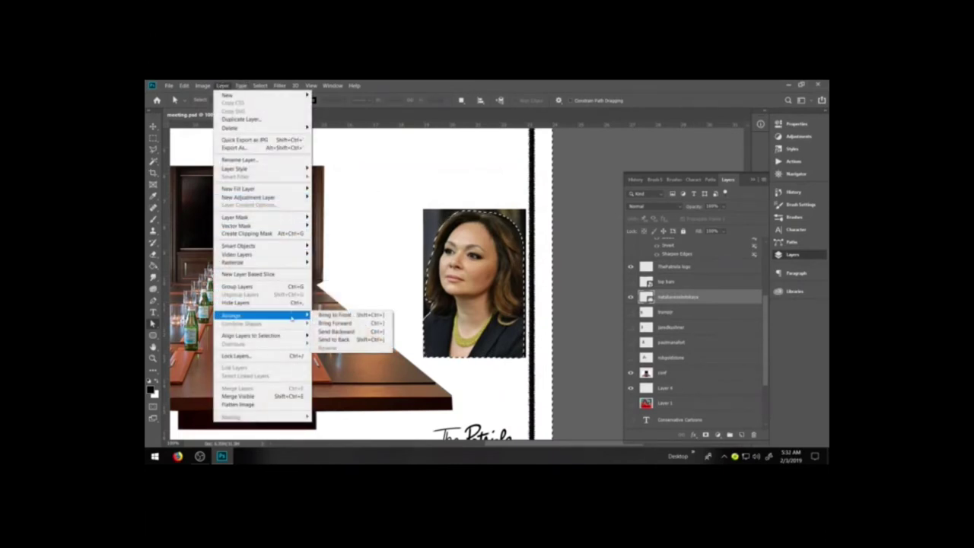
pyautogui.moveTo(297, 262)
pyautogui.click(340, 334)
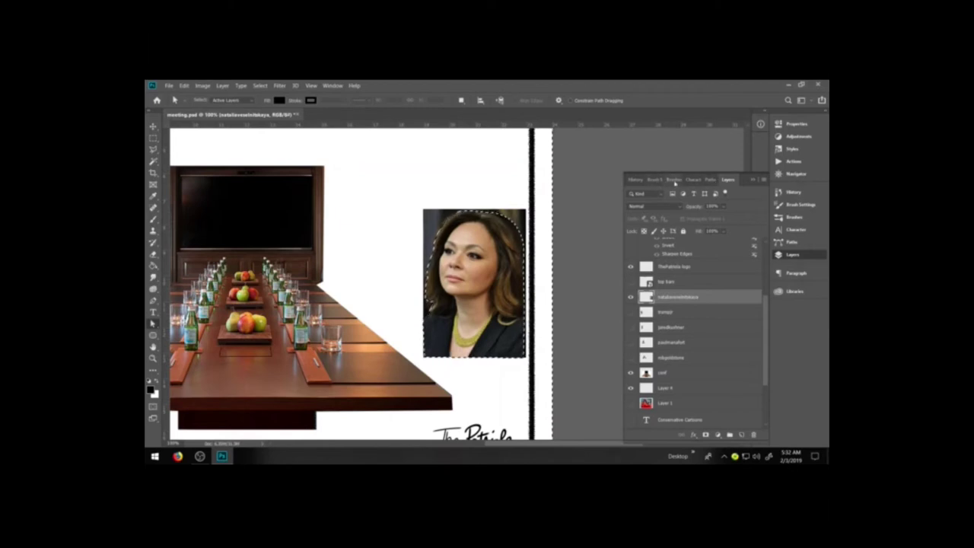
# - Delete the selected background around the woman and deselect
pyautogui.click(708, 180)
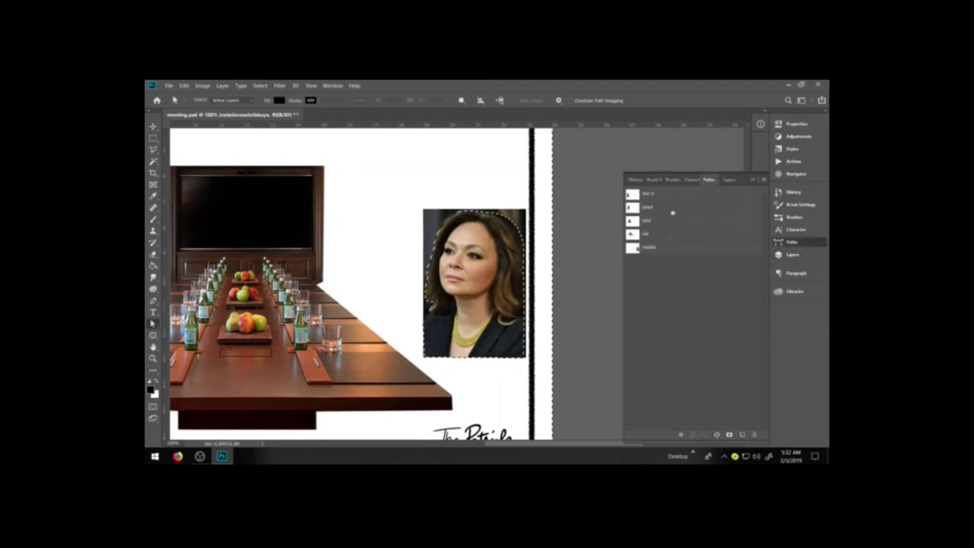
pyautogui.click(650, 248)
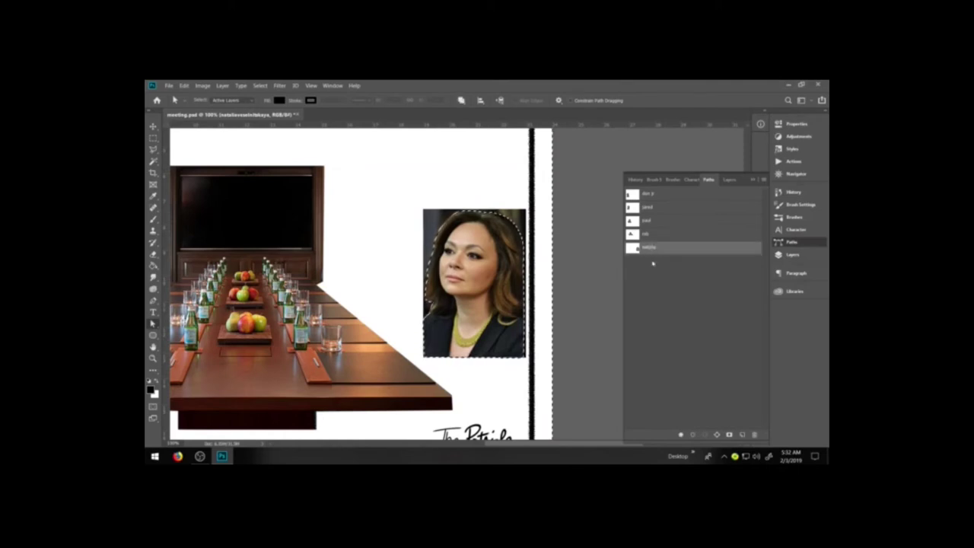
pyautogui.click(653, 262)
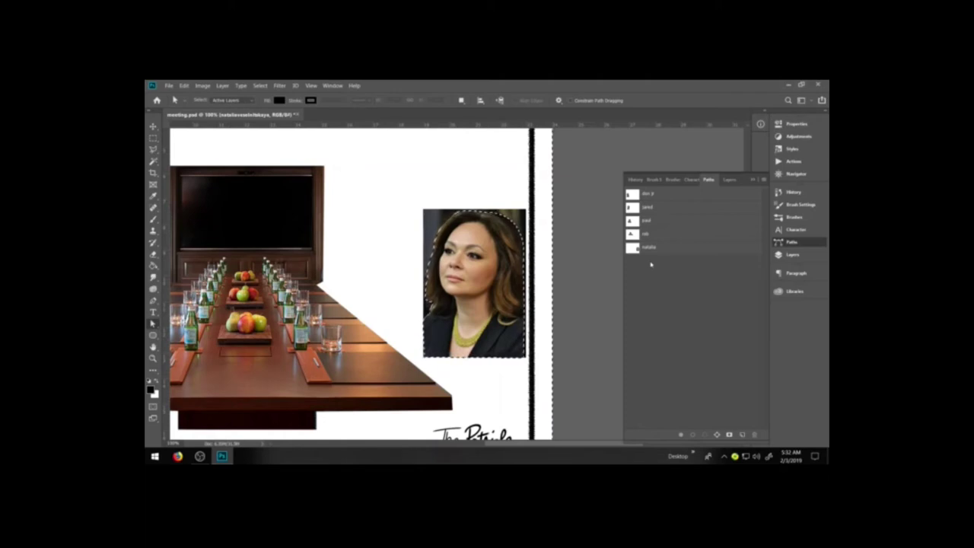
pyautogui.press('Delete')
pyautogui.hotkey('ctrl', 'd')
pyautogui.hotkey('ctrl', '-')
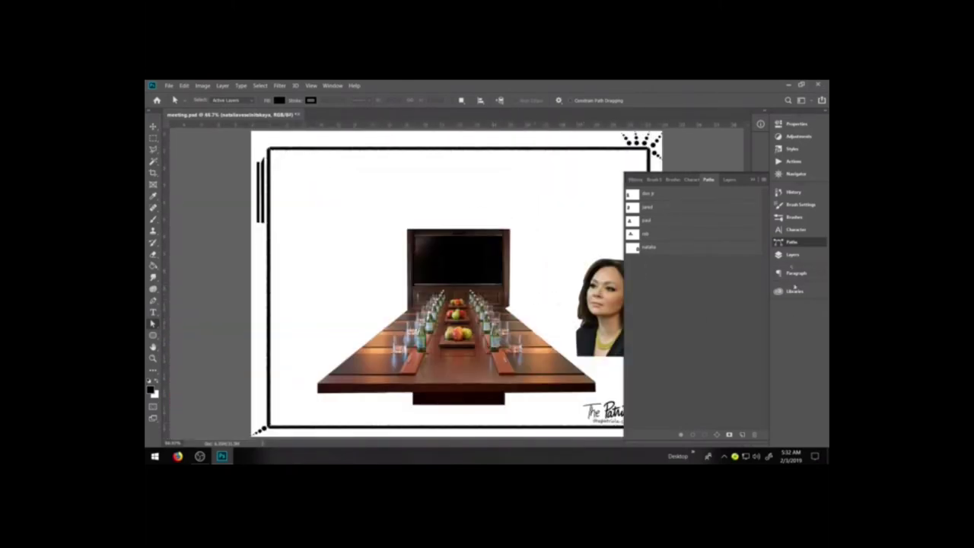
# - Show the four hidden cut-out men's layers to view them together with the woman at the table
pyautogui.click(792, 254)
pyautogui.click(630, 312)
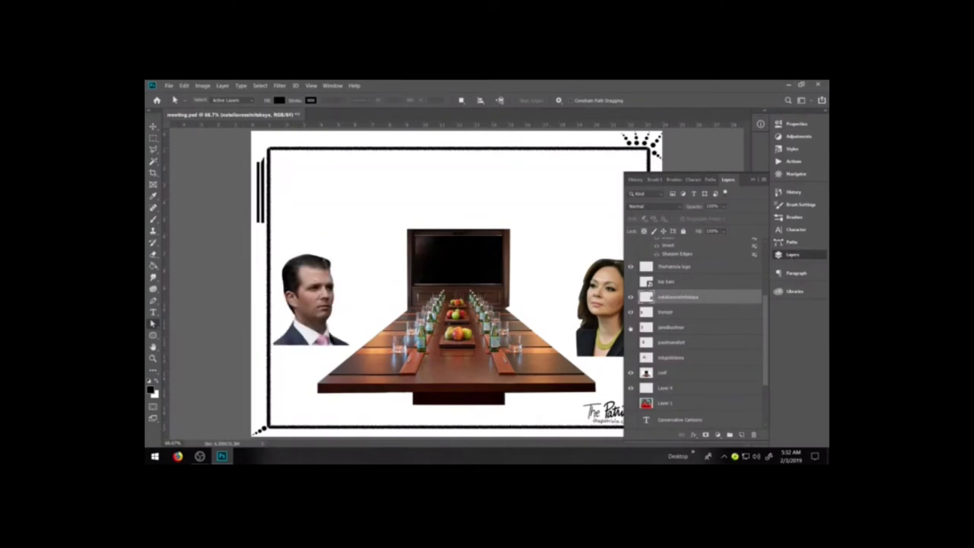
pyautogui.click(630, 327)
pyautogui.click(630, 342)
pyautogui.click(630, 357)
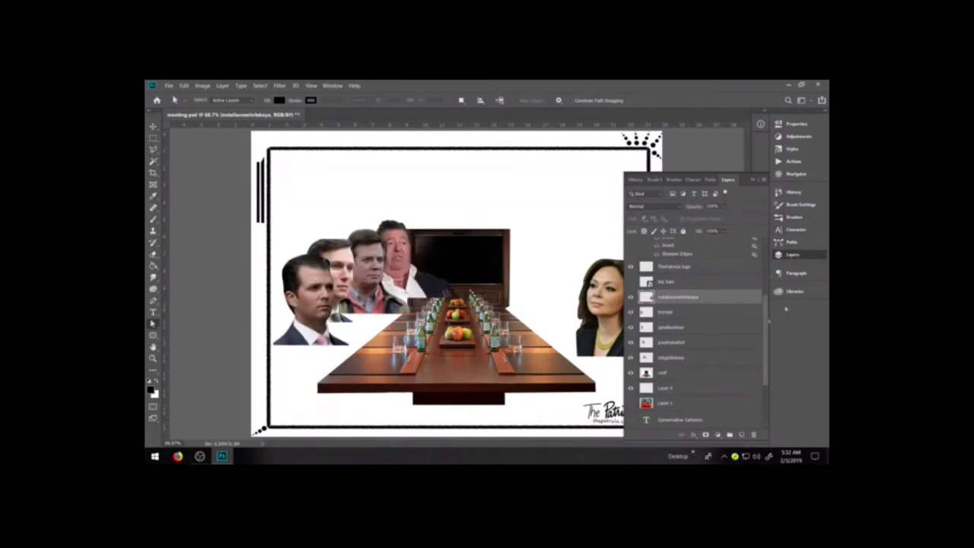
# - Make the robgoldstone layer active and bring that man's portrait into close view beside the wall screen
pyautogui.click(680, 359)
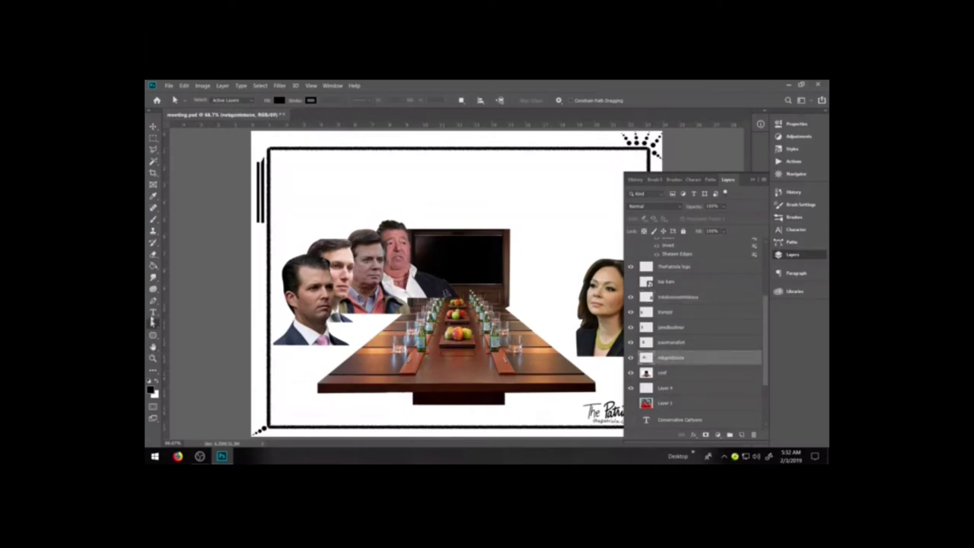
pyautogui.press('z')
pyautogui.moveTo(353, 206); pyautogui.dragTo(483, 312)
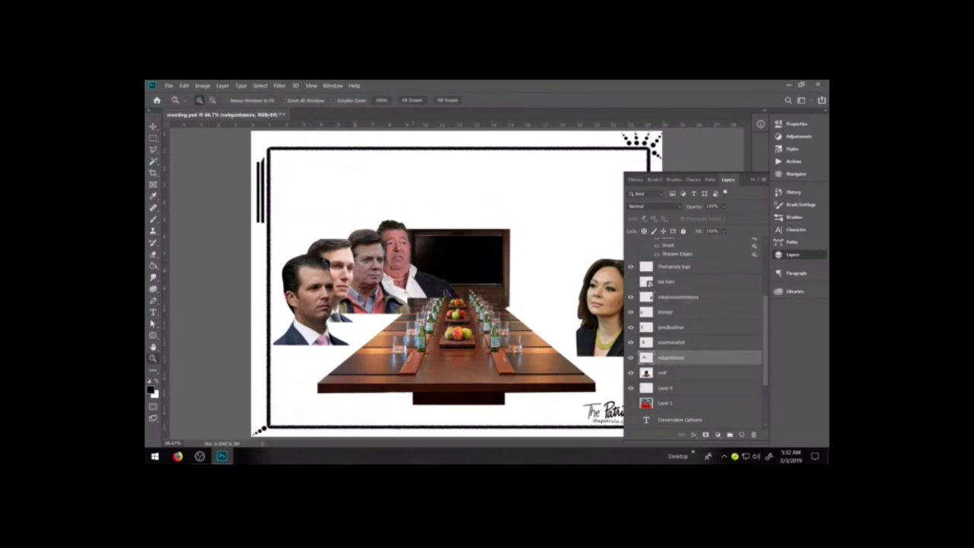
pyautogui.scroll(-4, 483, 381)
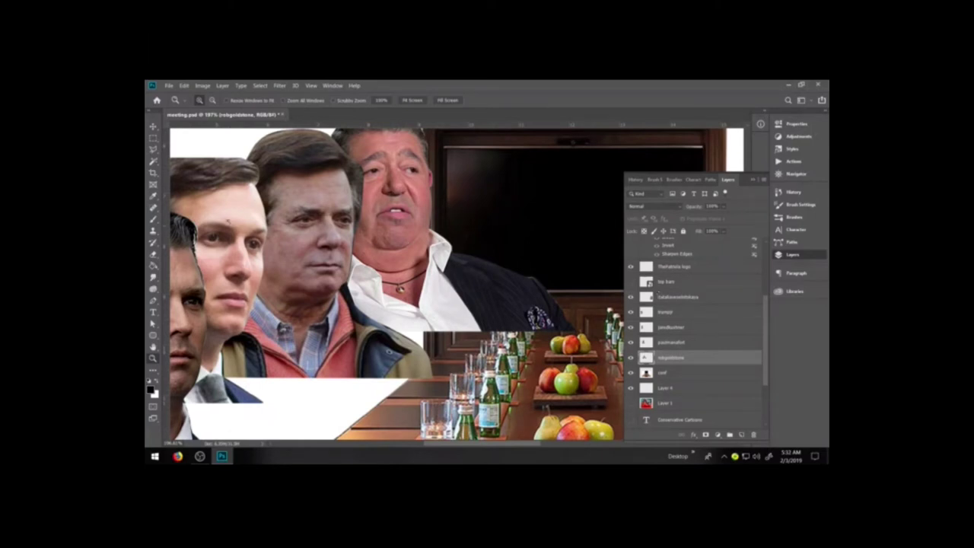
pyautogui.press('b')
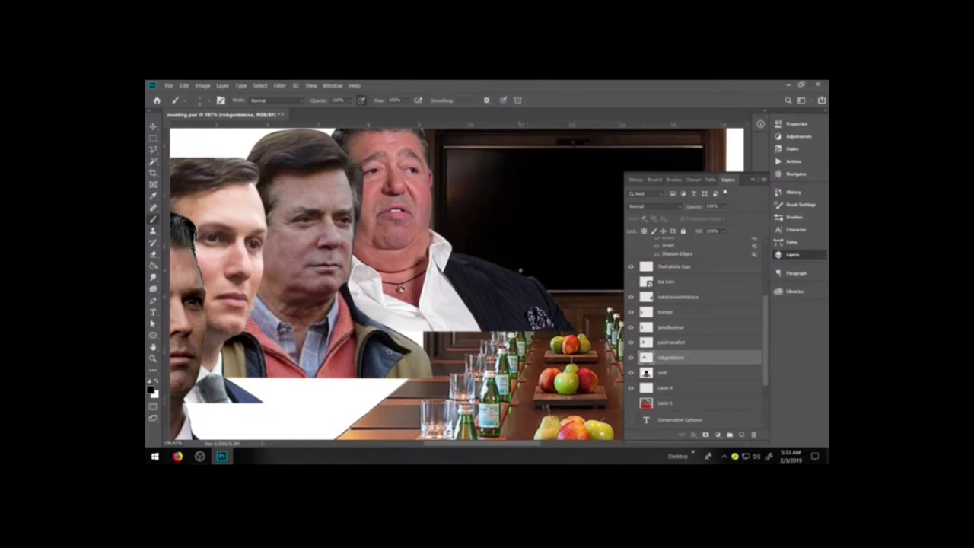
pyautogui.press(']')
pyautogui.press(']')
pyautogui.press(']')
pyautogui.press(']')
pyautogui.press(']')
pyautogui.press(']')
pyautogui.press(']')
pyautogui.press(']')
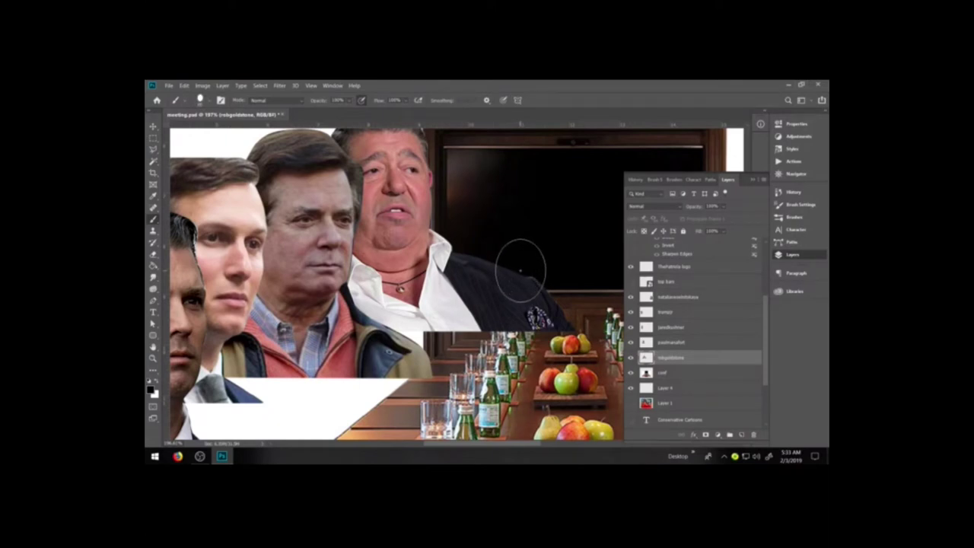
pyautogui.press('[')
pyautogui.press('[')
pyautogui.press('[')
pyautogui.press('[')
pyautogui.press('[')
pyautogui.press('[')
pyautogui.press('[')
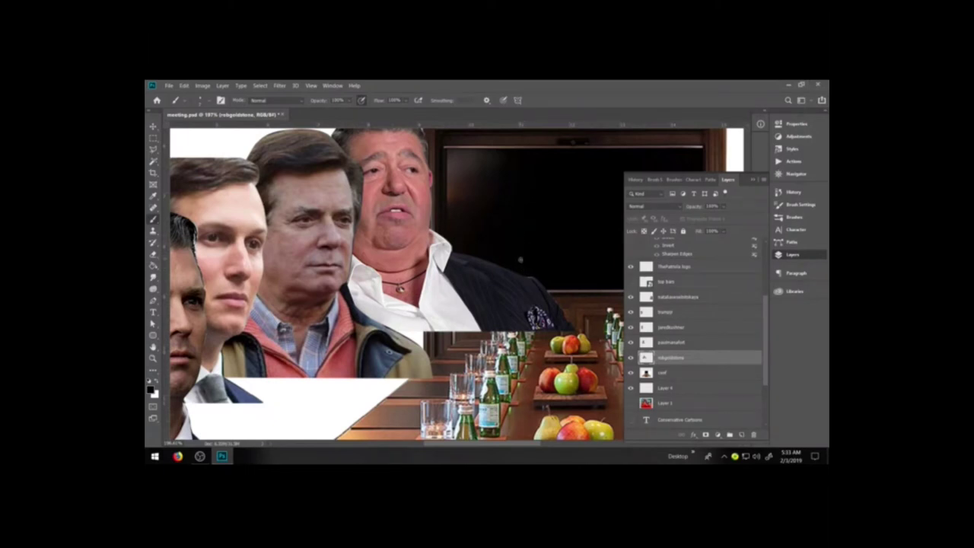
# - Try erasing the lower part of the man's dark jacket with the Eraser at 43% opacity and undo the stroke
pyautogui.scroll(3, 517, 261)
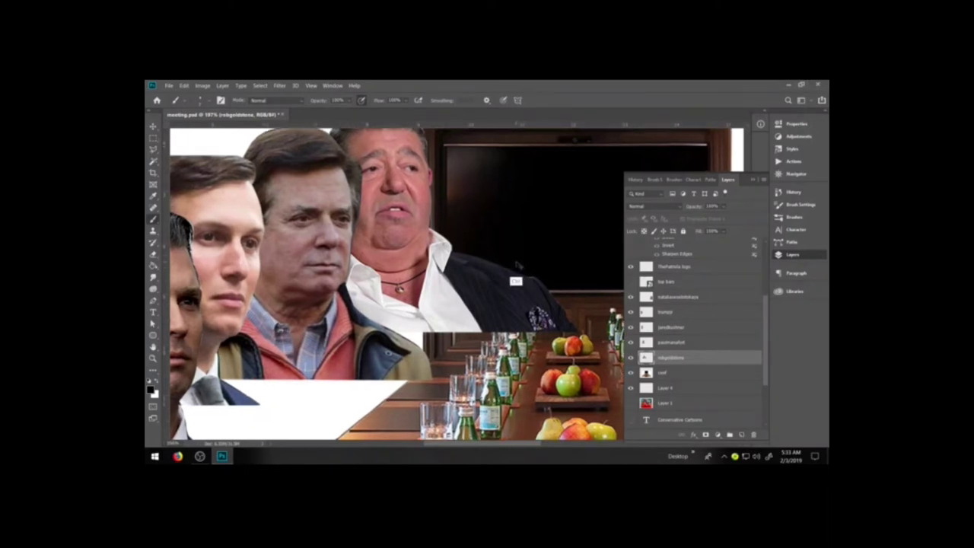
pyautogui.press('space')
pyautogui.moveTo(542, 296); pyautogui.dragTo(437, 306)
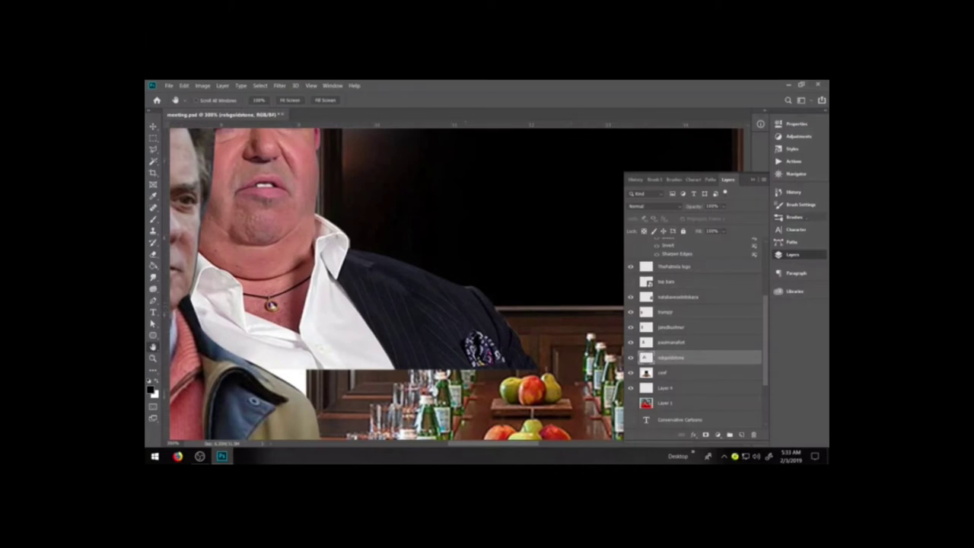
pyautogui.click(794, 217)
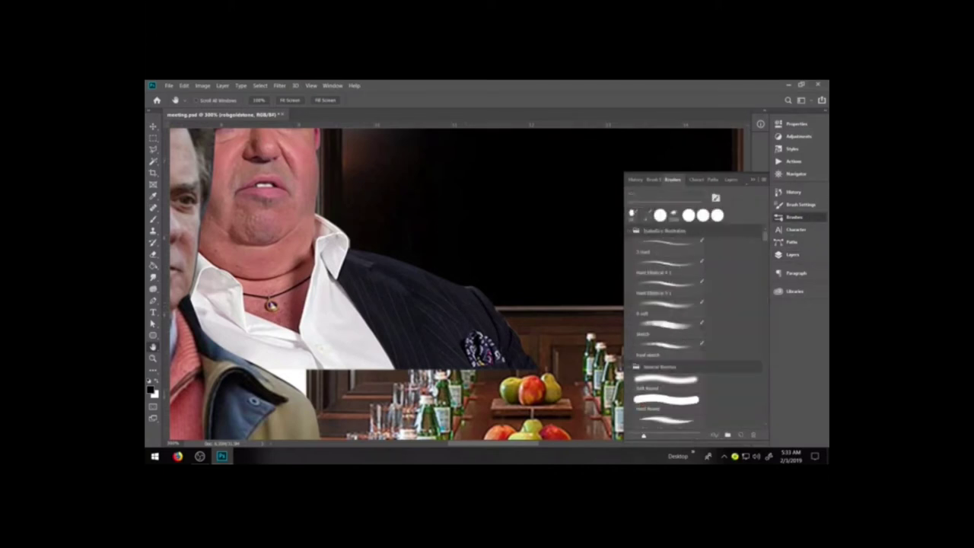
pyautogui.click(753, 180)
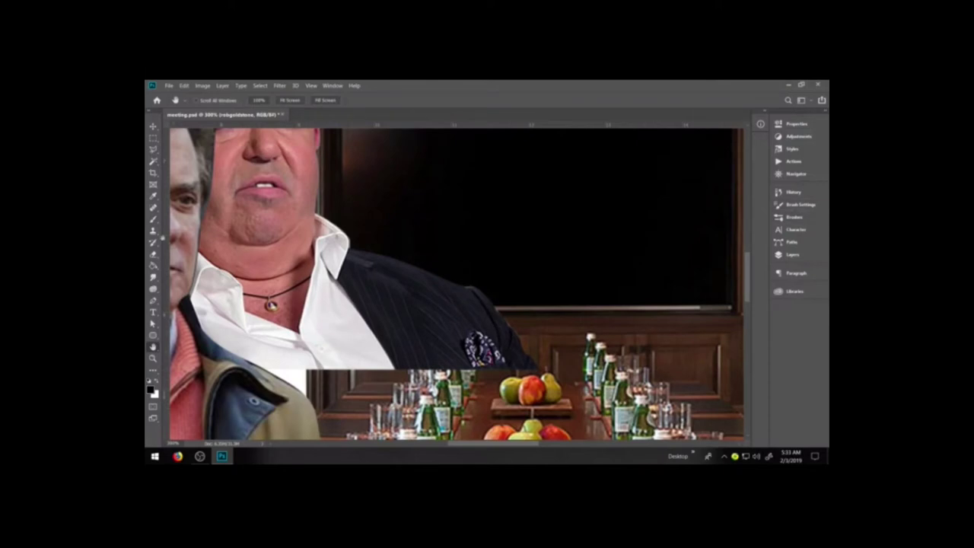
pyautogui.click(153, 254)
pyautogui.moveTo(446, 274)
pyautogui.mouseDown()
pyautogui.moveTo(456, 300)
pyautogui.moveTo(479, 297)
pyautogui.moveTo(449, 350)
pyautogui.mouseUp()
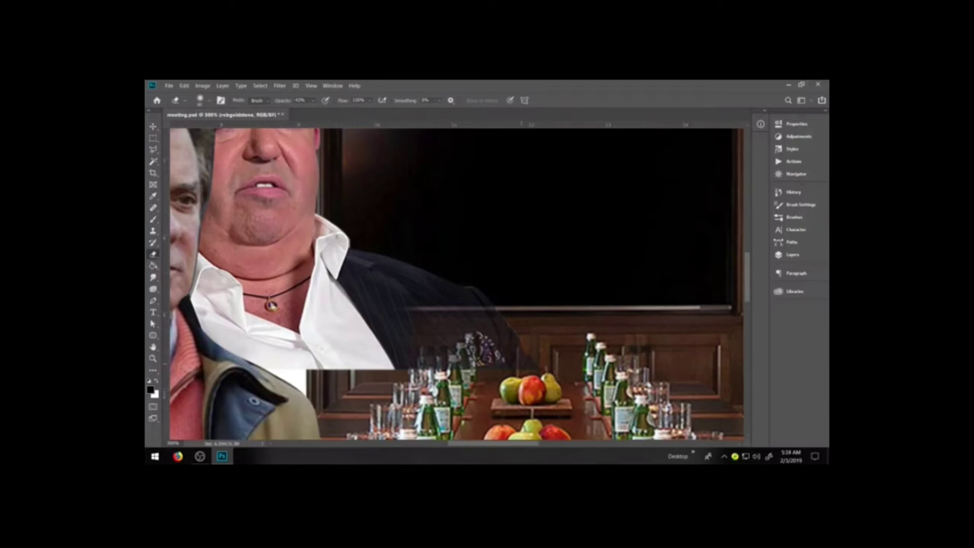
pyautogui.hotkey('ctrl', 'z')
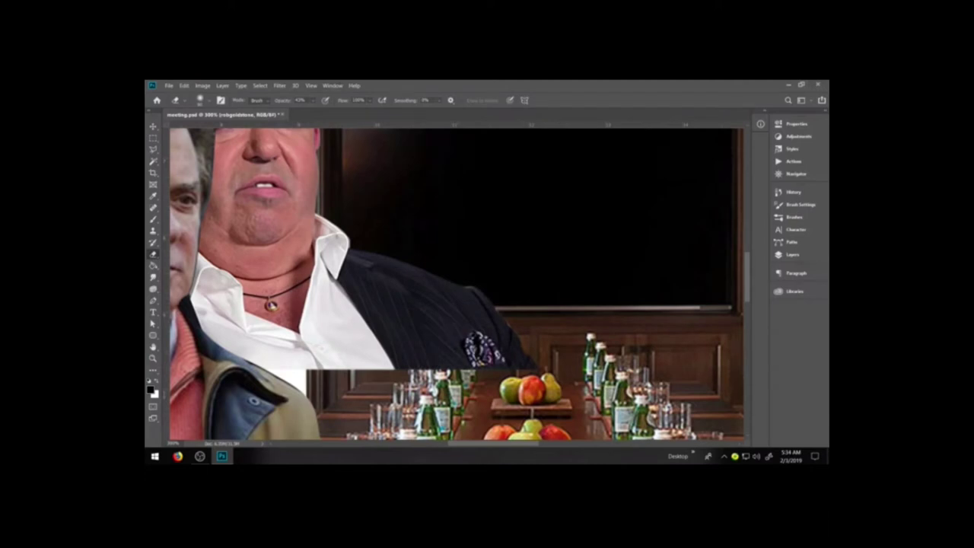
# - Set the Eraser opacity to 100%, try removing the lower jacket with the soft tip, and undo the strokes
pyautogui.moveTo(318, 111); pyautogui.dragTo(341, 111)
pyautogui.moveTo(499, 334)
pyautogui.mouseDown()
pyautogui.moveTo(479, 329)
pyautogui.moveTo(449, 351)
pyautogui.mouseUp()
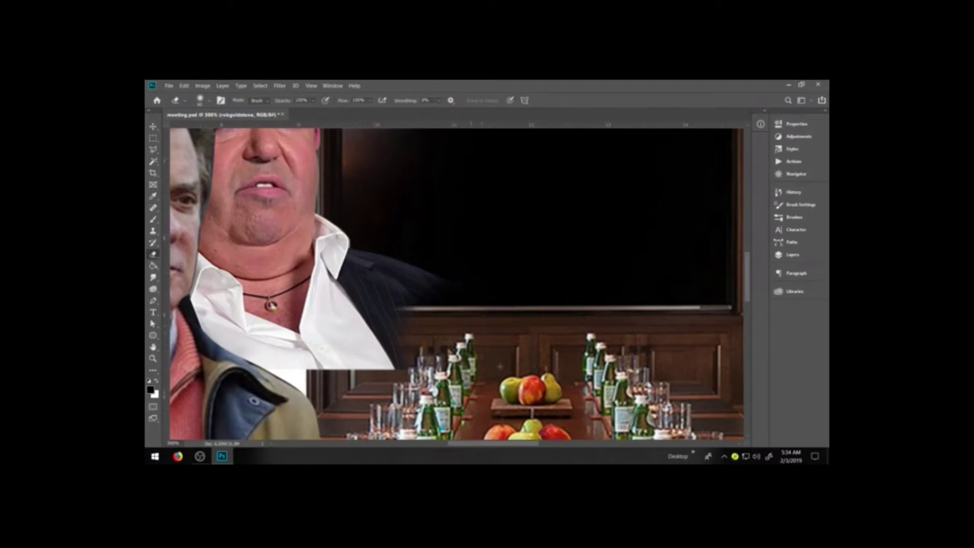
pyautogui.moveTo(467, 385); pyautogui.dragTo(404, 354)
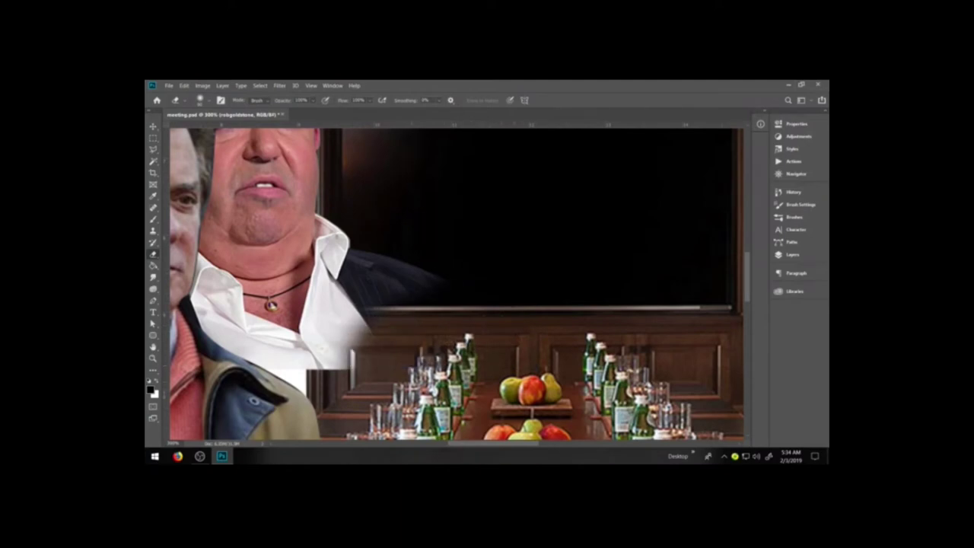
pyautogui.hotkey('ctrl', 'z')
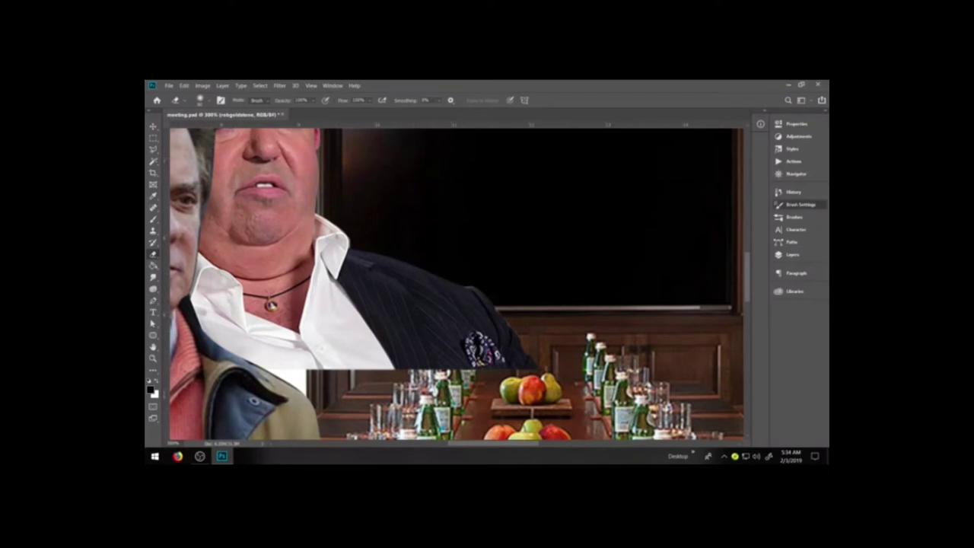
# - Set the Eraser tip hardness to 100%, test it on the lower jacket, and undo the test stroke
pyautogui.click(798, 204)
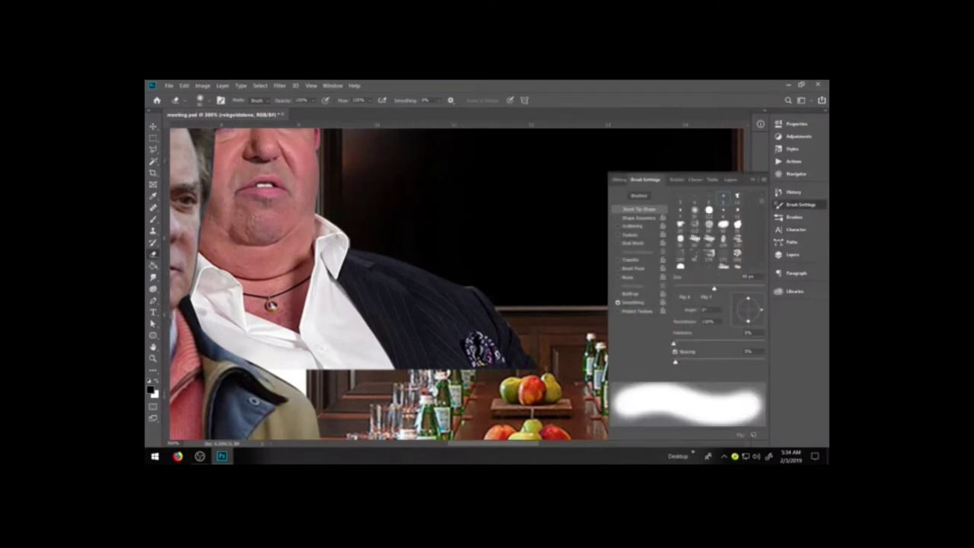
pyautogui.moveTo(674, 343); pyautogui.dragTo(764, 343)
pyautogui.moveTo(525, 358)
pyautogui.mouseDown()
pyautogui.moveTo(468, 351)
pyautogui.moveTo(403, 367)
pyautogui.moveTo(458, 306)
pyautogui.moveTo(390, 390)
pyautogui.mouseUp()
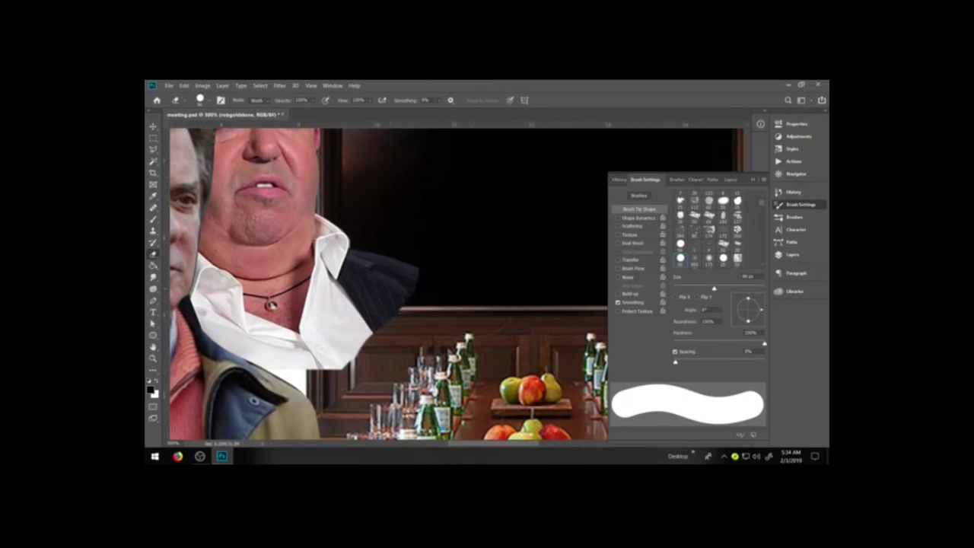
pyautogui.hotkey('ctrl', 'z')
pyautogui.hotkey('ctrl', 'z')
# - Reduce the Eraser tip size to 12 px
pyautogui.press('[')
pyautogui.press('[')
pyautogui.press('[')
pyautogui.press('[')
pyautogui.press('[')
pyautogui.press('[')
pyautogui.press('[')
pyautogui.press('[')
pyautogui.press('[')
pyautogui.press('[')
pyautogui.press('[')
pyautogui.press('[')
pyautogui.press('[')
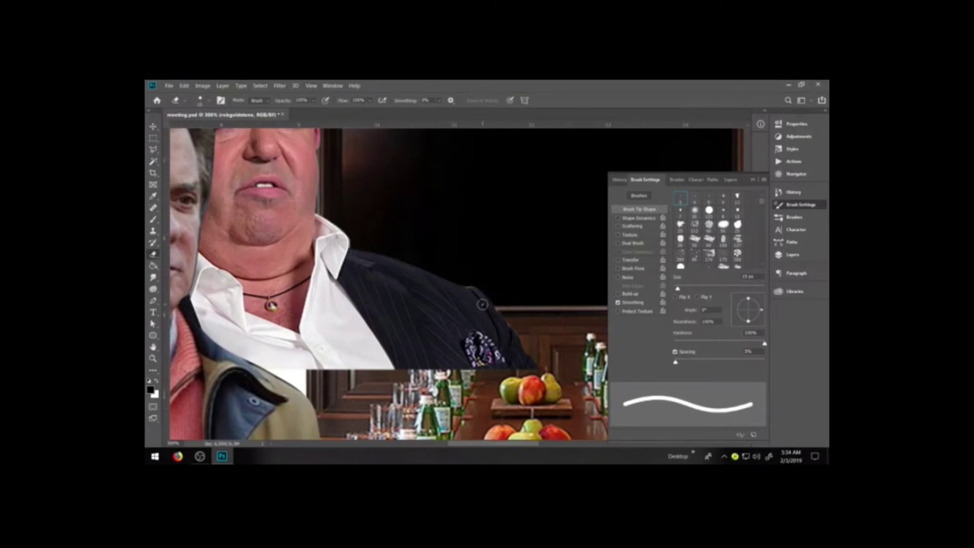
pyautogui.press('[')
pyautogui.press('[')
pyautogui.press('[')
pyautogui.press('[')
pyautogui.press('[')
pyautogui.doubleClick(744, 276)
pyautogui.write('8')
pyautogui.press('Return')
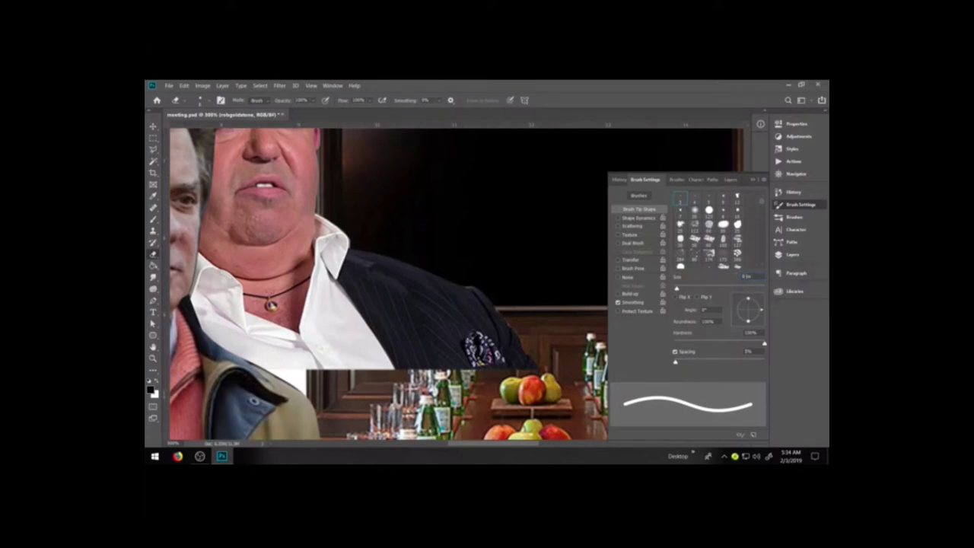
pyautogui.write('14')
pyautogui.press('Return')
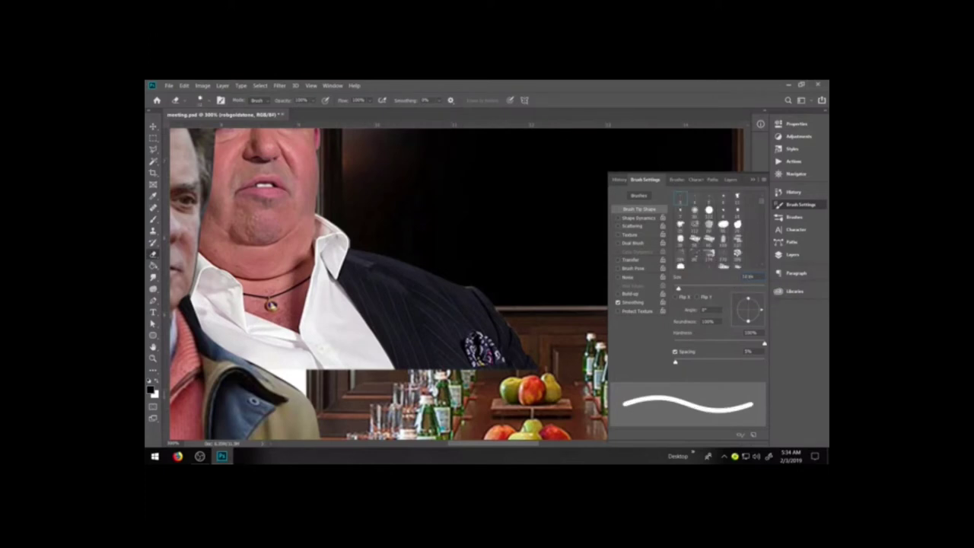
# - Erase the outer sleeve and pocket-square area of the man's jacket, clearing the stray remnants over the screen
pyautogui.moveTo(515, 323)
pyautogui.mouseDown()
pyautogui.moveTo(506, 339)
pyautogui.moveTo(526, 363)
pyautogui.moveTo(471, 357)
pyautogui.mouseUp()
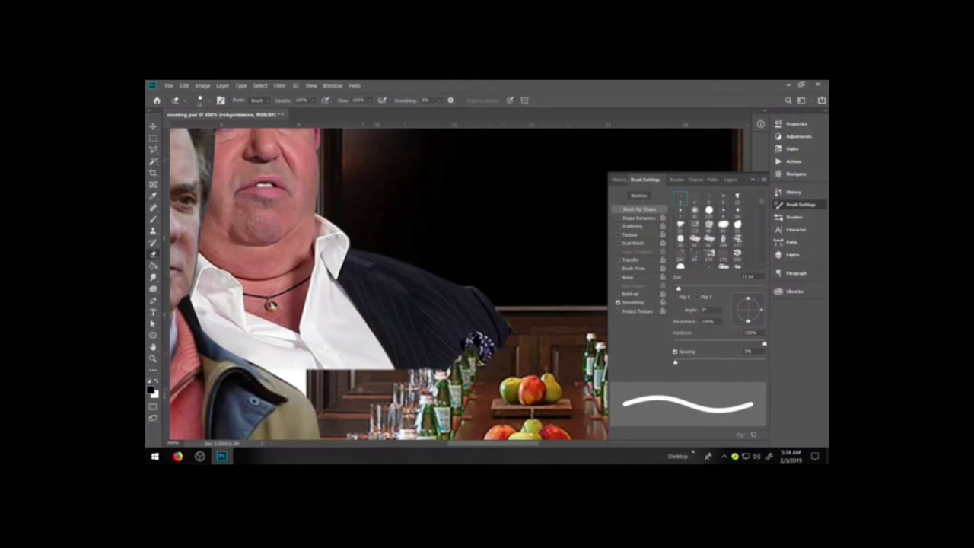
pyautogui.moveTo(373, 364)
pyautogui.mouseDown()
pyautogui.moveTo(428, 293)
pyautogui.moveTo(457, 298)
pyautogui.moveTo(445, 335)
pyautogui.moveTo(505, 347)
pyautogui.mouseUp()
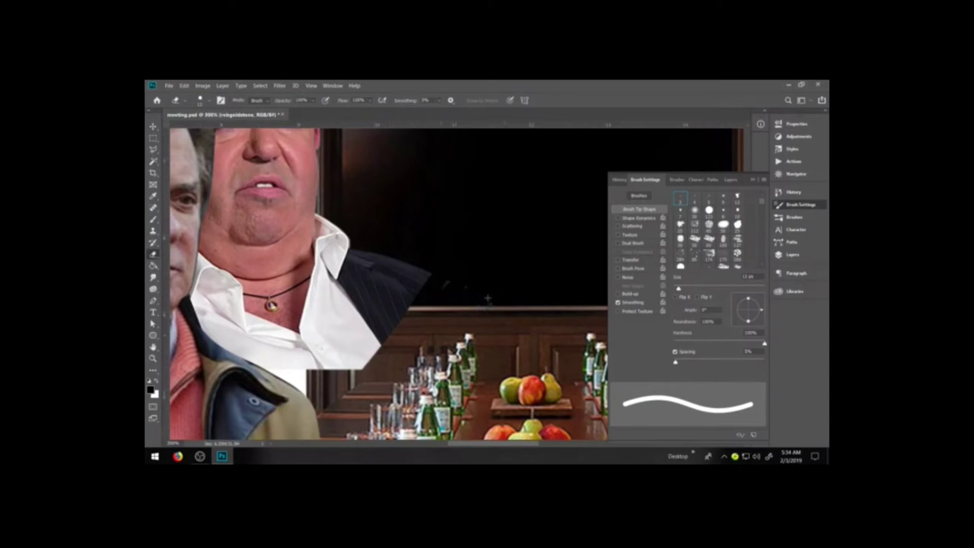
pyautogui.moveTo(466, 272); pyautogui.dragTo(427, 330)
# - Check the cut edge with the conf layer temporarily hidden, and trim the remaining jacket close to the white shirt
pyautogui.click(792, 254)
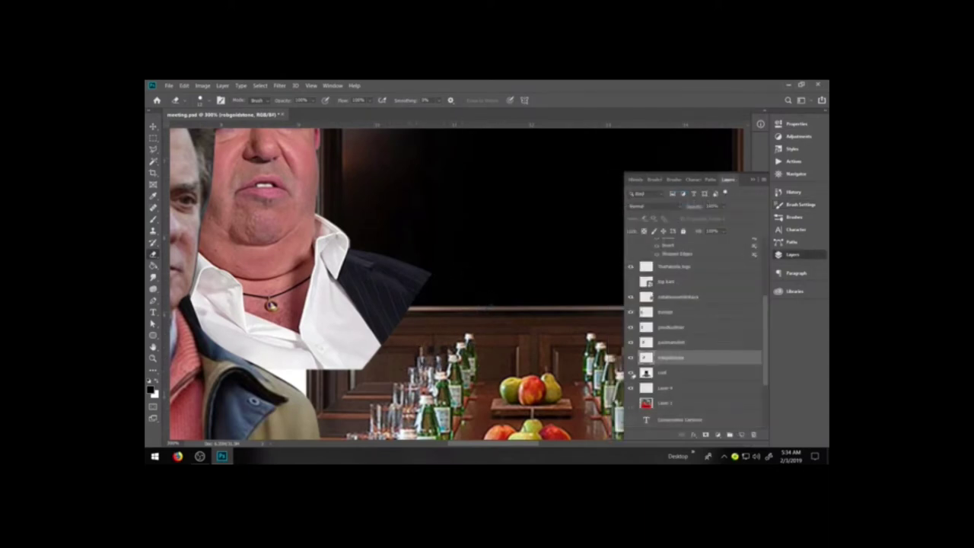
pyautogui.click(630, 372)
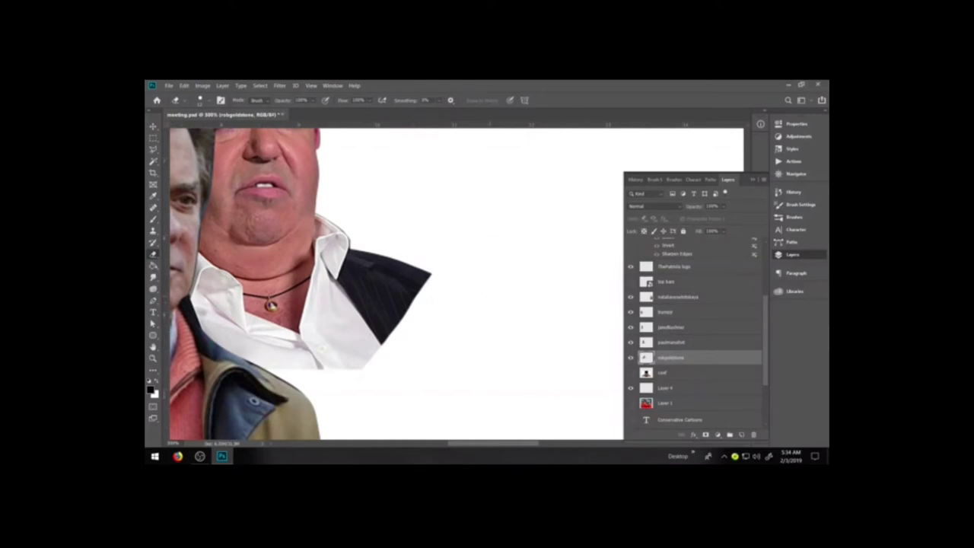
pyautogui.click(630, 373)
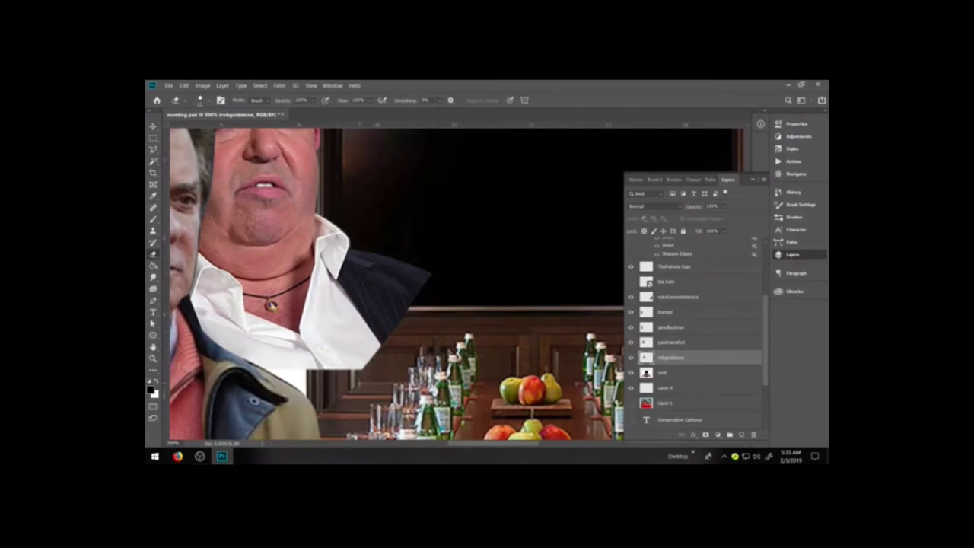
pyautogui.moveTo(363, 367)
pyautogui.mouseDown()
pyautogui.moveTo(384, 330)
pyautogui.moveTo(369, 368)
pyautogui.moveTo(377, 259)
pyautogui.moveTo(382, 342)
pyautogui.moveTo(393, 269)
pyautogui.moveTo(393, 333)
pyautogui.mouseUp()
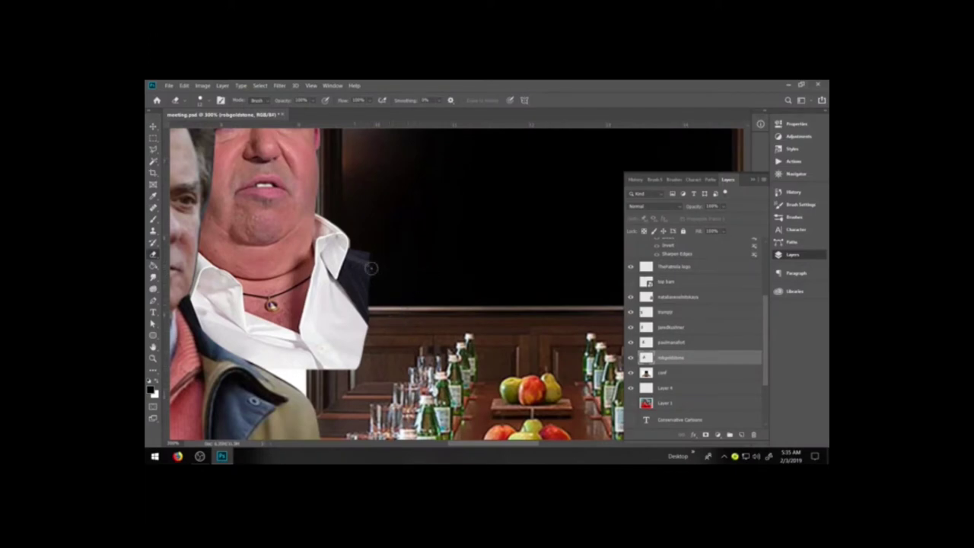
pyautogui.moveTo(363, 243)
pyautogui.mouseDown()
pyautogui.moveTo(371, 369)
pyautogui.moveTo(363, 335)
pyautogui.moveTo(359, 367)
pyautogui.moveTo(365, 300)
pyautogui.moveTo(346, 365)
pyautogui.mouseUp()
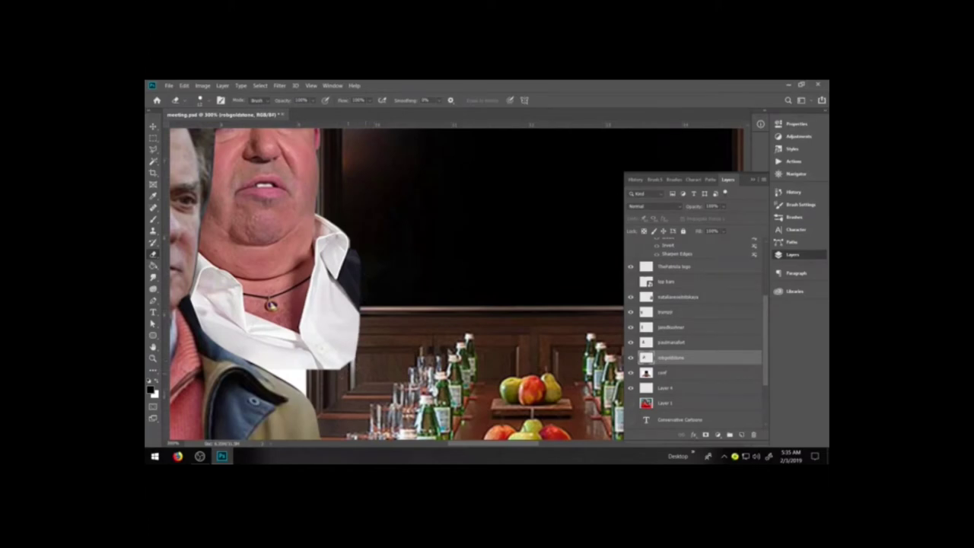
# - On the paulmanafort layer, erase the lower corner of the man's jacket along the table edge, redoing the first attempt
pyautogui.press('space')
pyautogui.moveTo(374, 393); pyautogui.dragTo(508, 303)
pyautogui.press('h')
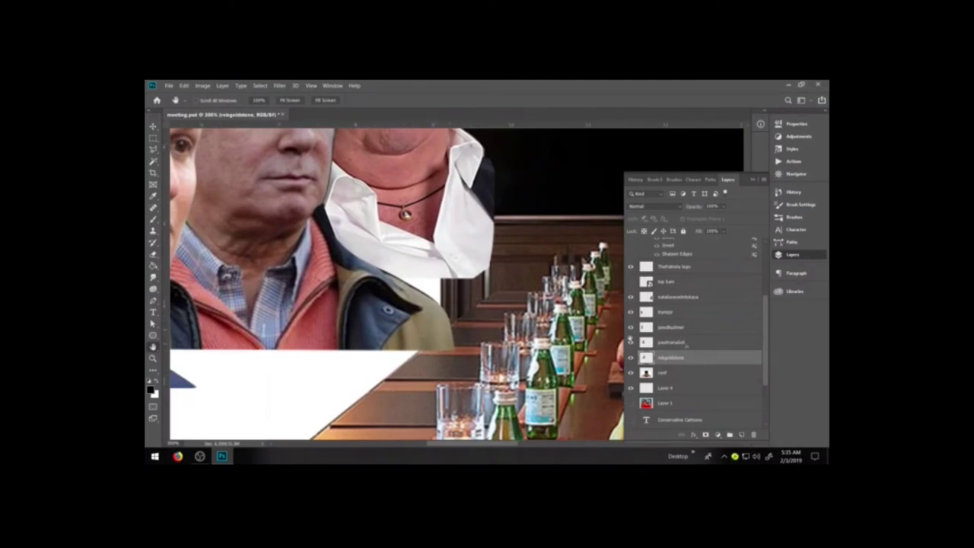
pyautogui.click(675, 343)
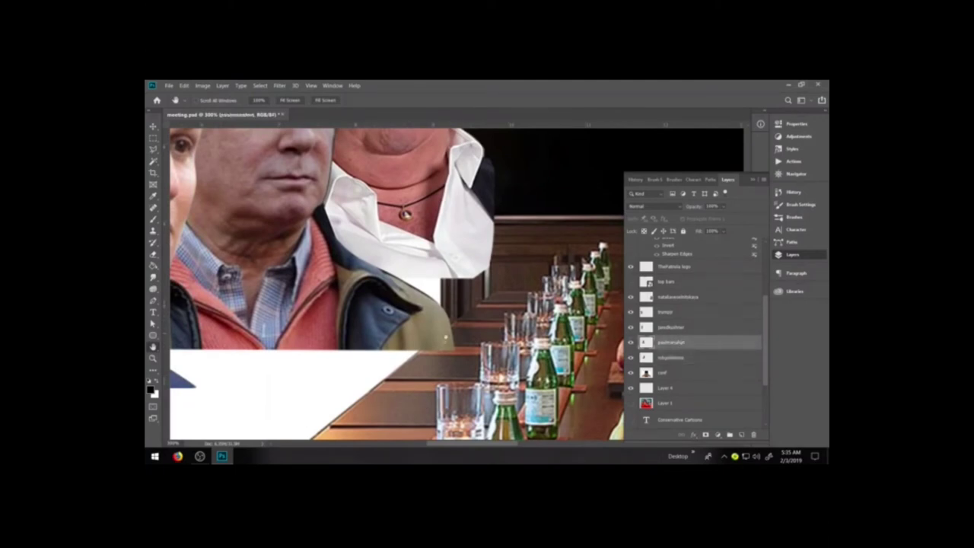
pyautogui.press('e')
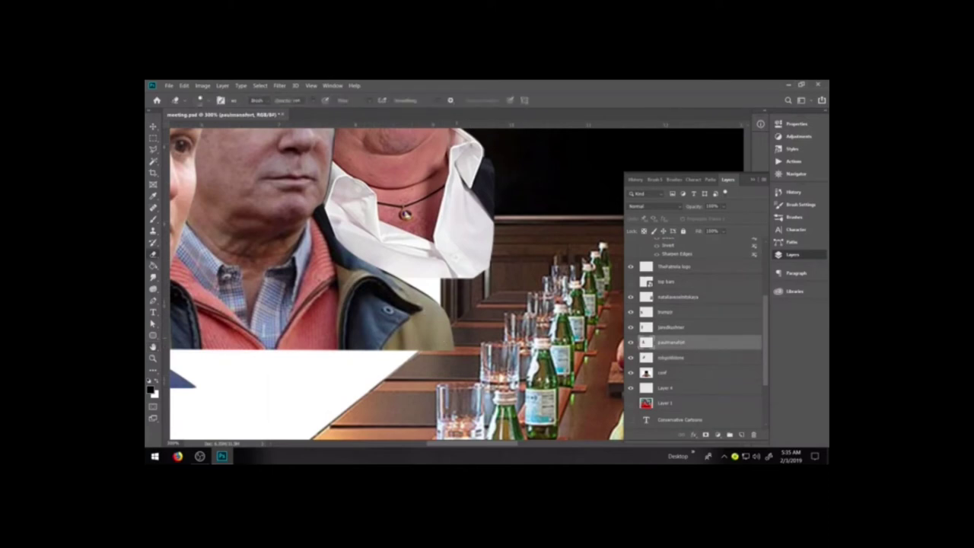
pyautogui.moveTo(448, 344)
pyautogui.mouseDown()
pyautogui.moveTo(430, 361)
pyautogui.moveTo(445, 342)
pyautogui.mouseUp()
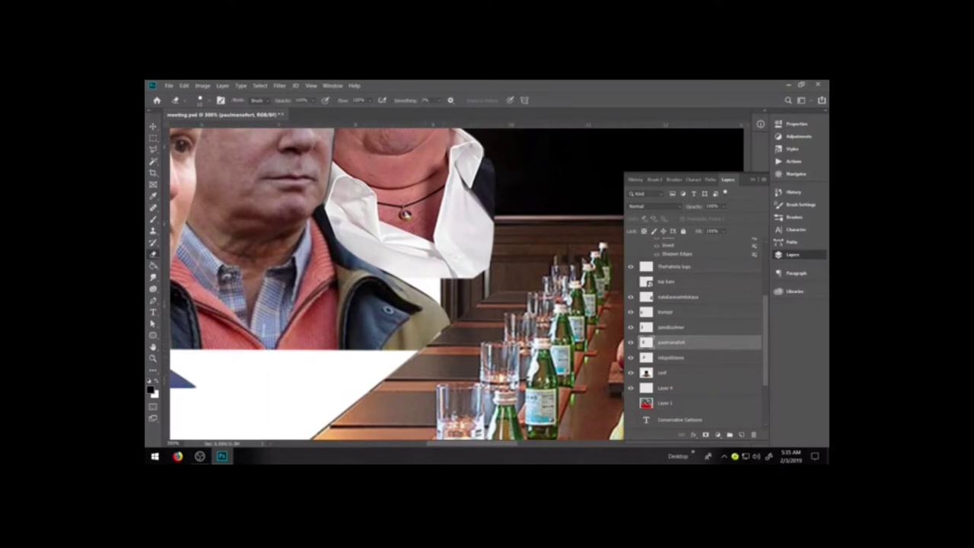
pyautogui.hotkey('ctrl', 'z')
pyautogui.moveTo(439, 350); pyautogui.dragTo(459, 324)
pyautogui.hotkey('ctrl', '0')
pyautogui.hotkey('ctrl', '0')
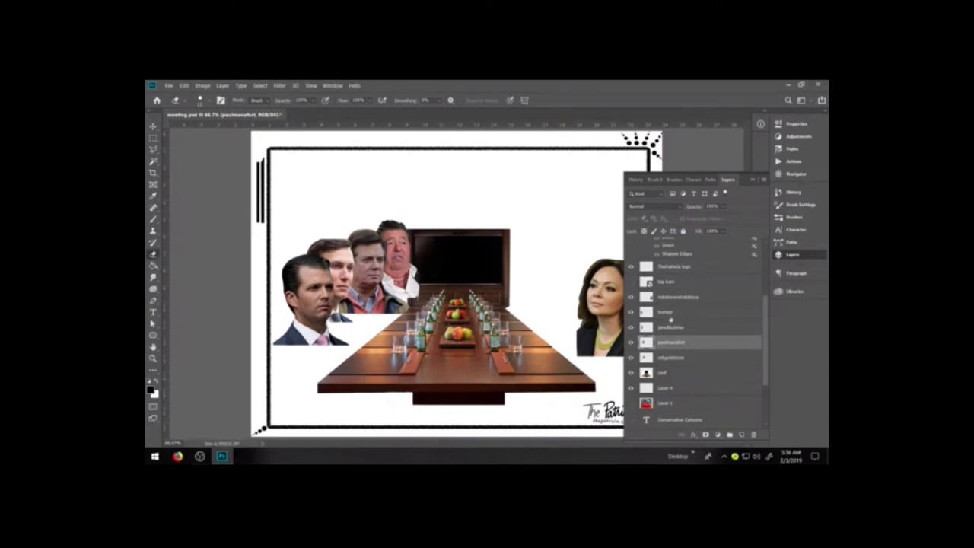
# - Add a new layer named line directly above the front man's portrait layer
pyautogui.click(678, 314)
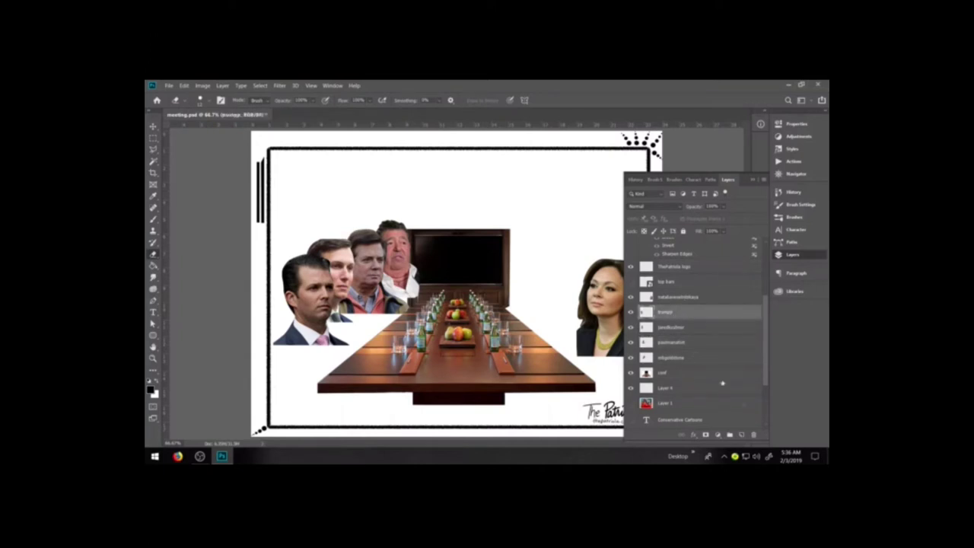
pyautogui.click(741, 434)
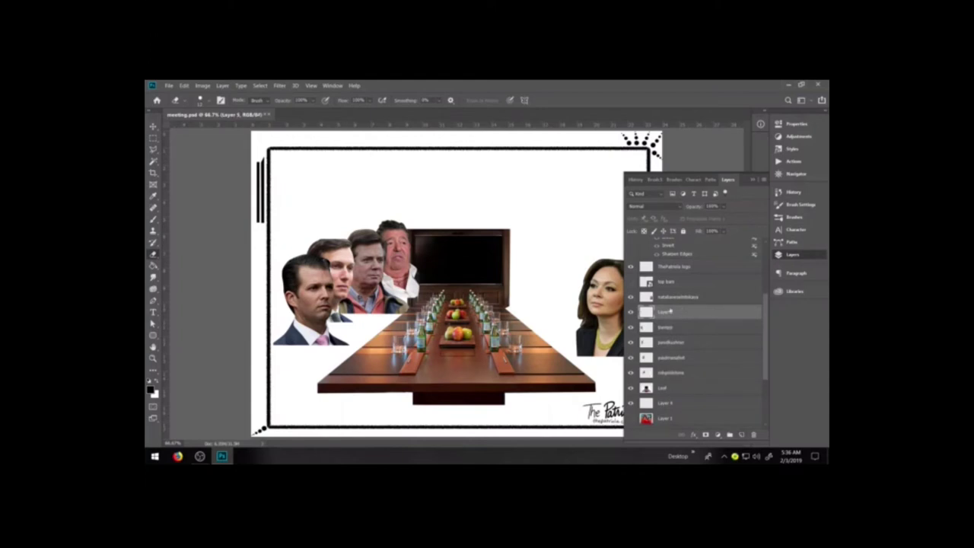
pyautogui.doubleClick(665, 311)
pyautogui.write('t')
pyautogui.click(666, 327)
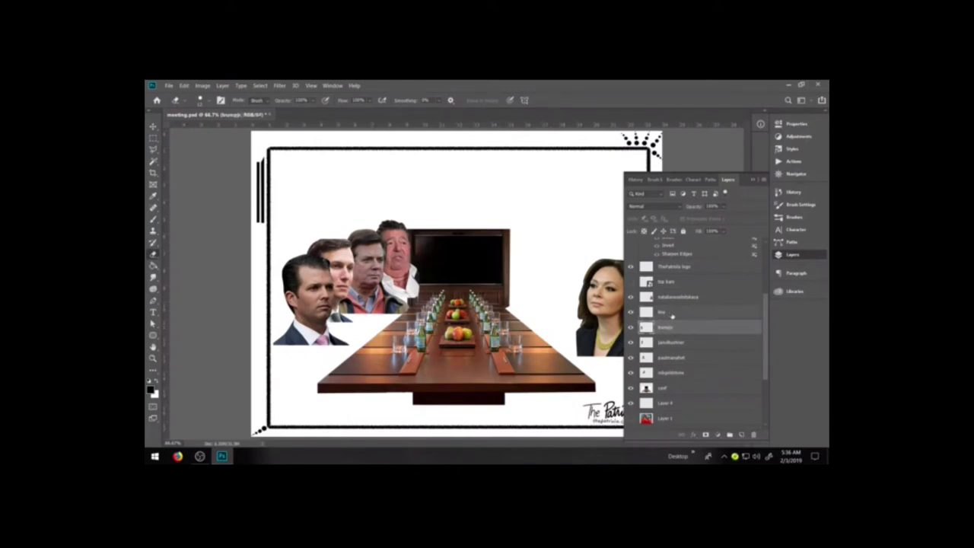
# - Add another new layer named color directly beneath the line layer, and make line the active layer
pyautogui.click(671, 312)
pyautogui.click(741, 435)
pyautogui.moveTo(667, 313); pyautogui.dragTo(667, 328)
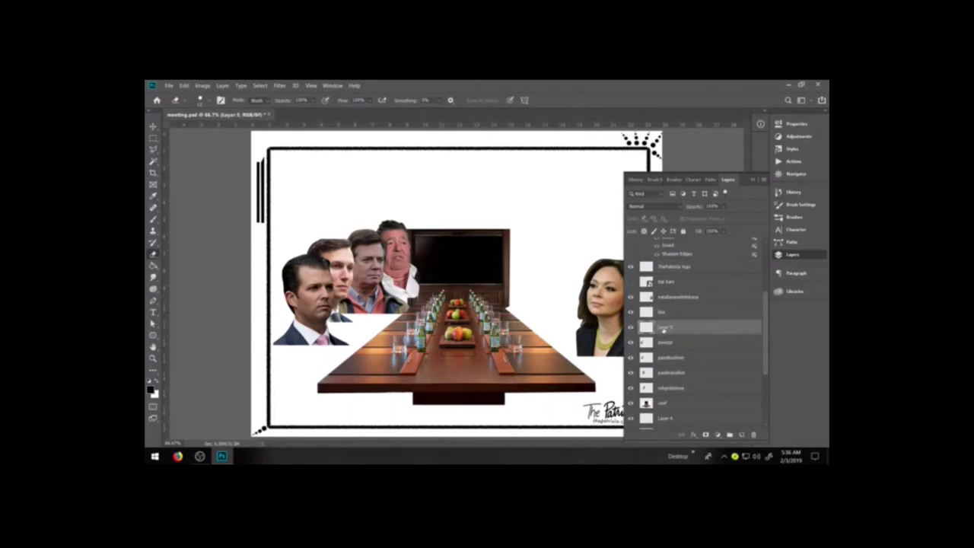
pyautogui.moveTo(666, 329); pyautogui.dragTo(668, 311)
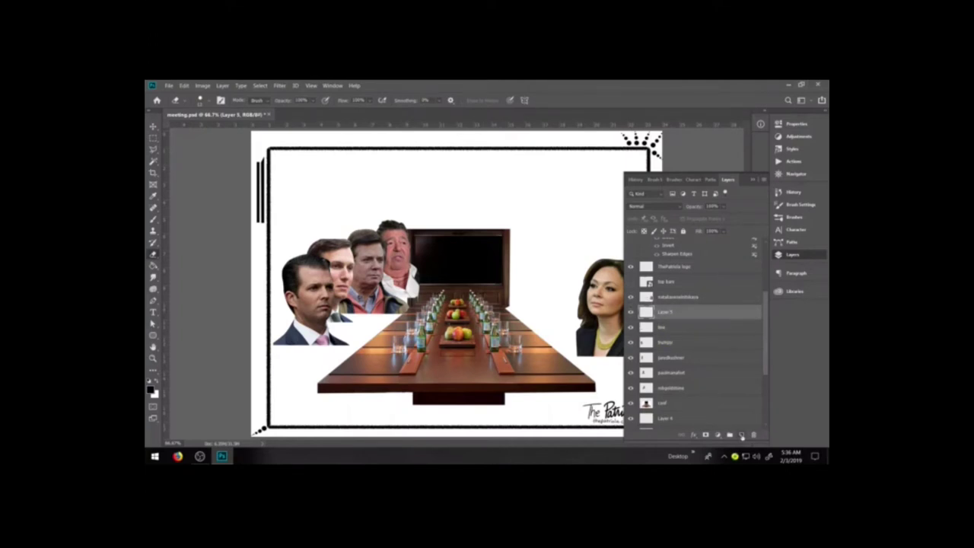
pyautogui.moveTo(674, 313); pyautogui.dragTo(674, 328)
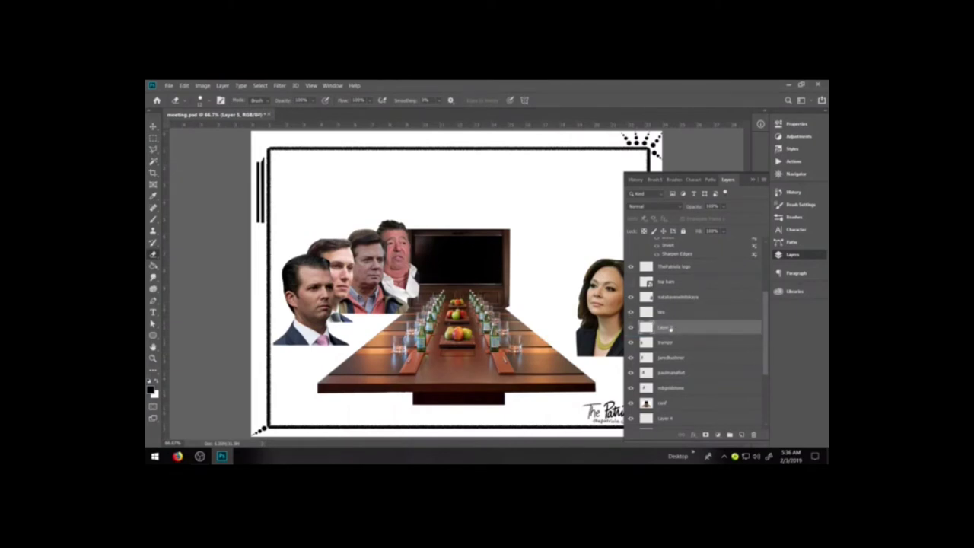
pyautogui.doubleClick(665, 327)
pyautogui.write('color')
pyautogui.click(673, 313)
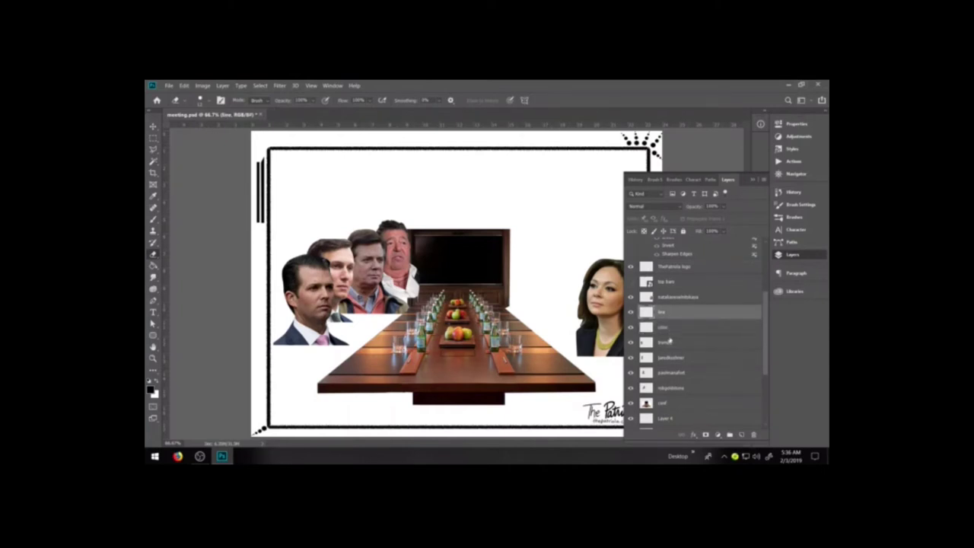
# - Group the line, color and underlying portrait layers into a new layer group named "Don Jr"
pyautogui.keyDown('shift'); pyautogui.click(670, 342); pyautogui.keyUp('shift')
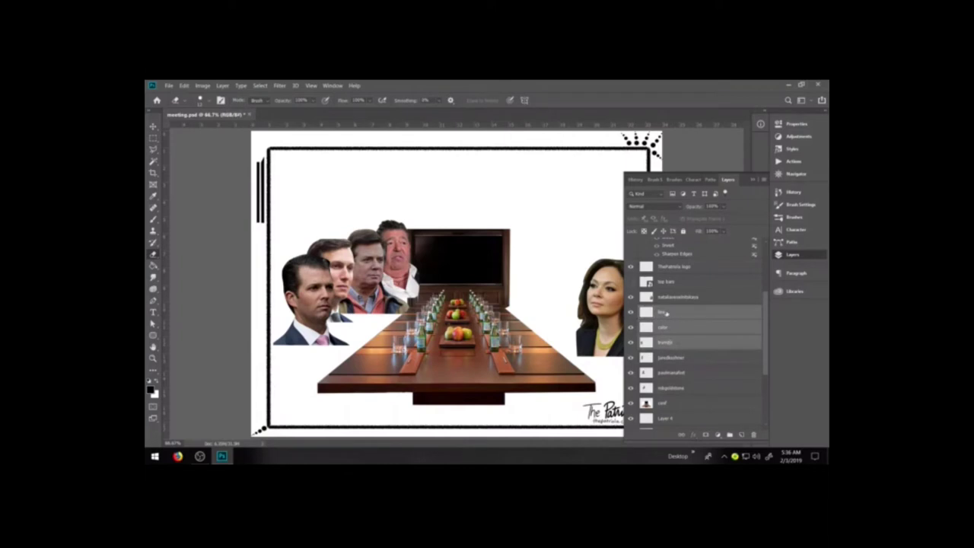
pyautogui.click(664, 313)
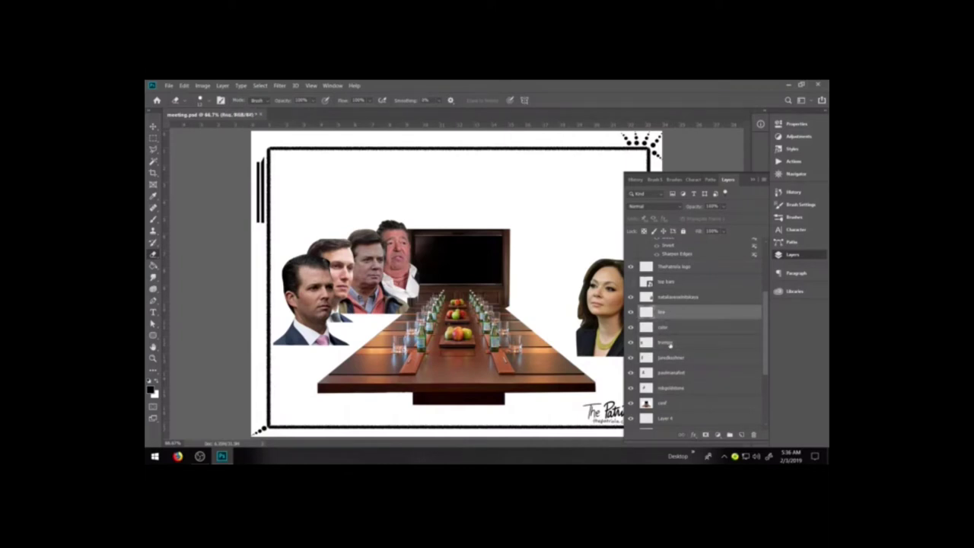
pyautogui.keyDown('shift'); pyautogui.click(670, 344); pyautogui.keyUp('shift')
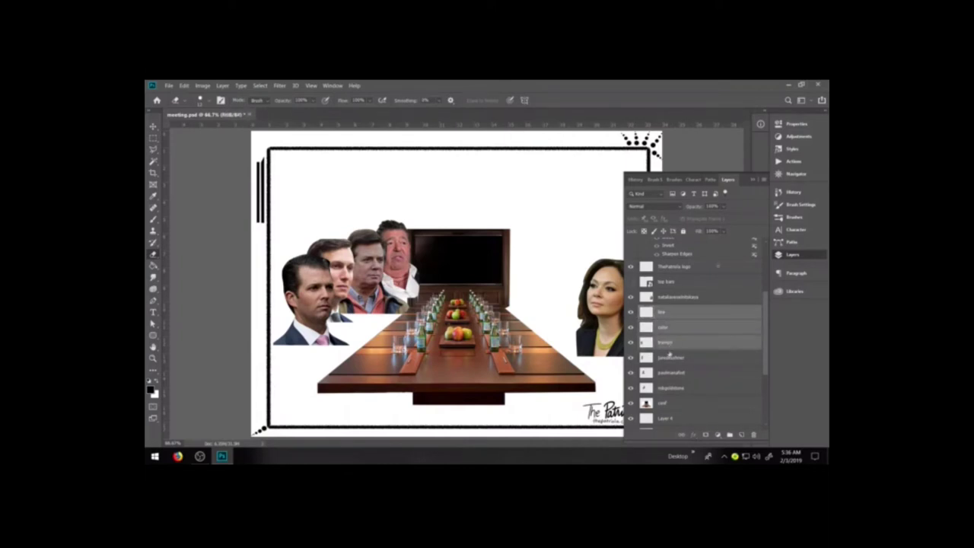
pyautogui.click(763, 180)
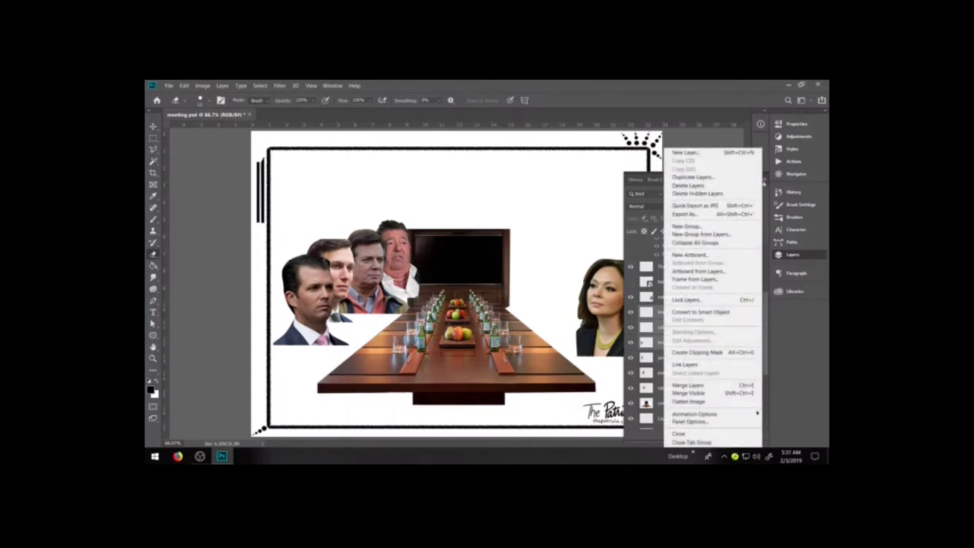
pyautogui.click(703, 235)
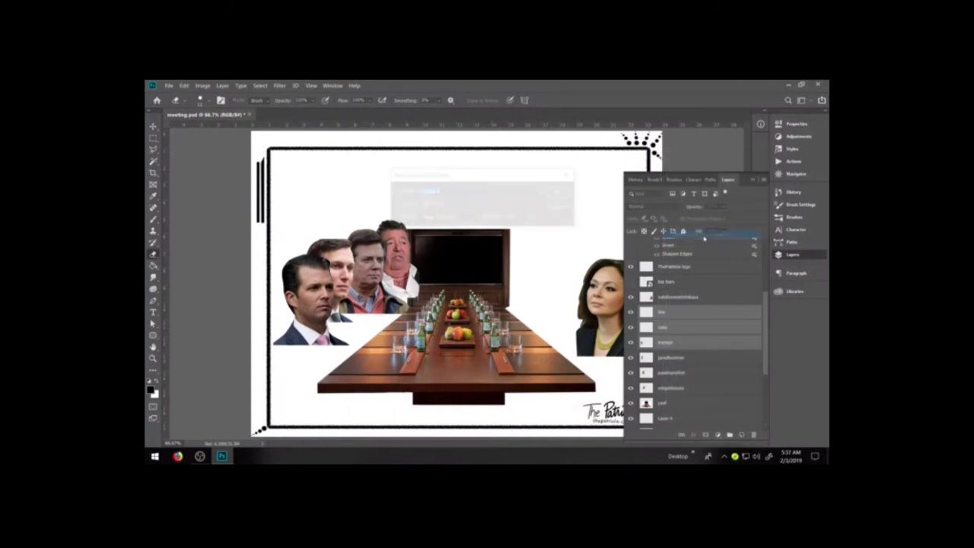
pyautogui.write('Gue')
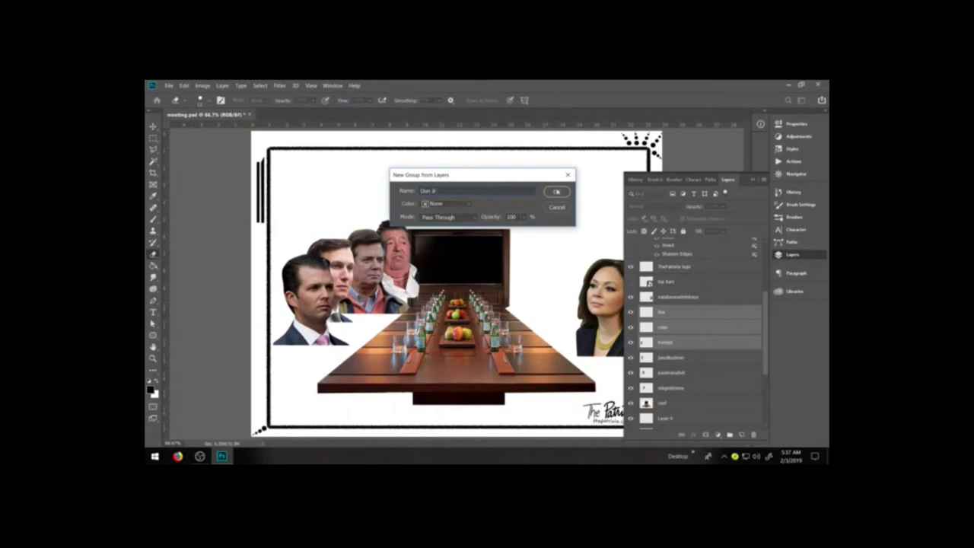
pyautogui.click(556, 192)
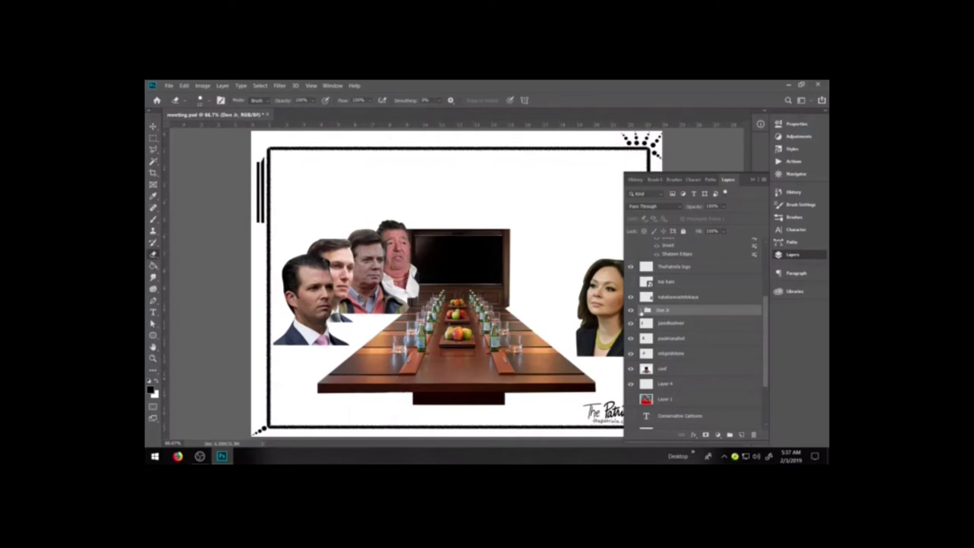
# - Expand the Don Jr group, make its line layer active and zoom in on the frontmost man's portrait
pyautogui.click(640, 311)
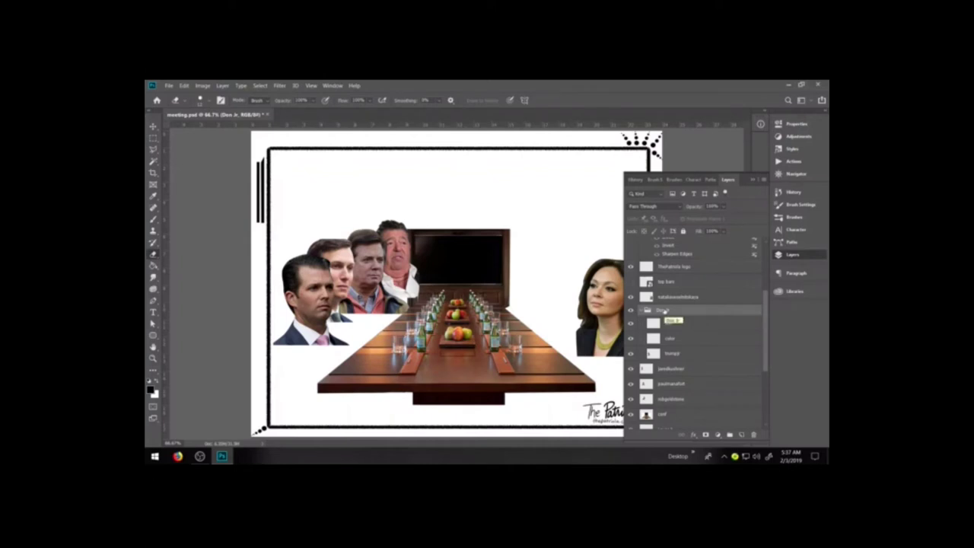
pyautogui.click(153, 142)
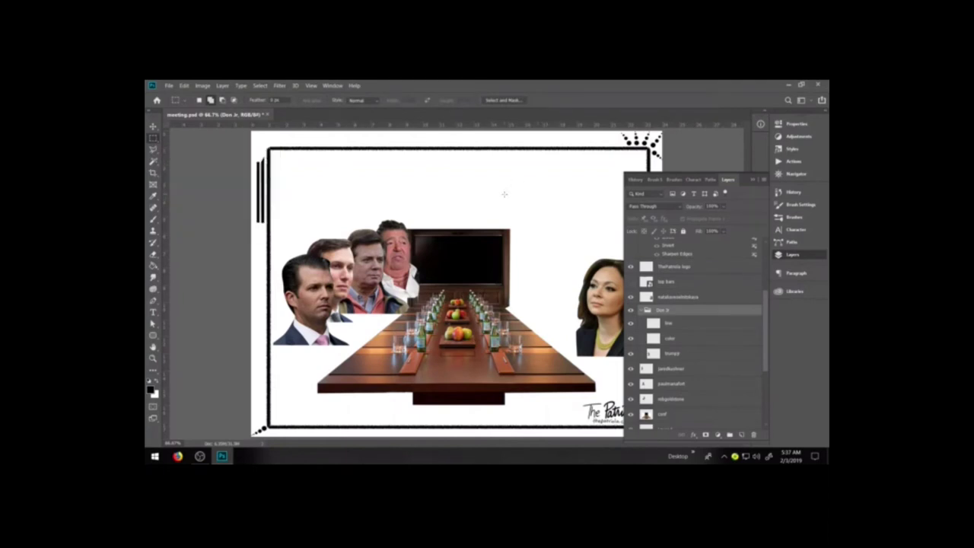
pyautogui.click(677, 324)
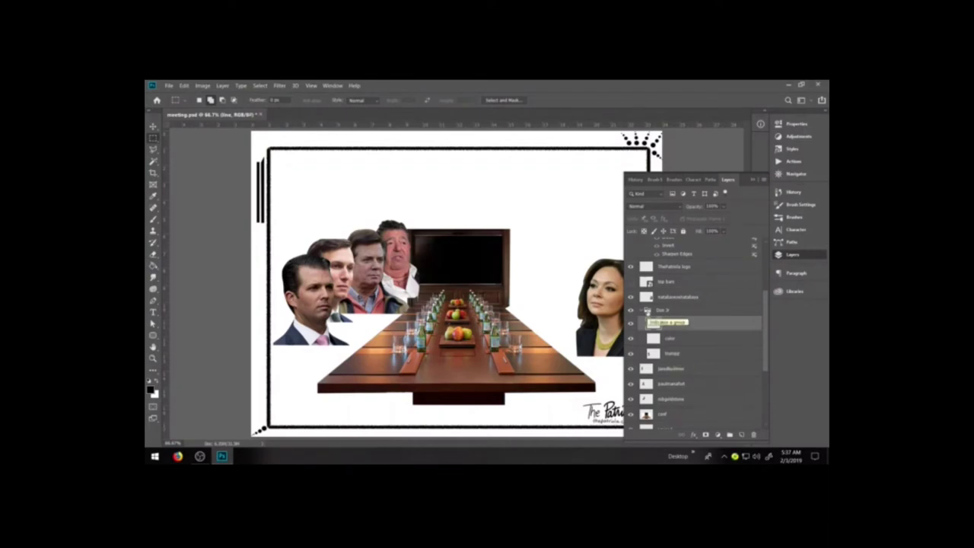
pyautogui.click(677, 312)
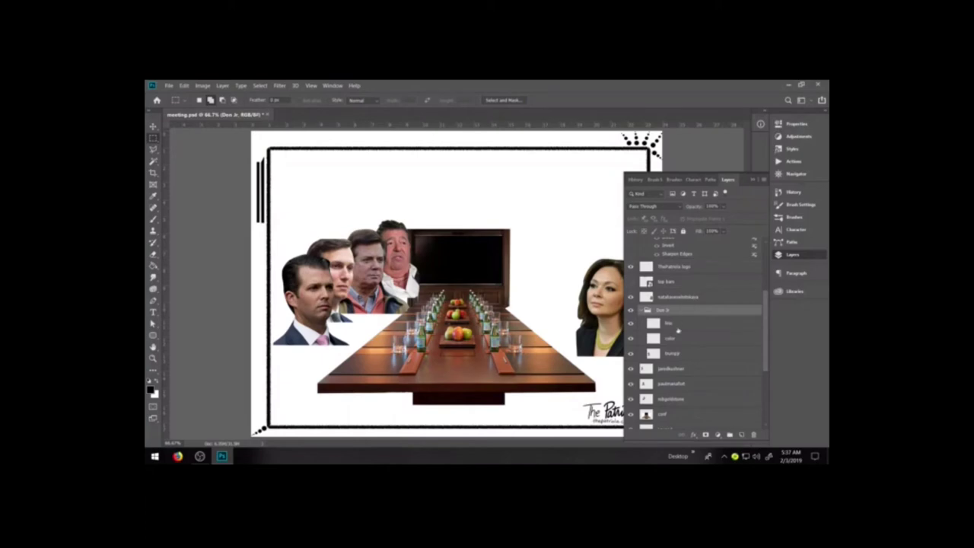
pyautogui.click(677, 327)
pyautogui.click(153, 357)
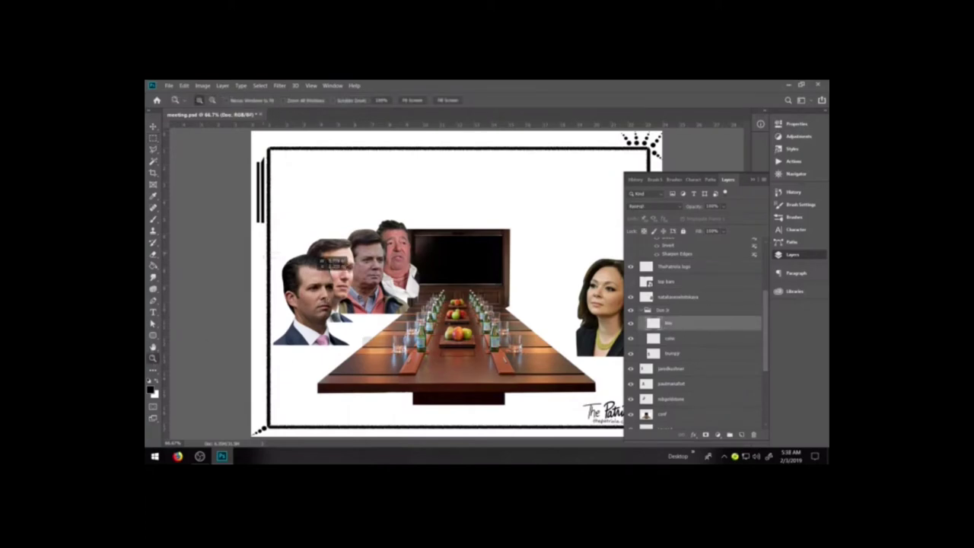
pyautogui.click(365, 348)
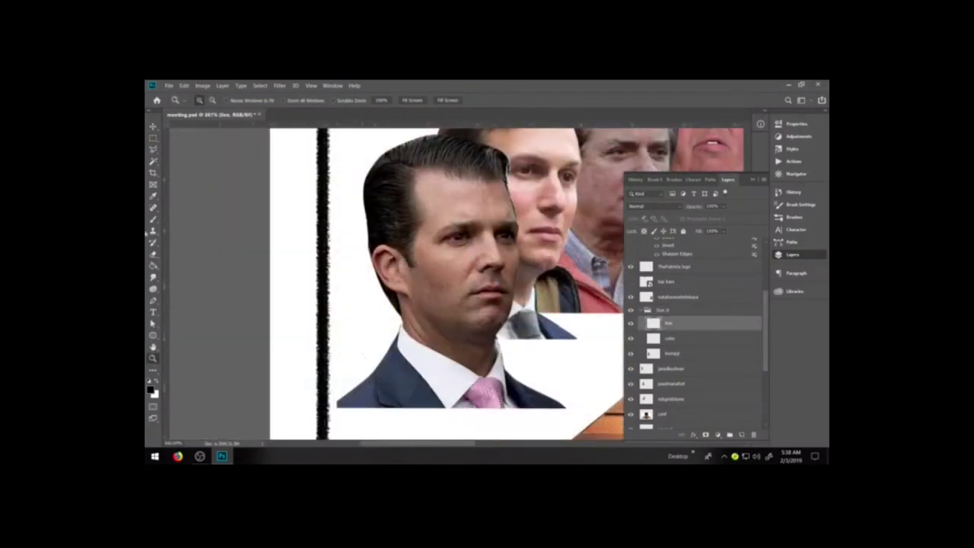
# - Set the Hard Elliptical brush to a size of 4 px with 13% spacing
pyautogui.click(152, 220)
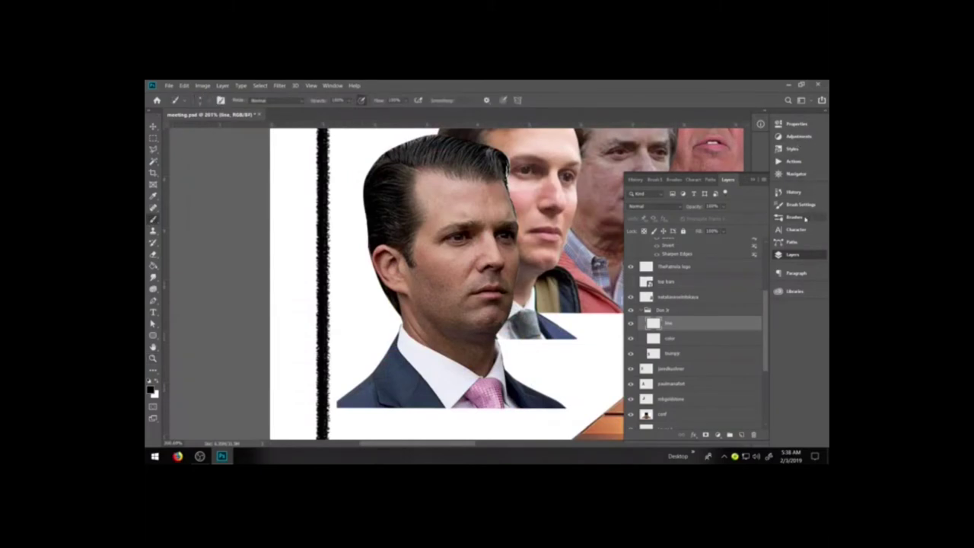
pyautogui.click(805, 219)
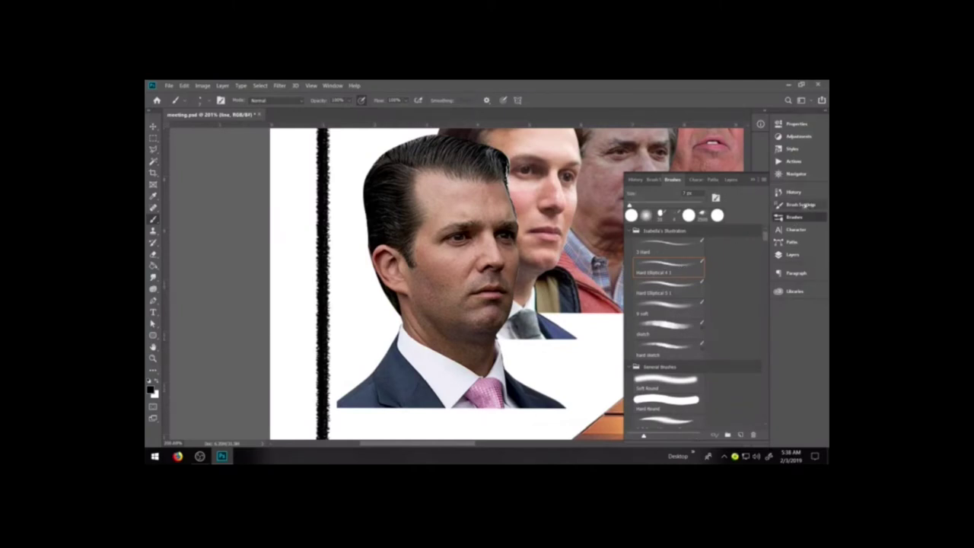
pyautogui.click(805, 205)
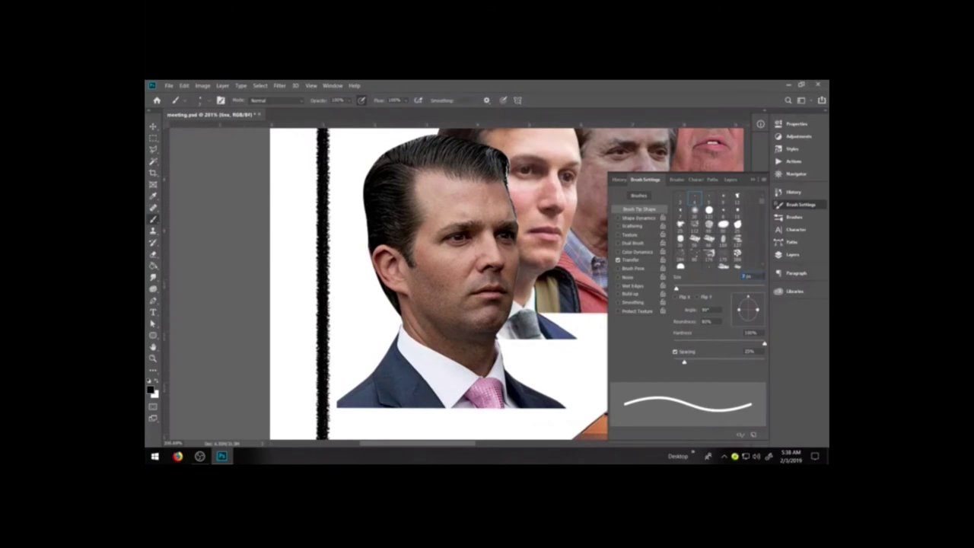
pyautogui.click(801, 204)
pyautogui.click(802, 204)
pyautogui.write('4')
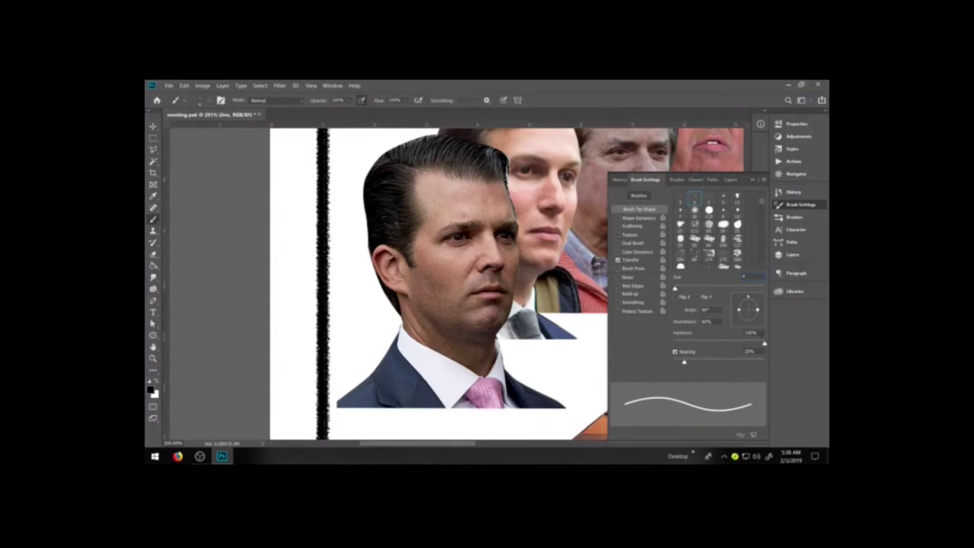
pyautogui.moveTo(684, 363); pyautogui.dragTo(682, 363)
pyautogui.click(749, 352)
pyautogui.write('10')
pyautogui.moveTo(677, 362); pyautogui.dragTo(680, 362)
# - Save the current brush settings as a new brush preset named "cartoon line"
pyautogui.click(763, 181)
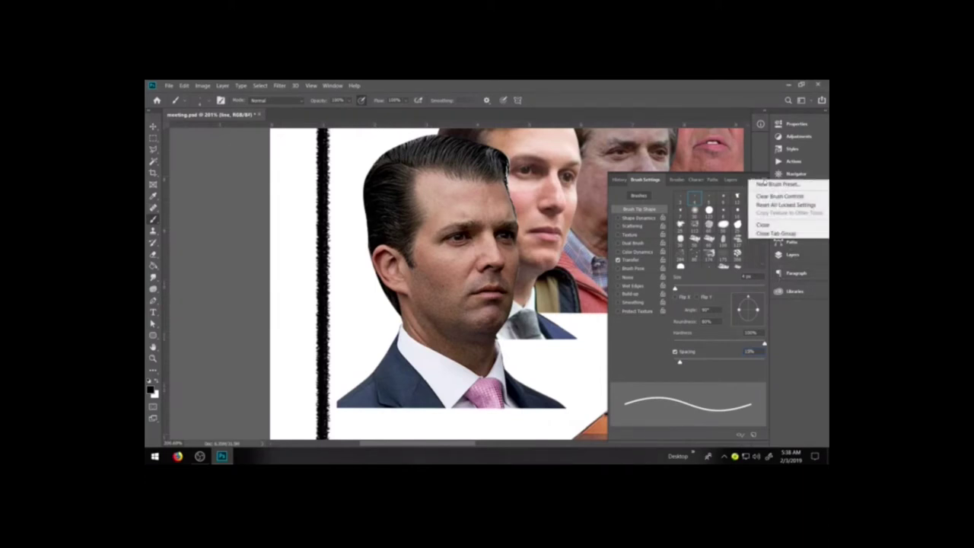
pyautogui.click(764, 180)
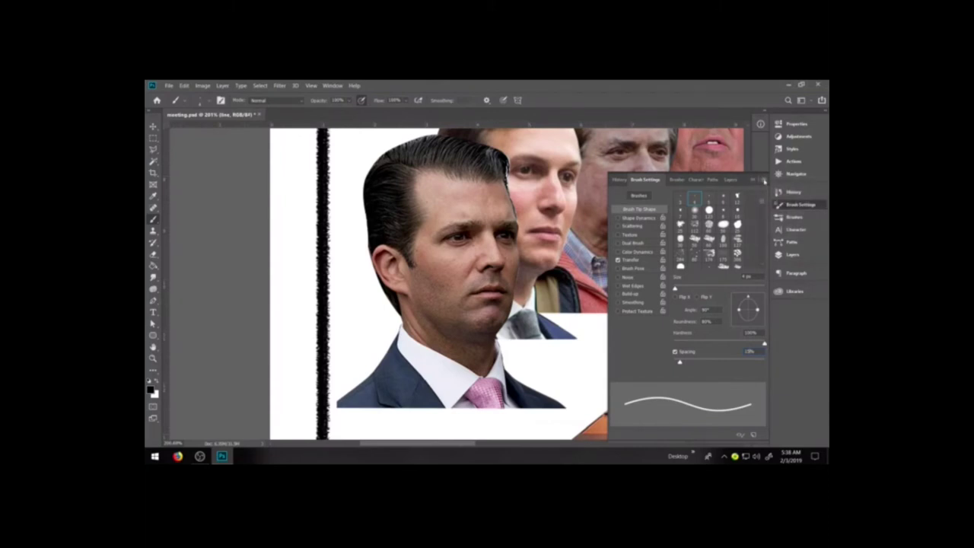
pyautogui.click(764, 180)
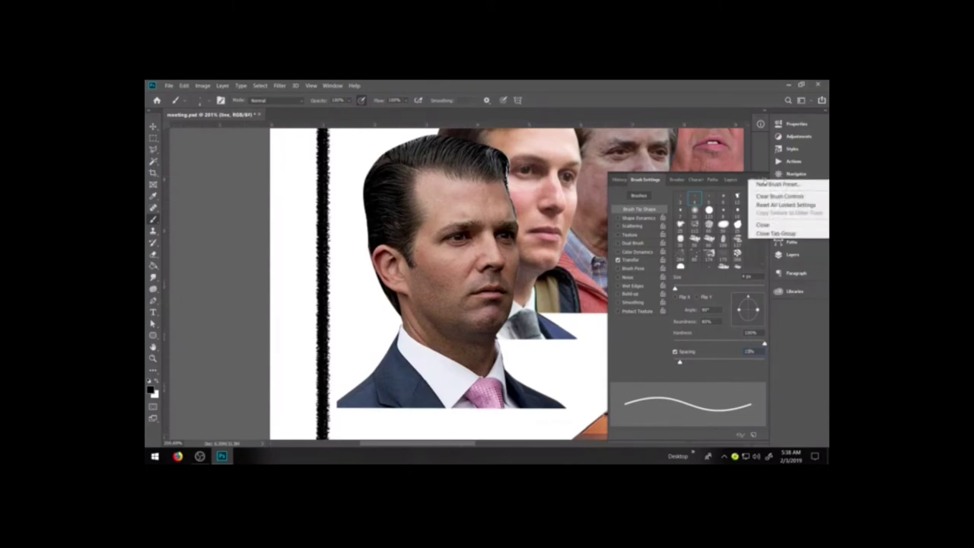
pyautogui.click(767, 185)
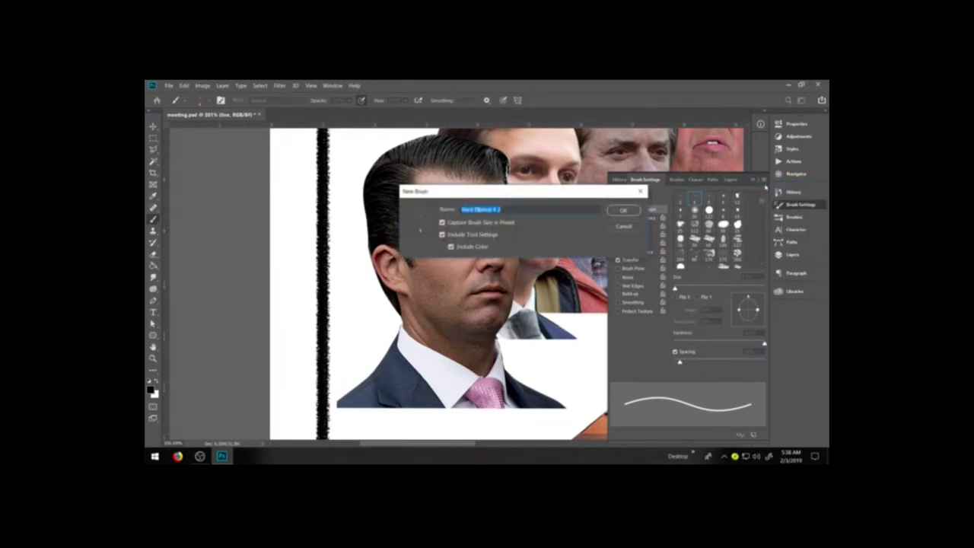
pyautogui.write('cartoon line')
pyautogui.click(622, 210)
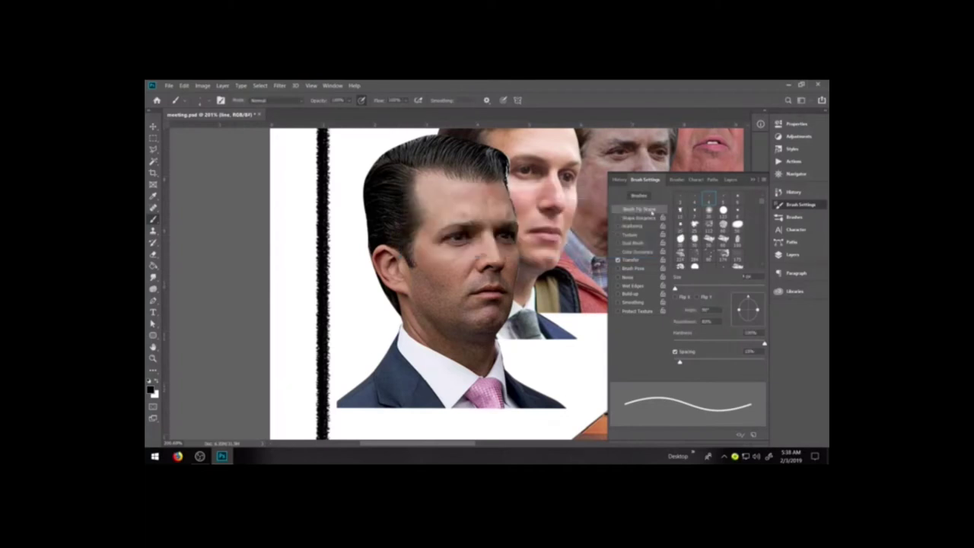
# - Choose the "cartoon line" brush preset and check that the line layer in the Don Jr group is active
pyautogui.click(795, 218)
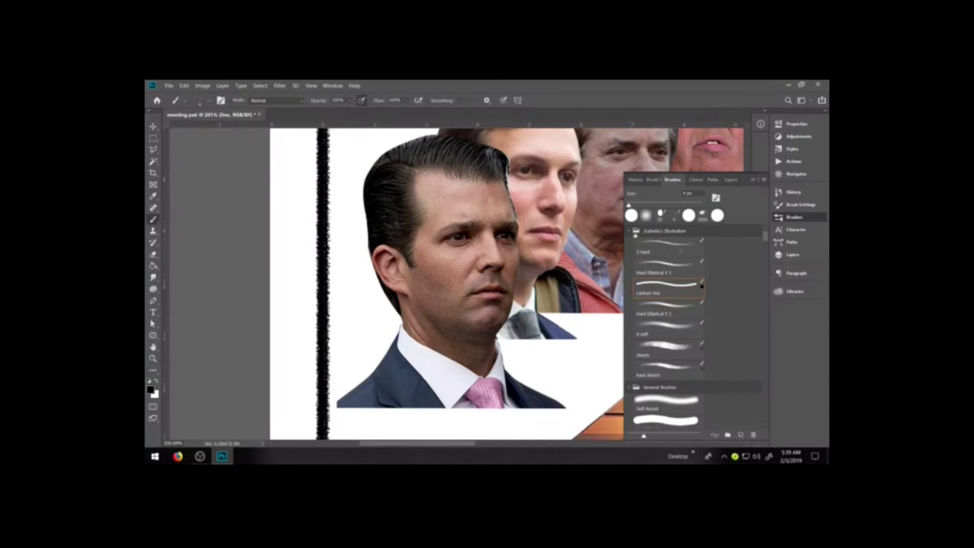
pyautogui.click(660, 343)
pyautogui.click(659, 289)
pyautogui.click(755, 183)
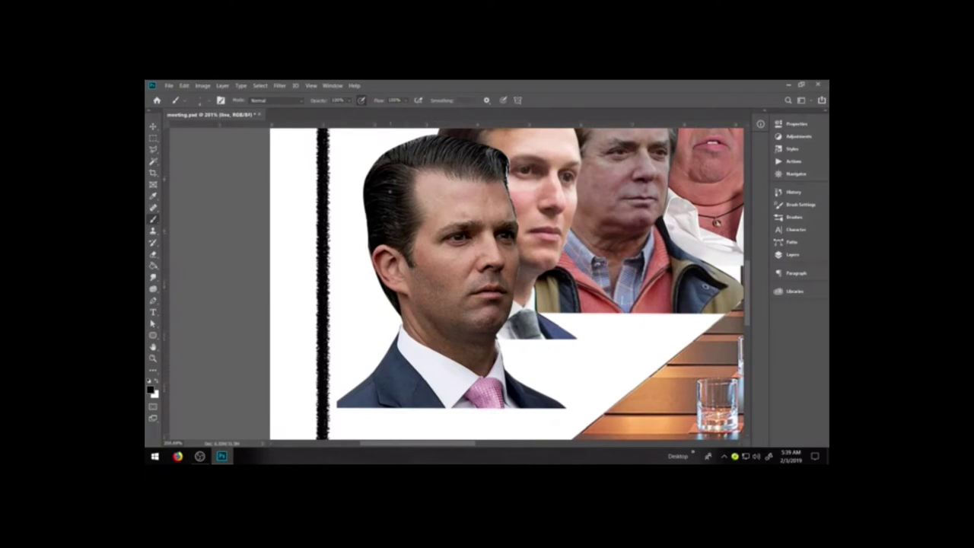
pyautogui.click(792, 254)
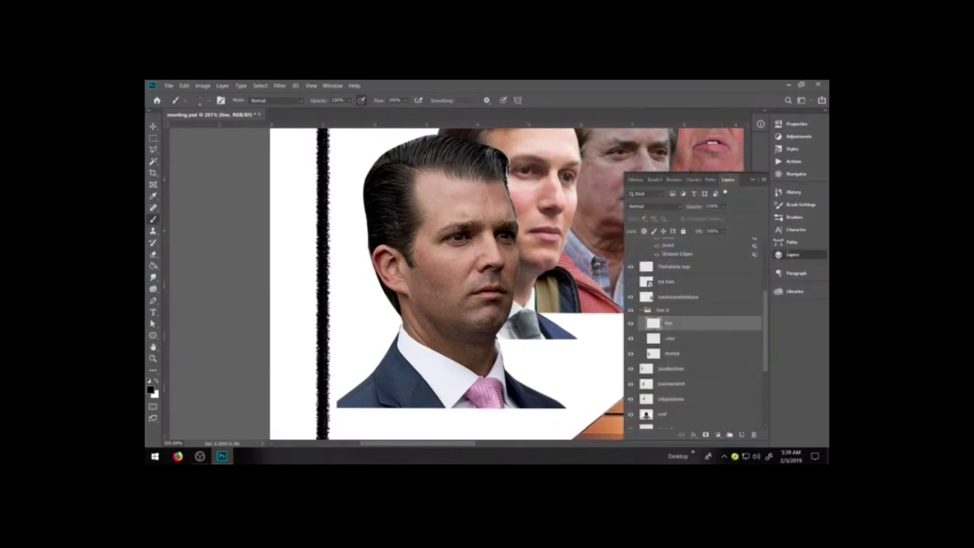
pyautogui.press('F7')
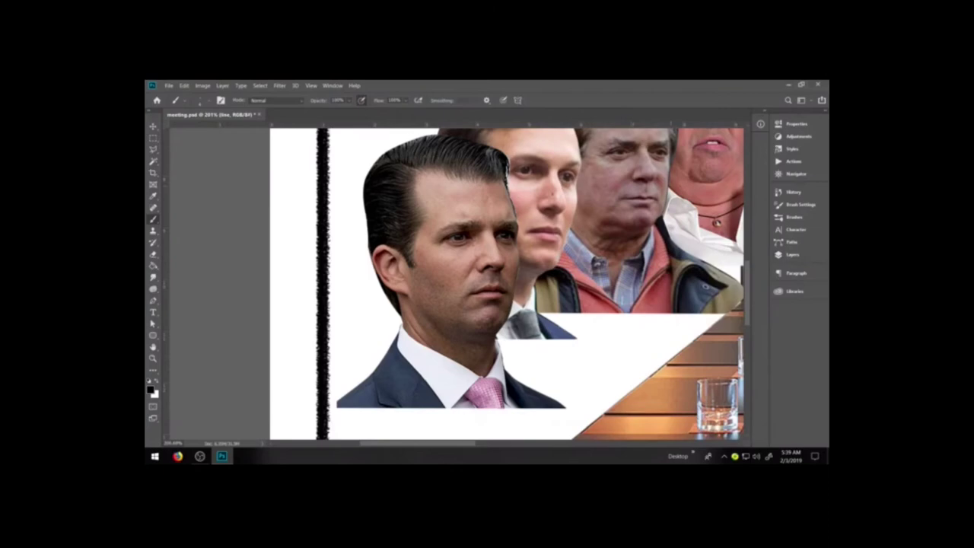
# - Trace a black outline along the frontmost man's face edge from the hairline down to eye level
pyautogui.hotkey('ctrl', '+')
pyautogui.press('h')
pyautogui.moveTo(582, 245); pyautogui.dragTo(567, 327)
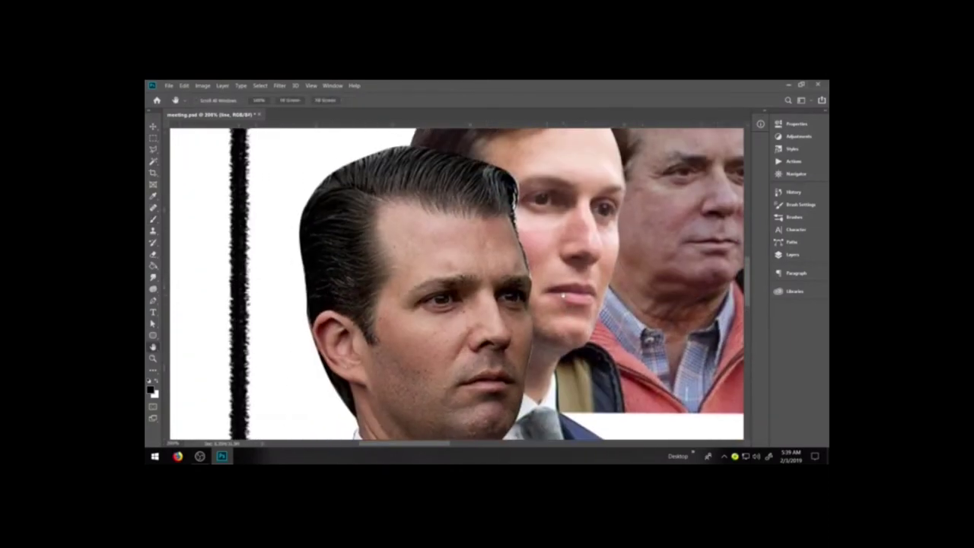
pyautogui.hotkey('ctrl', '+')
pyautogui.press('b')
pyautogui.moveTo(528, 193)
pyautogui.mouseDown()
pyautogui.moveTo(552, 266)
pyautogui.moveTo(555, 321)
pyautogui.mouseUp()
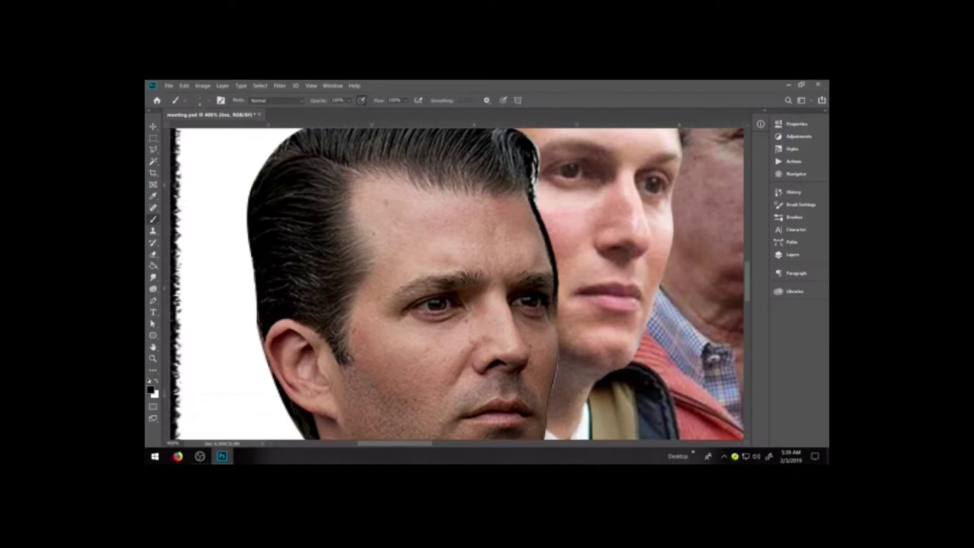
# - Draw two test strokes across the forehead and undo both
pyautogui.moveTo(385, 239); pyautogui.dragTo(481, 218)
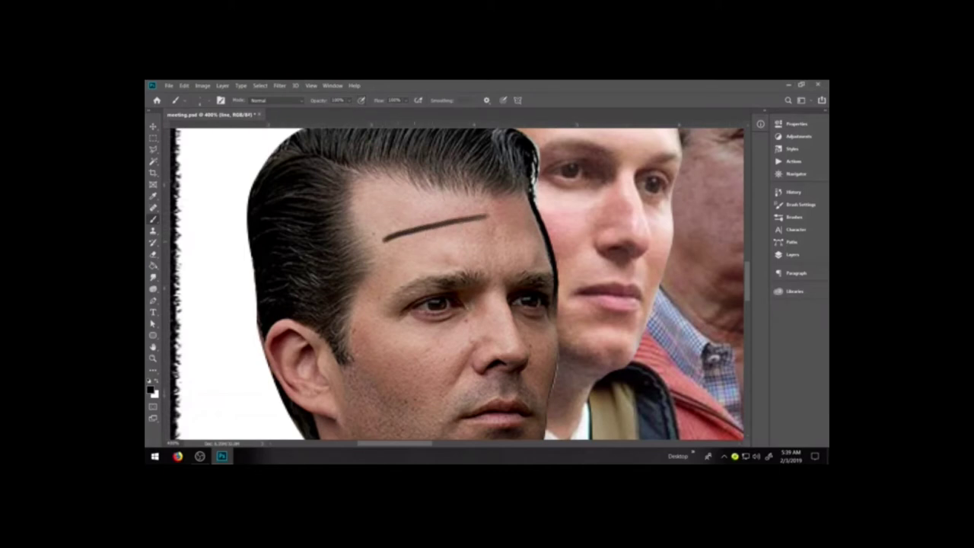
pyautogui.moveTo(390, 251); pyautogui.dragTo(494, 225)
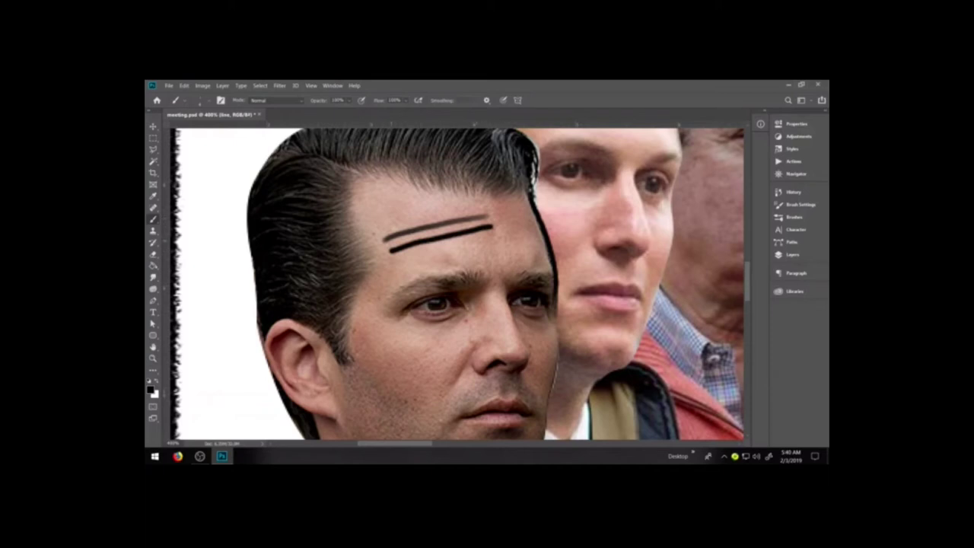
pyautogui.hotkey('ctrl', 'z')
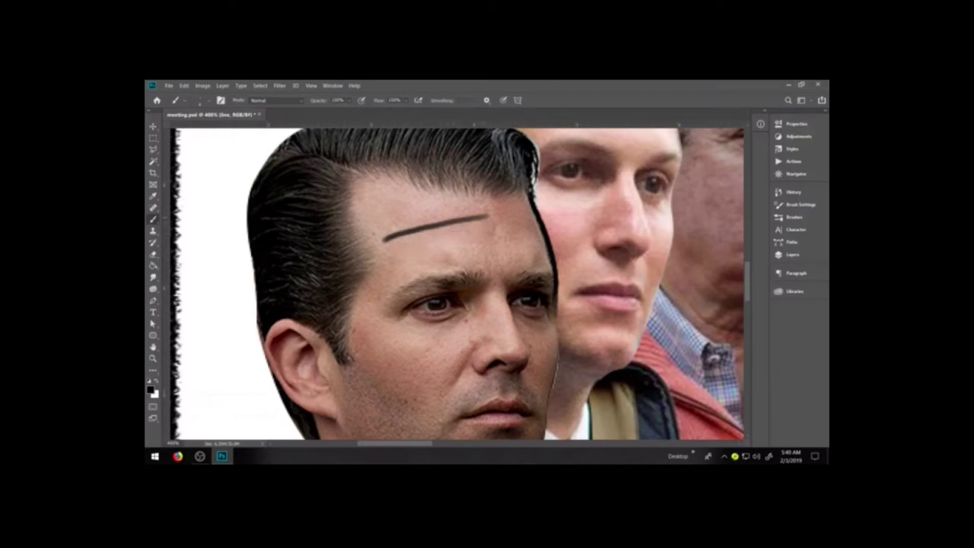
pyautogui.hotkey('ctrl', 'z')
# - Try to continue the face outline down along the cheek, and undo the outline strokes
pyautogui.moveTo(555, 287)
pyautogui.mouseDown()
pyautogui.moveTo(558, 371)
pyautogui.moveTo(546, 398)
pyautogui.mouseUp()
pyautogui.press('space')
pyautogui.moveTo(572, 362); pyautogui.dragTo(574, 314)
pyautogui.scroll(-5, 574, 314)
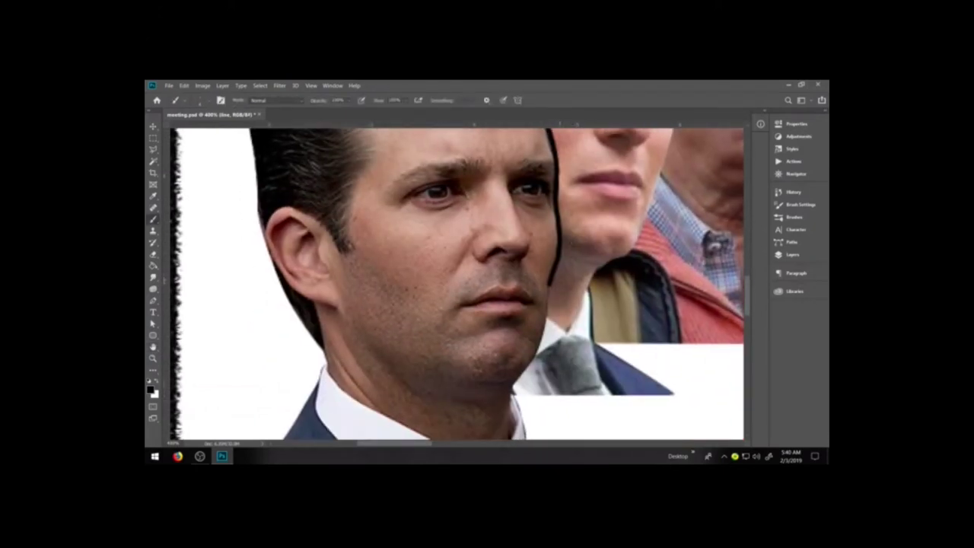
pyautogui.moveTo(589, 240); pyautogui.dragTo(595, 312)
pyautogui.hotkey('ctrl', 'z')
pyautogui.scroll(8, 457, 282)
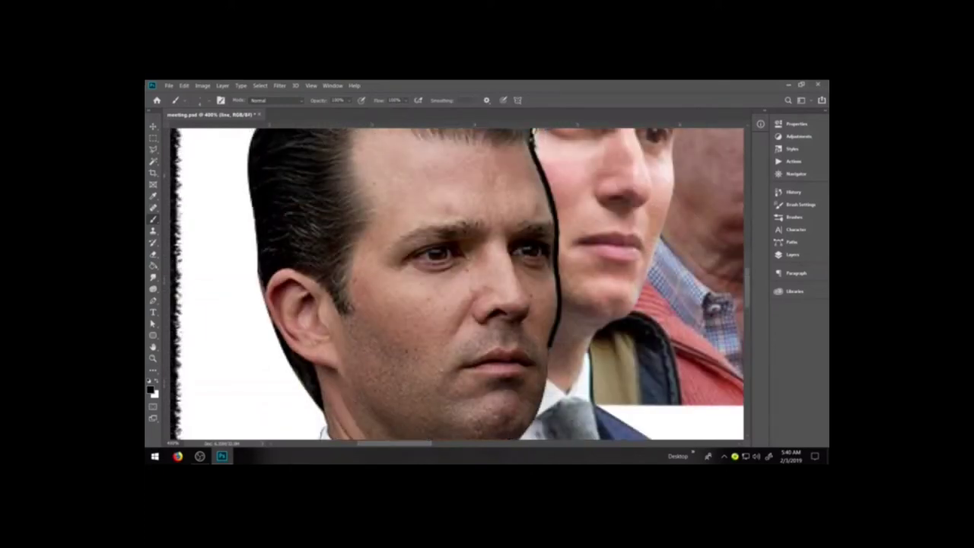
pyautogui.scroll(-4, 456, 282)
pyautogui.hotkey('ctrl', 'z')
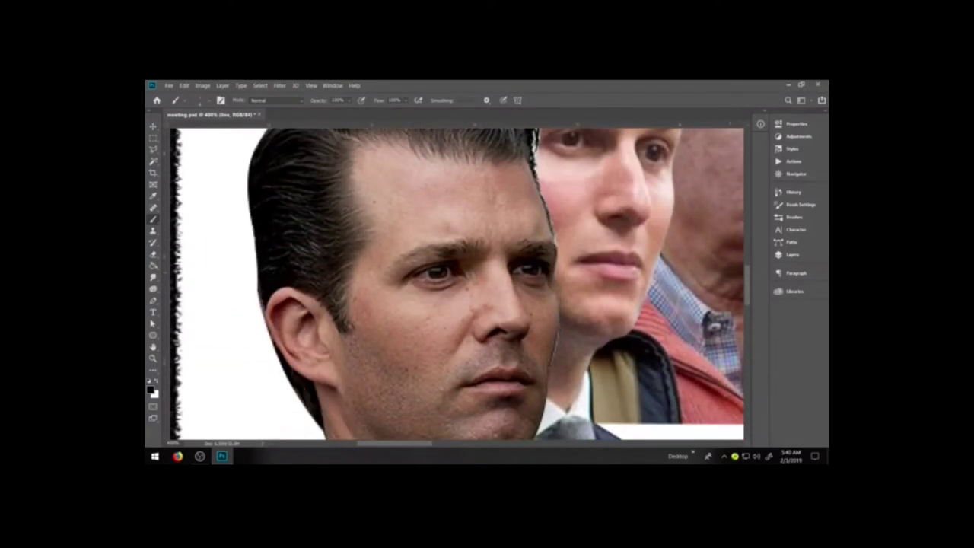
# - Reduce the brush size slightly, save it as a new brush preset with "cartoon" in its name, and select that preset
pyautogui.click(799, 204)
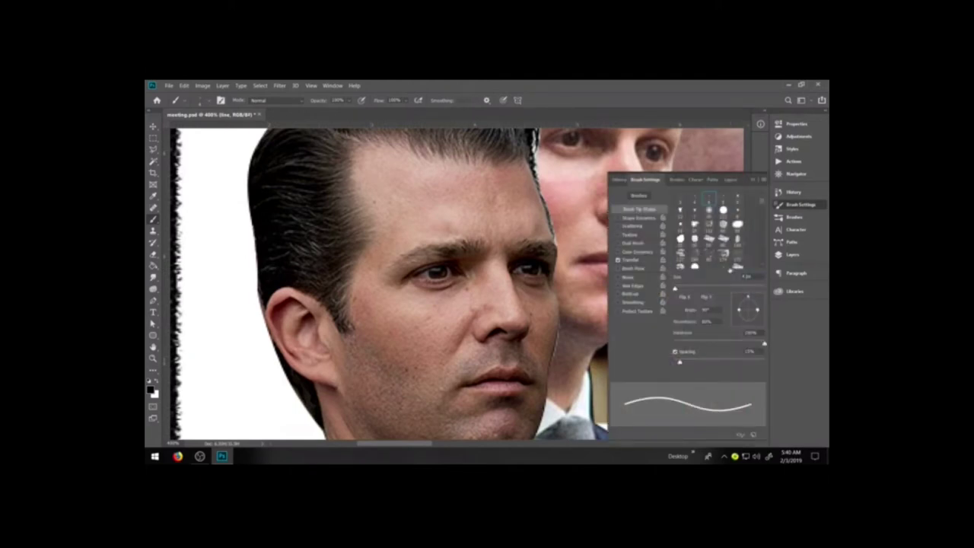
pyautogui.press('[')
pyautogui.click(764, 179)
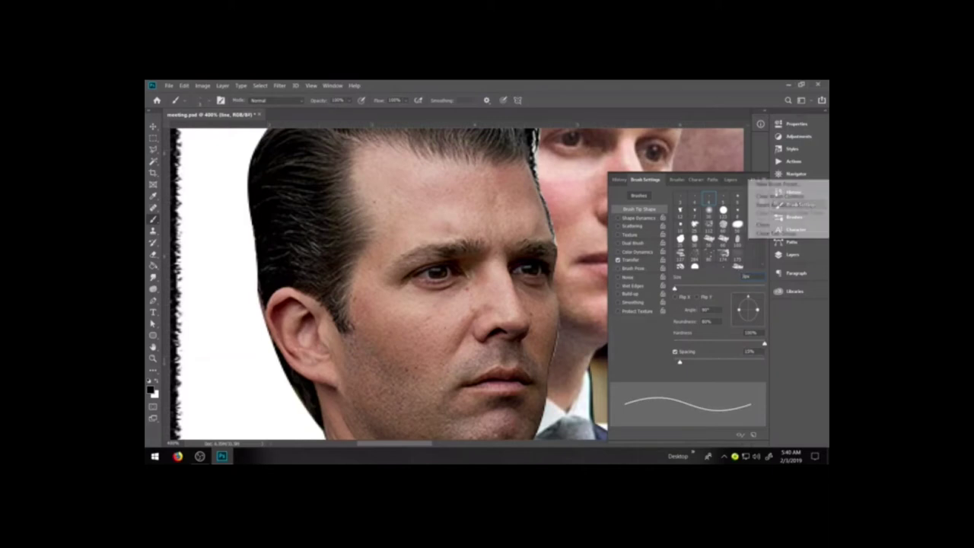
pyautogui.click(772, 190)
pyautogui.write('2')
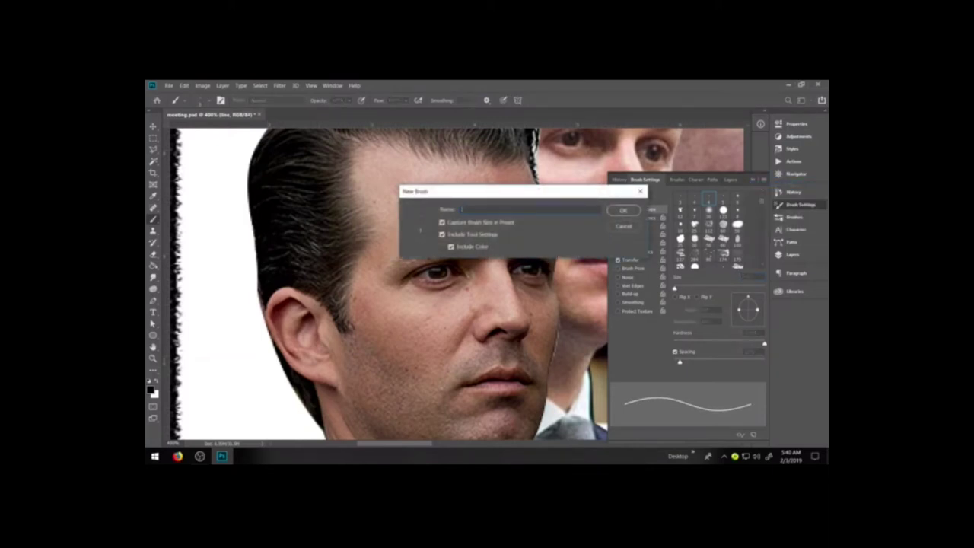
pyautogui.write(' cartoon')
pyautogui.press('Return')
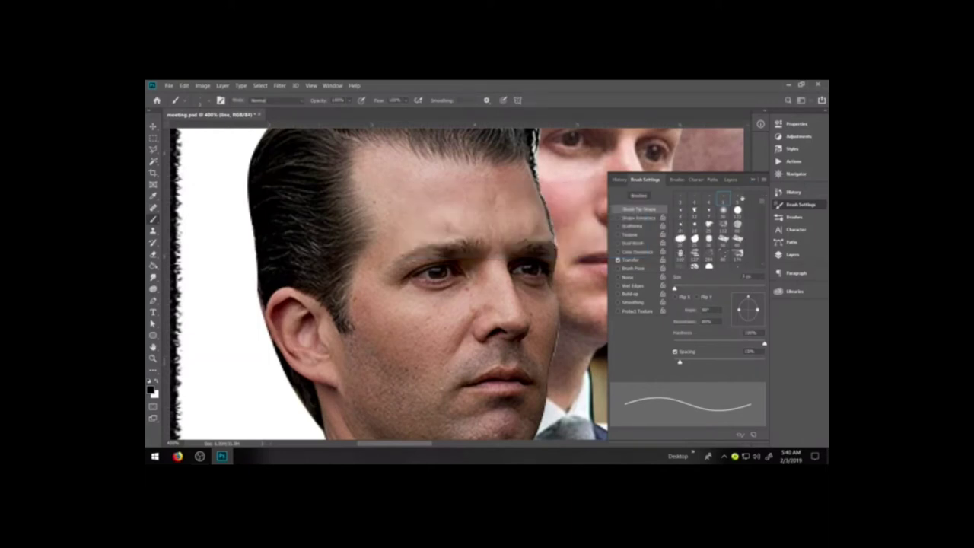
pyautogui.click(675, 179)
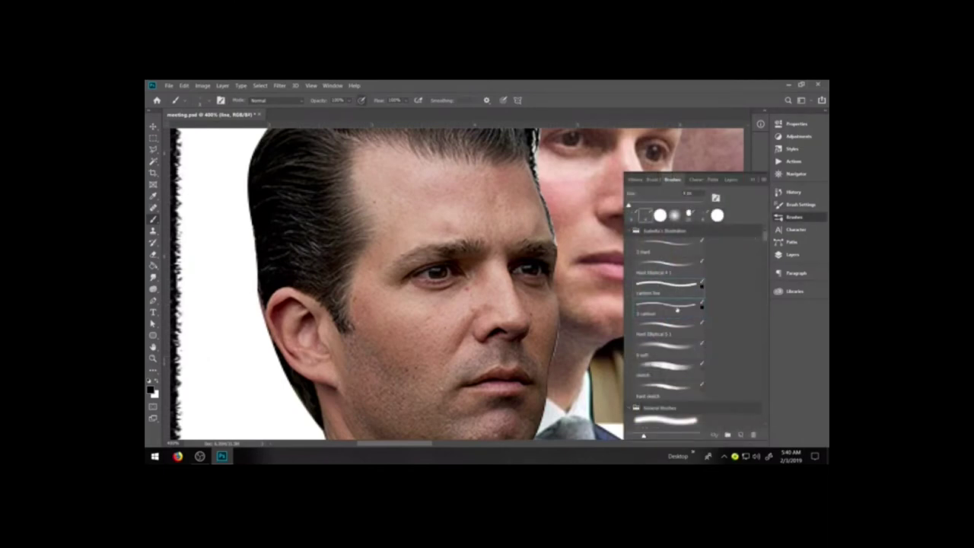
pyautogui.doubleClick(667, 308)
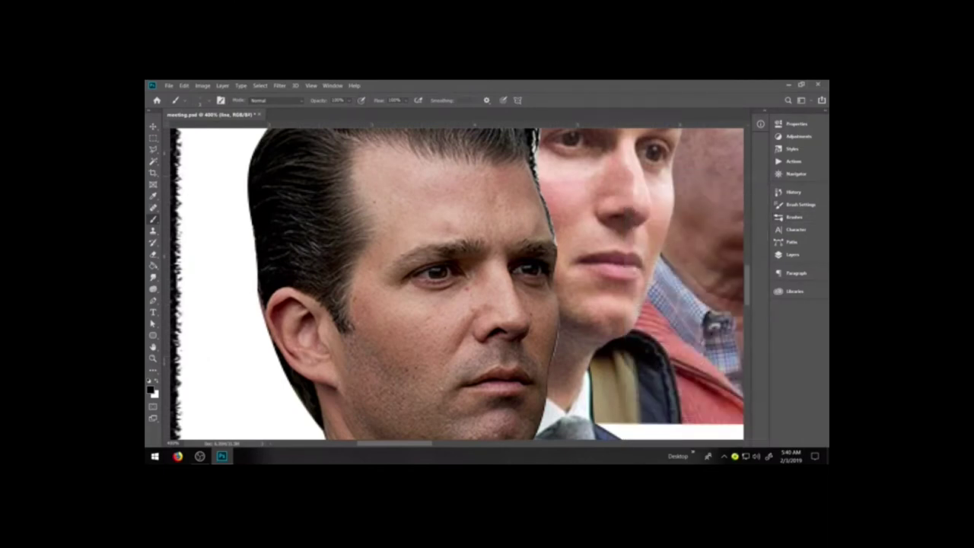
# - Trace a black outline along the frontmost man's face edge from the hairline past the cheek to under the chin
pyautogui.moveTo(533, 168)
pyautogui.mouseDown()
pyautogui.moveTo(529, 131)
pyautogui.moveTo(555, 244)
pyautogui.moveTo(547, 381)
pyautogui.mouseUp()
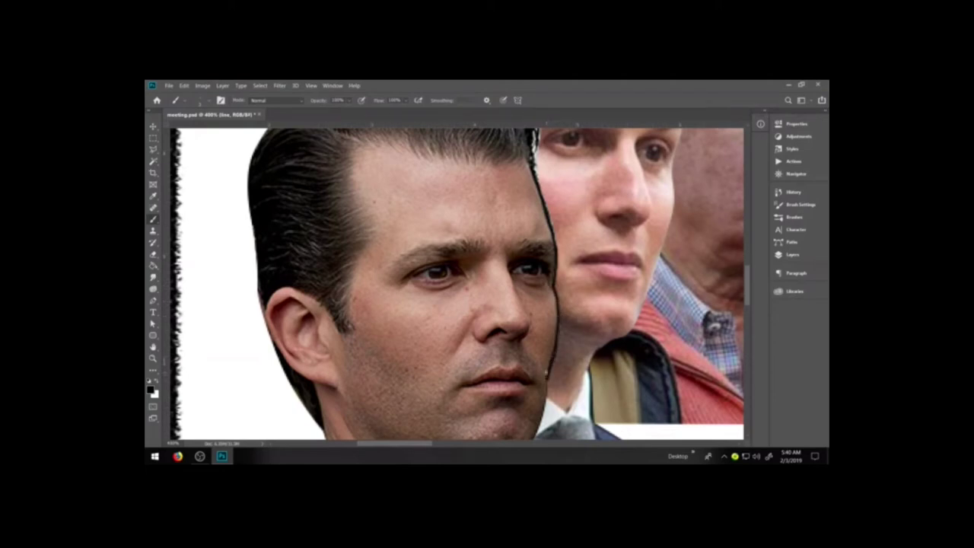
pyautogui.press('space')
pyautogui.moveTo(581, 344); pyautogui.dragTo(604, 244)
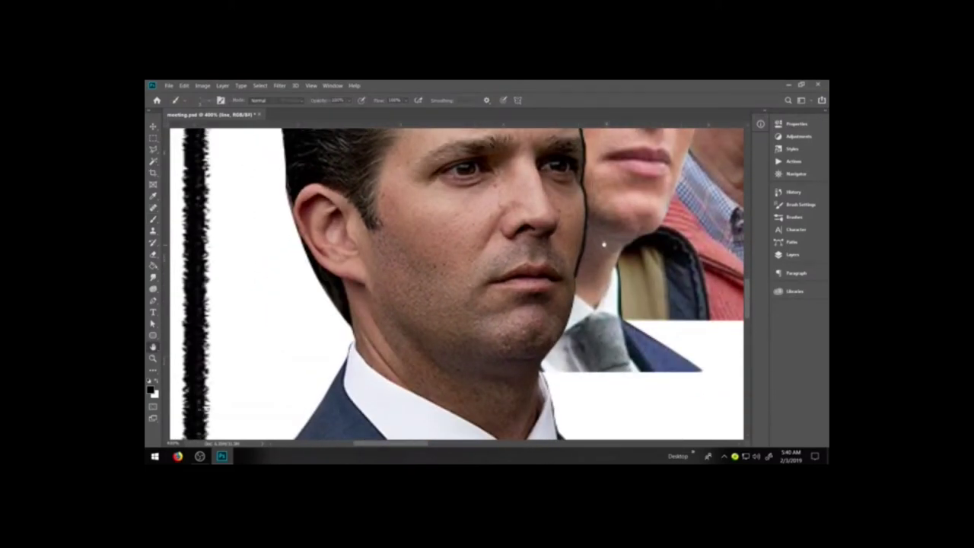
pyautogui.moveTo(576, 273)
pyautogui.mouseDown()
pyautogui.moveTo(565, 327)
pyautogui.moveTo(541, 370)
pyautogui.mouseUp()
pyautogui.moveTo(575, 276)
pyautogui.mouseDown()
pyautogui.moveTo(568, 323)
pyautogui.moveTo(536, 356)
pyautogui.mouseUp()
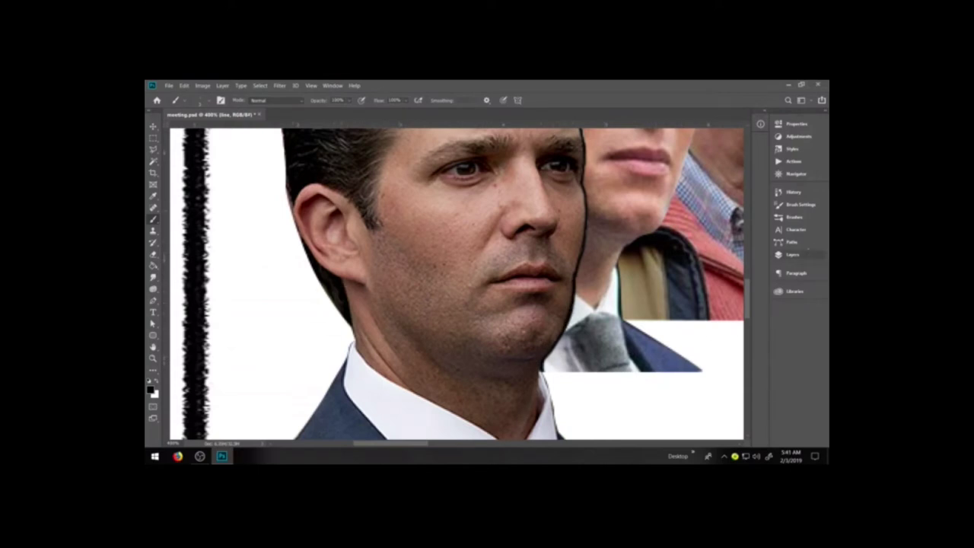
# - Hide the three portrait layers directly below the Don Jr group
pyautogui.click(791, 254)
pyautogui.moveTo(632, 370); pyautogui.dragTo(631, 403)
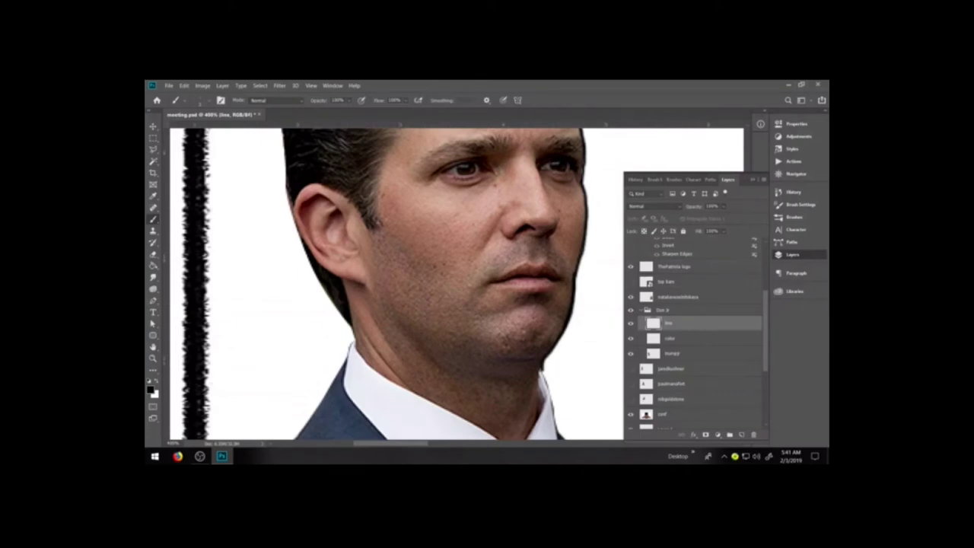
pyautogui.click(752, 180)
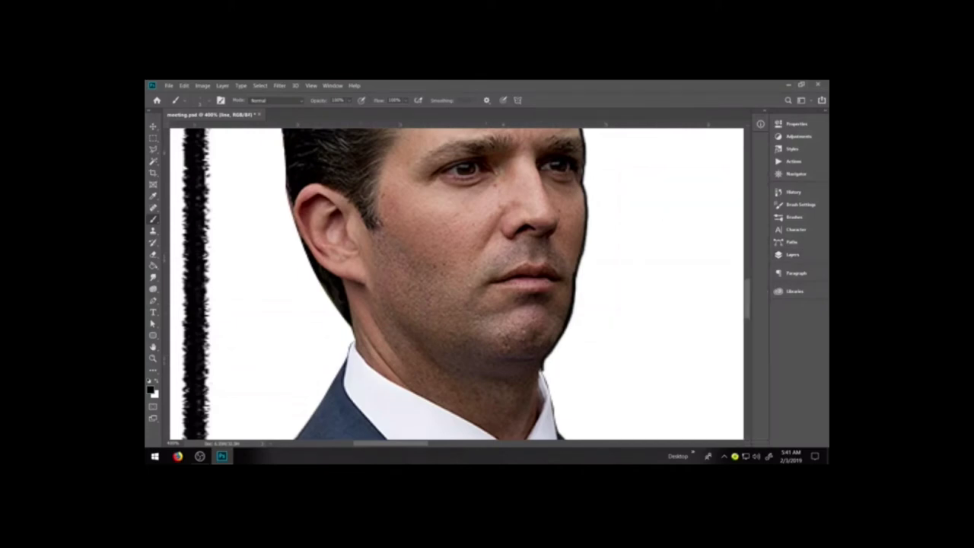
# - Lower the opacity of the portrait photo layer in the Don Jr group and make its line layer active again
pyautogui.moveTo(548, 233); pyautogui.dragTo(574, 368)
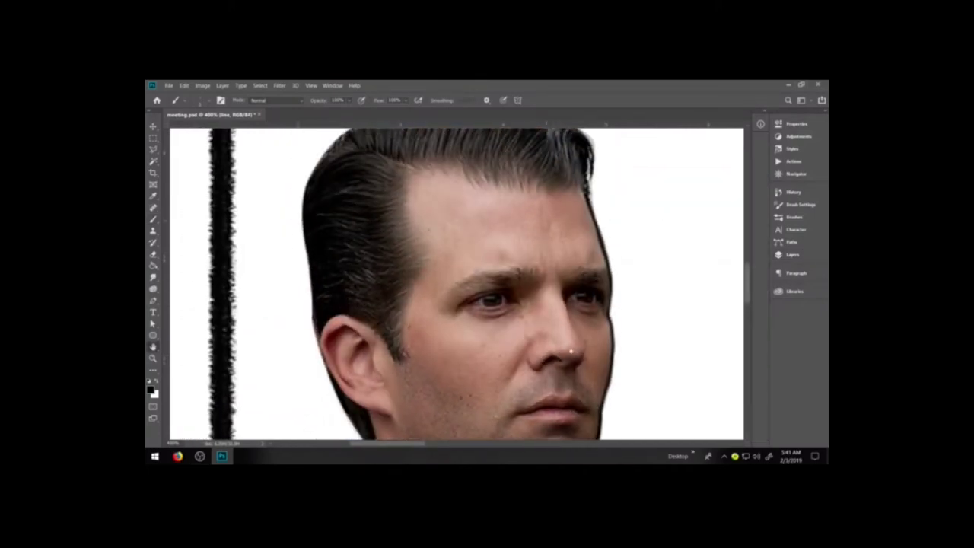
pyautogui.moveTo(550, 227); pyautogui.dragTo(555, 334)
pyautogui.press('b')
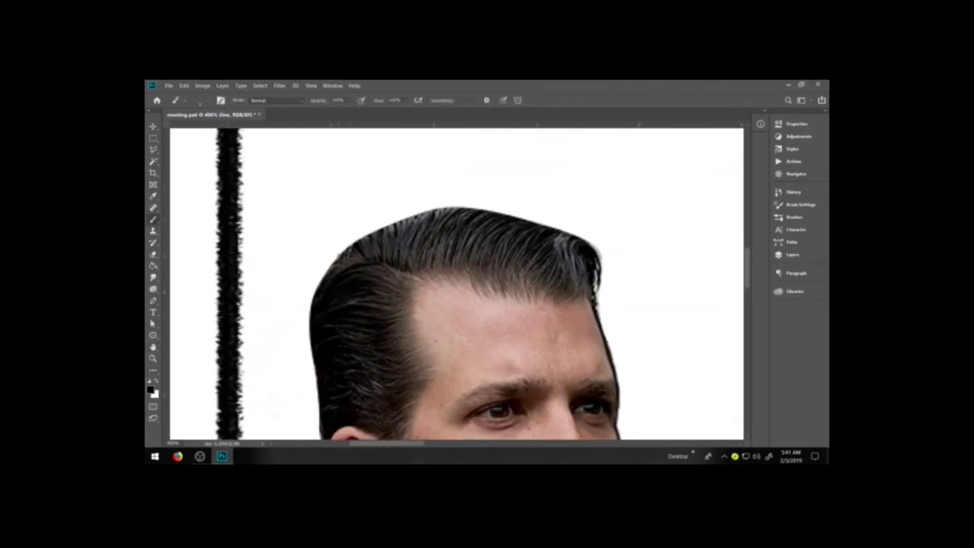
pyautogui.click(791, 254)
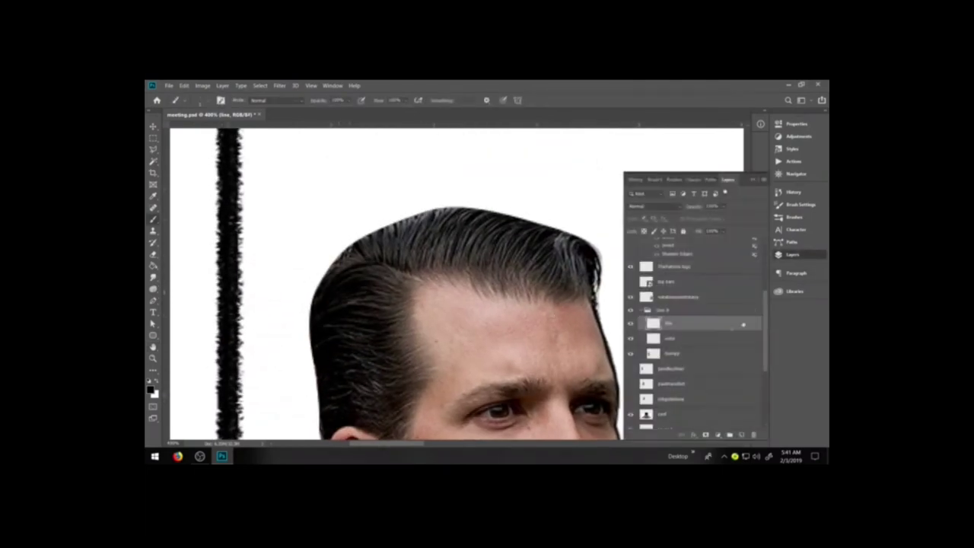
pyautogui.click(686, 355)
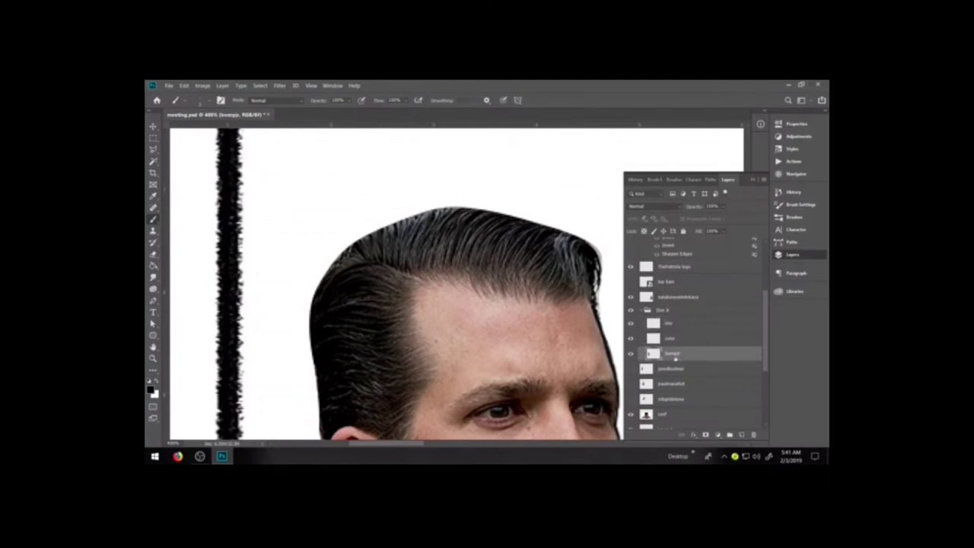
pyautogui.click(724, 206)
pyautogui.moveTo(727, 218); pyautogui.dragTo(711, 218)
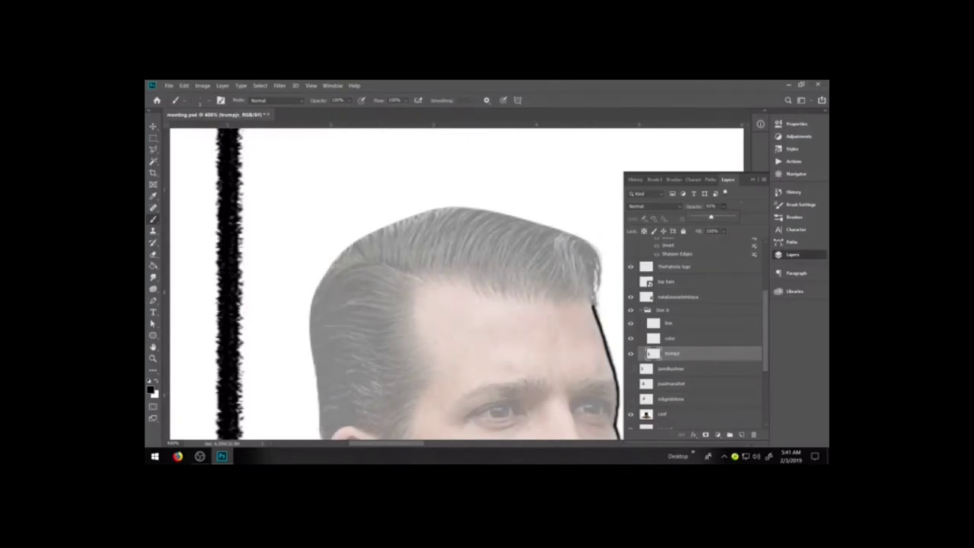
pyautogui.click(681, 325)
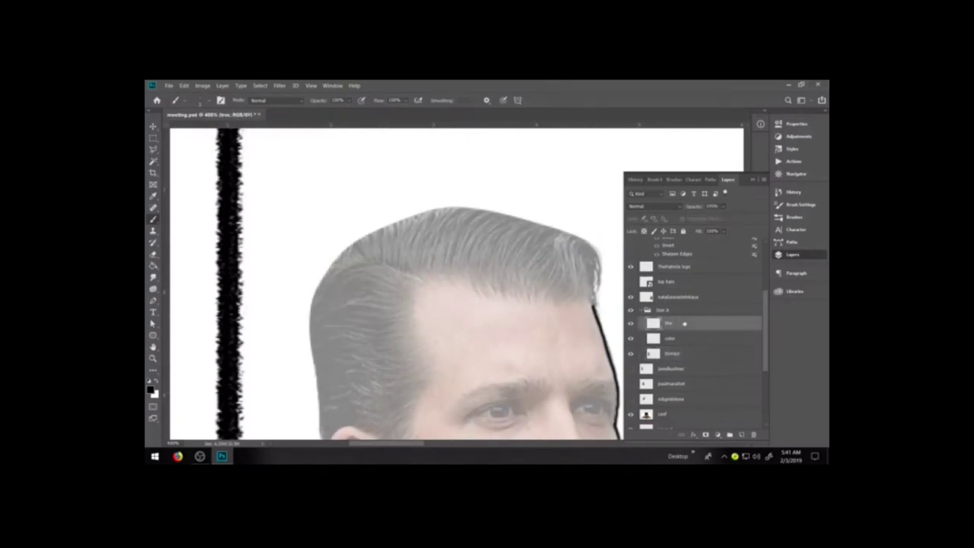
pyautogui.press('F7')
# - Trace the top of the hair from the parting over the crown and around the front quiff to the forehead outline
pyautogui.moveTo(345, 248)
pyautogui.mouseDown()
pyautogui.moveTo(440, 208)
pyautogui.moveTo(534, 222)
pyautogui.mouseUp()
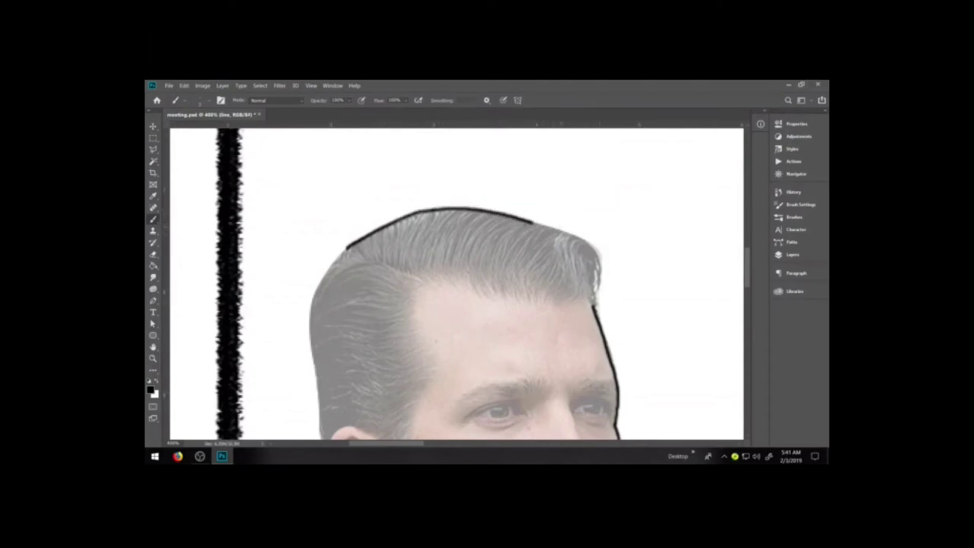
pyautogui.press('r')
pyautogui.moveTo(655, 251); pyautogui.dragTo(513, 201)
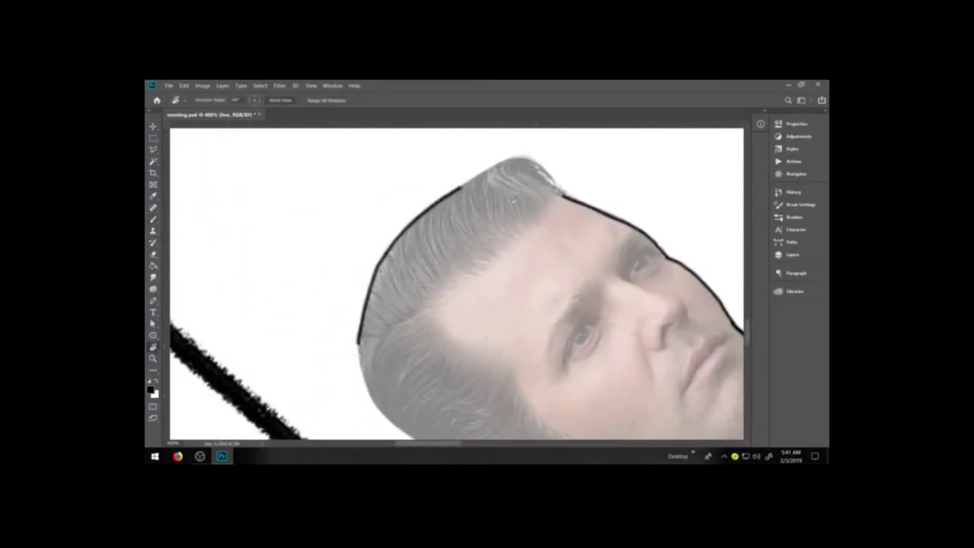
pyautogui.press('h')
pyautogui.moveTo(525, 226); pyautogui.dragTo(518, 333)
pyautogui.press('b')
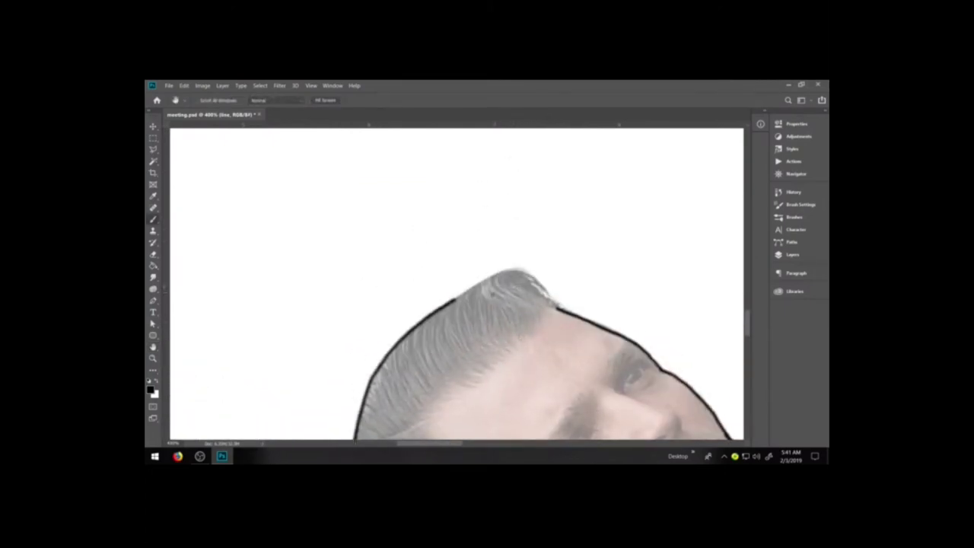
pyautogui.moveTo(455, 299)
pyautogui.mouseDown()
pyautogui.moveTo(511, 269)
pyautogui.moveTo(531, 274)
pyautogui.moveTo(560, 309)
pyautogui.mouseUp()
# - Rotate the canvas and trace the back of the hair from behind the ear up to the crown outline
pyautogui.press('space')
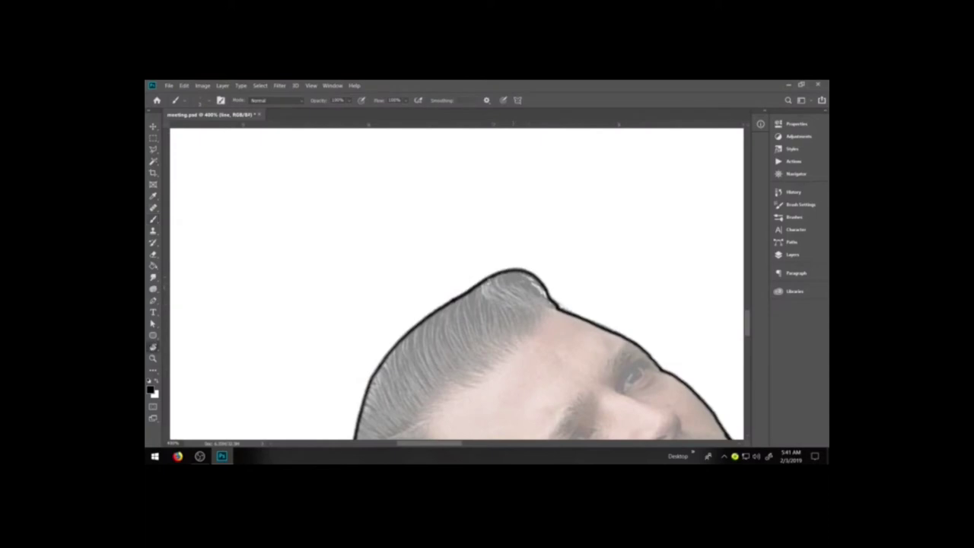
pyautogui.moveTo(458, 323)
pyautogui.mouseDown()
pyautogui.moveTo(470, 251)
pyautogui.moveTo(426, 278)
pyautogui.moveTo(617, 326)
pyautogui.moveTo(630, 342)
pyautogui.mouseUp()
pyautogui.press('space')
pyautogui.moveTo(468, 285)
pyautogui.mouseDown()
pyautogui.moveTo(498, 290)
pyautogui.moveTo(492, 256)
pyautogui.moveTo(504, 282)
pyautogui.moveTo(416, 300)
pyautogui.moveTo(457, 291)
pyautogui.moveTo(522, 304)
pyautogui.mouseUp()
pyautogui.press('r')
pyautogui.press('b')
pyautogui.moveTo(514, 257)
pyautogui.mouseDown()
pyautogui.moveTo(608, 265)
pyautogui.moveTo(656, 313)
pyautogui.mouseUp()
# - Shrink the eraser and clean up the join between the back-of-hair and crown outlines
pyautogui.press('e')
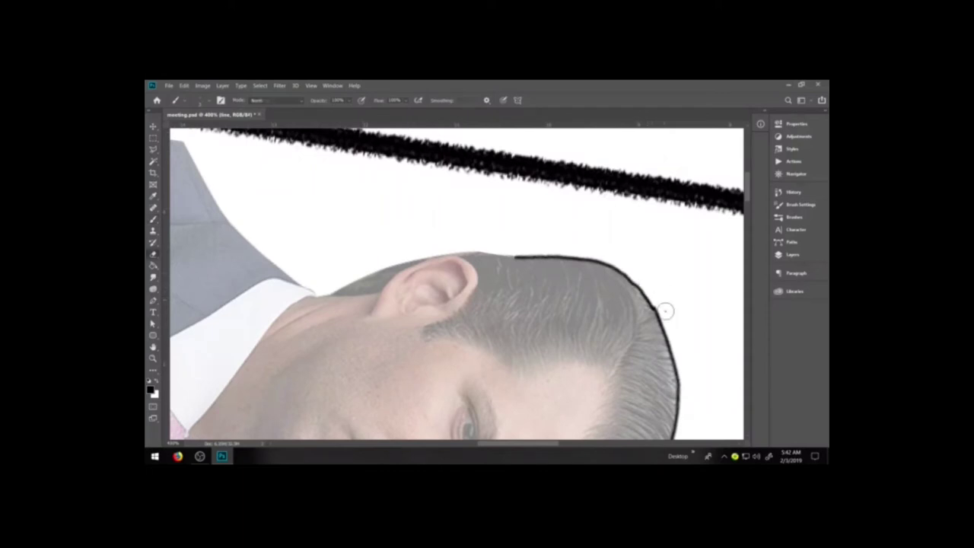
pyautogui.press('[')
pyautogui.press('[')
pyautogui.press('[')
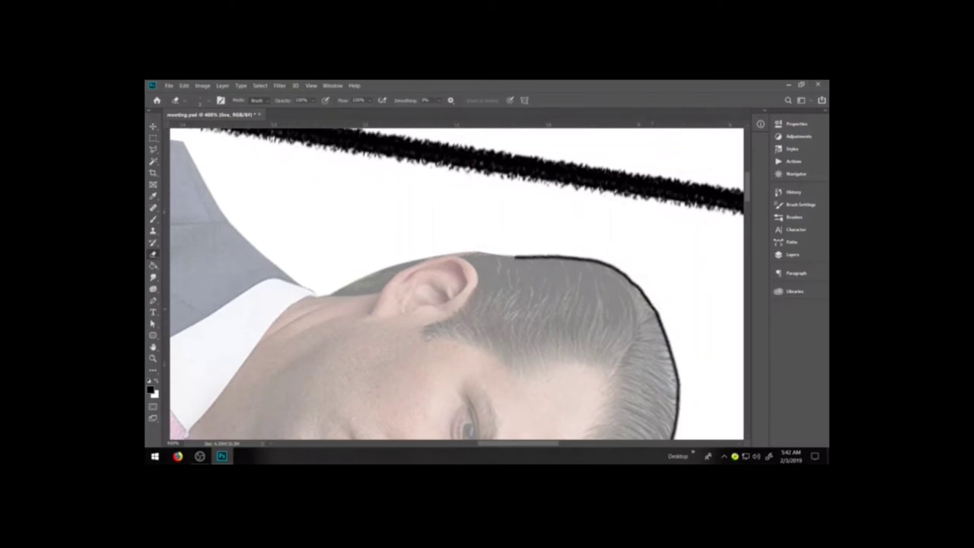
# - Trace the back of the head from the nape past the ear to the hair outline, and erase the overlap where the lines meet
pyautogui.press('b')
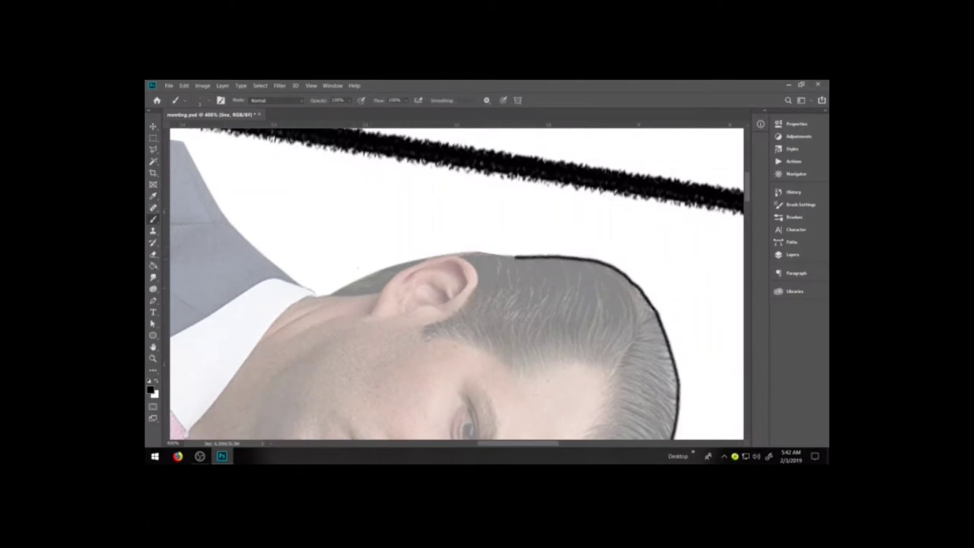
pyautogui.moveTo(333, 294)
pyautogui.mouseDown()
pyautogui.moveTo(419, 257)
pyautogui.moveTo(517, 257)
pyautogui.mouseUp()
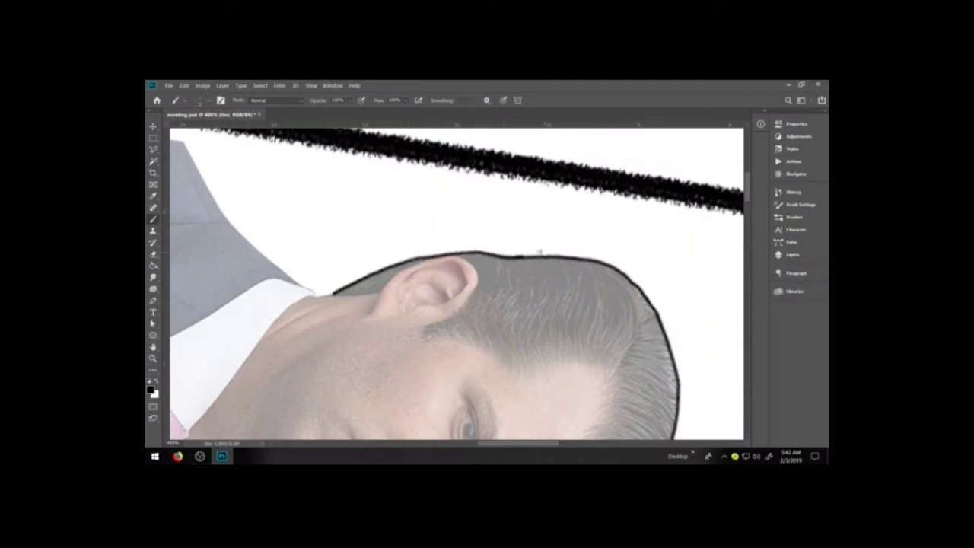
pyautogui.press('e')
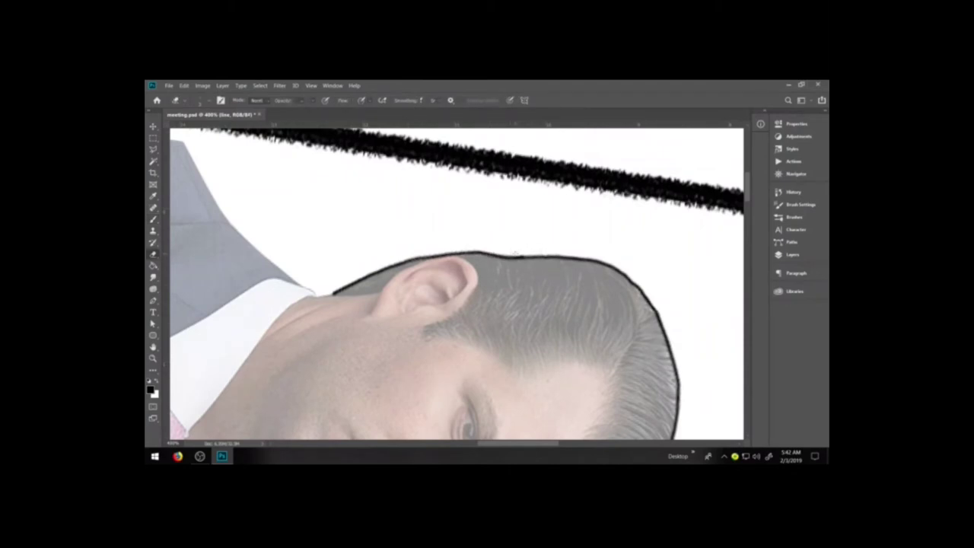
pyautogui.press('b')
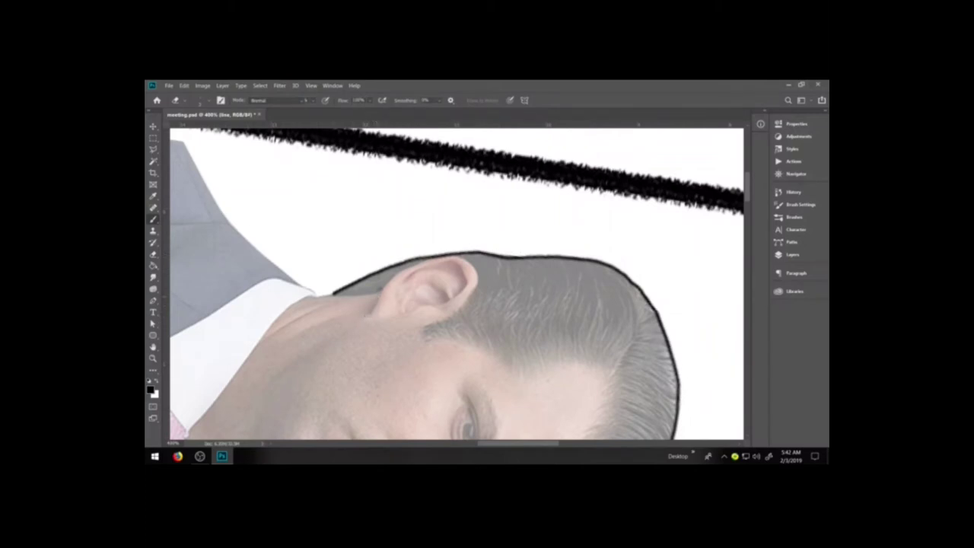
pyautogui.moveTo(370, 313); pyautogui.dragTo(376, 295)
pyautogui.press('b')
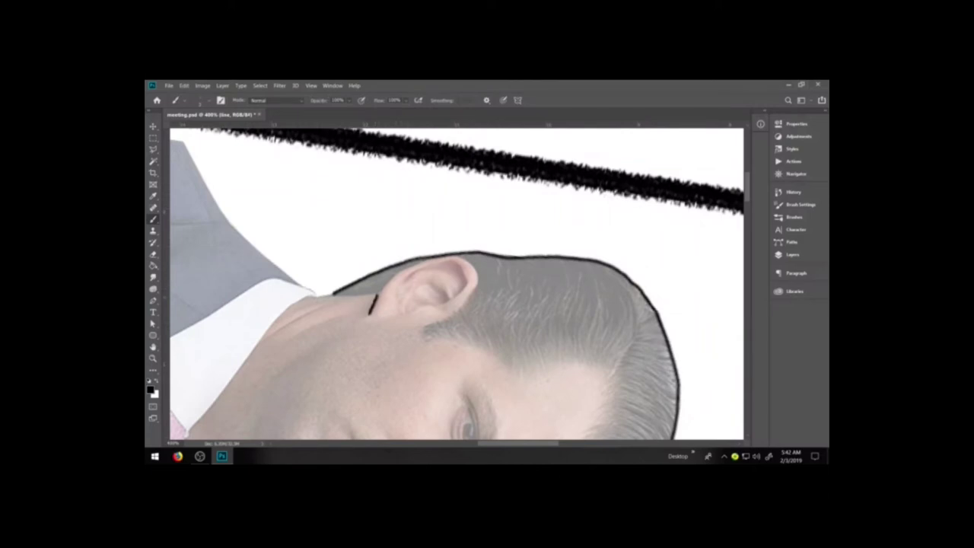
pyautogui.hotkey('ctrl', 'z')
# - Trace the ear's outer contour from the lobe around to the sideburn and taper the line ends with the eraser
pyautogui.moveTo(369, 313)
pyautogui.mouseDown()
pyautogui.moveTo(408, 266)
pyautogui.moveTo(461, 254)
pyautogui.moveTo(477, 279)
pyautogui.moveTo(474, 294)
pyautogui.moveTo(441, 319)
pyautogui.moveTo(408, 327)
pyautogui.mouseUp()
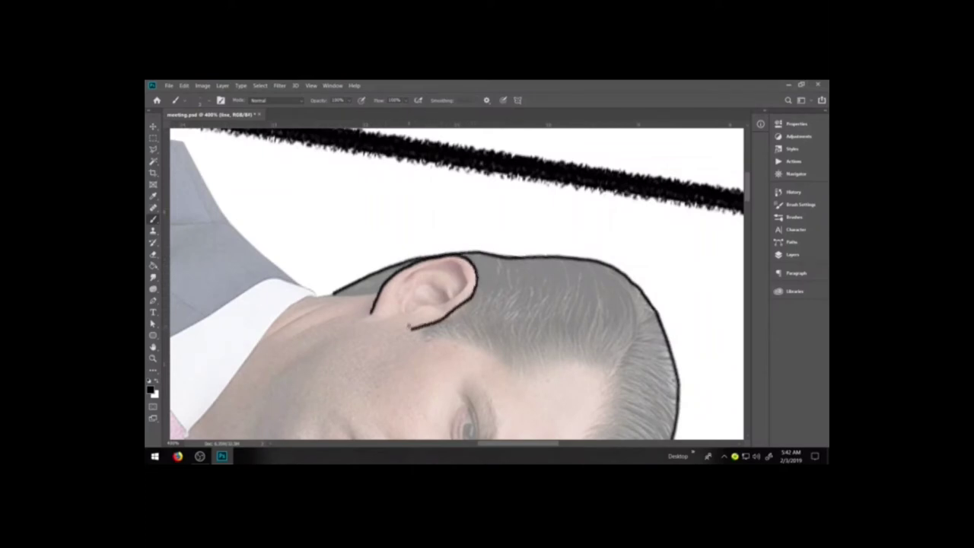
pyautogui.press('e')
pyautogui.click(374, 307)
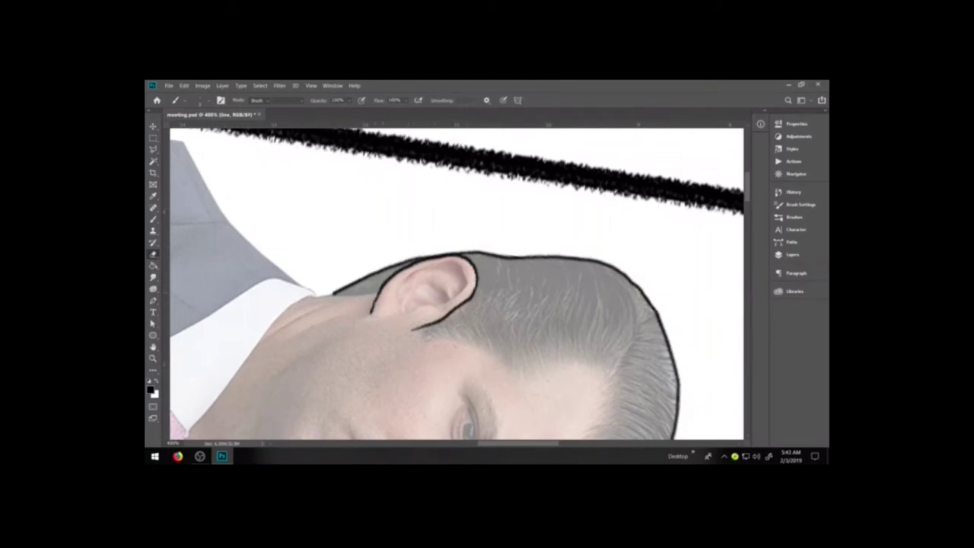
# - Draw the ear's inner folds and trace the lower hair edge from the collar to the ear, then tidy the lines
pyautogui.press('b')
pyautogui.moveTo(398, 286)
pyautogui.mouseDown()
pyautogui.moveTo(444, 260)
pyautogui.moveTo(464, 270)
pyautogui.moveTo(467, 283)
pyautogui.moveTo(449, 300)
pyautogui.moveTo(404, 311)
pyautogui.moveTo(409, 294)
pyautogui.mouseUp()
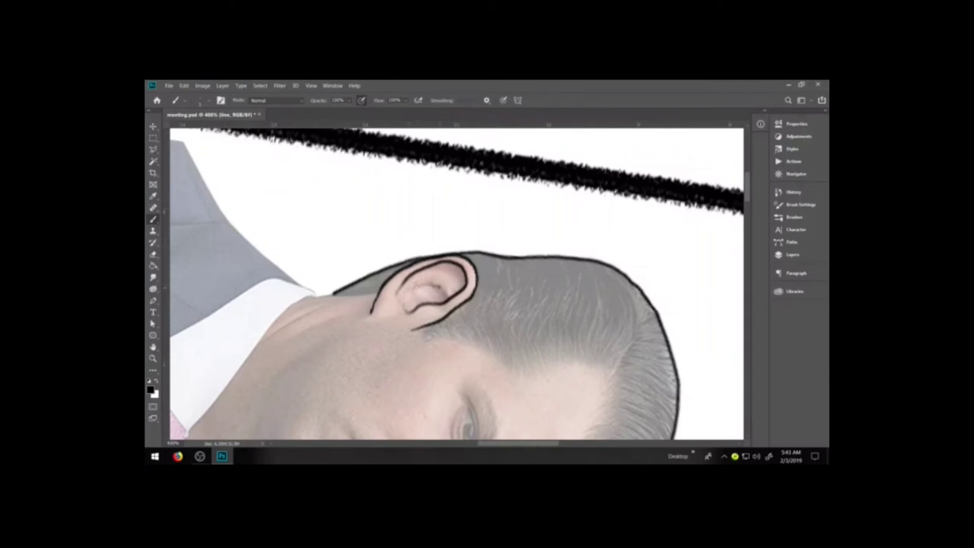
pyautogui.moveTo(434, 271)
pyautogui.mouseDown()
pyautogui.moveTo(454, 280)
pyautogui.moveTo(457, 293)
pyautogui.mouseUp()
pyautogui.moveTo(312, 295); pyautogui.dragTo(384, 293)
pyautogui.press('e')
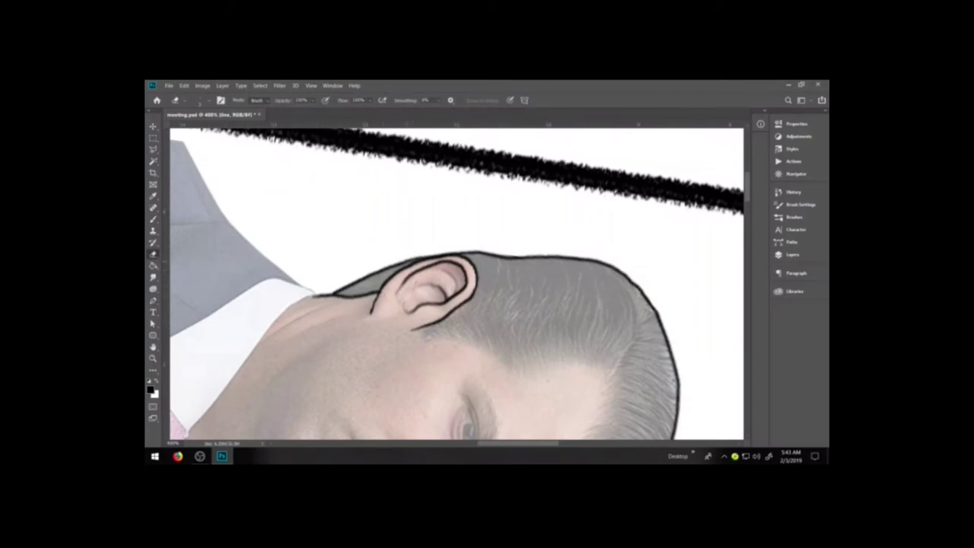
# - Trace the shirt collar's outer edge from the nape along the jacket to its front end, and tidy the line with the eraser
pyautogui.press('space')
pyautogui.moveTo(365, 265); pyautogui.dragTo(512, 297)
pyautogui.press('b')
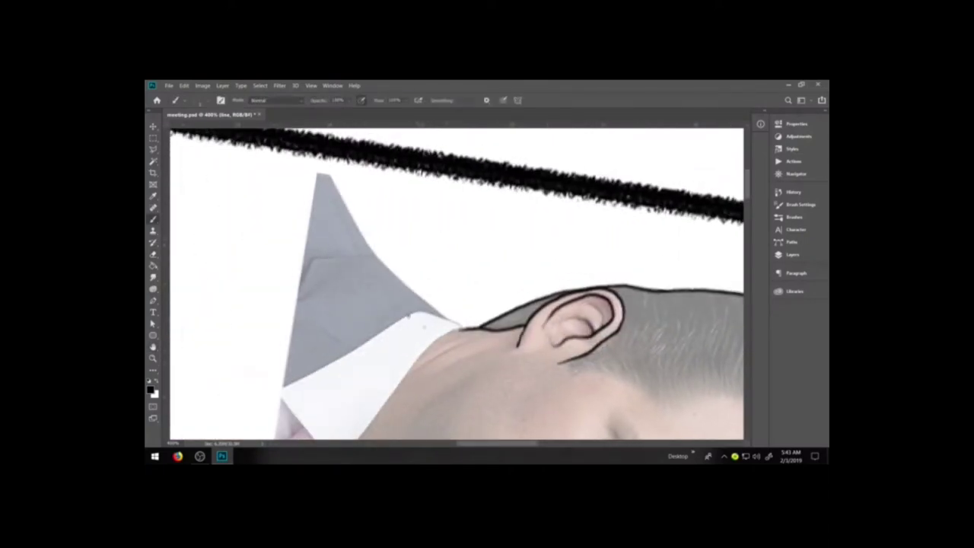
pyautogui.moveTo(461, 328); pyautogui.dragTo(415, 309)
pyautogui.moveTo(275, 391); pyautogui.dragTo(418, 309)
pyautogui.press('e')
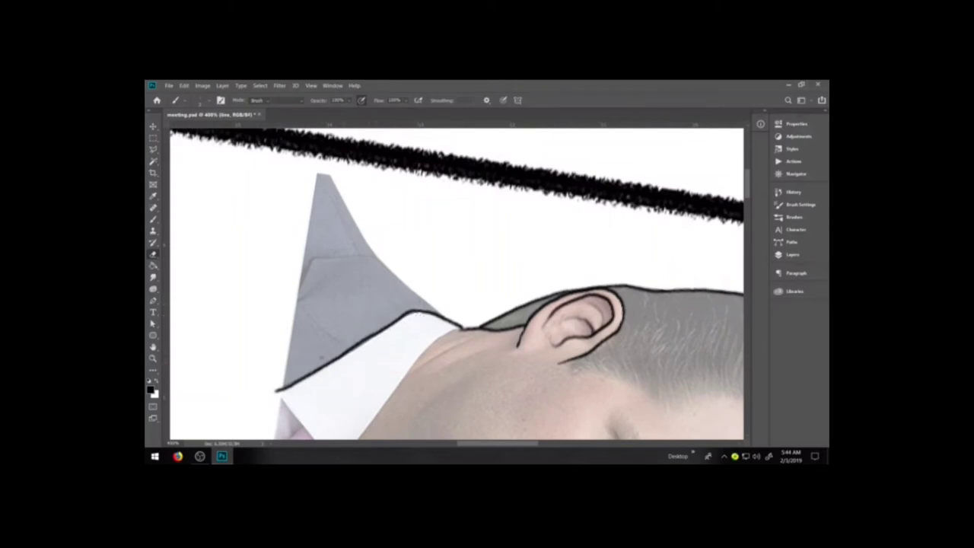
pyautogui.press('b')
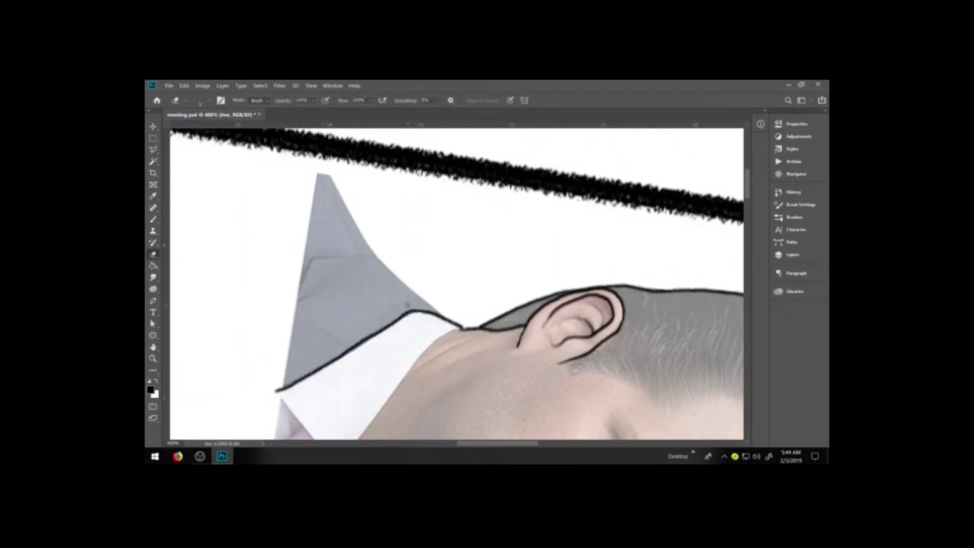
# - Trace the jacket's shoulder edge from its outer end down to where it meets the shirt collar
pyautogui.press('b')
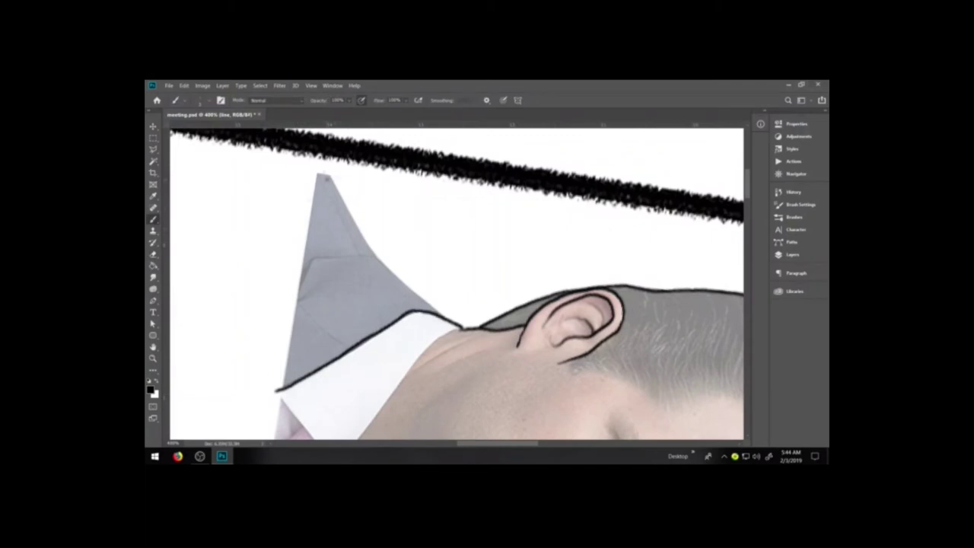
pyautogui.moveTo(320, 156)
pyautogui.mouseDown()
pyautogui.moveTo(382, 264)
pyautogui.moveTo(460, 329)
pyautogui.mouseUp()
pyautogui.press('e')
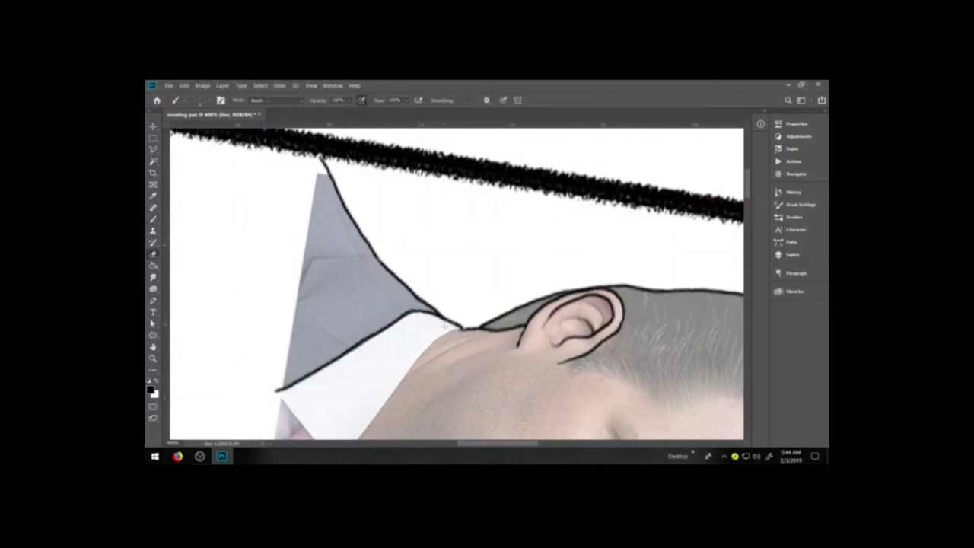
# - Trace the near shirt collar flap's front and inner edges up to the nape, and draw the neck crease beside it
pyautogui.press('space')
pyautogui.moveTo(442, 327); pyautogui.dragTo(509, 258)
pyautogui.press('b')
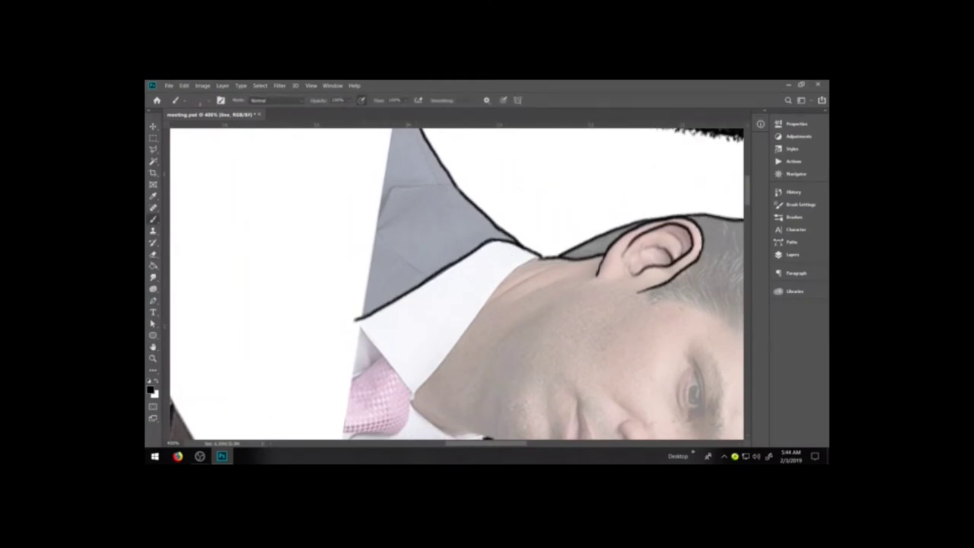
pyautogui.moveTo(355, 319)
pyautogui.mouseDown()
pyautogui.moveTo(413, 395)
pyautogui.moveTo(498, 283)
pyautogui.moveTo(542, 257)
pyautogui.mouseUp()
pyautogui.moveTo(489, 301); pyautogui.dragTo(560, 263)
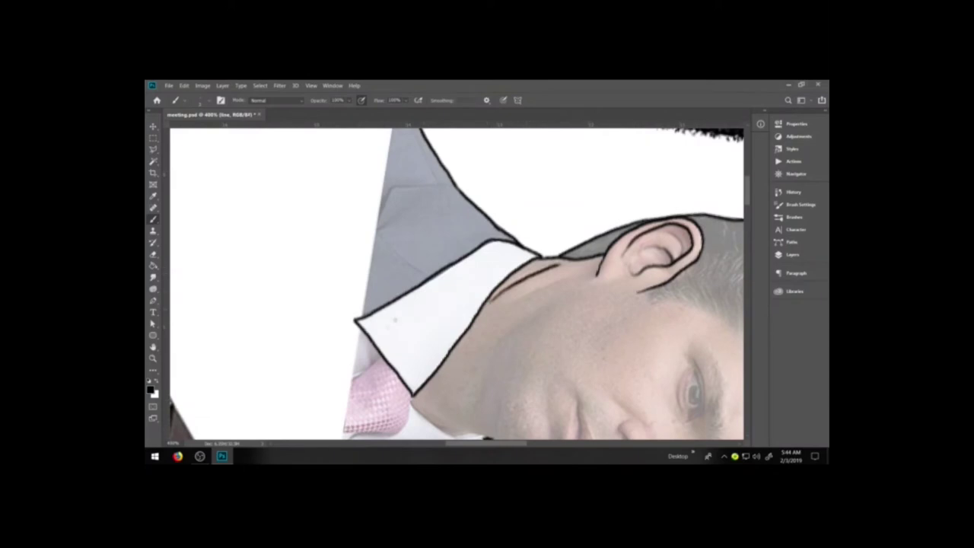
# - Draw the tie's near edge below the collar point and the lapel lines across the near side of the jacket
pyautogui.moveTo(337, 390); pyautogui.dragTo(382, 354)
pyautogui.moveTo(363, 239)
pyautogui.mouseDown()
pyautogui.moveTo(392, 189)
pyautogui.moveTo(455, 184)
pyautogui.mouseUp()
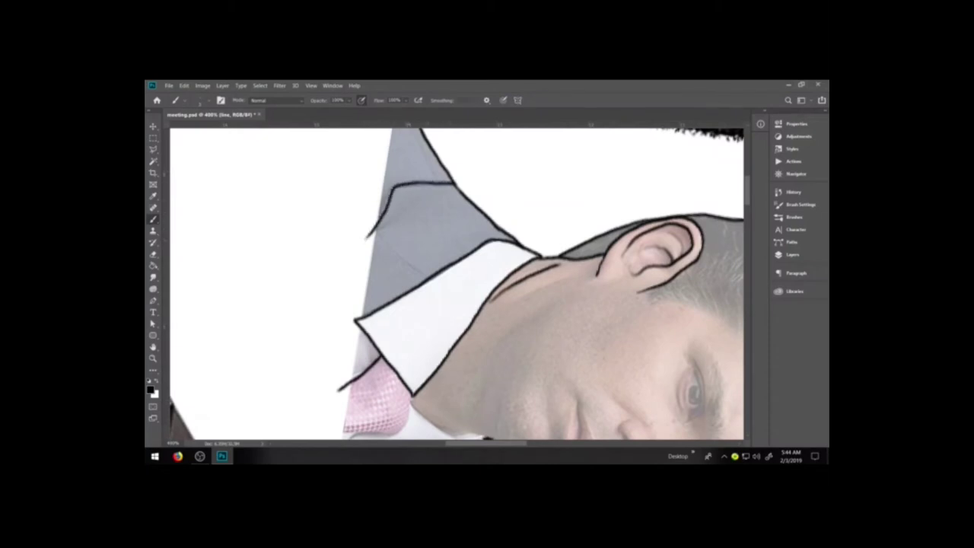
pyautogui.moveTo(375, 229); pyautogui.dragTo(431, 277)
# - Trace the tie knot with its far edge and the front of the neck up to the jaw, tidying the join with the eraser
pyautogui.press('r')
pyautogui.moveTo(502, 264); pyautogui.dragTo(419, 240)
pyautogui.press('h')
pyautogui.moveTo(545, 245); pyautogui.dragTo(436, 279)
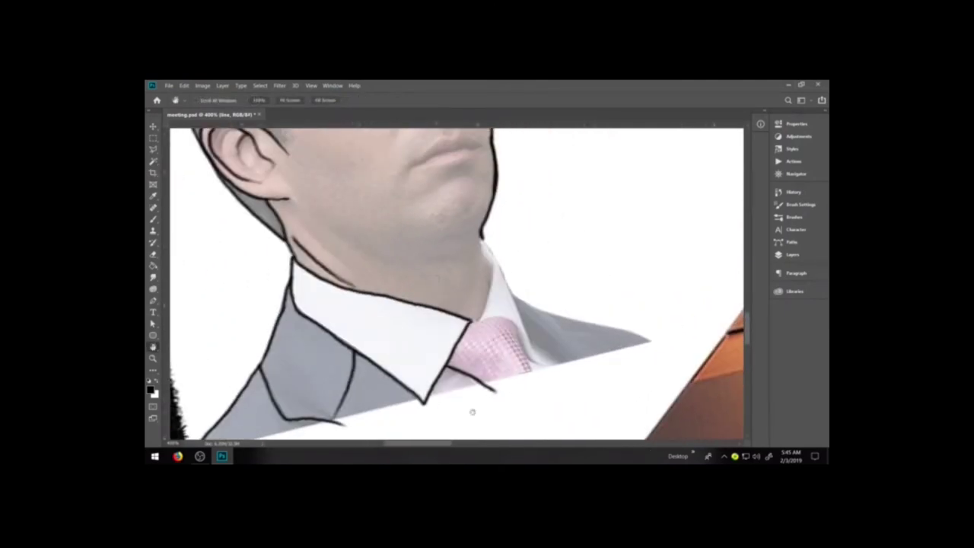
pyautogui.press('b')
pyautogui.moveTo(469, 324)
pyautogui.mouseDown()
pyautogui.moveTo(512, 324)
pyautogui.moveTo(531, 382)
pyautogui.mouseUp()
pyautogui.moveTo(481, 321)
pyautogui.mouseDown()
pyautogui.moveTo(490, 269)
pyautogui.moveTo(481, 232)
pyautogui.mouseUp()
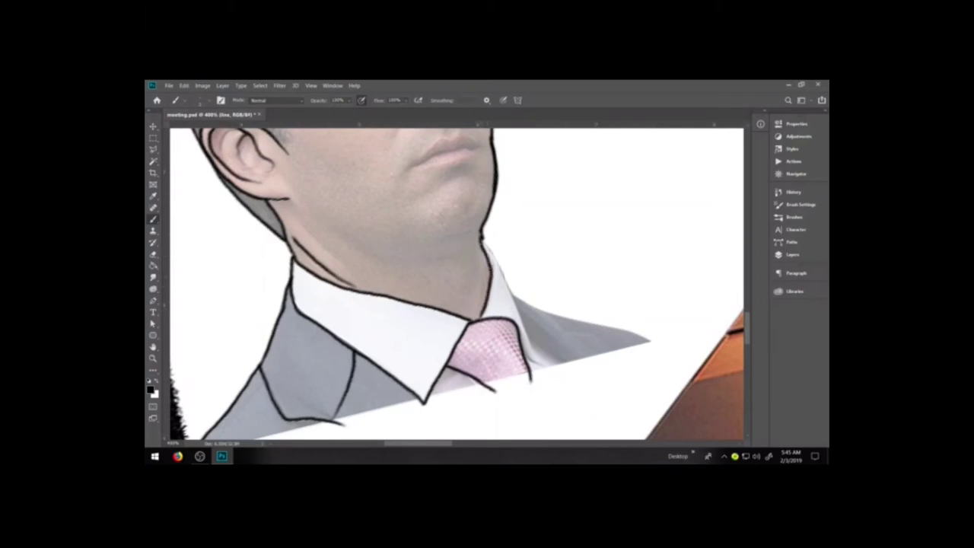
pyautogui.press('e')
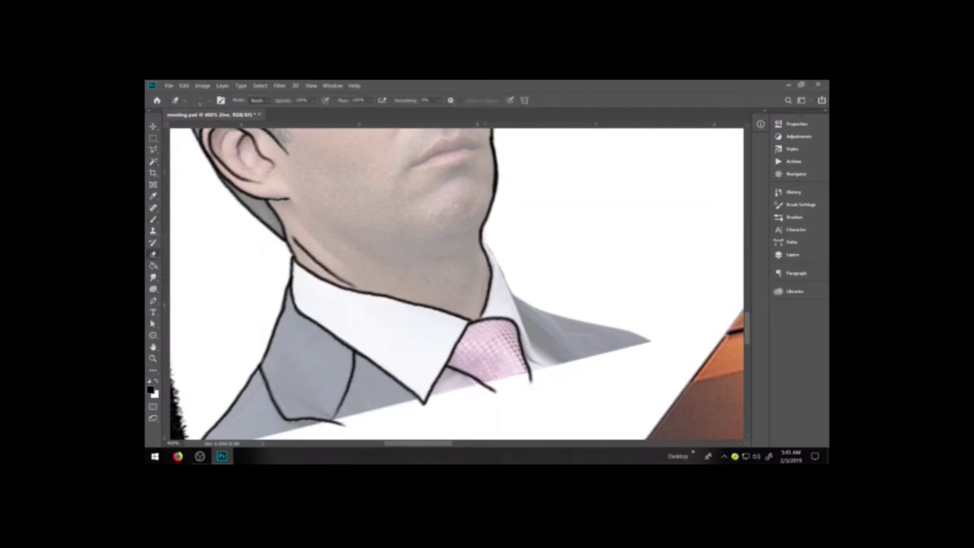
# - Trace the far shirt collar flap and the jacket's far shoulder edge, cleaning up the collar line's end
pyautogui.press('b')
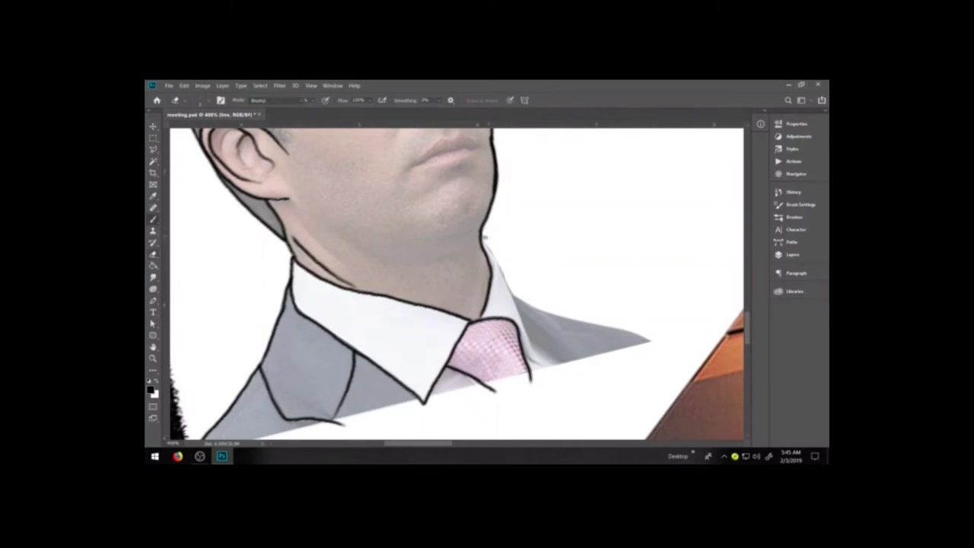
pyautogui.moveTo(484, 241)
pyautogui.mouseDown()
pyautogui.moveTo(550, 371)
pyautogui.moveTo(537, 363)
pyautogui.moveTo(551, 369)
pyautogui.mouseUp()
pyautogui.hotkey('ctrl', 'z')
pyautogui.press('e')
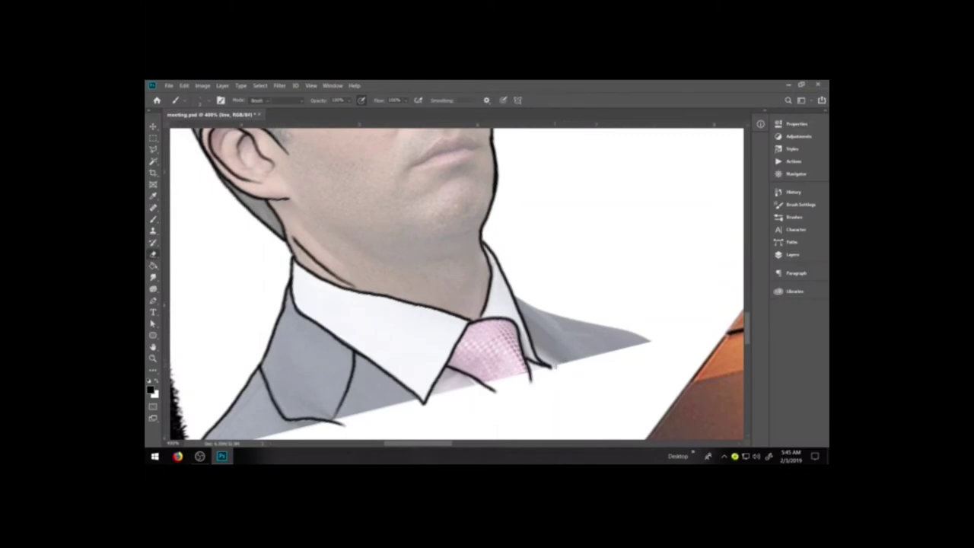
pyautogui.press('b')
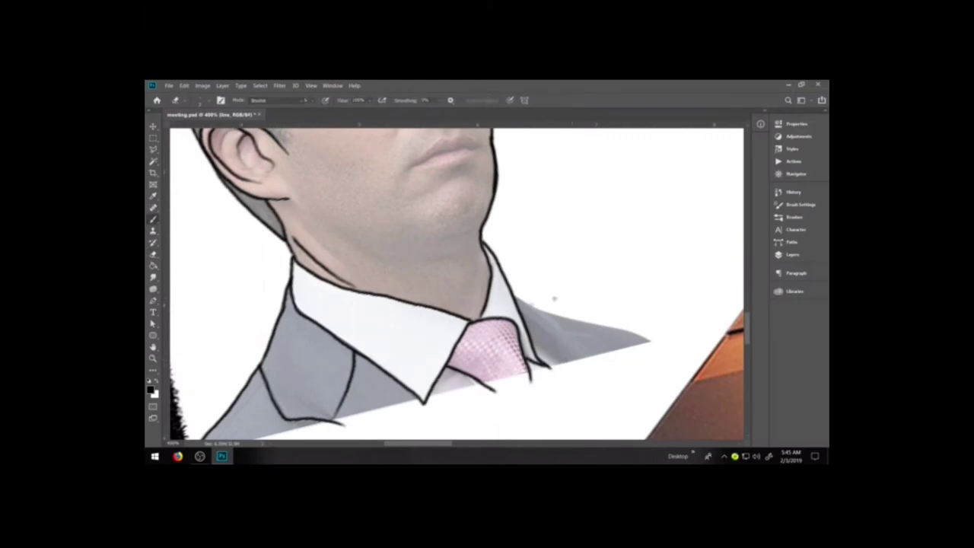
pyautogui.moveTo(516, 296); pyautogui.dragTo(655, 342)
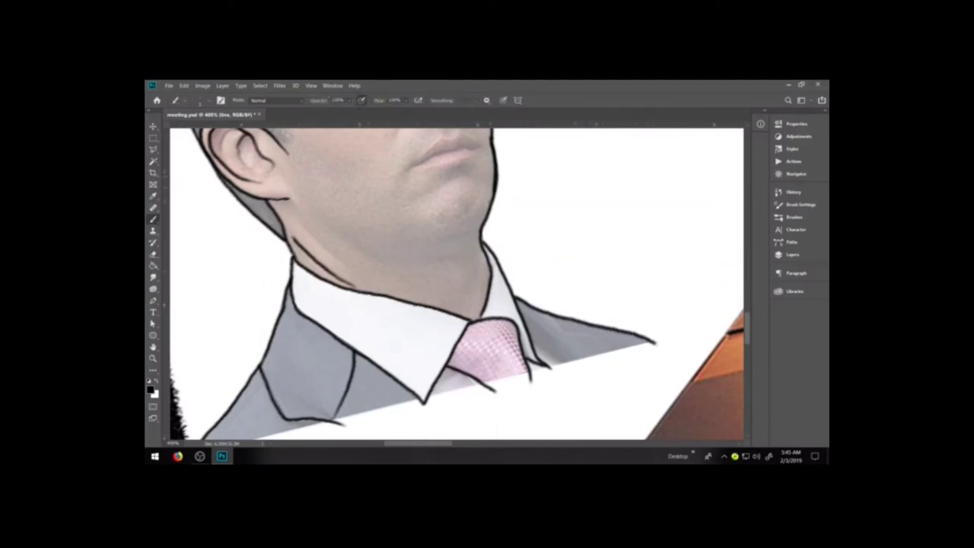
# - Draw a thick shadow line under the chin from the jaw inward and taper its inner end with the eraser
pyautogui.moveTo(513, 202); pyautogui.dragTo(508, 298)
pyautogui.press('b')
pyautogui.moveTo(448, 338)
pyautogui.mouseDown()
pyautogui.moveTo(487, 323)
pyautogui.moveTo(451, 336)
pyautogui.mouseUp()
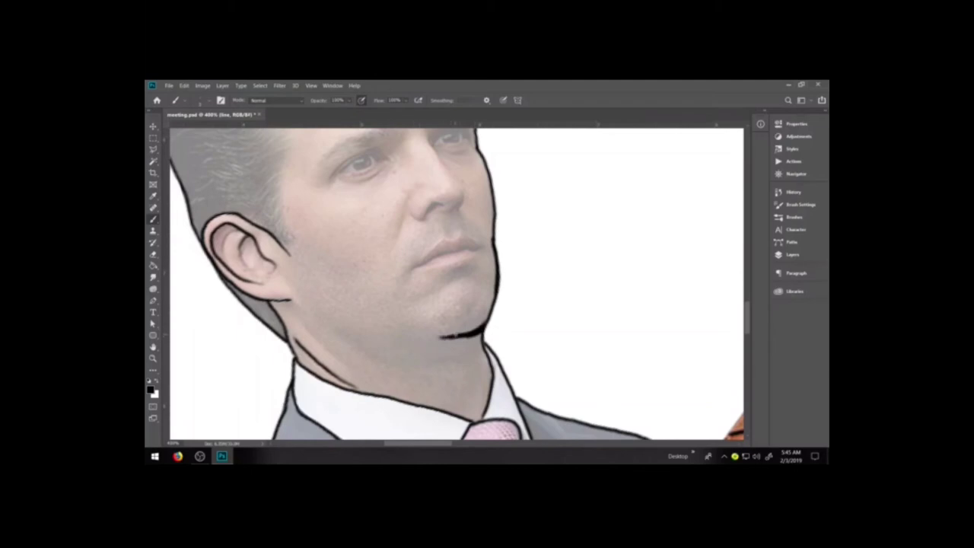
pyautogui.moveTo(453, 335); pyautogui.dragTo(417, 338)
pyautogui.press('e')
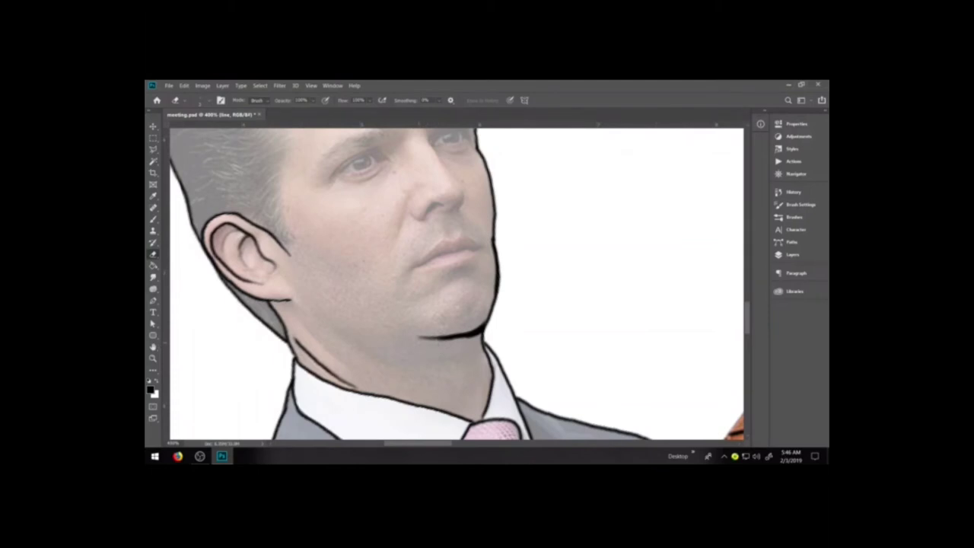
pyautogui.moveTo(453, 339); pyautogui.dragTo(442, 341)
pyautogui.press('b')
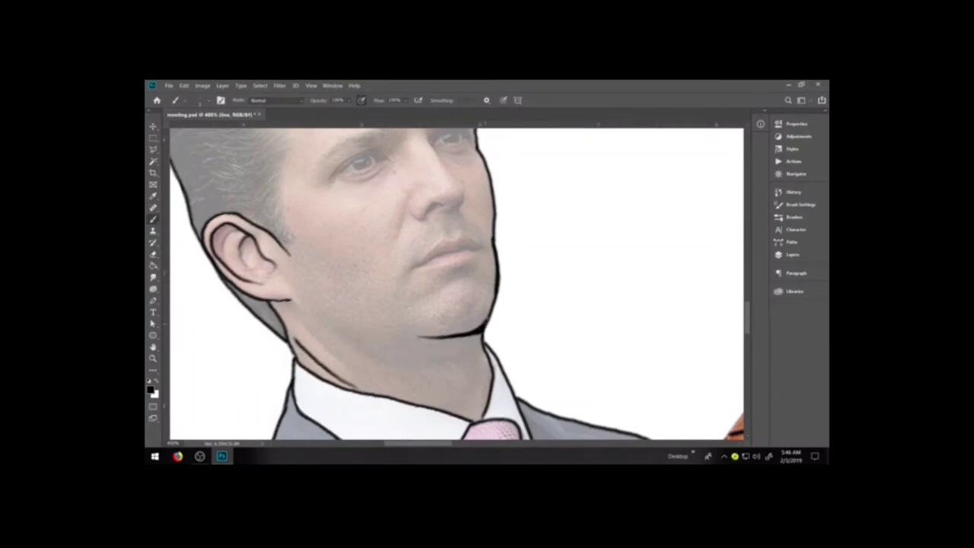
# - Thicken the line behind the earlobe along the lower hair edge and tidy it with the eraser
pyautogui.press('space')
pyautogui.moveTo(245, 282)
pyautogui.mouseDown()
pyautogui.moveTo(351, 315)
pyautogui.moveTo(371, 344)
pyautogui.mouseUp()
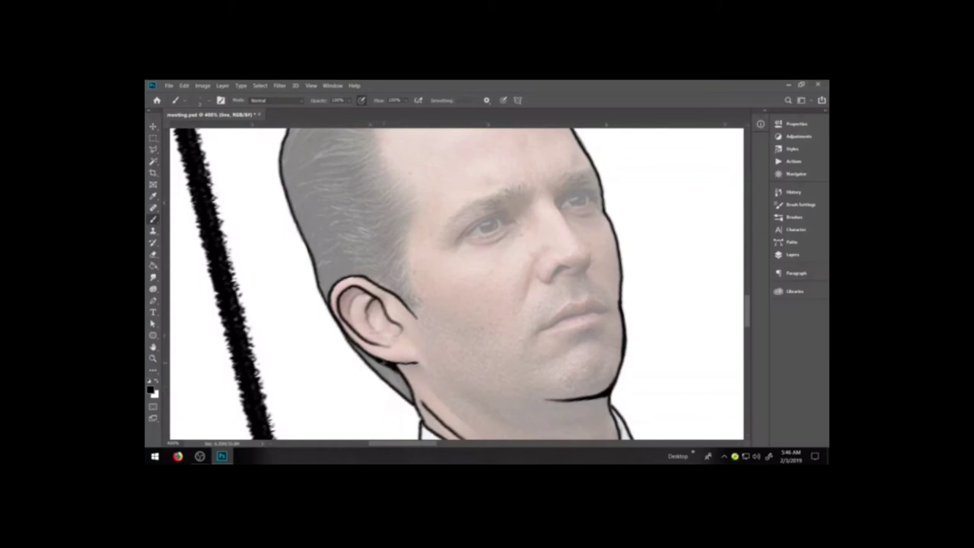
pyautogui.moveTo(404, 383); pyautogui.dragTo(413, 400)
pyautogui.press('e')
pyautogui.press('e')
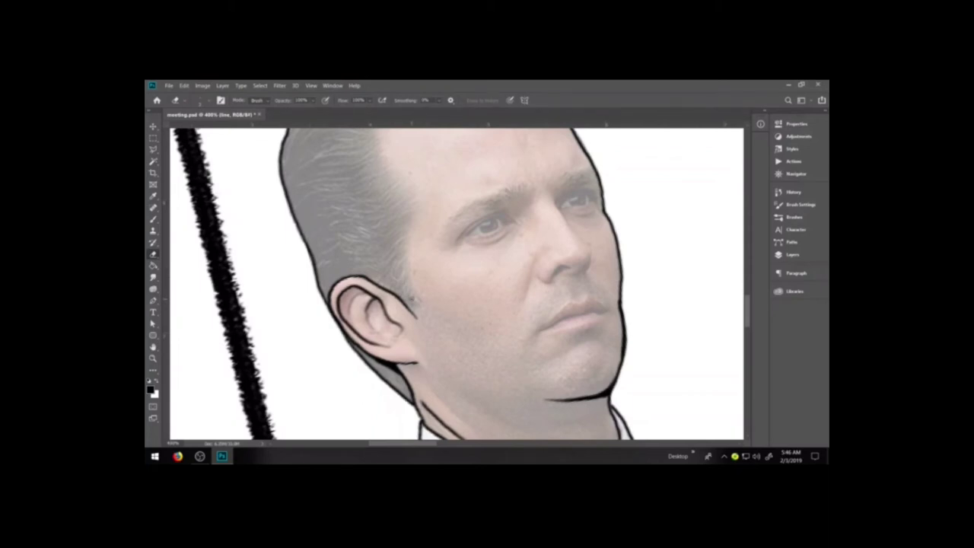
# - Rotate the canvas view upright and examine the traced outline from the shoulders to the top of the hair
pyautogui.press('r')
pyautogui.moveTo(464, 325)
pyautogui.mouseDown()
pyautogui.moveTo(473, 325)
pyautogui.moveTo(468, 337)
pyautogui.mouseUp()
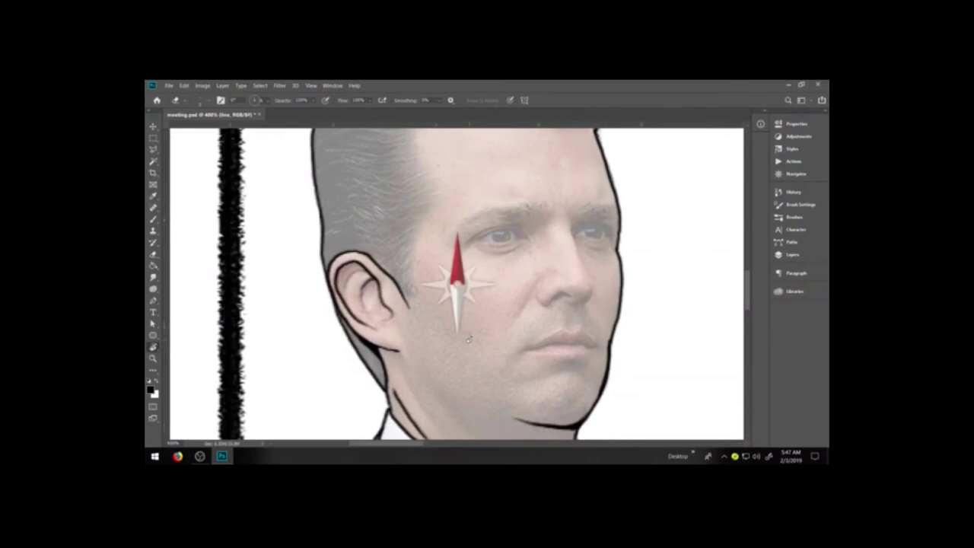
pyautogui.moveTo(478, 286); pyautogui.dragTo(456, 199)
pyautogui.moveTo(464, 356); pyautogui.dragTo(441, 280)
pyautogui.scroll(-5, 440, 280)
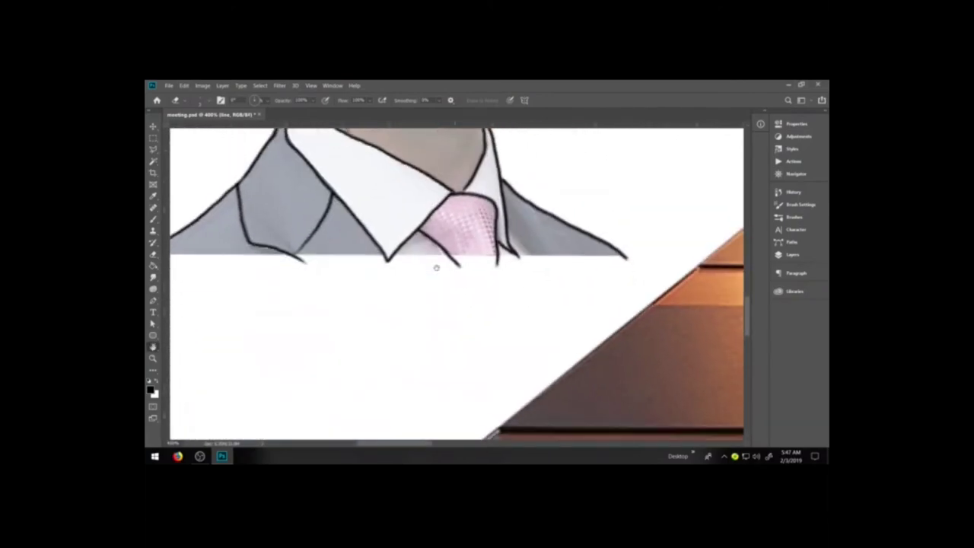
pyautogui.scroll(8, 434, 265)
pyautogui.scroll(6, 454, 354)
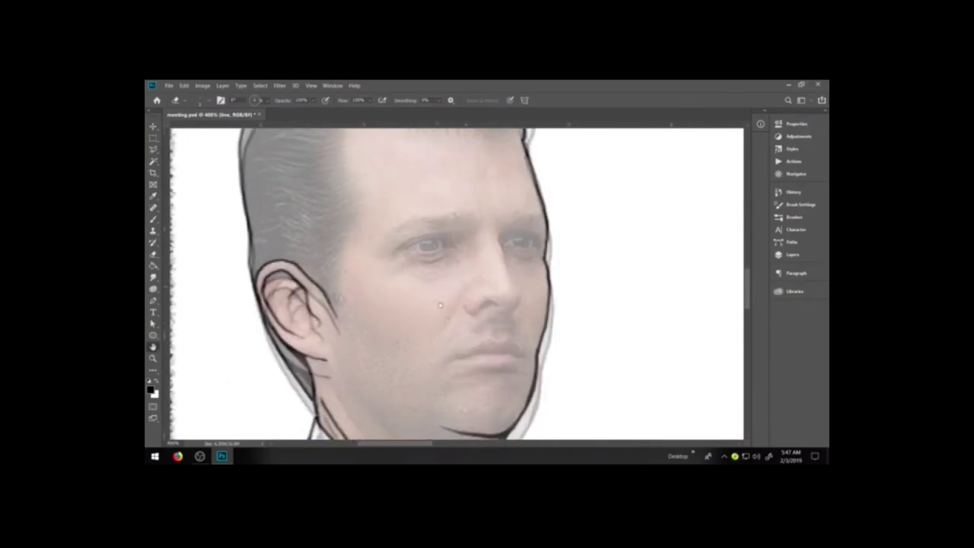
pyautogui.moveTo(452, 374); pyautogui.dragTo(471, 365)
pyautogui.press('b')
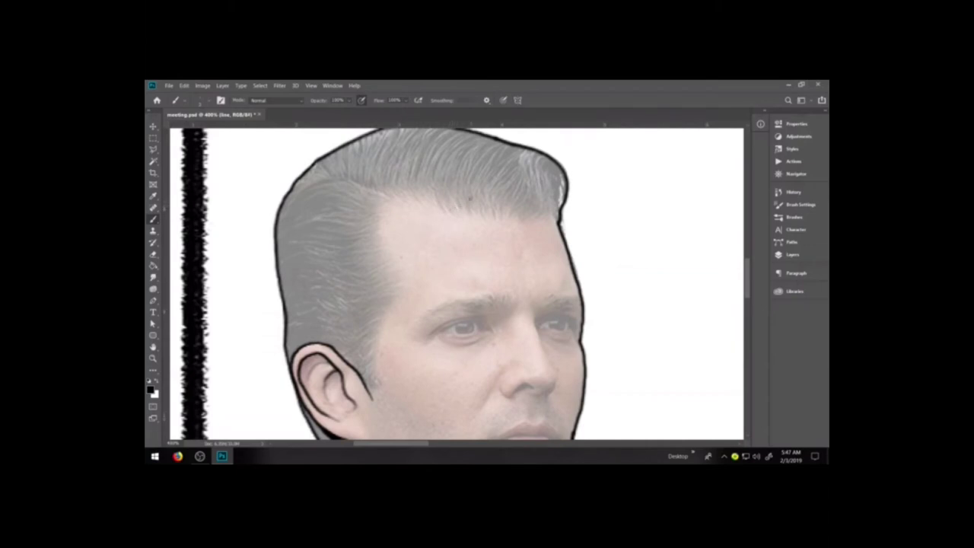
pyautogui.moveTo(470, 199); pyautogui.dragTo(477, 211)
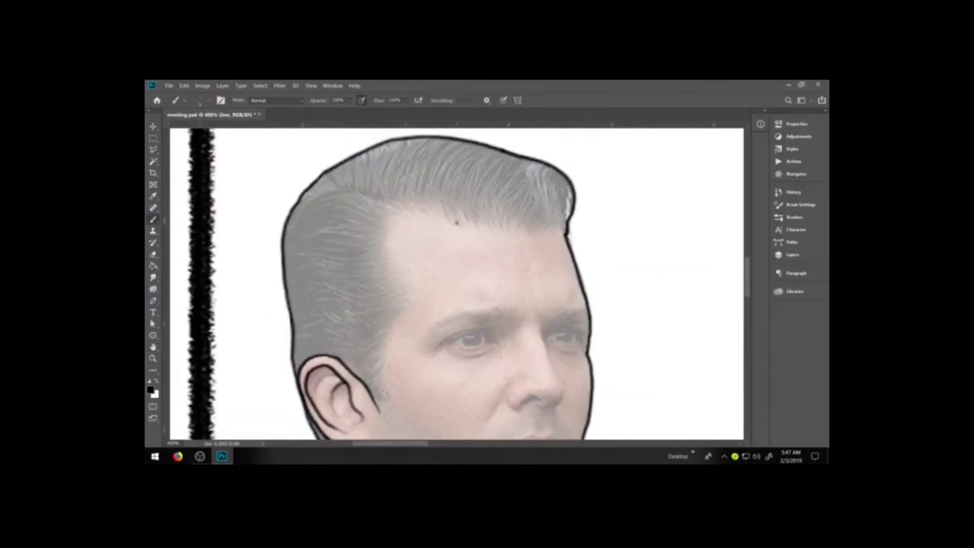
pyautogui.moveTo(455, 222)
pyautogui.mouseDown()
pyautogui.moveTo(452, 173)
pyautogui.moveTo(502, 146)
pyautogui.mouseUp()
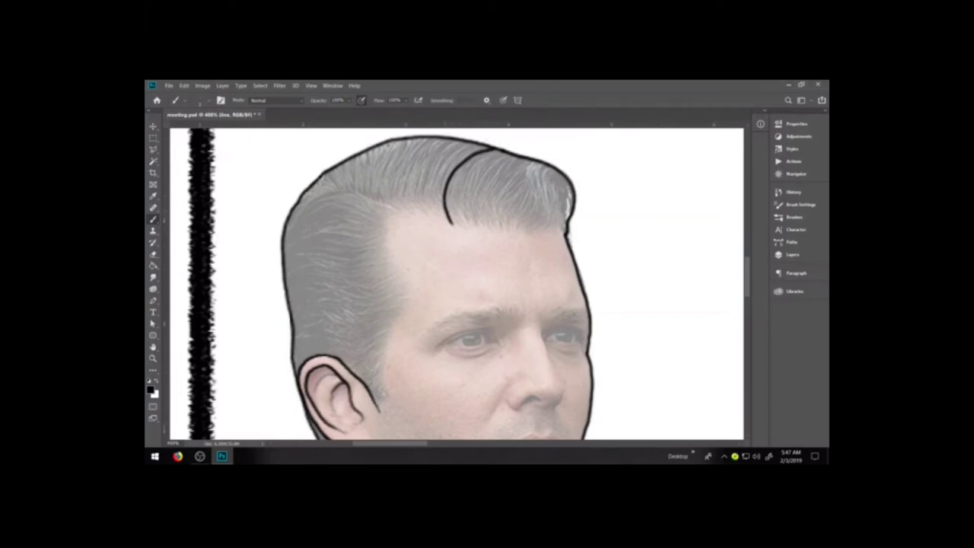
pyautogui.hotkey('ctrl', 'z')
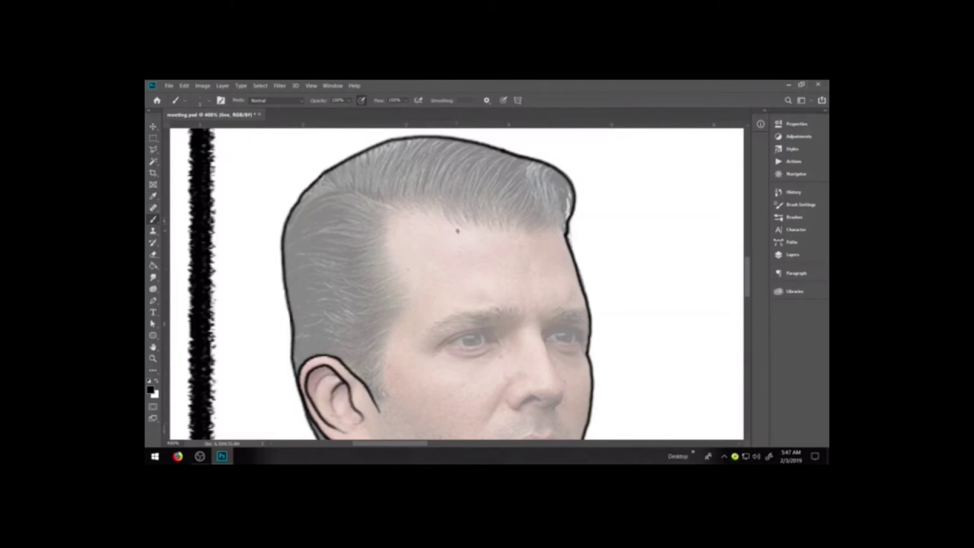
pyautogui.moveTo(455, 228)
pyautogui.mouseDown()
pyautogui.moveTo(445, 180)
pyautogui.moveTo(489, 146)
pyautogui.mouseUp()
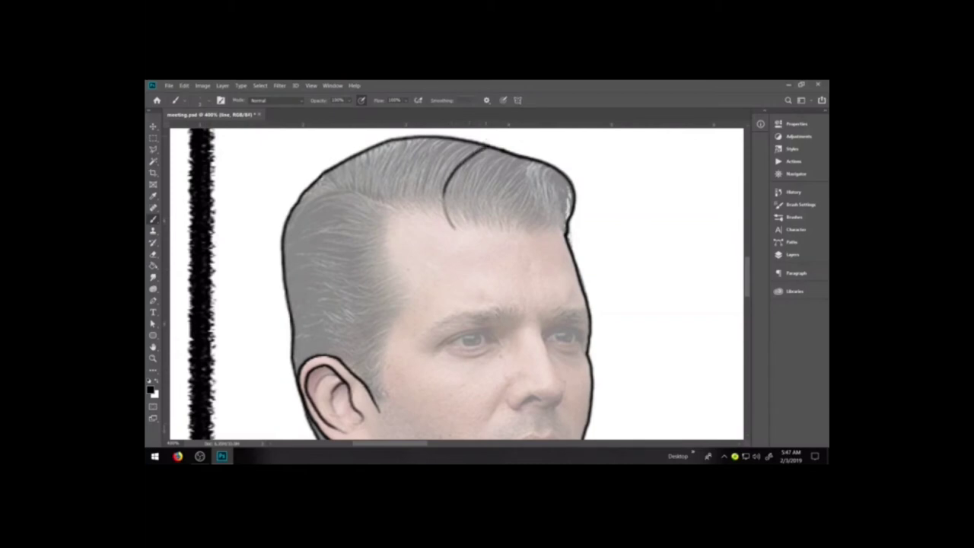
pyautogui.hotkey('ctrl', 'z')
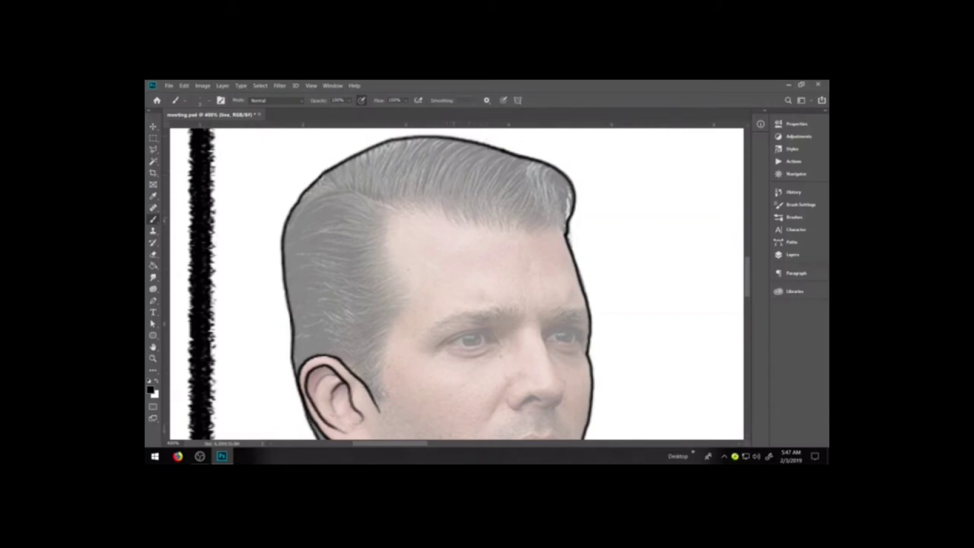
# - Fill the front quiff with closely spaced curved hair strands running from the forehead hairline to the hair's outer contour
pyautogui.moveTo(453, 228)
pyautogui.mouseDown()
pyautogui.moveTo(444, 189)
pyautogui.moveTo(495, 147)
pyautogui.mouseUp()
pyautogui.moveTo(459, 227)
pyautogui.mouseDown()
pyautogui.moveTo(449, 196)
pyautogui.moveTo(467, 164)
pyautogui.moveTo(499, 147)
pyautogui.moveTo(464, 213)
pyautogui.moveTo(459, 184)
pyautogui.moveTo(505, 150)
pyautogui.mouseUp()
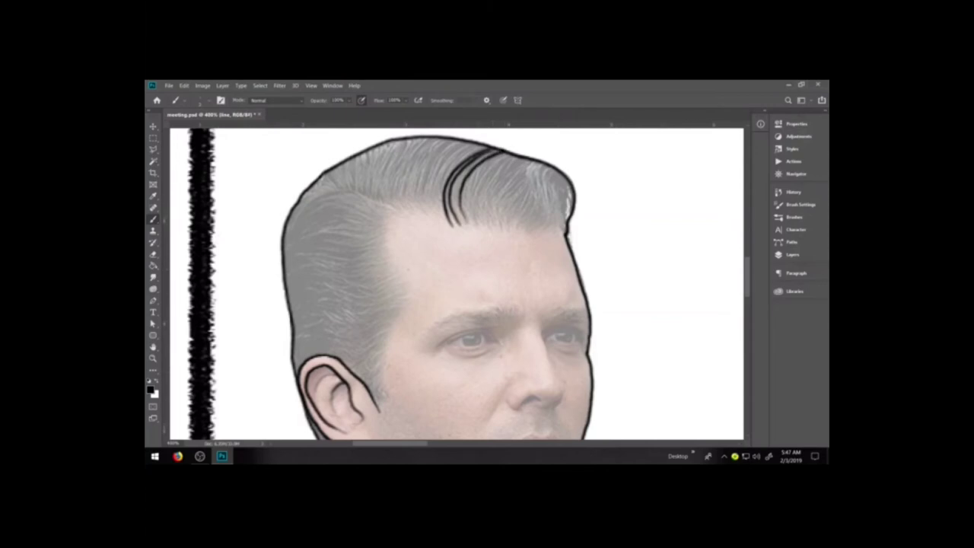
pyautogui.moveTo(476, 225)
pyautogui.mouseDown()
pyautogui.moveTo(478, 178)
pyautogui.moveTo(520, 156)
pyautogui.moveTo(486, 221)
pyautogui.moveTo(482, 195)
pyautogui.moveTo(530, 155)
pyautogui.mouseUp()
pyautogui.moveTo(500, 222)
pyautogui.mouseDown()
pyautogui.moveTo(499, 204)
pyautogui.moveTo(541, 158)
pyautogui.mouseUp()
pyautogui.hotkey('ctrl', 'z')
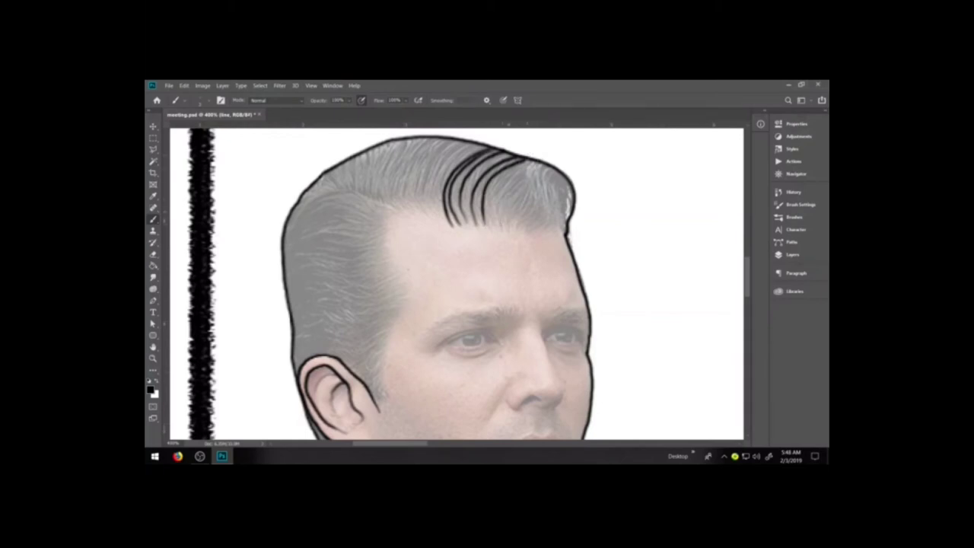
pyautogui.moveTo(493, 227)
pyautogui.mouseDown()
pyautogui.moveTo(496, 180)
pyautogui.moveTo(528, 158)
pyautogui.moveTo(498, 219)
pyautogui.moveTo(496, 192)
pyautogui.moveTo(533, 157)
pyautogui.mouseUp()
pyautogui.moveTo(508, 228)
pyautogui.mouseDown()
pyautogui.moveTo(515, 200)
pyautogui.moveTo(547, 161)
pyautogui.mouseUp()
pyautogui.moveTo(504, 226)
pyautogui.mouseDown()
pyautogui.moveTo(503, 202)
pyautogui.moveTo(539, 158)
pyautogui.mouseUp()
pyautogui.moveTo(515, 229)
pyautogui.mouseDown()
pyautogui.moveTo(521, 204)
pyautogui.moveTo(551, 165)
pyautogui.moveTo(522, 222)
pyautogui.moveTo(549, 170)
pyautogui.moveTo(560, 168)
pyautogui.moveTo(526, 221)
pyautogui.moveTo(565, 178)
pyautogui.moveTo(534, 219)
pyautogui.moveTo(572, 184)
pyautogui.mouseUp()
pyautogui.moveTo(539, 229)
pyautogui.mouseDown()
pyautogui.moveTo(575, 191)
pyautogui.moveTo(554, 215)
pyautogui.moveTo(573, 206)
pyautogui.moveTo(563, 227)
pyautogui.mouseUp()
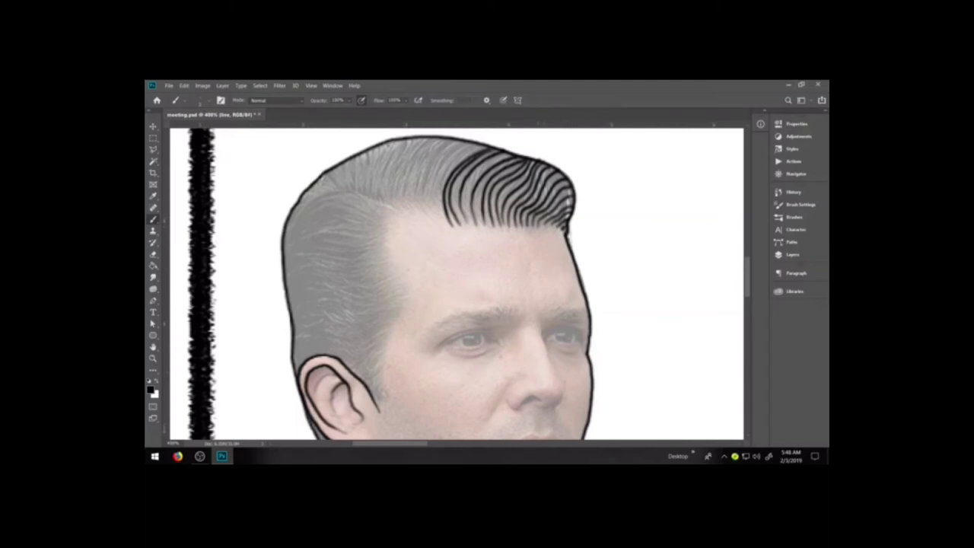
# - Add four more wavy hair strands behind the quiff, from the hairline up to the top outline
pyautogui.moveTo(439, 215)
pyautogui.mouseDown()
pyautogui.moveTo(443, 165)
pyautogui.moveTo(480, 143)
pyautogui.mouseUp()
pyautogui.moveTo(430, 213)
pyautogui.mouseDown()
pyautogui.moveTo(434, 173)
pyautogui.moveTo(472, 139)
pyautogui.mouseUp()
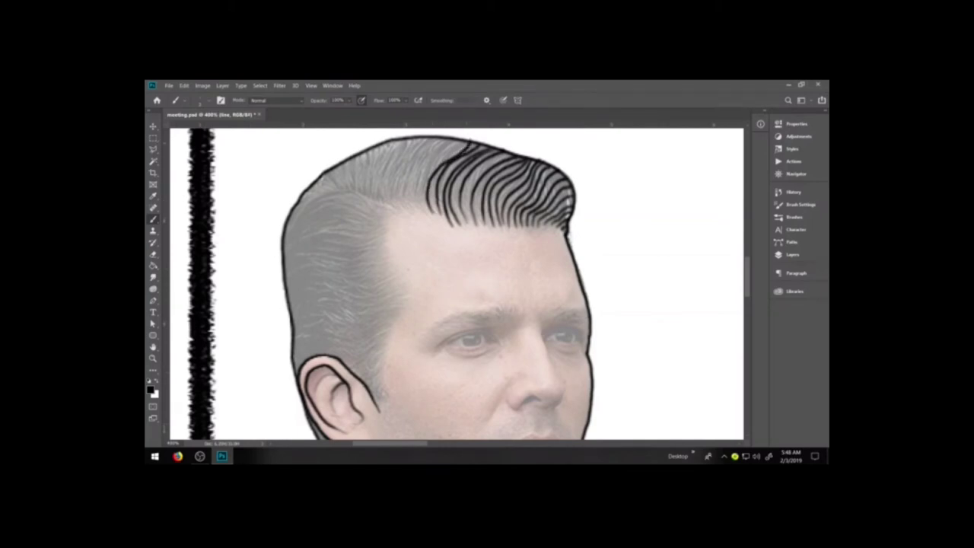
pyautogui.moveTo(430, 218)
pyautogui.mouseDown()
pyautogui.moveTo(419, 172)
pyautogui.moveTo(455, 137)
pyautogui.mouseUp()
pyautogui.moveTo(418, 213)
pyautogui.mouseDown()
pyautogui.moveTo(411, 163)
pyautogui.moveTo(441, 137)
pyautogui.mouseUp()
pyautogui.press('e')
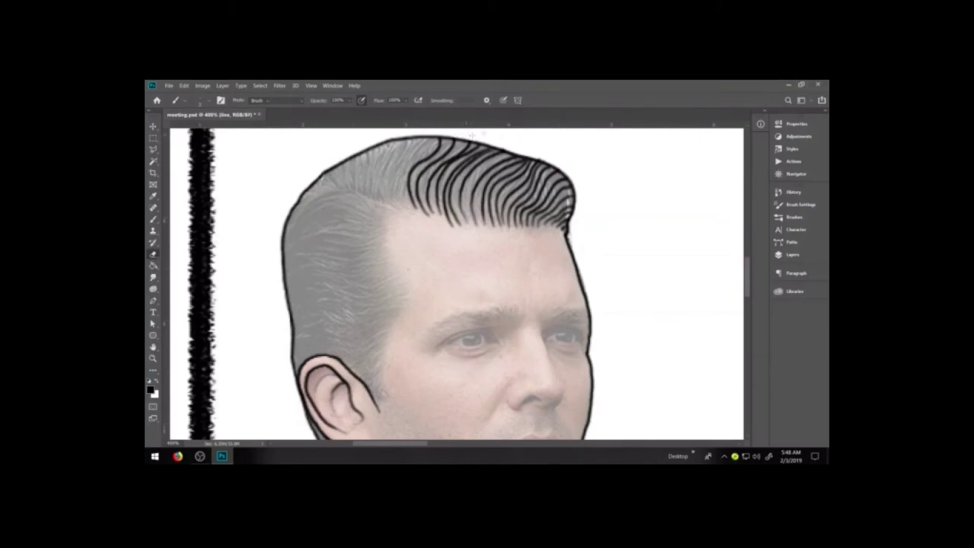
pyautogui.press('b')
# - Continue the wavy hair strands backward across the top hair, shortening them along the parting until they reach the crown
pyautogui.press('space')
pyautogui.moveTo(431, 167); pyautogui.dragTo(450, 222)
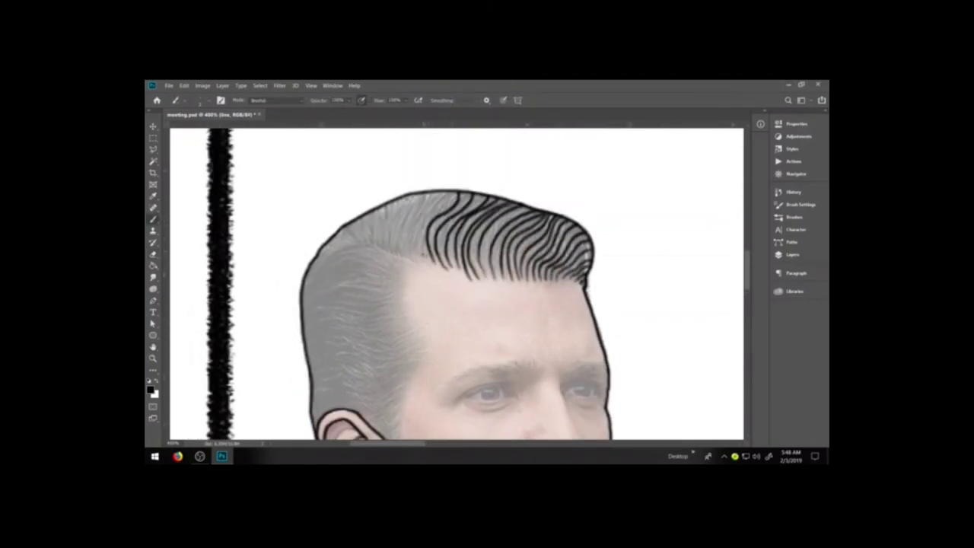
pyautogui.moveTo(426, 258)
pyautogui.mouseDown()
pyautogui.moveTo(419, 245)
pyautogui.moveTo(428, 222)
pyautogui.mouseUp()
pyautogui.hotkey('ctrl', 'z')
pyautogui.moveTo(425, 260)
pyautogui.mouseDown()
pyautogui.moveTo(420, 225)
pyautogui.moveTo(449, 190)
pyautogui.moveTo(413, 242)
pyautogui.moveTo(412, 222)
pyautogui.moveTo(440, 192)
pyautogui.mouseUp()
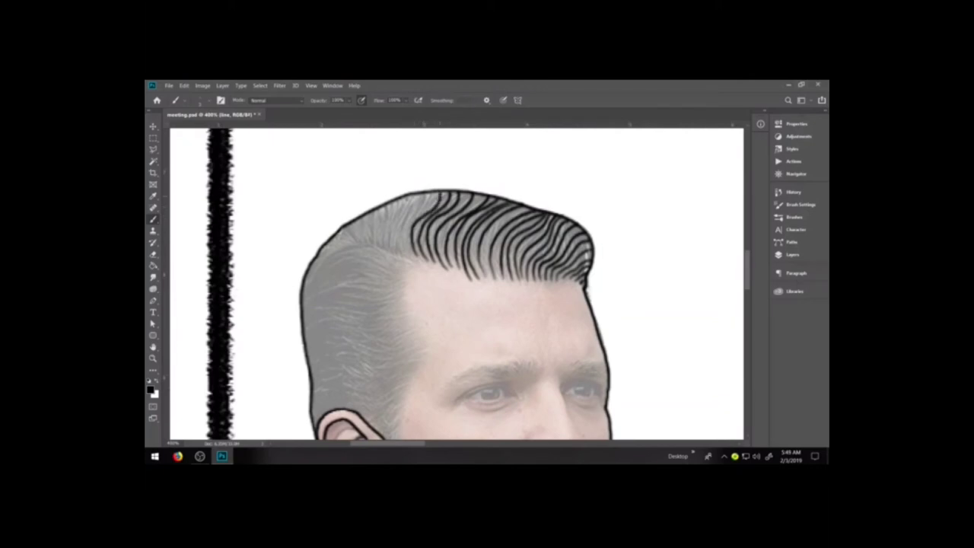
pyautogui.moveTo(410, 255)
pyautogui.mouseDown()
pyautogui.moveTo(407, 217)
pyautogui.moveTo(431, 192)
pyautogui.mouseUp()
pyautogui.moveTo(403, 256)
pyautogui.mouseDown()
pyautogui.moveTo(401, 215)
pyautogui.moveTo(420, 193)
pyautogui.mouseUp()
pyautogui.moveTo(397, 251)
pyautogui.mouseDown()
pyautogui.moveTo(393, 213)
pyautogui.moveTo(408, 195)
pyautogui.mouseUp()
pyautogui.moveTo(385, 244); pyautogui.dragTo(394, 198)
pyautogui.moveTo(378, 245); pyautogui.dragTo(381, 204)
pyautogui.moveTo(371, 242); pyautogui.dragTo(367, 207)
pyautogui.press('e')
pyautogui.press('b')
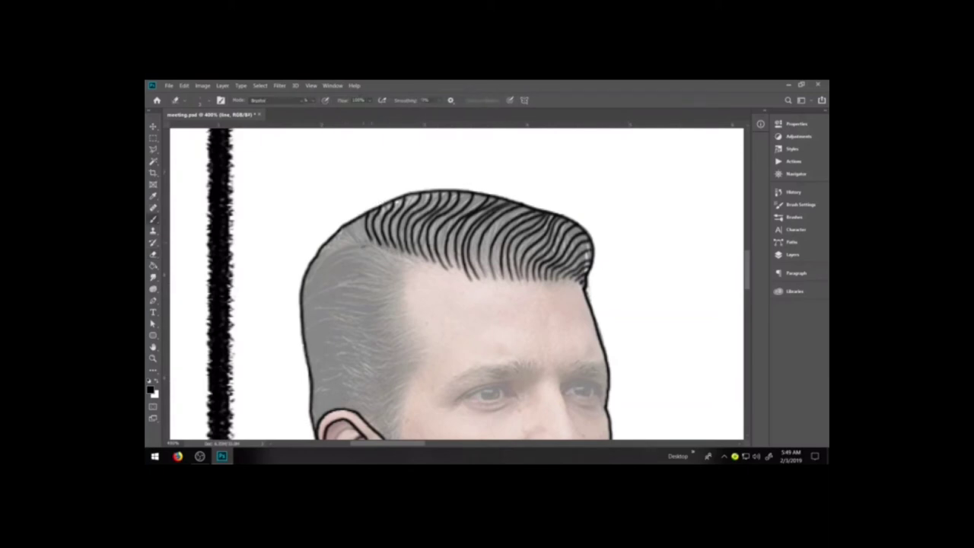
pyautogui.moveTo(368, 242)
pyautogui.mouseDown()
pyautogui.moveTo(358, 213)
pyautogui.moveTo(322, 246)
pyautogui.mouseUp()
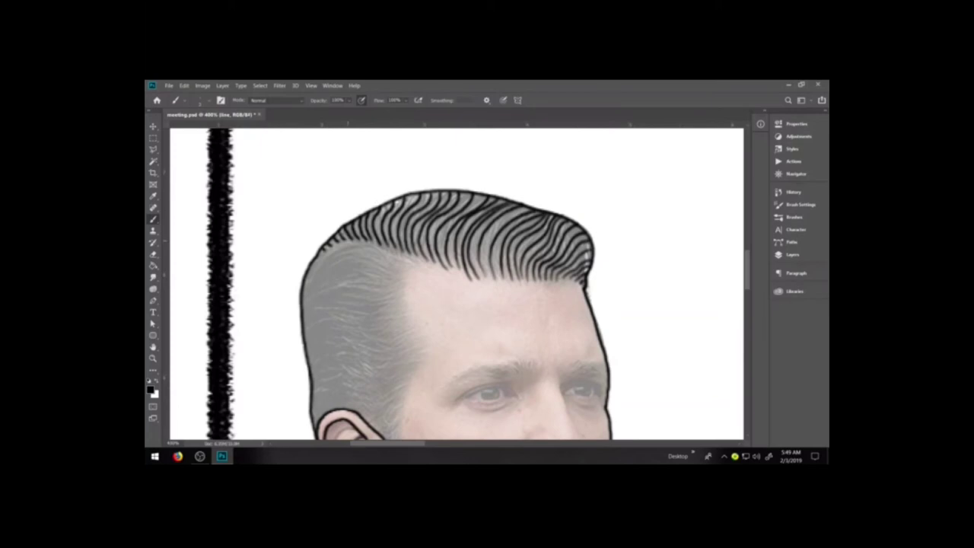
# - Add extra strands between the existing wavy strands in the middle of the top hair, down to the forehead hairline
pyautogui.moveTo(527, 205)
pyautogui.mouseDown()
pyautogui.moveTo(485, 245)
pyautogui.moveTo(486, 272)
pyautogui.mouseUp()
pyautogui.moveTo(485, 220); pyautogui.dragTo(477, 277)
pyautogui.moveTo(454, 232); pyautogui.dragTo(455, 265)
pyautogui.moveTo(441, 229); pyautogui.dragTo(444, 263)
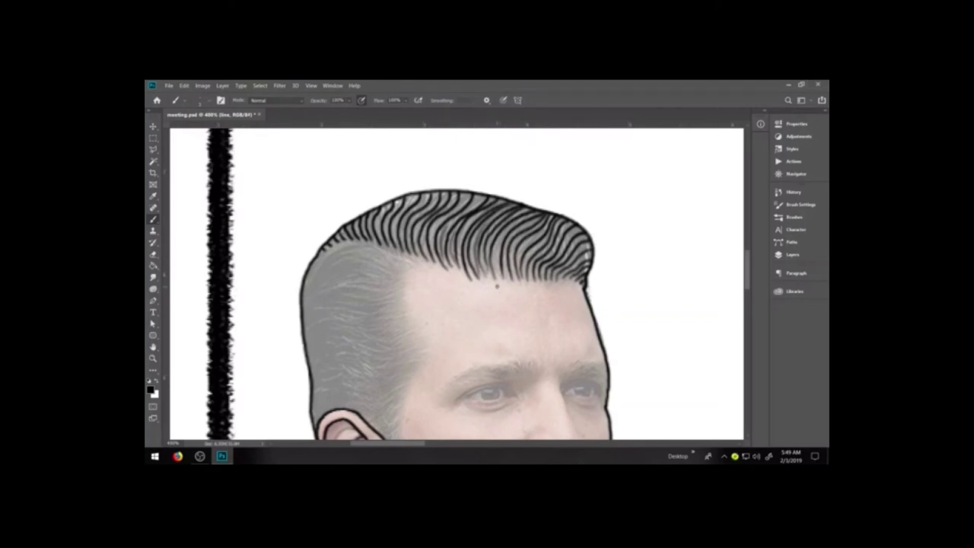
# - Rotate the canvas until the head lies sideways and brush the first long wavy strands from the temple across the side hair
pyautogui.press('r')
pyautogui.moveTo(563, 217); pyautogui.dragTo(564, 352)
pyautogui.moveTo(508, 338); pyautogui.dragTo(490, 325)
pyautogui.press('space')
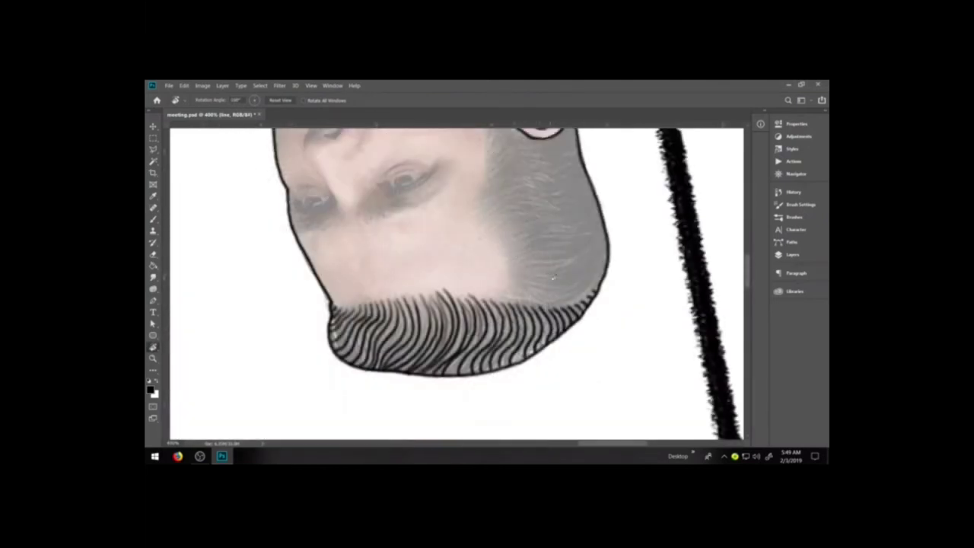
pyautogui.moveTo(554, 278); pyautogui.dragTo(550, 316)
pyautogui.press('h')
pyautogui.press('b')
pyautogui.moveTo(476, 332)
pyautogui.mouseDown()
pyautogui.moveTo(472, 300)
pyautogui.moveTo(501, 255)
pyautogui.mouseUp()
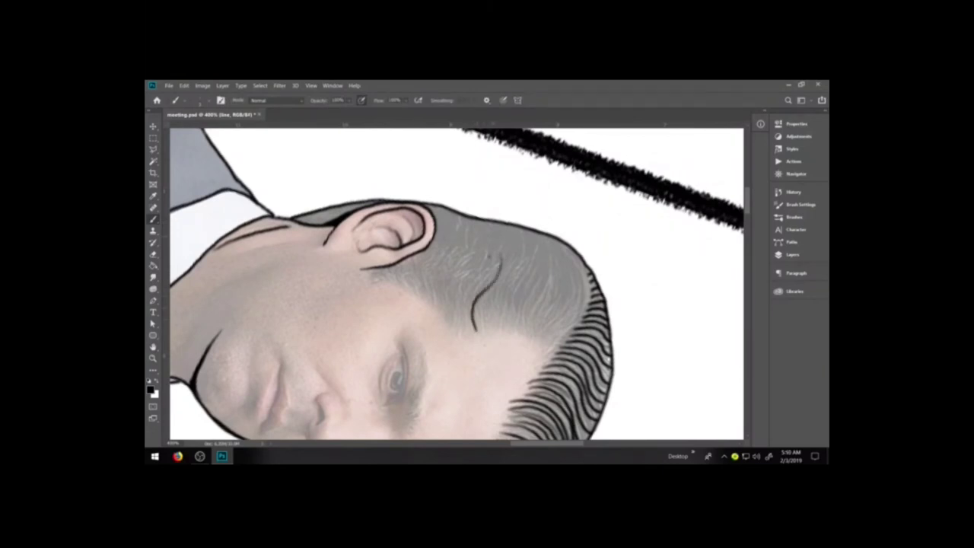
pyautogui.moveTo(480, 329); pyautogui.dragTo(508, 238)
pyautogui.moveTo(484, 326)
pyautogui.mouseDown()
pyautogui.moveTo(509, 271)
pyautogui.moveTo(507, 233)
pyautogui.moveTo(525, 255)
pyautogui.moveTo(493, 320)
pyautogui.moveTo(493, 304)
pyautogui.moveTo(503, 306)
pyautogui.moveTo(526, 278)
pyautogui.moveTo(533, 242)
pyautogui.mouseUp()
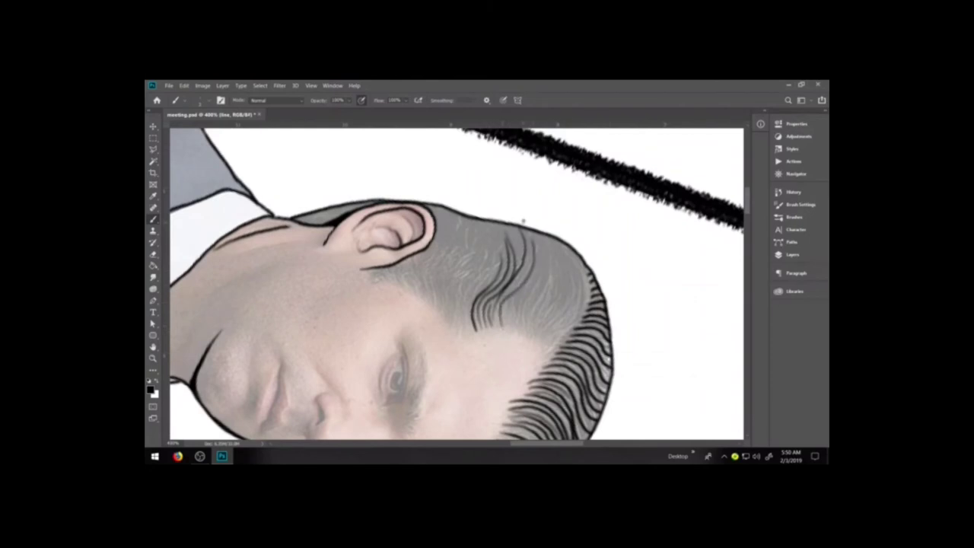
# - Draw wavy strands through the upper side hair near the parting, from the hairline toward the back outline
pyautogui.moveTo(520, 330)
pyautogui.mouseDown()
pyautogui.moveTo(550, 243)
pyautogui.moveTo(560, 254)
pyautogui.moveTo(543, 293)
pyautogui.moveTo(542, 337)
pyautogui.moveTo(573, 258)
pyautogui.mouseUp()
pyautogui.moveTo(547, 343); pyautogui.dragTo(579, 272)
pyautogui.moveTo(551, 344); pyautogui.dragTo(585, 278)
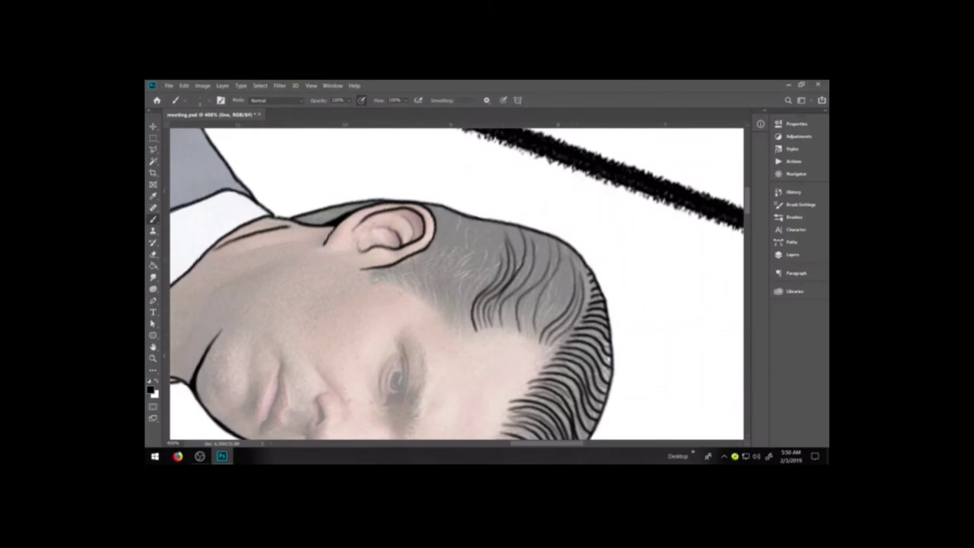
pyautogui.moveTo(536, 339)
pyautogui.mouseDown()
pyautogui.moveTo(566, 288)
pyautogui.moveTo(551, 293)
pyautogui.moveTo(562, 263)
pyautogui.mouseUp()
pyautogui.moveTo(549, 303); pyautogui.dragTo(566, 260)
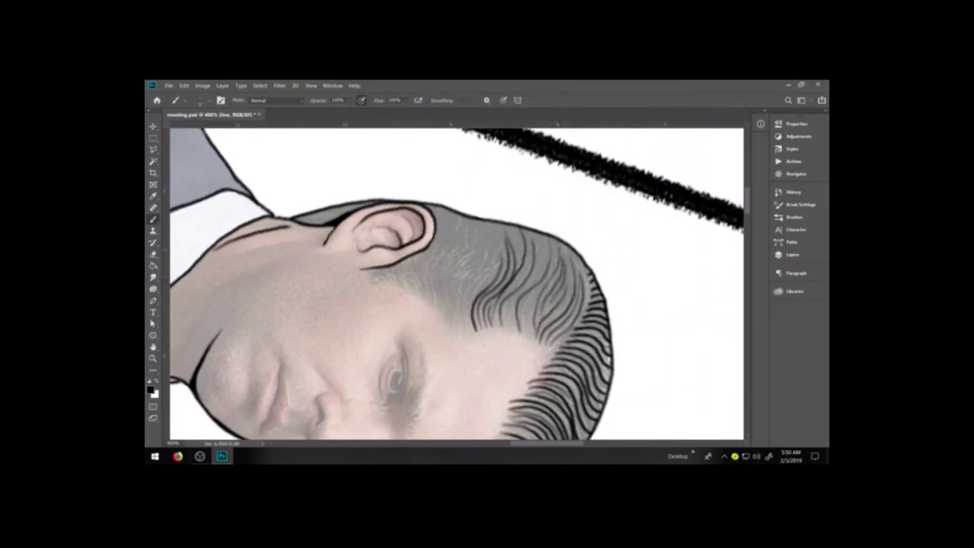
pyautogui.moveTo(536, 290)
pyautogui.mouseDown()
pyautogui.moveTo(527, 330)
pyautogui.moveTo(527, 301)
pyautogui.moveTo(513, 317)
pyautogui.moveTo(517, 294)
pyautogui.moveTo(545, 269)
pyautogui.mouseUp()
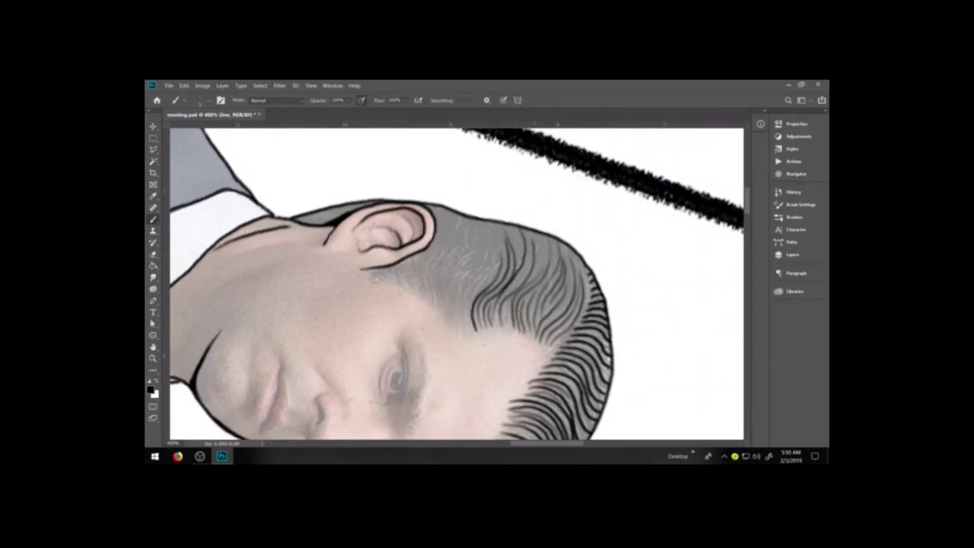
# - Fill the middle of the side hair with closely spaced wavy strands, continuing past the temple toward the ear
pyautogui.moveTo(507, 322); pyautogui.dragTo(542, 239)
pyautogui.moveTo(516, 283); pyautogui.dragTo(529, 242)
pyautogui.moveTo(566, 283)
pyautogui.mouseDown()
pyautogui.moveTo(579, 255)
pyautogui.moveTo(499, 230)
pyautogui.mouseUp()
pyautogui.moveTo(498, 266); pyautogui.dragTo(493, 230)
pyautogui.moveTo(493, 268); pyautogui.dragTo(468, 327)
pyautogui.moveTo(465, 291)
pyautogui.mouseDown()
pyautogui.moveTo(463, 326)
pyautogui.moveTo(457, 306)
pyautogui.moveTo(485, 266)
pyautogui.moveTo(487, 232)
pyautogui.moveTo(447, 309)
pyautogui.mouseUp()
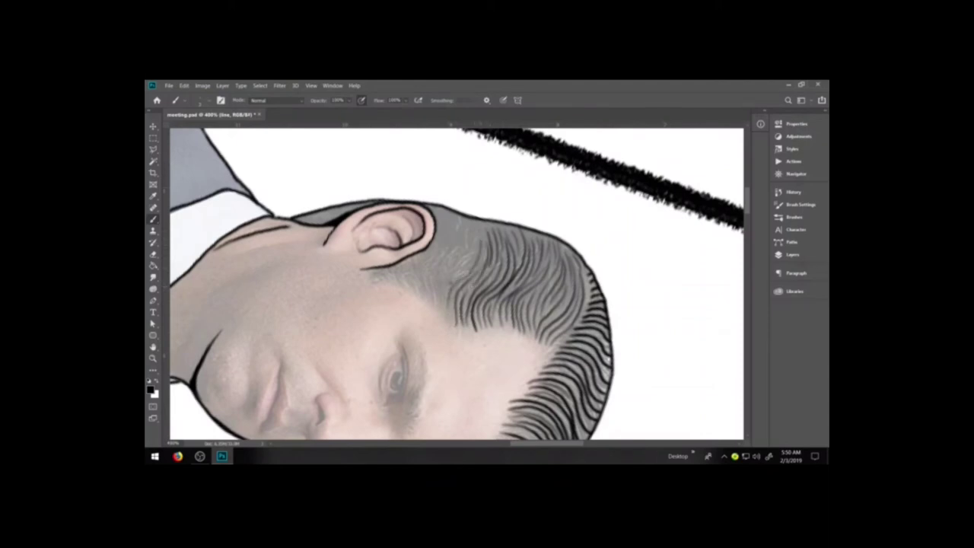
# - Extend the wavy strands above the ear to the sideburn and add short strands along the back outline
pyautogui.moveTo(429, 274); pyautogui.dragTo(449, 317)
pyautogui.moveTo(425, 275)
pyautogui.mouseDown()
pyautogui.moveTo(432, 301)
pyautogui.moveTo(421, 280)
pyautogui.moveTo(416, 292)
pyautogui.moveTo(391, 284)
pyautogui.moveTo(454, 279)
pyautogui.moveTo(473, 240)
pyautogui.moveTo(455, 275)
pyautogui.mouseUp()
pyautogui.hotkey('ctrl', 'z')
pyautogui.moveTo(455, 228)
pyautogui.mouseDown()
pyautogui.moveTo(468, 254)
pyautogui.moveTo(440, 273)
pyautogui.mouseUp()
pyautogui.moveTo(438, 242)
pyautogui.mouseDown()
pyautogui.moveTo(455, 269)
pyautogui.moveTo(446, 242)
pyautogui.moveTo(424, 266)
pyautogui.mouseUp()
pyautogui.moveTo(439, 214)
pyautogui.mouseDown()
pyautogui.moveTo(464, 238)
pyautogui.moveTo(478, 235)
pyautogui.mouseUp()
pyautogui.moveTo(475, 223); pyautogui.dragTo(482, 233)
# - Rework the short strands along the back outline behind the ear, undoing several and filling the area in again
pyautogui.hotkey('ctrl', 'z')
pyautogui.hotkey('ctrl', 'z')
pyautogui.hotkey('ctrl', 'z')
pyautogui.hotkey('ctrl', 'z')
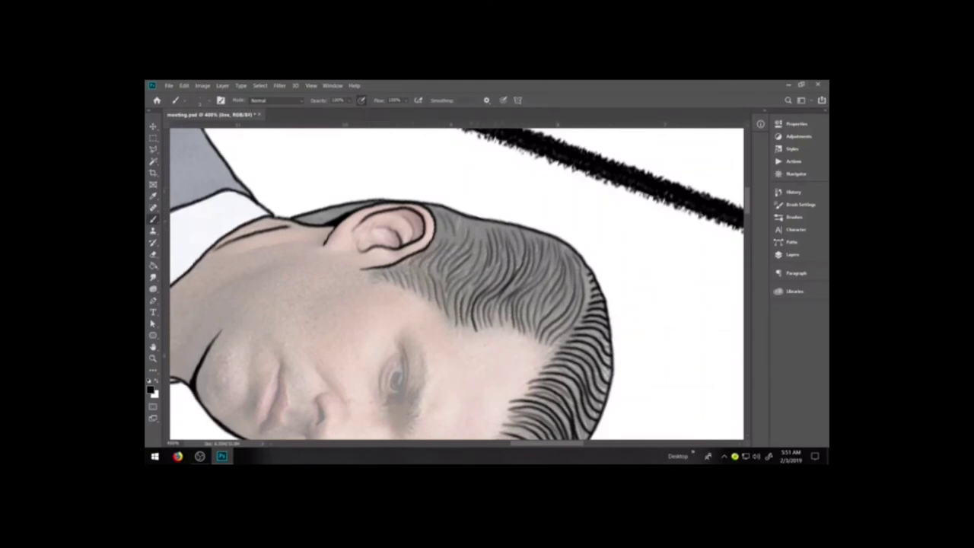
pyautogui.moveTo(457, 216); pyautogui.dragTo(463, 243)
pyautogui.hotkey('ctrl', 'shift', 'z')
pyautogui.hotkey('ctrl', 'shift', 'z')
pyautogui.hotkey('ctrl', 'shift', 'z')
pyautogui.hotkey('ctrl', 'shift', 'z')
pyautogui.hotkey('ctrl', 'shift', 'z')
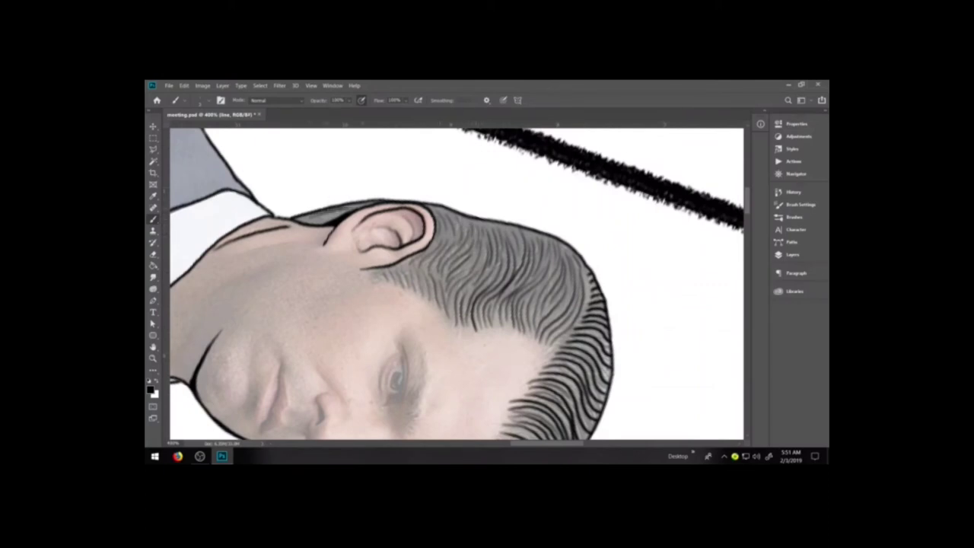
pyautogui.hotkey('ctrl', 'shift', 'z')
# - Darken selected strands with heavier strokes from the temple through the upper side hair up to the parting
pyautogui.moveTo(485, 327)
pyautogui.mouseDown()
pyautogui.moveTo(485, 305)
pyautogui.moveTo(514, 266)
pyautogui.moveTo(506, 234)
pyautogui.mouseUp()
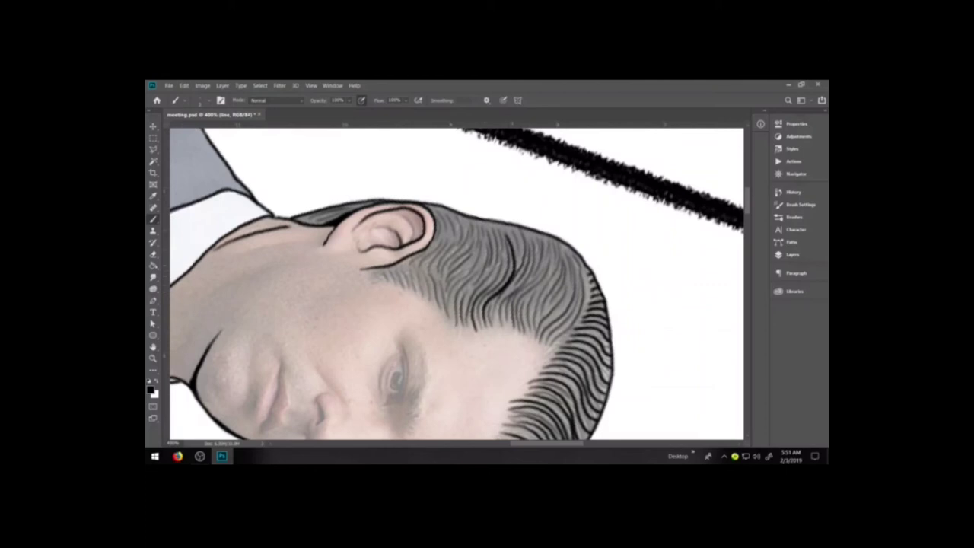
pyautogui.moveTo(510, 317)
pyautogui.mouseDown()
pyautogui.moveTo(548, 239)
pyautogui.moveTo(522, 315)
pyautogui.mouseUp()
pyautogui.moveTo(568, 256); pyautogui.dragTo(537, 332)
pyautogui.moveTo(557, 251); pyautogui.dragTo(531, 334)
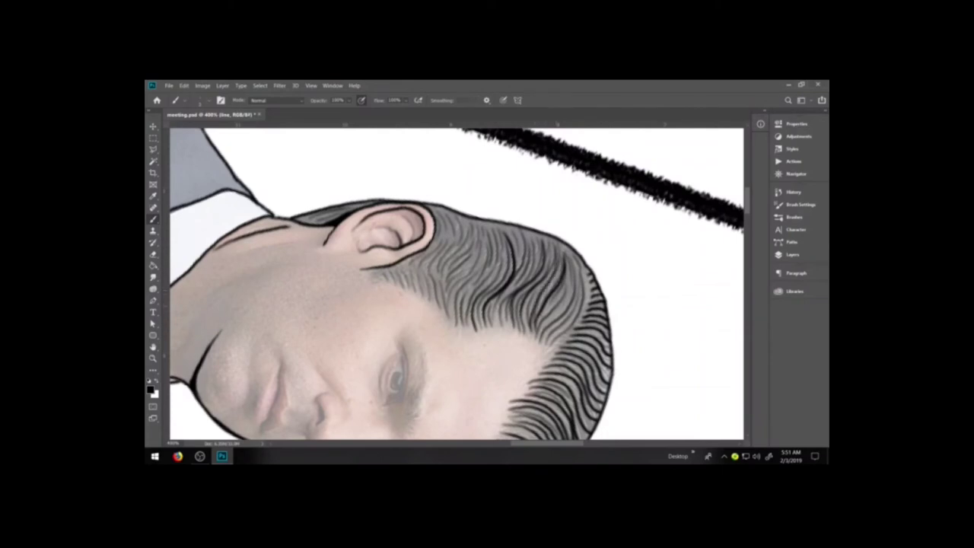
pyautogui.moveTo(574, 261); pyautogui.dragTo(538, 341)
pyautogui.moveTo(570, 265)
pyautogui.mouseDown()
pyautogui.moveTo(541, 335)
pyautogui.moveTo(576, 307)
pyautogui.moveTo(569, 262)
pyautogui.mouseUp()
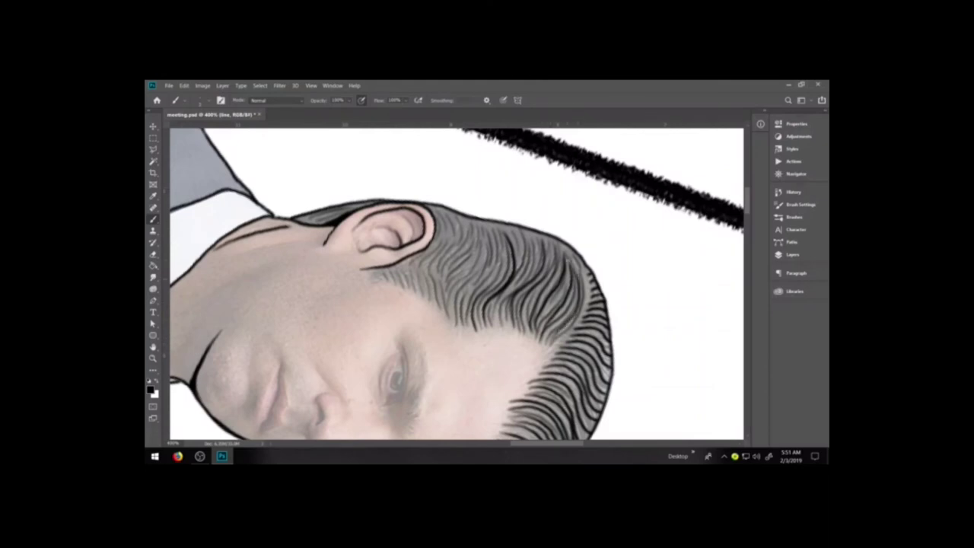
# - Darken selected wavy strands in the lower side hair above the ear and down to the sideburn
pyautogui.moveTo(455, 315)
pyautogui.mouseDown()
pyautogui.moveTo(481, 230)
pyautogui.moveTo(465, 302)
pyautogui.mouseUp()
pyautogui.moveTo(456, 224)
pyautogui.mouseDown()
pyautogui.moveTo(436, 294)
pyautogui.moveTo(446, 235)
pyautogui.mouseUp()
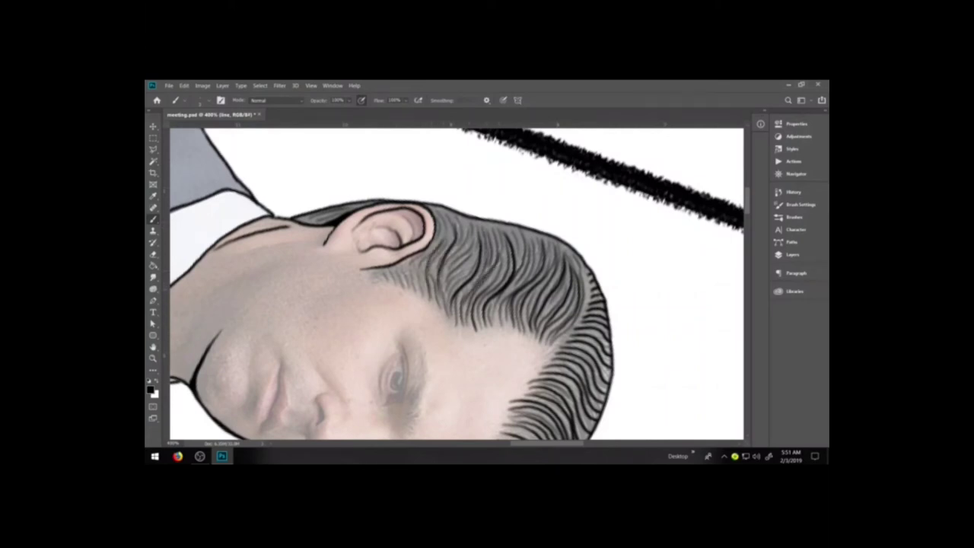
pyautogui.moveTo(467, 224); pyautogui.dragTo(444, 278)
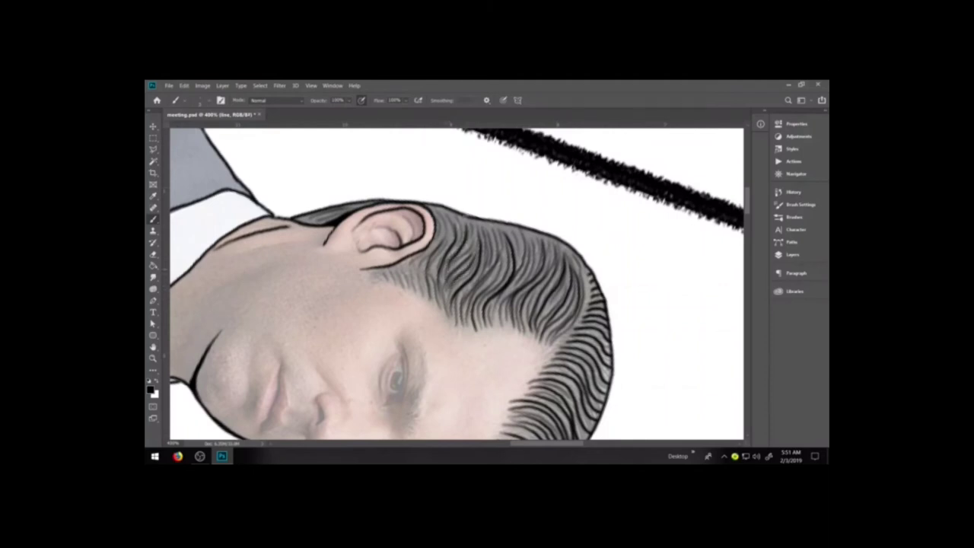
pyautogui.moveTo(442, 209)
pyautogui.mouseDown()
pyautogui.moveTo(418, 265)
pyautogui.moveTo(434, 260)
pyautogui.moveTo(421, 253)
pyautogui.moveTo(396, 266)
pyautogui.moveTo(416, 293)
pyautogui.moveTo(390, 280)
pyautogui.mouseUp()
pyautogui.moveTo(512, 223)
pyautogui.mouseDown()
pyautogui.moveTo(493, 245)
pyautogui.moveTo(475, 242)
pyautogui.mouseUp()
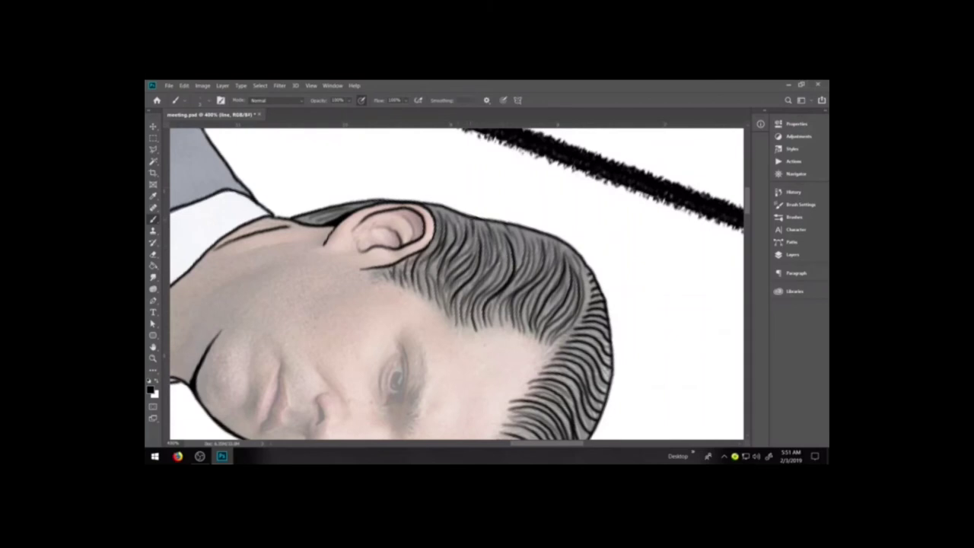
# - Brush dark strands inward from the back outline of the side hair, between the ear and the crown
pyautogui.moveTo(459, 210); pyautogui.dragTo(450, 229)
pyautogui.moveTo(536, 229)
pyautogui.mouseDown()
pyautogui.moveTo(527, 253)
pyautogui.moveTo(515, 254)
pyautogui.mouseUp()
pyautogui.moveTo(570, 244)
pyautogui.mouseDown()
pyautogui.moveTo(563, 264)
pyautogui.moveTo(588, 291)
pyautogui.mouseUp()
pyautogui.moveTo(545, 232); pyautogui.dragTo(552, 264)
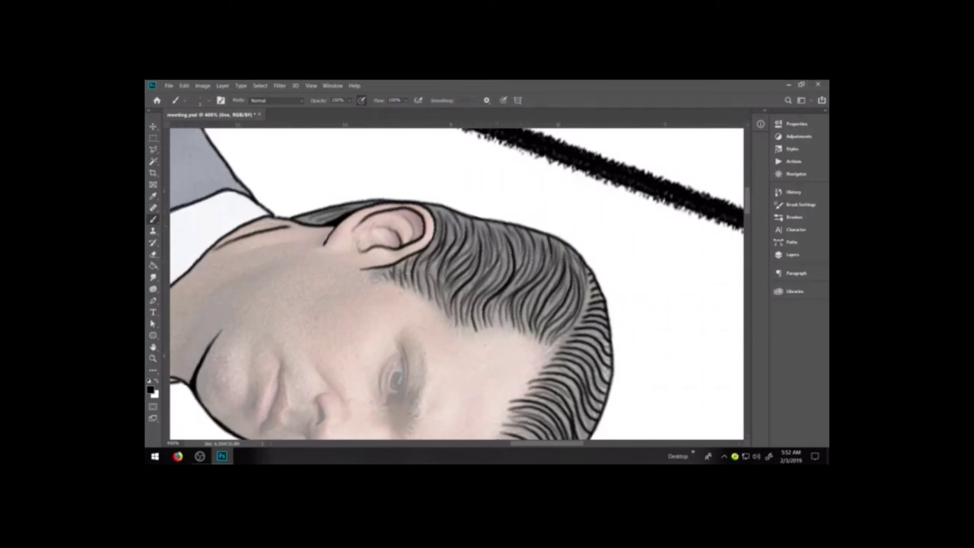
pyautogui.moveTo(495, 222); pyautogui.dragTo(502, 263)
pyautogui.moveTo(480, 223); pyautogui.dragTo(488, 249)
# - Redraw the dark strands curving around the top of the ear toward the sideburn and darken one strand at the temple
pyautogui.moveTo(440, 209); pyautogui.dragTo(447, 240)
pyautogui.hotkey('ctrl', 'z')
pyautogui.moveTo(439, 205); pyautogui.dragTo(449, 239)
pyautogui.moveTo(450, 208); pyautogui.dragTo(431, 291)
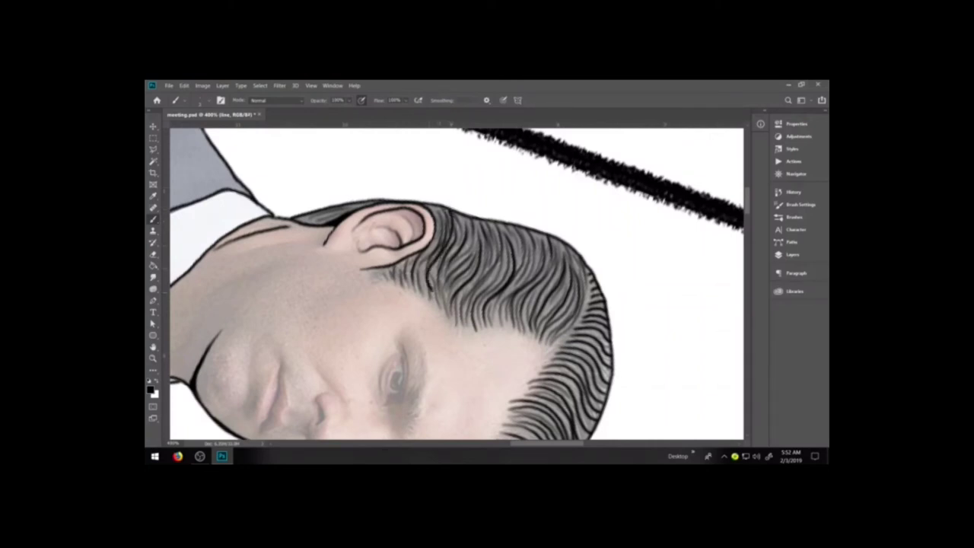
pyautogui.hotkey('ctrl', 'z')
pyautogui.moveTo(454, 211); pyautogui.dragTo(430, 301)
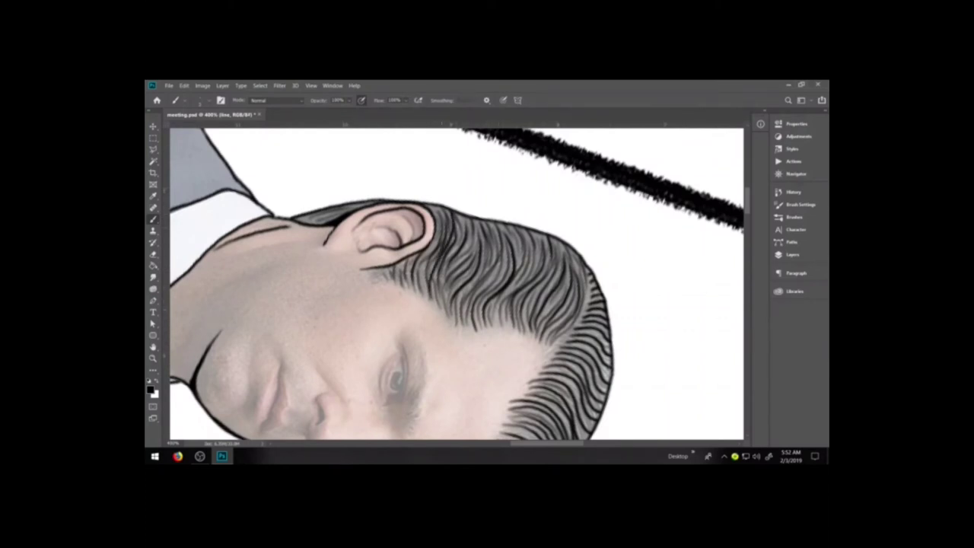
pyautogui.moveTo(494, 327); pyautogui.dragTo(514, 280)
# - Turn the canvas view upright, check the brush presets and bring the eye area into close view for tracing
pyautogui.press('r')
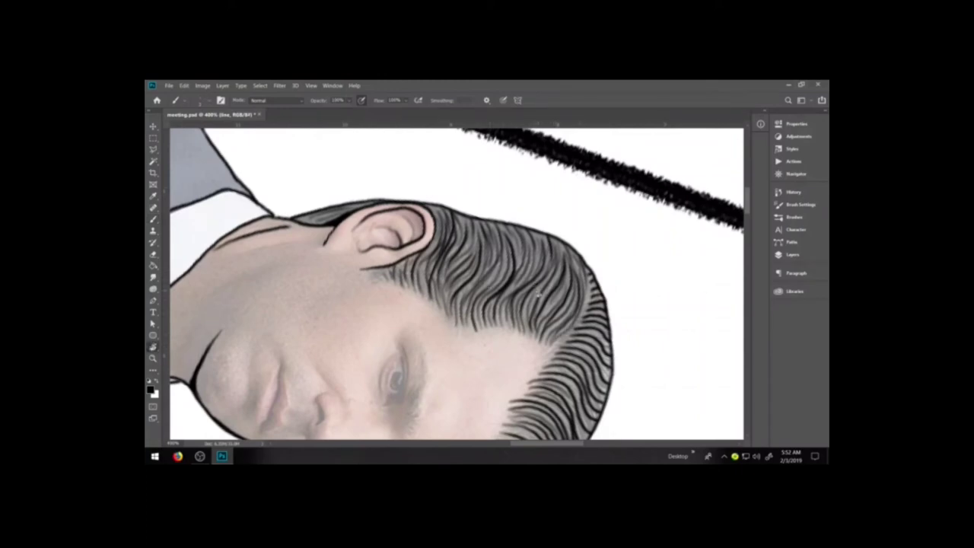
pyautogui.moveTo(553, 313)
pyautogui.mouseDown()
pyautogui.moveTo(525, 244)
pyautogui.moveTo(463, 216)
pyautogui.mouseUp()
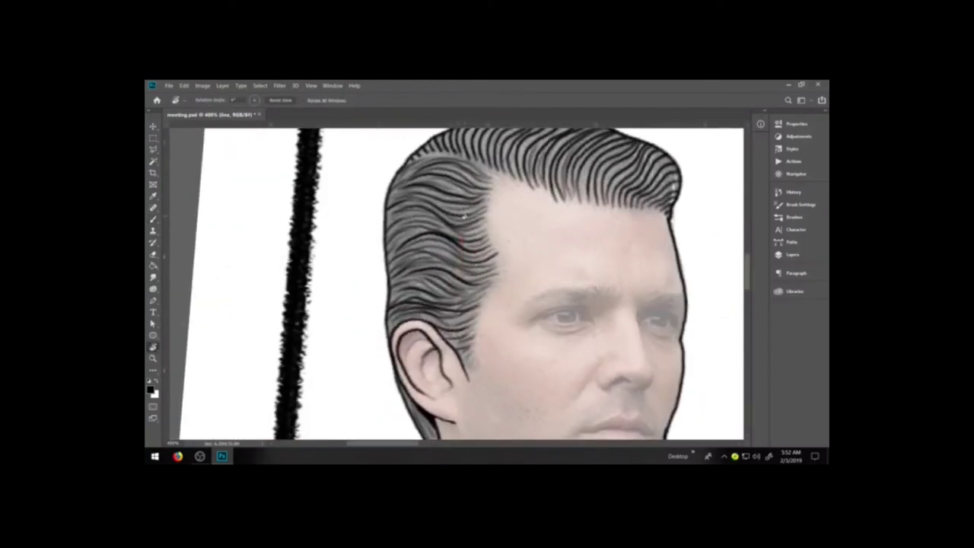
pyautogui.scroll(-2, 463, 216)
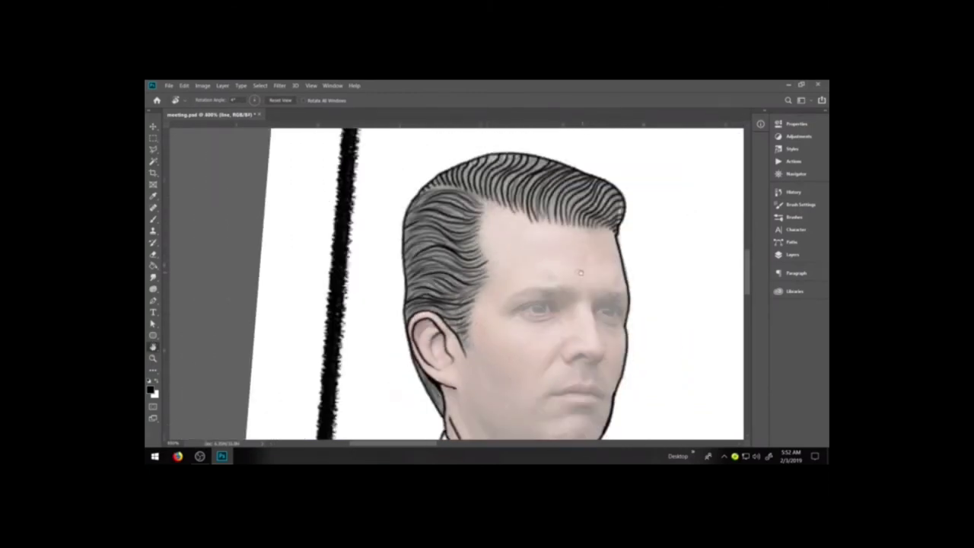
pyautogui.press('h')
pyautogui.moveTo(575, 266)
pyautogui.mouseDown()
pyautogui.moveTo(509, 229)
pyautogui.moveTo(520, 247)
pyautogui.moveTo(523, 235)
pyautogui.mouseUp()
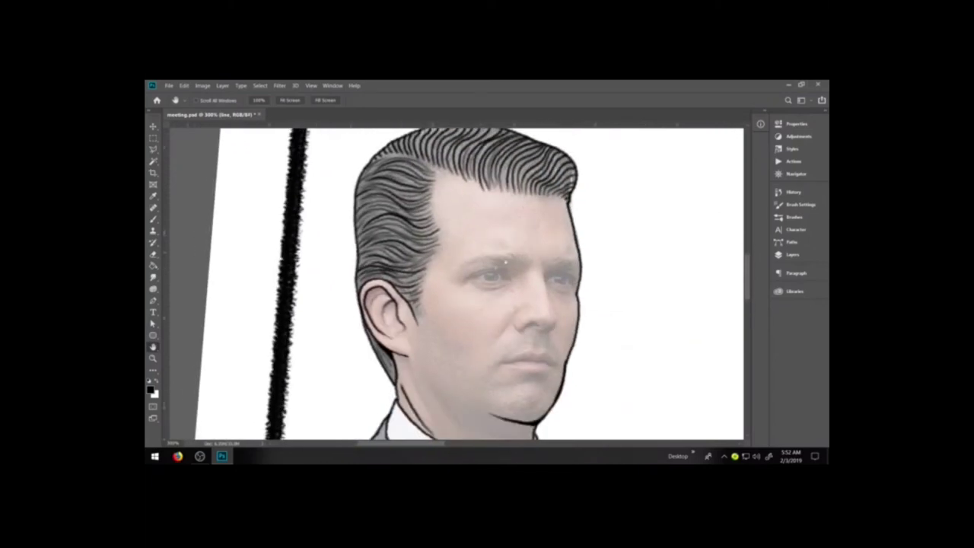
pyautogui.hotkey('ctrl', '+')
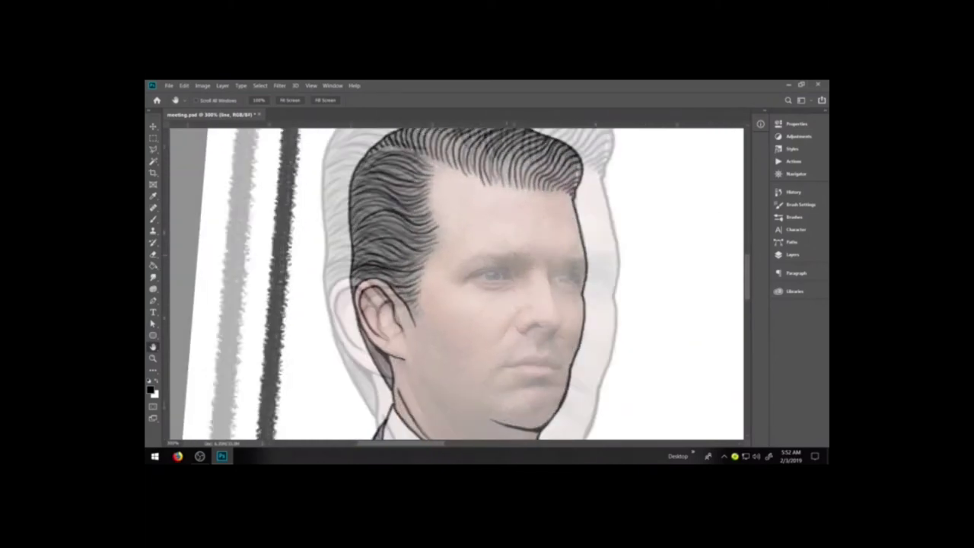
pyautogui.moveTo(577, 245); pyautogui.dragTo(538, 263)
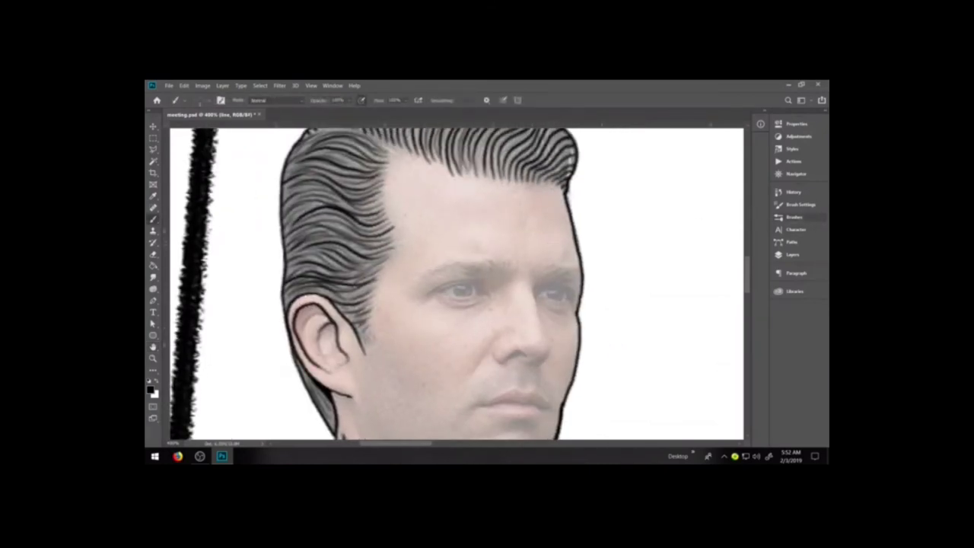
pyautogui.click(793, 217)
pyautogui.click(664, 313)
pyautogui.hotkey('ctrl', '+')
pyautogui.hotkey('ctrl', '+')
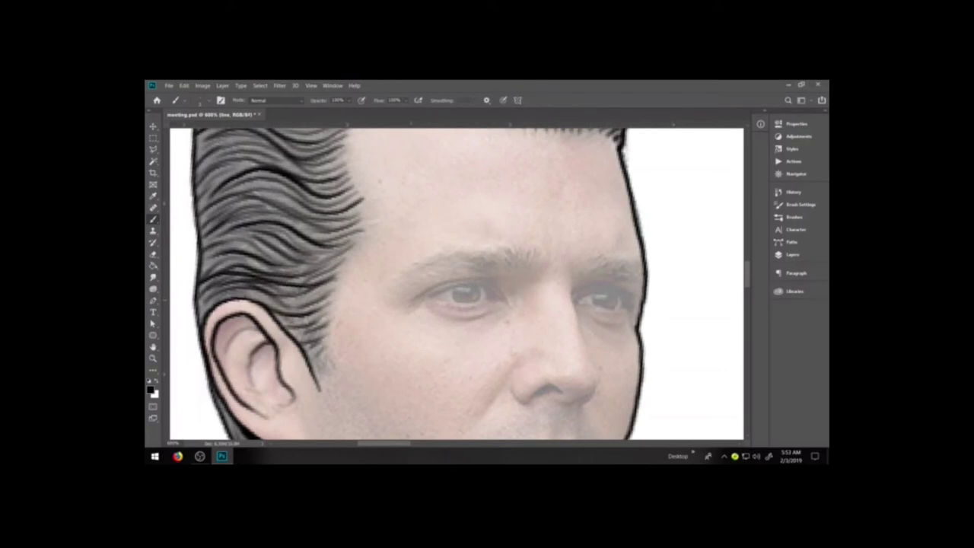
# - Trace the upper eyelid of the eye nearest the ear from corner to corner, undoing stray strokes beside and below it
pyautogui.moveTo(406, 304); pyautogui.dragTo(417, 297)
pyautogui.hotkey('ctrl', 'z')
pyautogui.moveTo(458, 279); pyautogui.dragTo(496, 282)
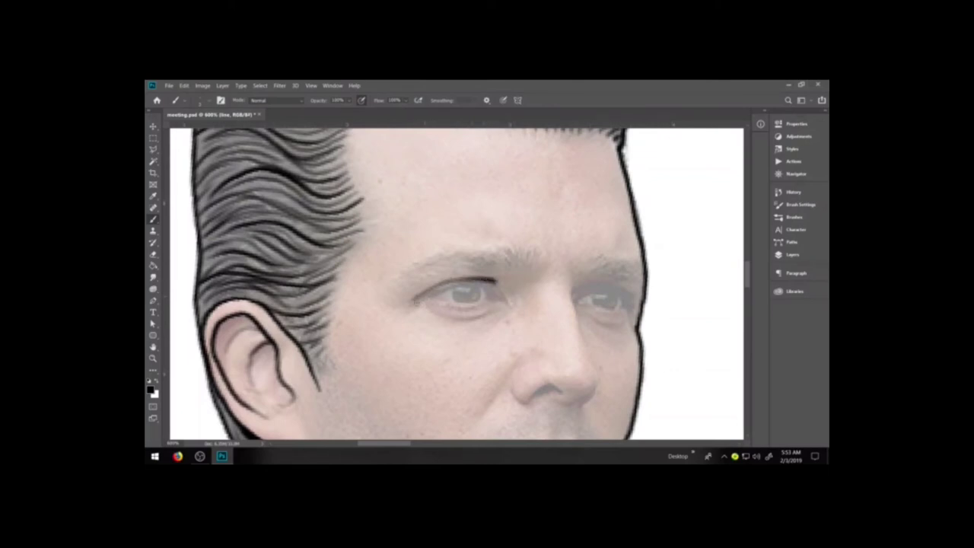
pyautogui.moveTo(399, 360)
pyautogui.mouseDown()
pyautogui.moveTo(442, 329)
pyautogui.moveTo(491, 324)
pyautogui.mouseUp()
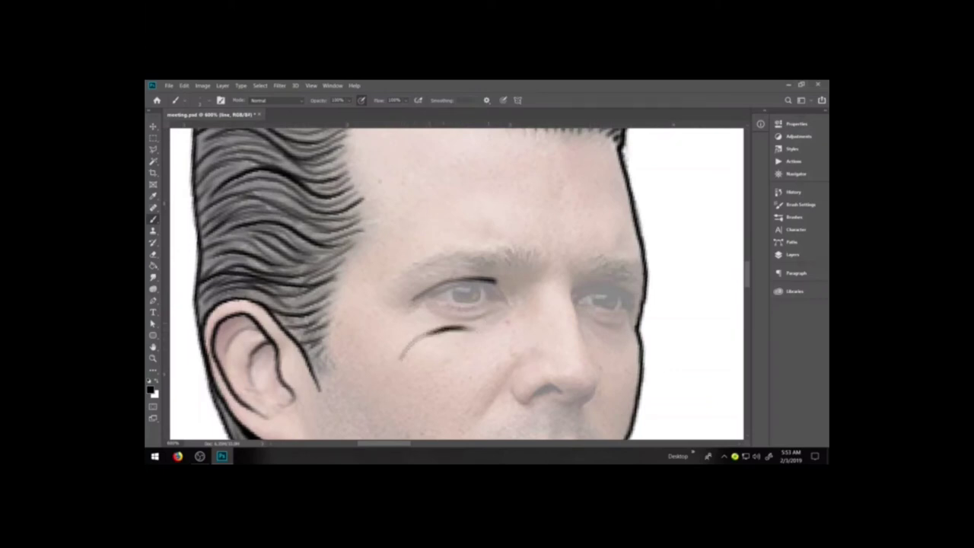
pyautogui.hotkey('ctrl', 'z')
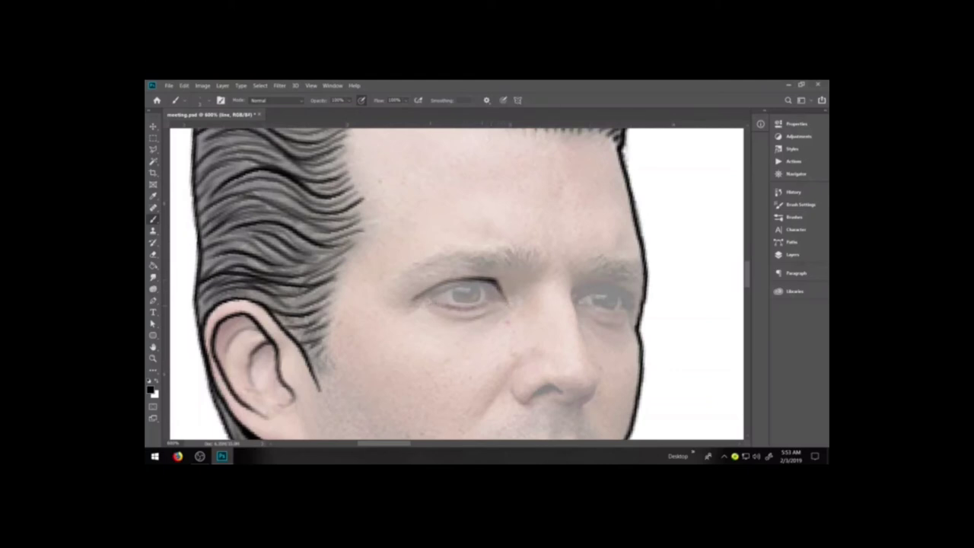
pyautogui.moveTo(423, 299)
pyautogui.mouseDown()
pyautogui.moveTo(476, 283)
pyautogui.moveTo(499, 296)
pyautogui.mouseUp()
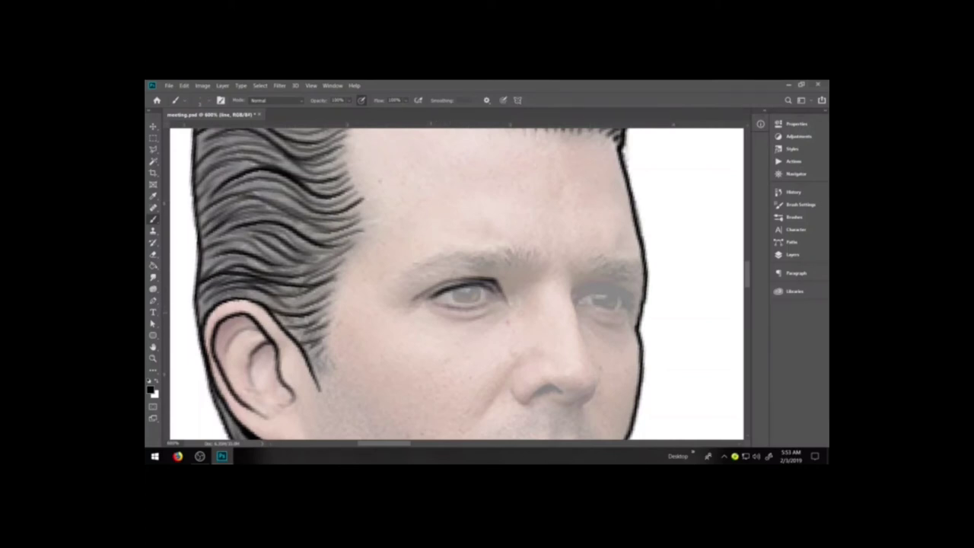
# - Draw the crease under the same eye, redoing it once, and outline its upper lash line and iris
pyautogui.moveTo(442, 316); pyautogui.dragTo(501, 307)
pyautogui.hotkey('ctrl', 'z')
pyautogui.moveTo(437, 318); pyautogui.dragTo(500, 308)
pyautogui.moveTo(478, 302)
pyautogui.mouseDown()
pyautogui.moveTo(475, 286)
pyautogui.moveTo(470, 304)
pyautogui.moveTo(481, 300)
pyautogui.moveTo(441, 298)
pyautogui.mouseUp()
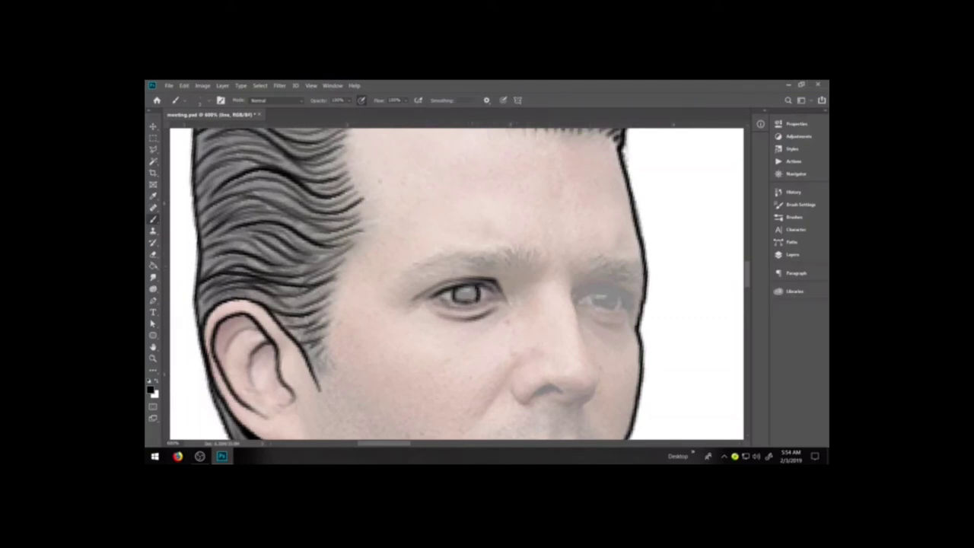
# - Zoom in closely on the traced eye and paint a small black pupil in the centre of the iris
pyautogui.press('e')
pyautogui.press('b')
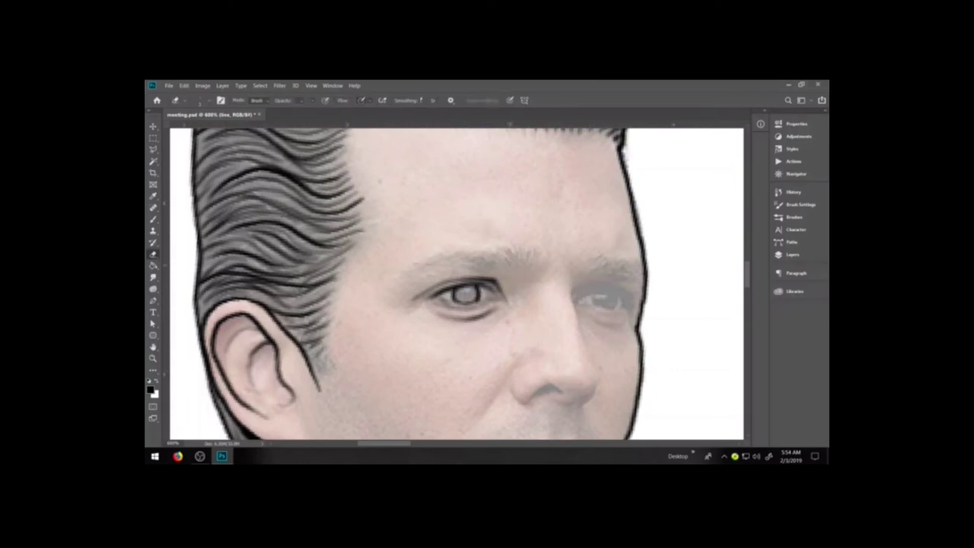
pyautogui.scroll(5, 476, 304)
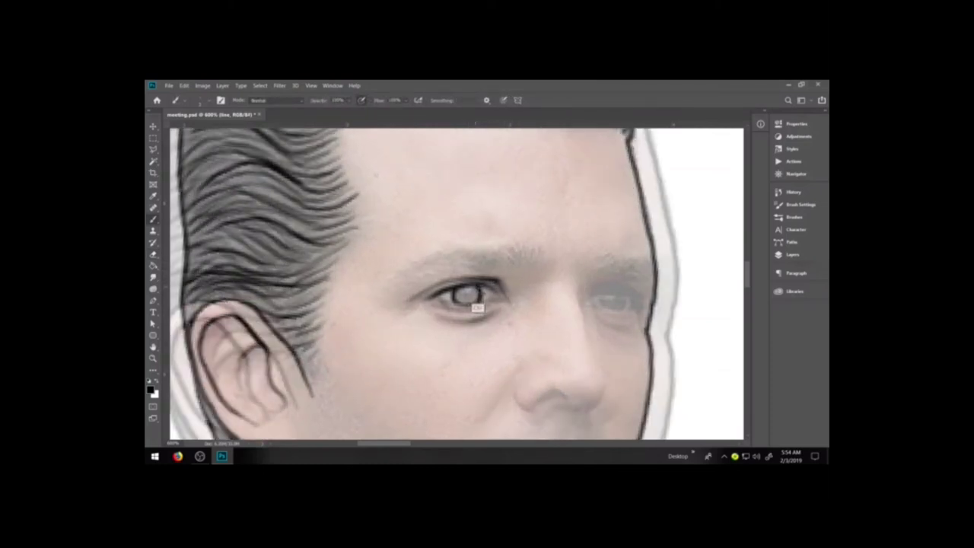
pyautogui.scroll(2, 480, 291)
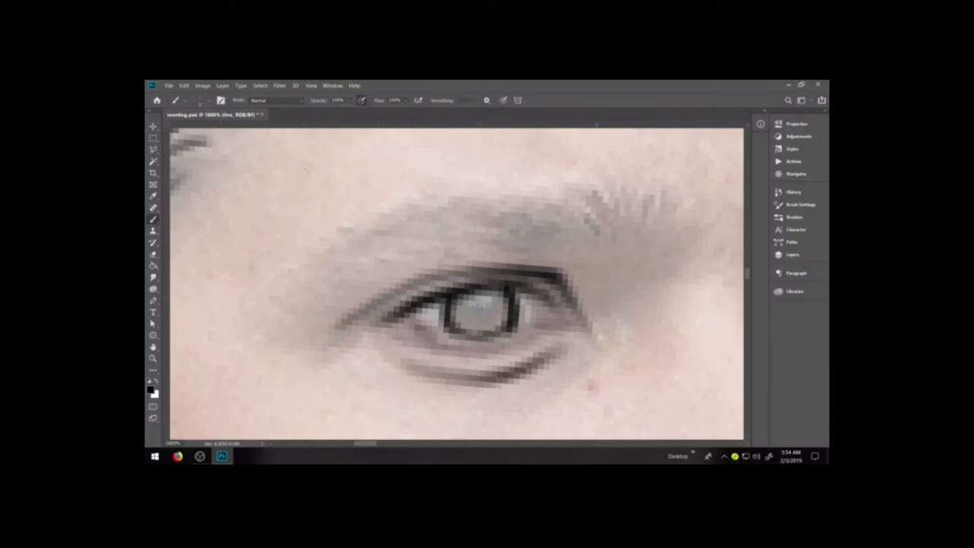
pyautogui.click(478, 311)
pyautogui.hotkey('ctrl', '-')
pyautogui.hotkey('ctrl', '-')
pyautogui.hotkey('ctrl', '-')
pyautogui.hotkey('ctrl', '-')
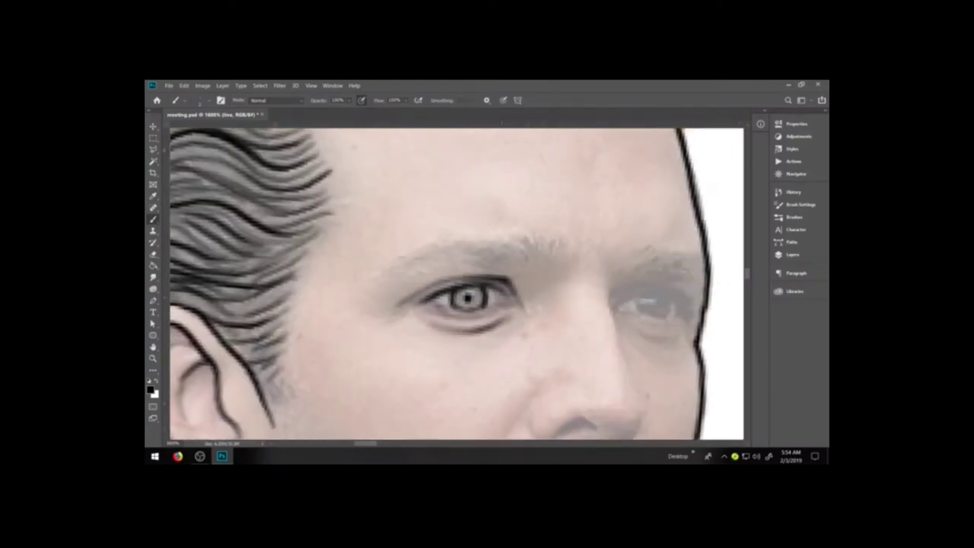
# - Bring both eyes into close view and trace the upper eyelid and its crease on the eye nearest the face's outer contour
pyautogui.hotkey('ctrl', '-')
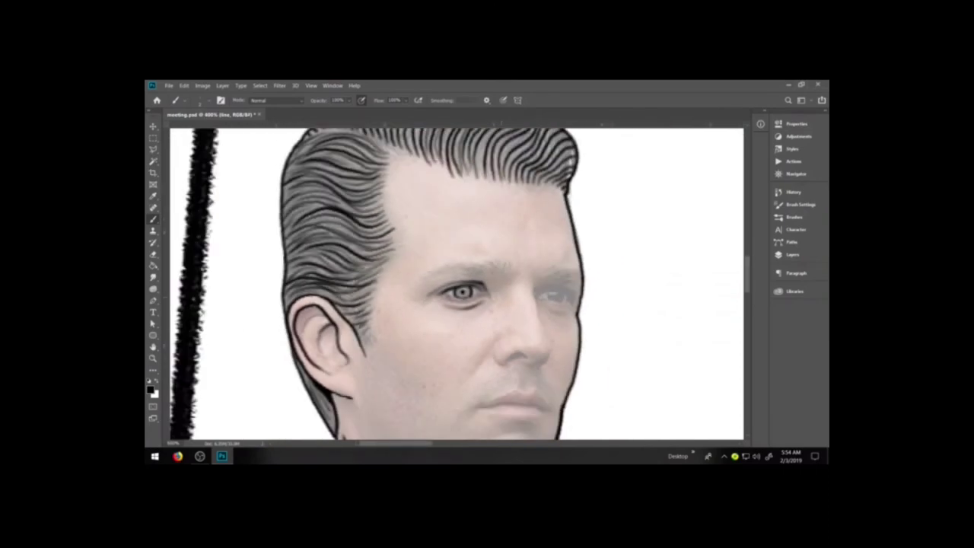
pyautogui.press('z')
pyautogui.moveTo(523, 265); pyautogui.dragTo(587, 323)
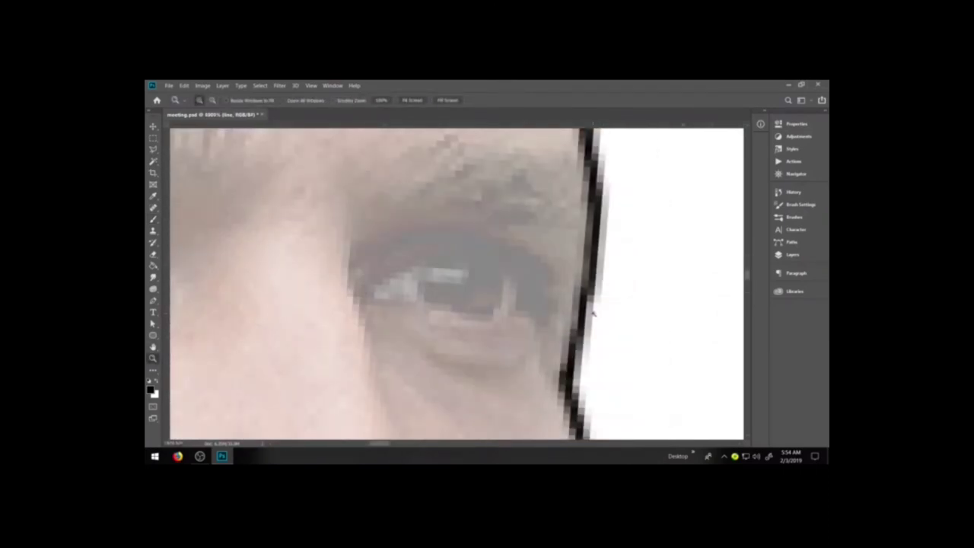
pyautogui.hotkey('ctrl', '-')
pyautogui.hotkey('ctrl', '-')
pyautogui.hotkey('ctrl', '-')
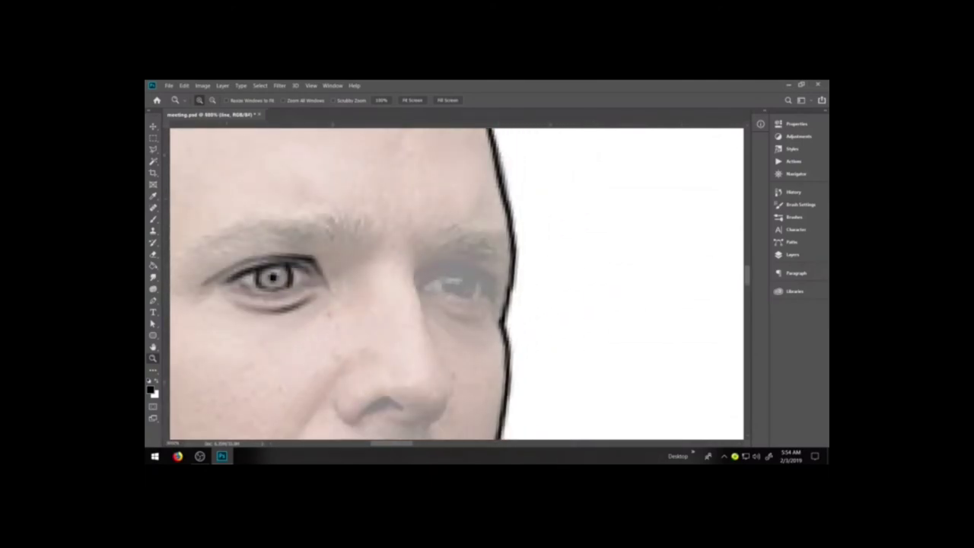
pyautogui.moveTo(197, 206); pyautogui.dragTo(572, 327)
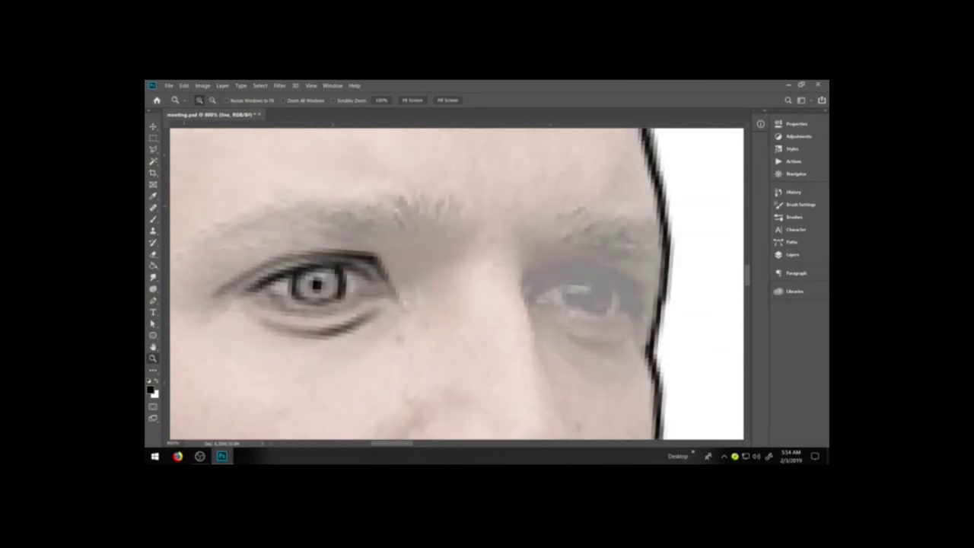
pyautogui.press('b')
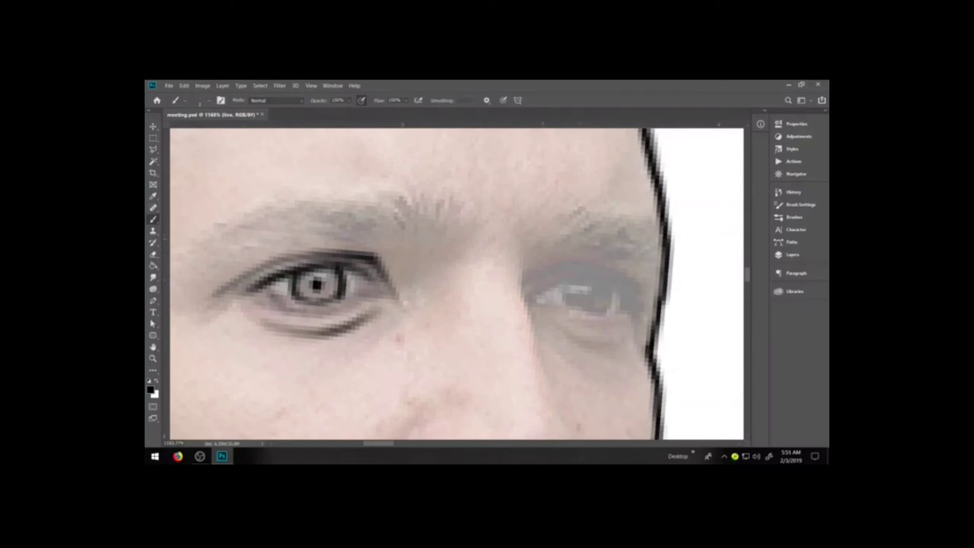
pyautogui.moveTo(530, 283)
pyautogui.mouseDown()
pyautogui.moveTo(546, 270)
pyautogui.moveTo(598, 266)
pyautogui.moveTo(637, 298)
pyautogui.mouseUp()
pyautogui.moveTo(532, 293)
pyautogui.mouseDown()
pyautogui.moveTo(588, 269)
pyautogui.moveTo(633, 292)
pyautogui.mouseUp()
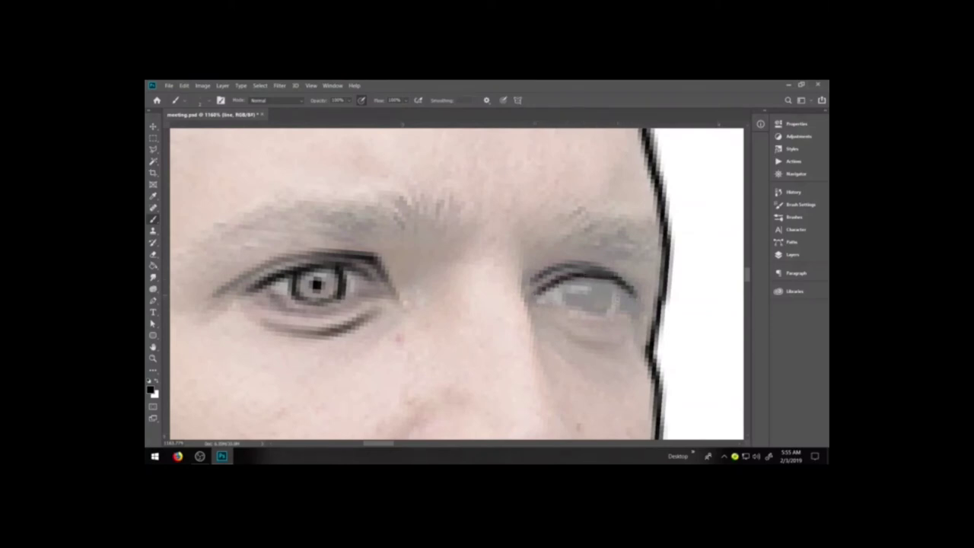
# - Outline the lower lid and iris of the same eye and paint a small black pupil, undoing surplus pupil dabs
pyautogui.moveTo(529, 302)
pyautogui.mouseDown()
pyautogui.moveTo(576, 316)
pyautogui.moveTo(630, 310)
pyautogui.mouseUp()
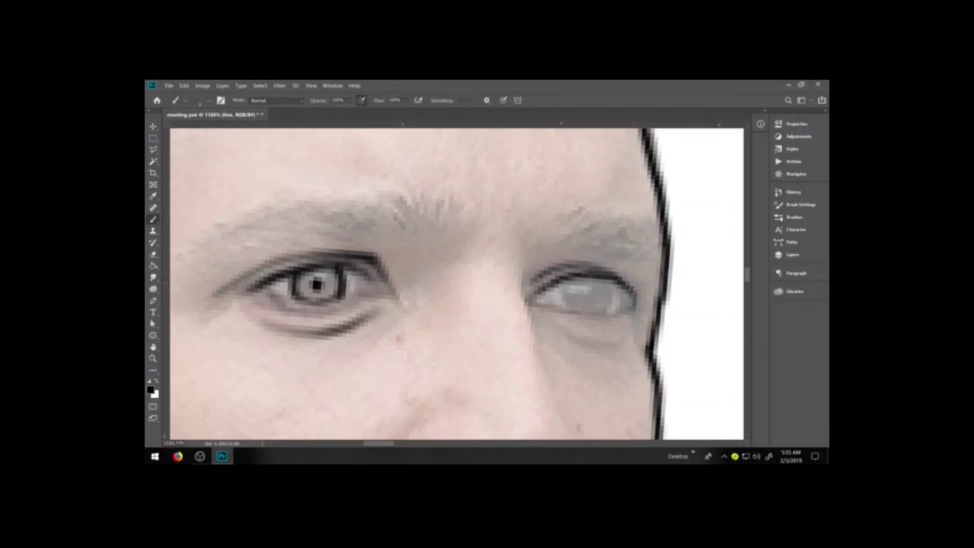
pyautogui.moveTo(565, 305); pyautogui.dragTo(564, 276)
pyautogui.moveTo(611, 307); pyautogui.dragTo(602, 275)
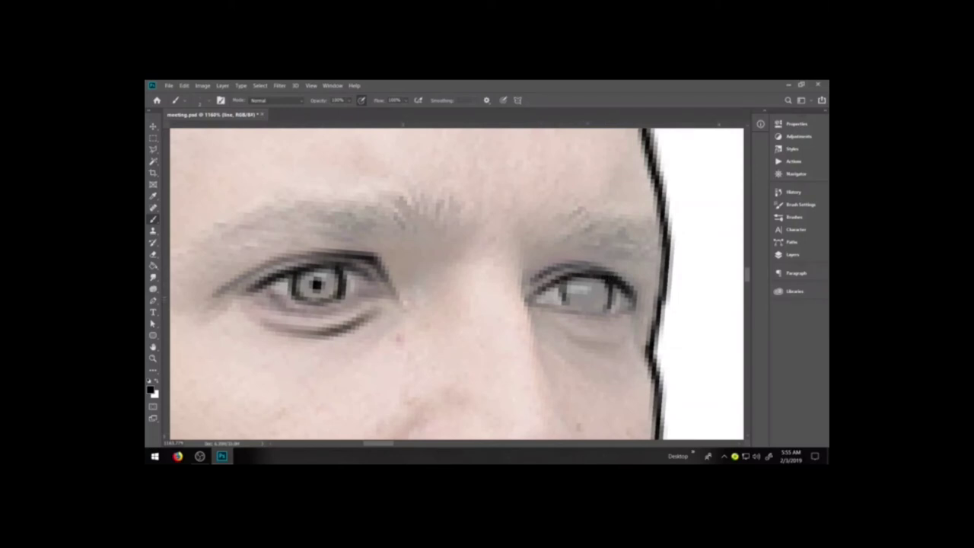
pyautogui.moveTo(542, 302); pyautogui.dragTo(614, 303)
pyautogui.moveTo(585, 296); pyautogui.dragTo(586, 294)
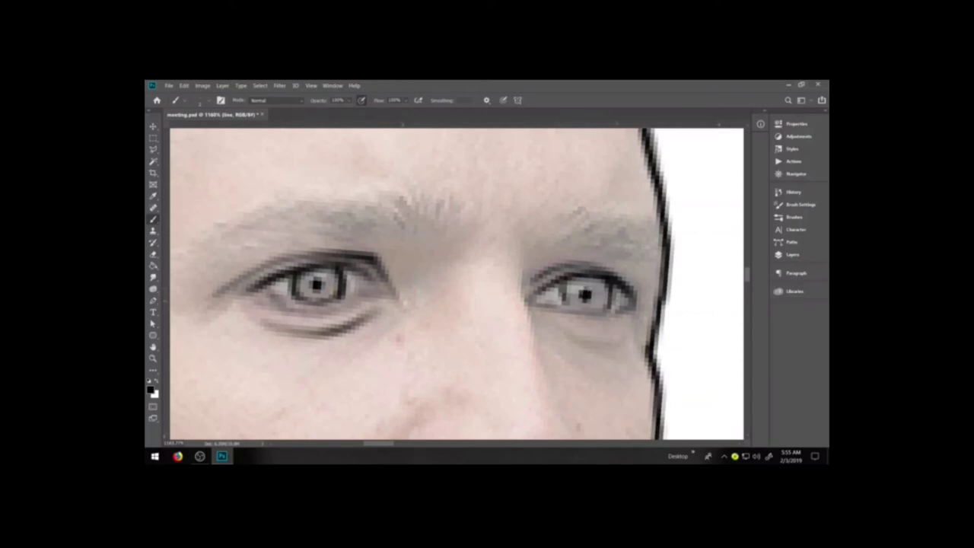
pyautogui.hotkey('ctrl', 'z')
pyautogui.moveTo(587, 293); pyautogui.dragTo(587, 293)
pyautogui.hotkey('ctrl', 'z')
# - Darken the upper lid crease of that eye and draw the curved fold beneath it
pyautogui.moveTo(535, 276)
pyautogui.mouseDown()
pyautogui.moveTo(575, 263)
pyautogui.moveTo(605, 271)
pyautogui.mouseUp()
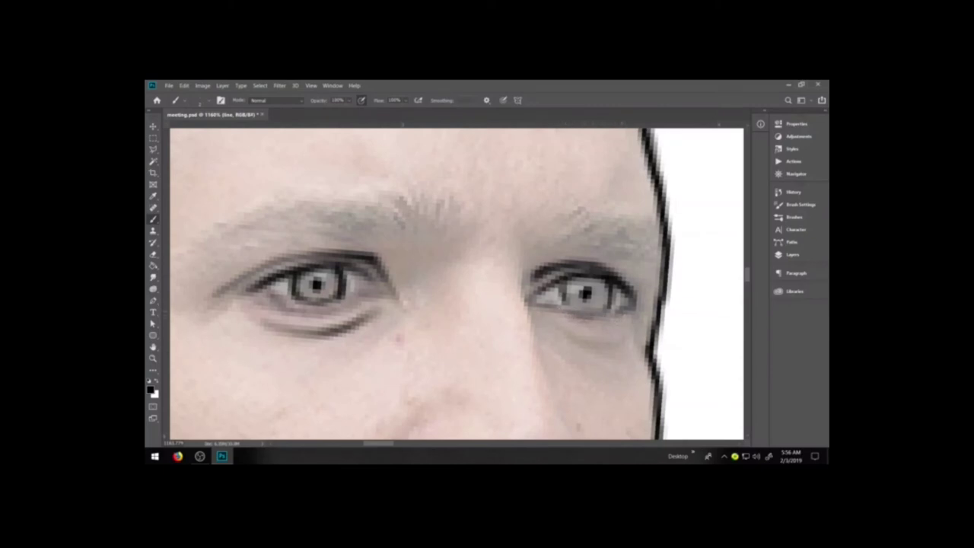
pyautogui.press('e')
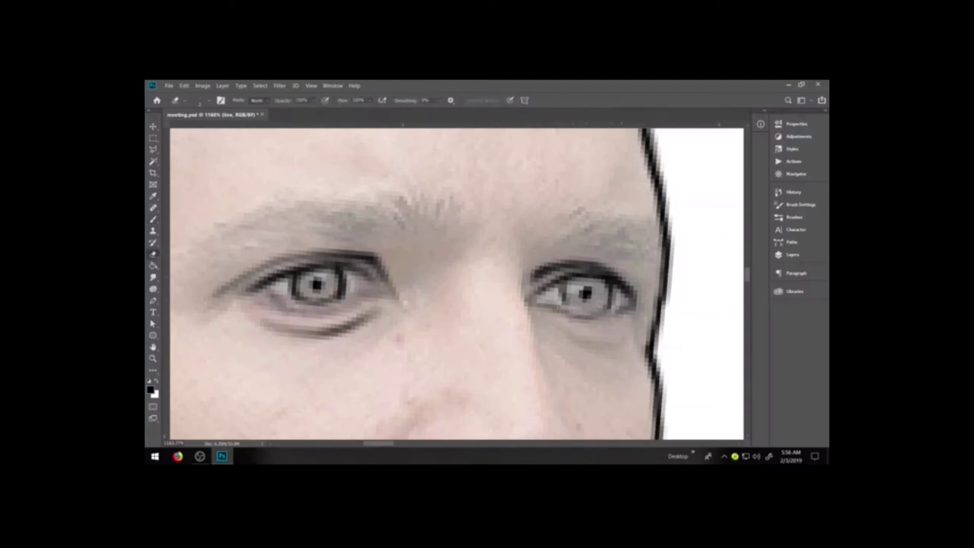
pyautogui.press('b')
pyautogui.press('b')
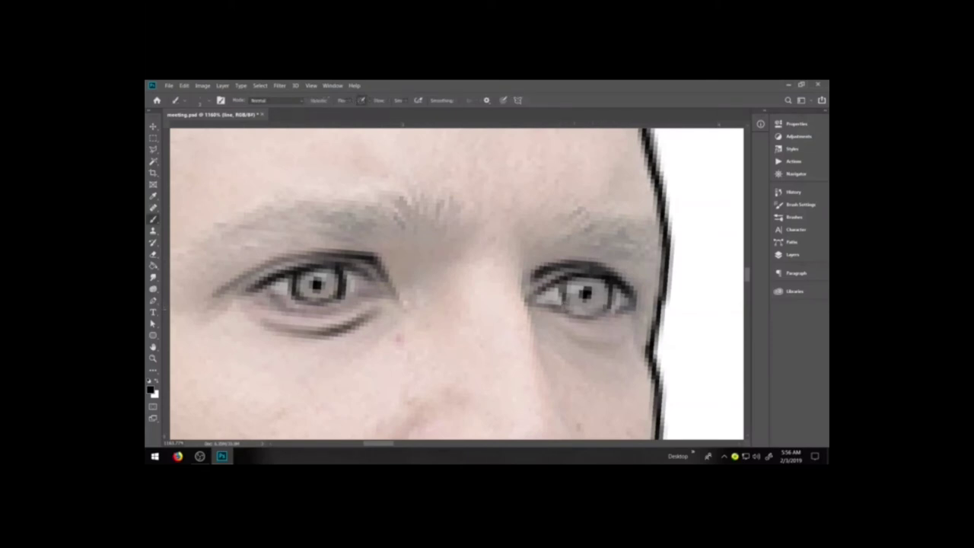
pyautogui.moveTo(573, 311); pyautogui.dragTo(572, 313)
pyautogui.moveTo(583, 341); pyautogui.dragTo(631, 335)
pyautogui.moveTo(559, 329); pyautogui.dragTo(614, 346)
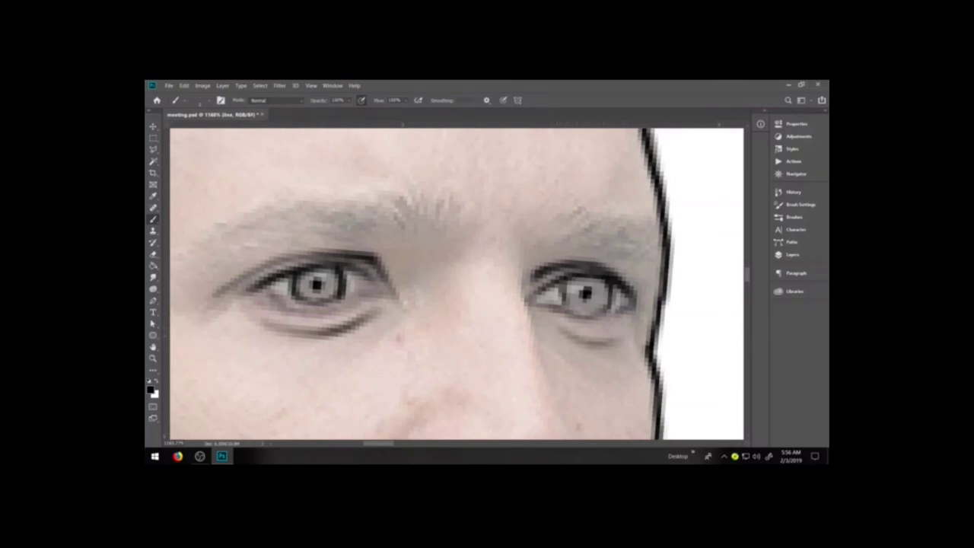
pyautogui.moveTo(557, 328)
pyautogui.mouseDown()
pyautogui.moveTo(607, 344)
pyautogui.moveTo(631, 334)
pyautogui.mouseUp()
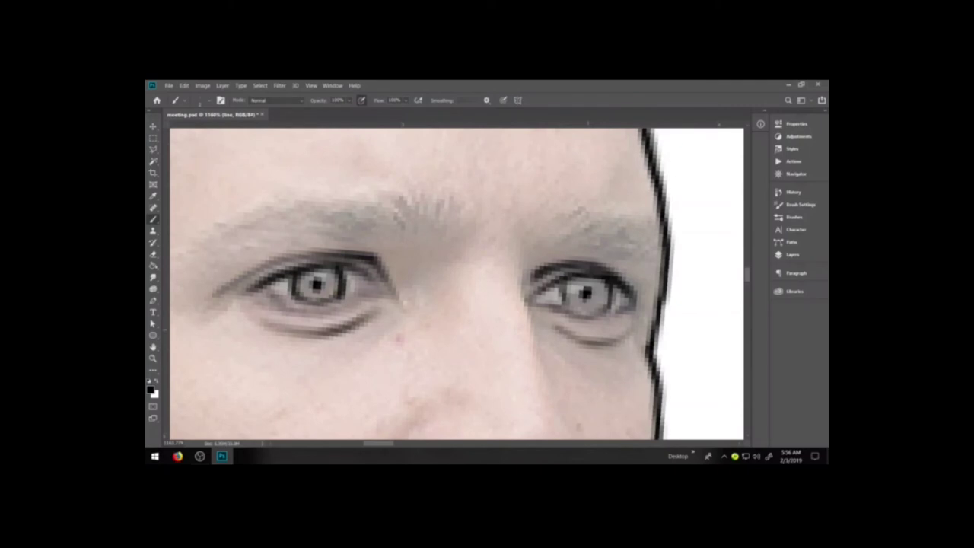
# - Trace the far edge of the nose bridge from the brow down towards the nose tip
pyautogui.moveTo(527, 312); pyautogui.dragTo(523, 245)
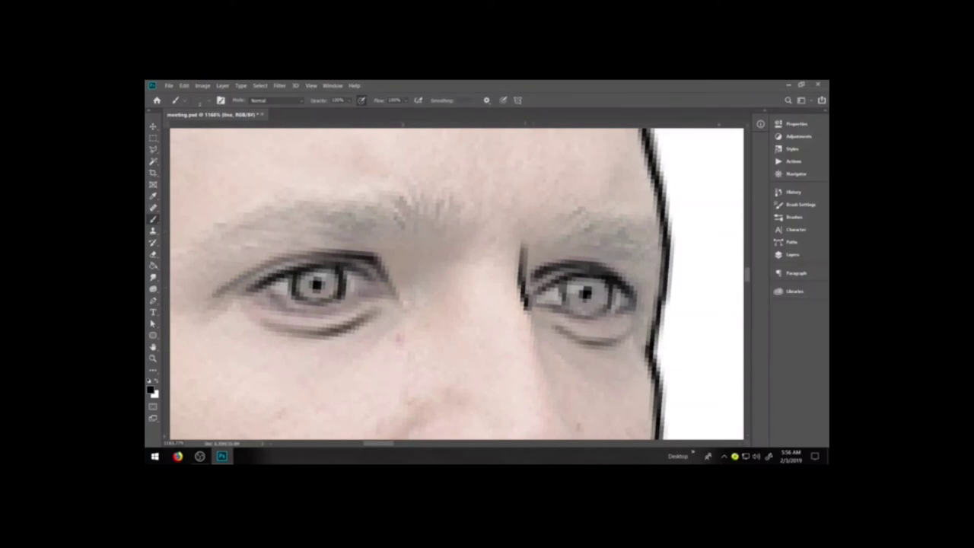
pyautogui.moveTo(522, 245); pyautogui.dragTo(534, 221)
pyautogui.moveTo(527, 306); pyautogui.dragTo(546, 370)
pyautogui.moveTo(532, 332)
pyautogui.mouseDown()
pyautogui.moveTo(545, 366)
pyautogui.moveTo(542, 328)
pyautogui.moveTo(568, 281)
pyautogui.moveTo(568, 251)
pyautogui.mouseUp()
pyautogui.press('h')
pyautogui.press('b')
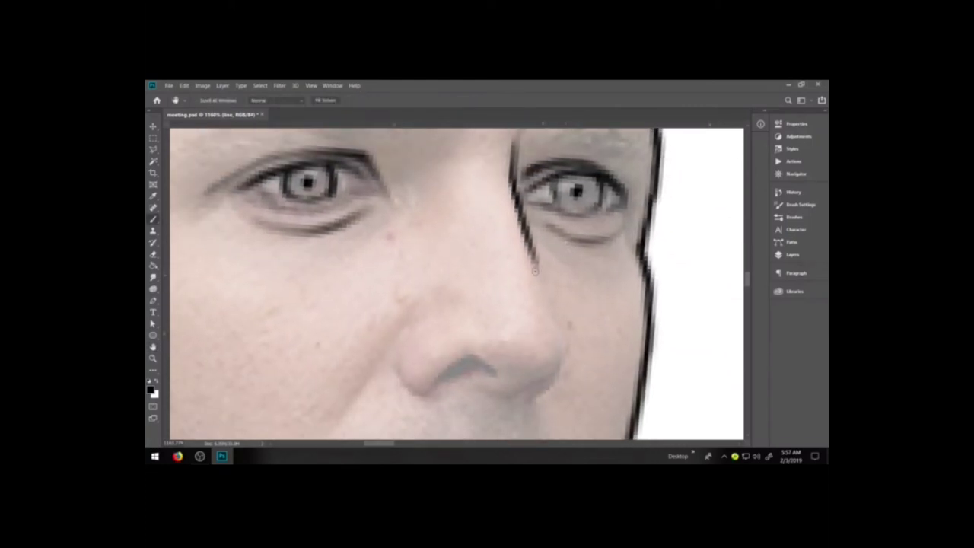
pyautogui.moveTo(533, 262)
pyautogui.mouseDown()
pyautogui.moveTo(553, 315)
pyautogui.moveTo(547, 293)
pyautogui.mouseUp()
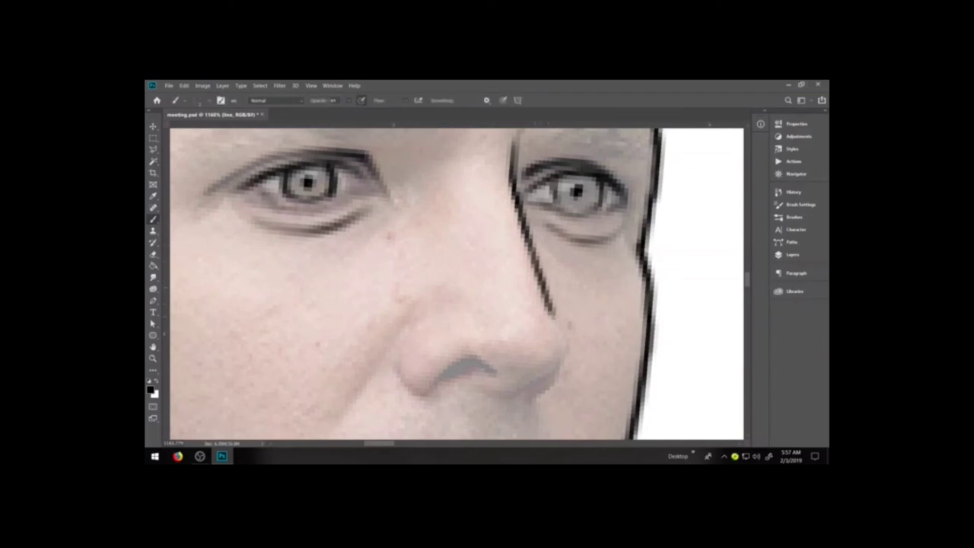
pyautogui.moveTo(532, 254); pyautogui.dragTo(546, 292)
# - Outline the nose tip and underside, fill the nostril in black and draw the curve of the nose wing
pyautogui.moveTo(502, 397)
pyautogui.mouseDown()
pyautogui.moveTo(553, 370)
pyautogui.moveTo(550, 315)
pyautogui.mouseUp()
pyautogui.moveTo(426, 394)
pyautogui.mouseDown()
pyautogui.moveTo(471, 356)
pyautogui.moveTo(487, 373)
pyautogui.moveTo(437, 389)
pyautogui.moveTo(461, 367)
pyautogui.moveTo(484, 371)
pyautogui.moveTo(449, 385)
pyautogui.mouseUp()
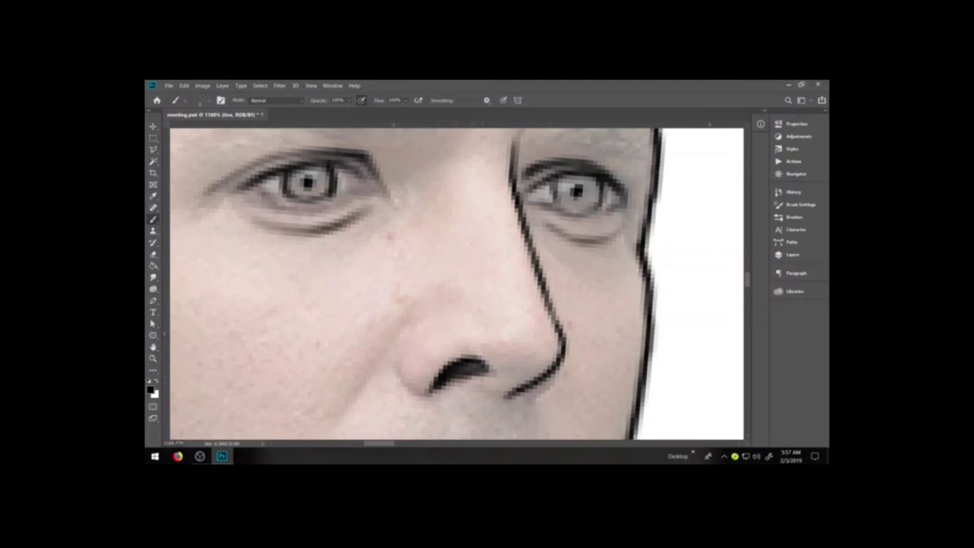
pyautogui.moveTo(504, 395); pyautogui.dragTo(479, 403)
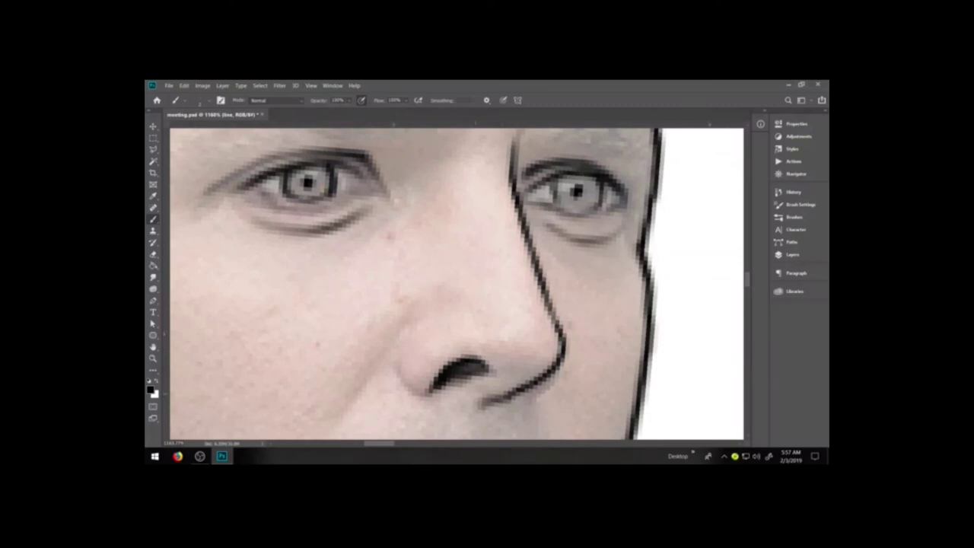
pyautogui.moveTo(431, 392)
pyautogui.mouseDown()
pyautogui.moveTo(415, 397)
pyautogui.moveTo(399, 380)
pyautogui.moveTo(396, 350)
pyautogui.moveTo(407, 335)
pyautogui.mouseUp()
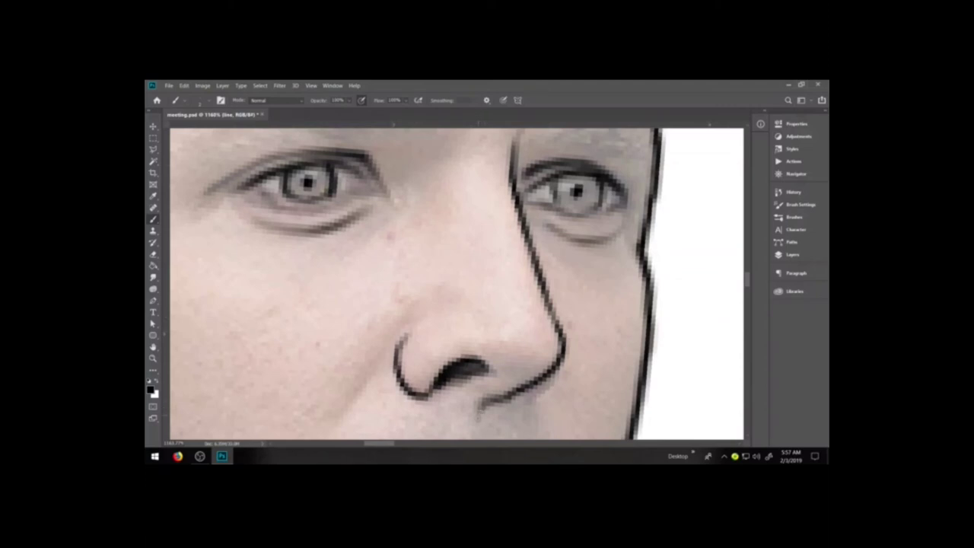
# - Draw the diagonal cheek fold running from the nose wing down towards the mouth corner and darken it
pyautogui.press('space')
pyautogui.moveTo(457, 401); pyautogui.dragTo(523, 284)
pyautogui.moveTo(477, 190); pyautogui.dragTo(368, 348)
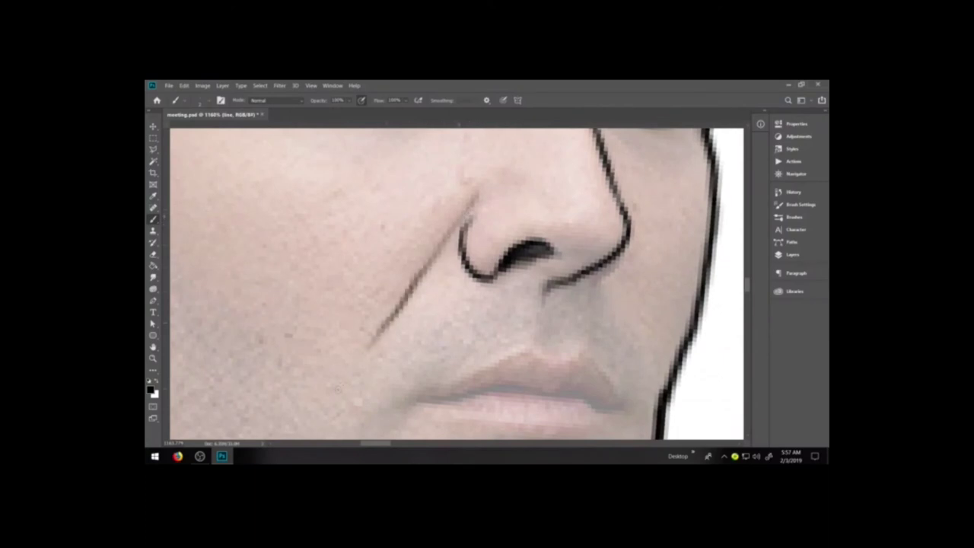
pyautogui.moveTo(440, 250); pyautogui.dragTo(379, 336)
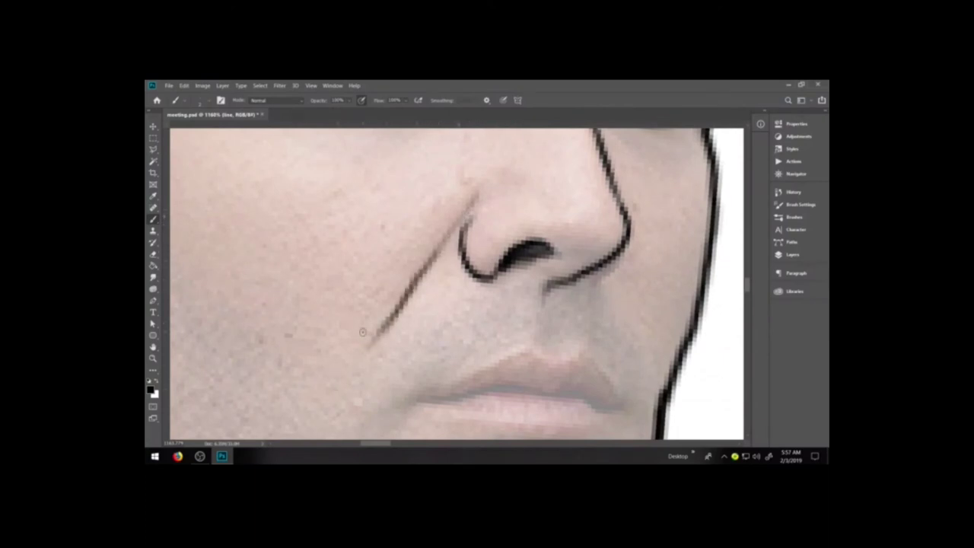
# - Draw the two faint grooves between nose and mouth and trace the upper edge of the upper lip
pyautogui.moveTo(534, 339)
pyautogui.mouseDown()
pyautogui.moveTo(558, 314)
pyautogui.moveTo(576, 341)
pyautogui.moveTo(570, 309)
pyautogui.moveTo(564, 356)
pyautogui.moveTo(571, 345)
pyautogui.moveTo(547, 340)
pyautogui.moveTo(525, 325)
pyautogui.mouseUp()
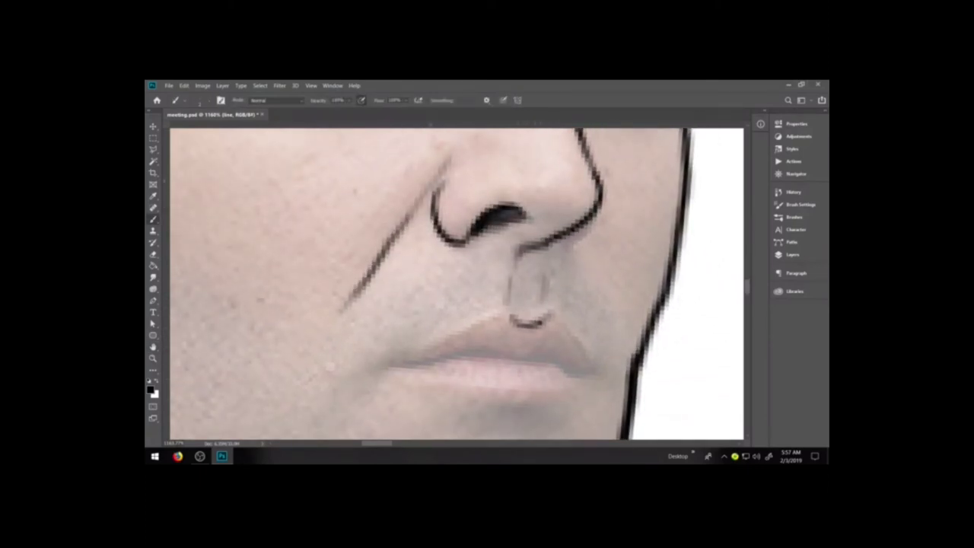
pyautogui.moveTo(525, 325); pyautogui.dragTo(508, 313)
pyautogui.moveTo(382, 355)
pyautogui.mouseDown()
pyautogui.moveTo(434, 349)
pyautogui.moveTo(387, 358)
pyautogui.moveTo(414, 352)
pyautogui.mouseUp()
pyautogui.moveTo(381, 353)
pyautogui.mouseDown()
pyautogui.moveTo(413, 353)
pyautogui.moveTo(496, 316)
pyautogui.moveTo(514, 320)
pyautogui.mouseUp()
pyautogui.moveTo(410, 353)
pyautogui.mouseDown()
pyautogui.moveTo(514, 317)
pyautogui.moveTo(408, 355)
pyautogui.mouseUp()
pyautogui.moveTo(541, 323)
pyautogui.mouseDown()
pyautogui.moveTo(551, 312)
pyautogui.moveTo(598, 366)
pyautogui.mouseUp()
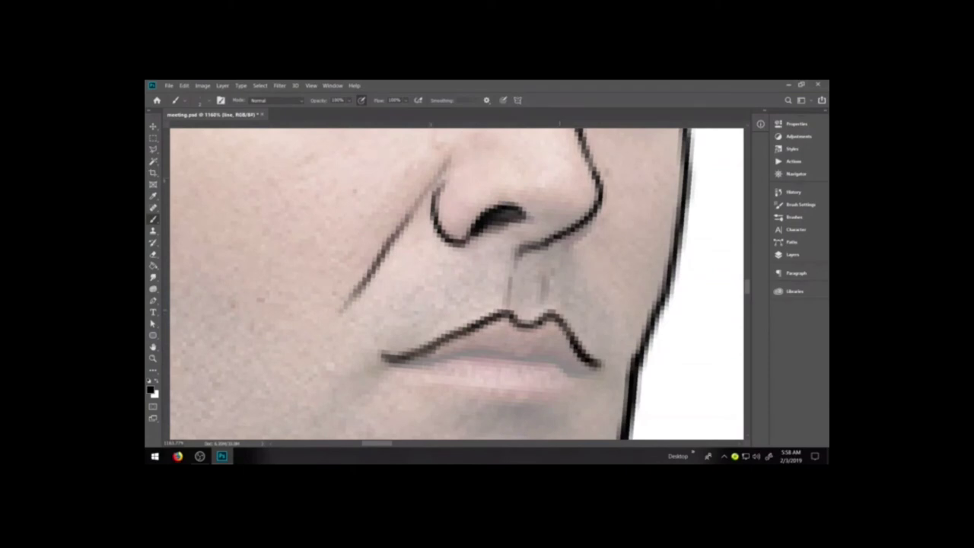
# - Trace the lower lip's bottom edge and the line between the lips, and reinforce the lower lip with extra strokes
pyautogui.hotkey('ctrl', 'z')
pyautogui.moveTo(411, 375)
pyautogui.mouseDown()
pyautogui.moveTo(504, 403)
pyautogui.moveTo(561, 389)
pyautogui.mouseUp()
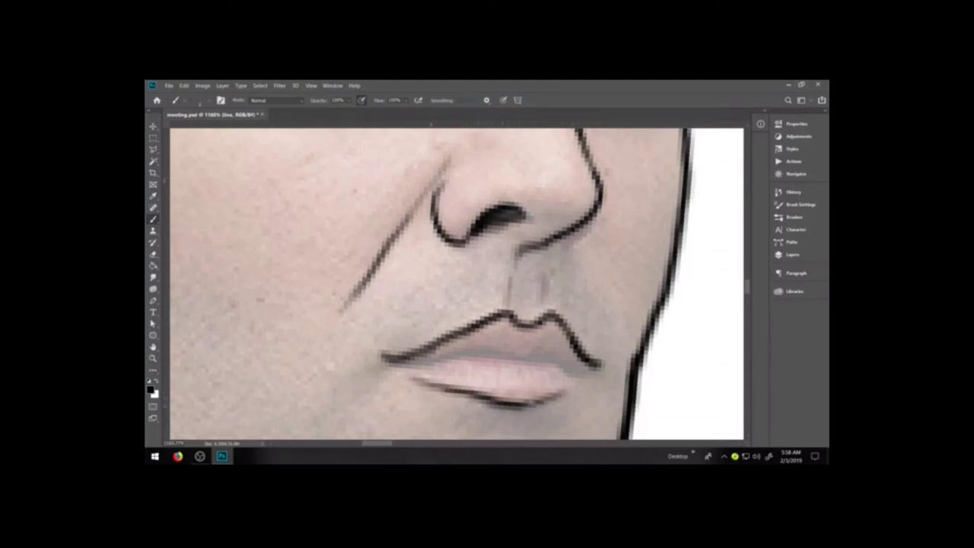
pyautogui.moveTo(464, 393)
pyautogui.mouseDown()
pyautogui.moveTo(545, 400)
pyautogui.moveTo(582, 383)
pyautogui.mouseUp()
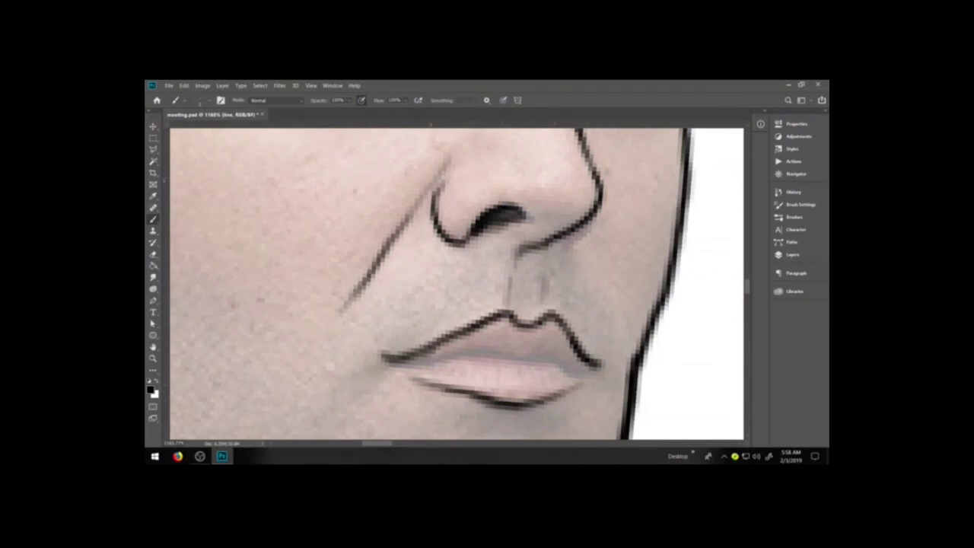
pyautogui.moveTo(390, 360)
pyautogui.mouseDown()
pyautogui.moveTo(413, 366)
pyautogui.moveTo(476, 350)
pyautogui.moveTo(595, 371)
pyautogui.mouseUp()
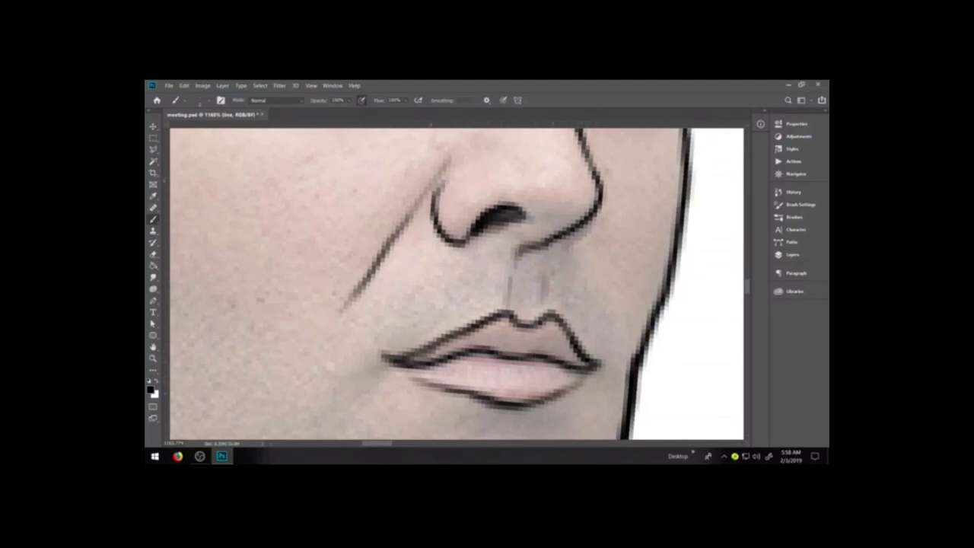
pyautogui.moveTo(430, 385); pyautogui.dragTo(531, 401)
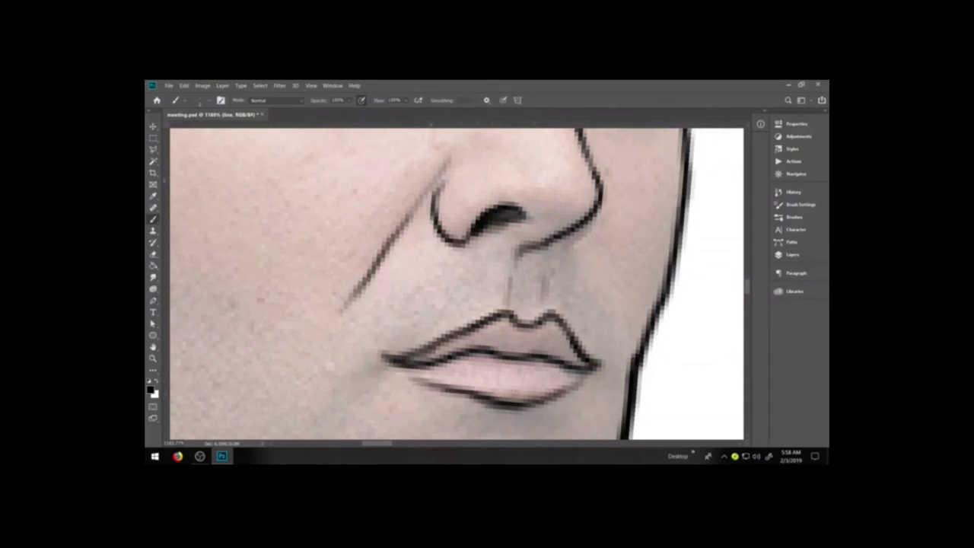
pyautogui.moveTo(474, 394); pyautogui.dragTo(525, 399)
pyautogui.moveTo(530, 397); pyautogui.dragTo(548, 395)
pyautogui.moveTo(511, 402); pyautogui.dragTo(563, 386)
pyautogui.moveTo(534, 400); pyautogui.dragTo(575, 379)
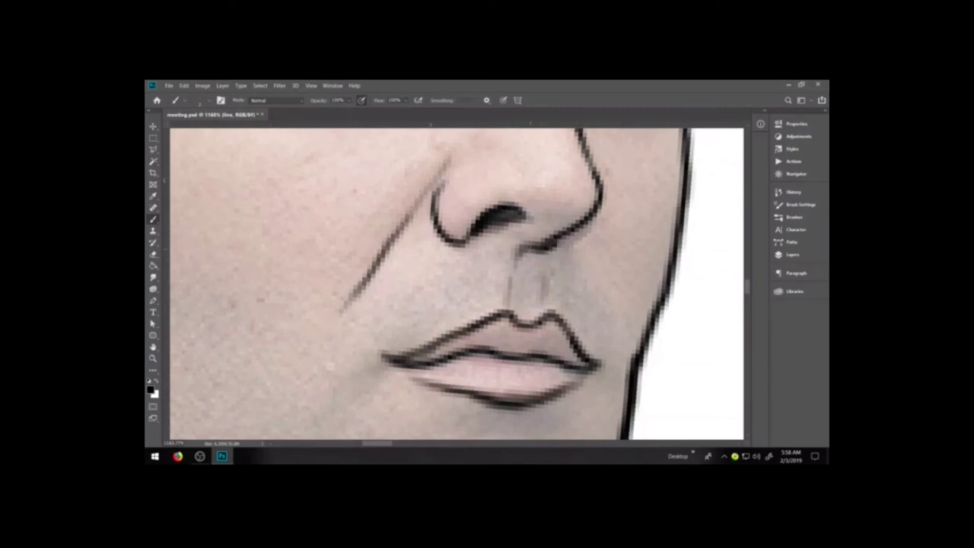
# - Thicken the outline under the nose tip and trim its inner edge with the Eraser
pyautogui.moveTo(531, 249); pyautogui.dragTo(585, 218)
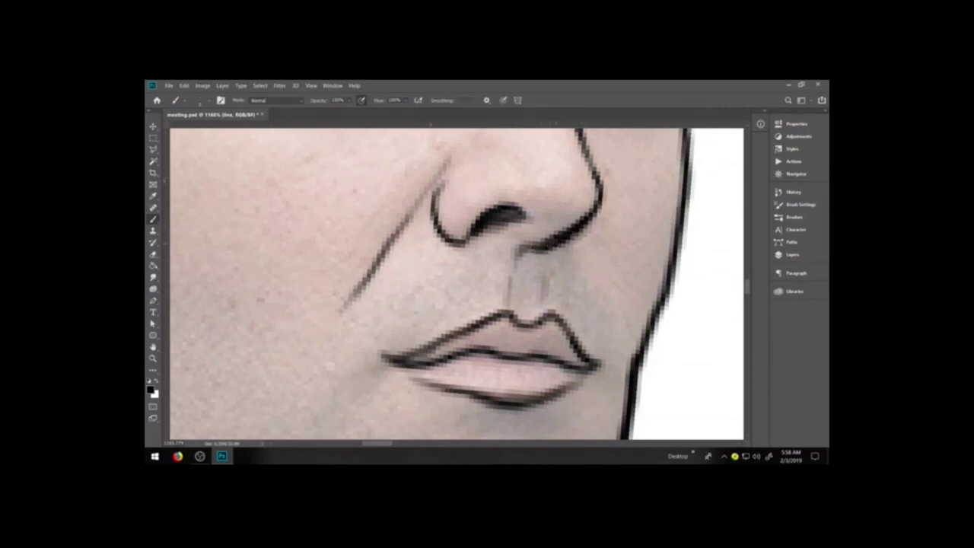
pyautogui.moveTo(549, 245)
pyautogui.mouseDown()
pyautogui.moveTo(594, 207)
pyautogui.moveTo(587, 306)
pyautogui.mouseUp()
pyautogui.press('e')
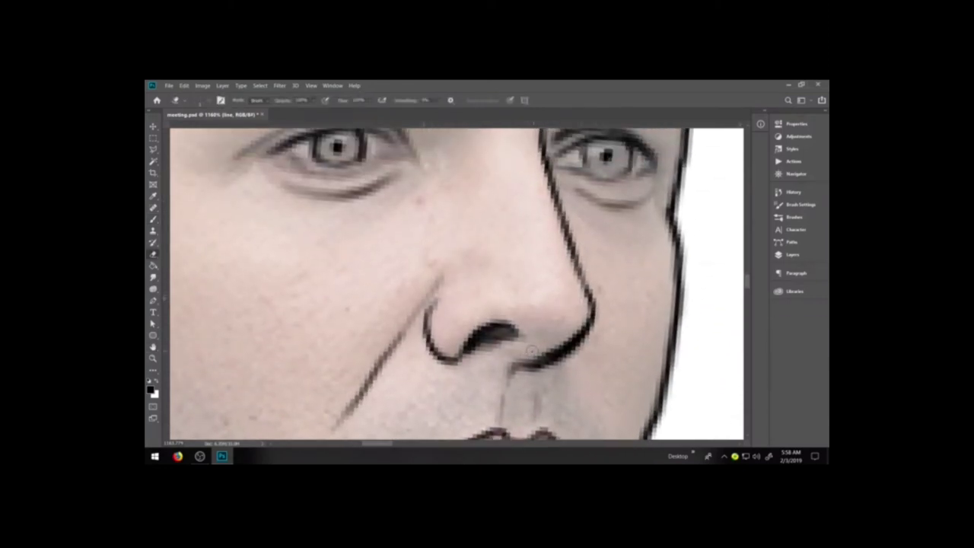
pyautogui.moveTo(520, 355)
pyautogui.mouseDown()
pyautogui.moveTo(533, 360)
pyautogui.moveTo(574, 338)
pyautogui.mouseUp()
pyautogui.press('h')
pyautogui.press('h')
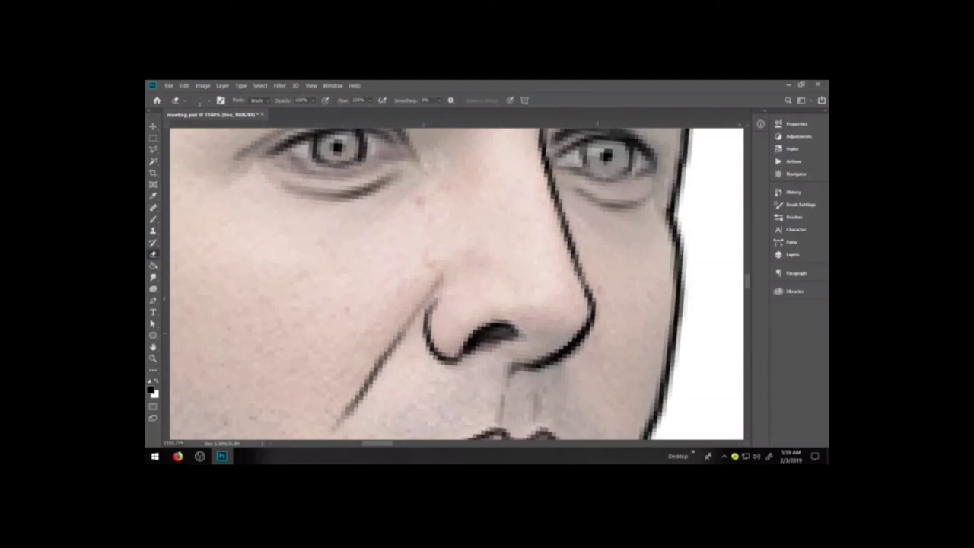
# - Draw the eyebrow nearest the face's outer contour with short slanted hair strokes using the Brush
pyautogui.press('space')
pyautogui.moveTo(533, 134)
pyautogui.mouseDown()
pyautogui.moveTo(589, 278)
pyautogui.moveTo(491, 319)
pyautogui.mouseUp()
pyautogui.press('b')
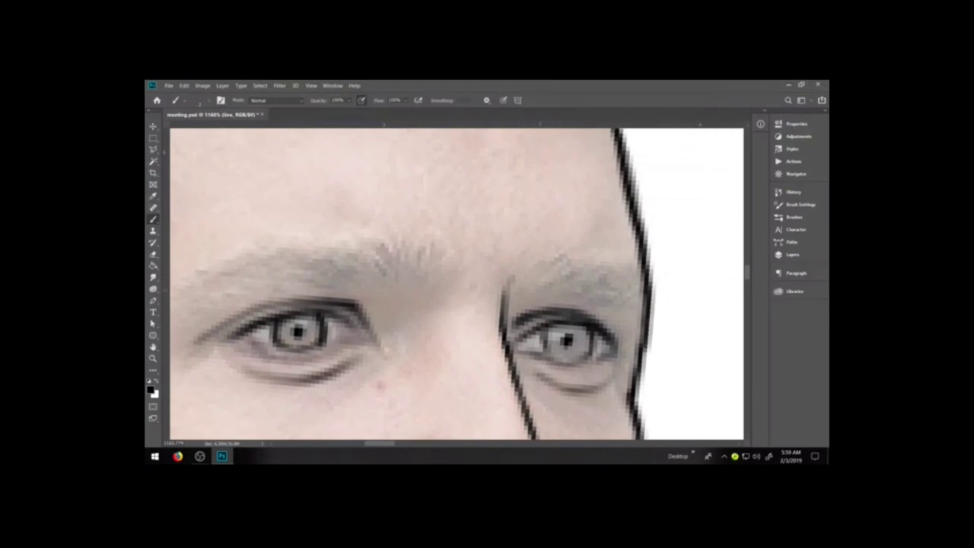
pyautogui.moveTo(521, 295)
pyautogui.mouseDown()
pyautogui.moveTo(543, 261)
pyautogui.moveTo(578, 260)
pyautogui.mouseUp()
pyautogui.moveTo(563, 292)
pyautogui.mouseDown()
pyautogui.moveTo(591, 257)
pyautogui.moveTo(603, 265)
pyautogui.mouseUp()
pyautogui.moveTo(591, 299)
pyautogui.mouseDown()
pyautogui.moveTo(603, 267)
pyautogui.moveTo(623, 278)
pyautogui.moveTo(617, 299)
pyautogui.moveTo(639, 290)
pyautogui.mouseUp()
pyautogui.moveTo(547, 291)
pyautogui.mouseDown()
pyautogui.moveTo(605, 279)
pyautogui.moveTo(607, 265)
pyautogui.moveTo(631, 278)
pyautogui.mouseUp()
pyautogui.moveTo(607, 287)
pyautogui.mouseDown()
pyautogui.moveTo(627, 278)
pyautogui.moveTo(641, 287)
pyautogui.mouseUp()
pyautogui.moveTo(618, 298)
pyautogui.mouseDown()
pyautogui.moveTo(645, 288)
pyautogui.moveTo(632, 268)
pyautogui.moveTo(642, 284)
pyautogui.mouseUp()
# - Fill in the eyebrow nearest the ear with short hair strokes from its inner end to its outer tip
pyautogui.moveTo(388, 283)
pyautogui.mouseDown()
pyautogui.moveTo(374, 261)
pyautogui.moveTo(405, 274)
pyautogui.moveTo(395, 251)
pyautogui.mouseUp()
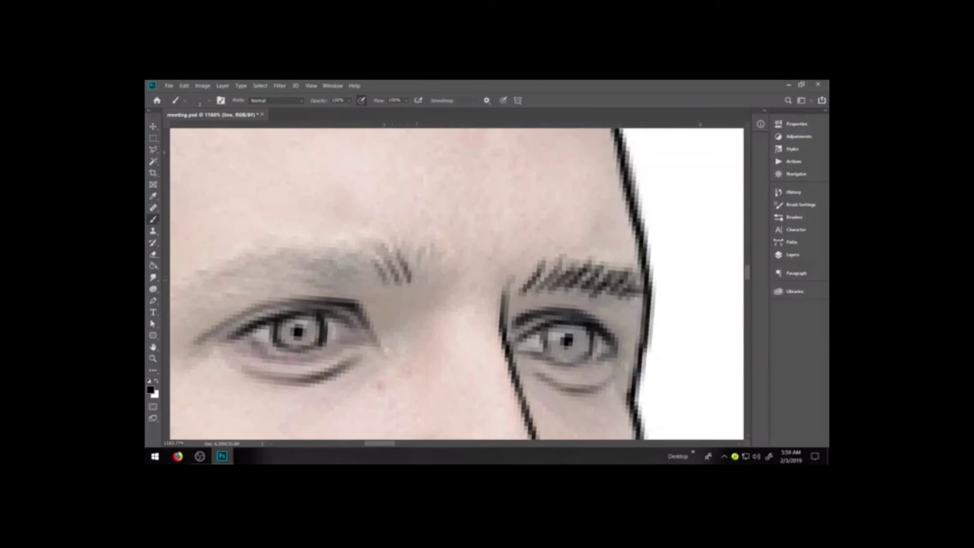
pyautogui.moveTo(420, 283)
pyautogui.mouseDown()
pyautogui.moveTo(409, 254)
pyautogui.moveTo(415, 243)
pyautogui.moveTo(438, 249)
pyautogui.mouseUp()
pyautogui.moveTo(380, 283)
pyautogui.mouseDown()
pyautogui.moveTo(344, 249)
pyautogui.moveTo(333, 259)
pyautogui.moveTo(273, 242)
pyautogui.mouseUp()
pyautogui.moveTo(322, 281)
pyautogui.mouseDown()
pyautogui.moveTo(263, 258)
pyautogui.moveTo(263, 248)
pyautogui.moveTo(213, 268)
pyautogui.moveTo(190, 296)
pyautogui.moveTo(197, 301)
pyautogui.mouseUp()
pyautogui.moveTo(226, 271); pyautogui.dragTo(190, 282)
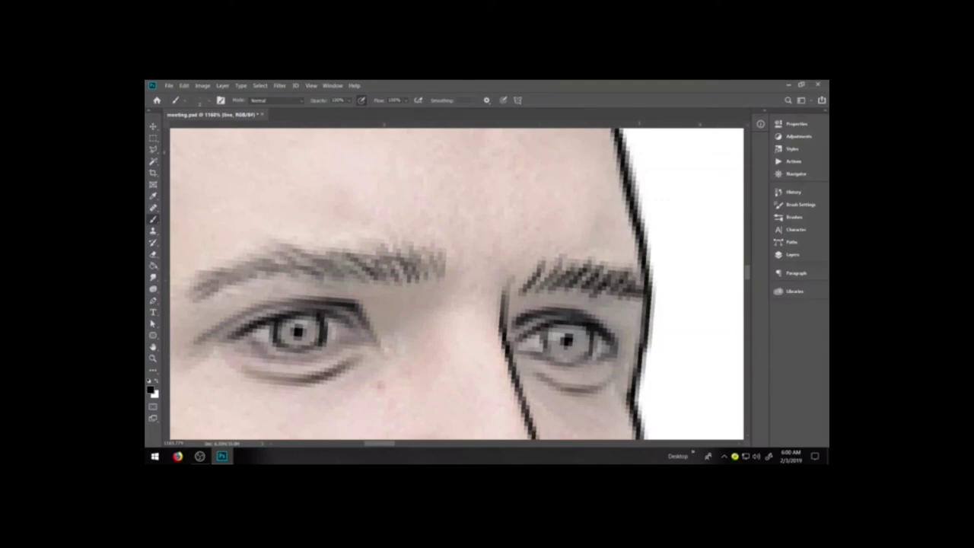
# - Extend the inner end of the eyebrow nearest the face's outer contour with short hair strokes
pyautogui.moveTo(529, 264)
pyautogui.mouseDown()
pyautogui.moveTo(525, 283)
pyautogui.moveTo(528, 264)
pyautogui.moveTo(519, 265)
pyautogui.mouseUp()
pyautogui.hotkey('ctrl', 'z')
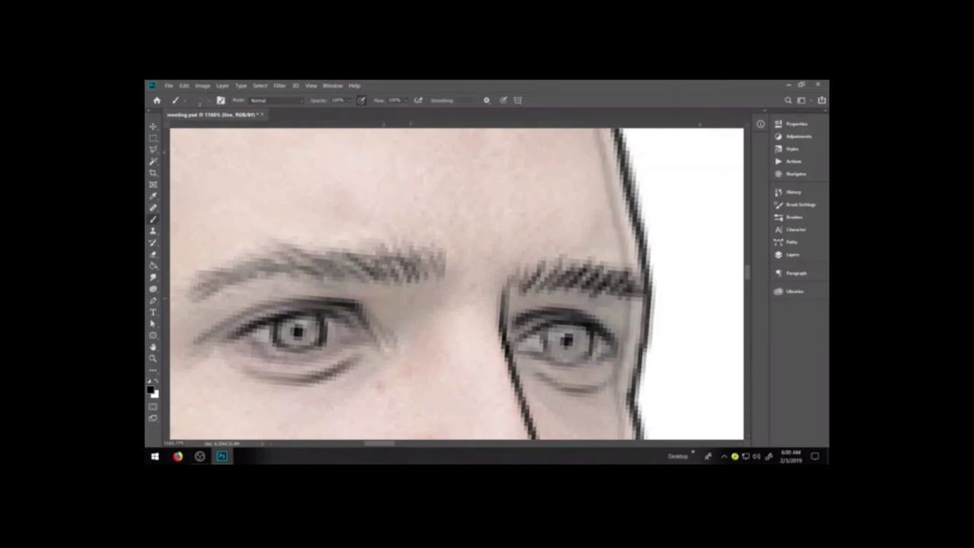
pyautogui.hotkey('ctrl', '-')
pyautogui.hotkey('ctrl', '-')
pyautogui.hotkey('ctrl', '-')
pyautogui.hotkey('ctrl', '-')
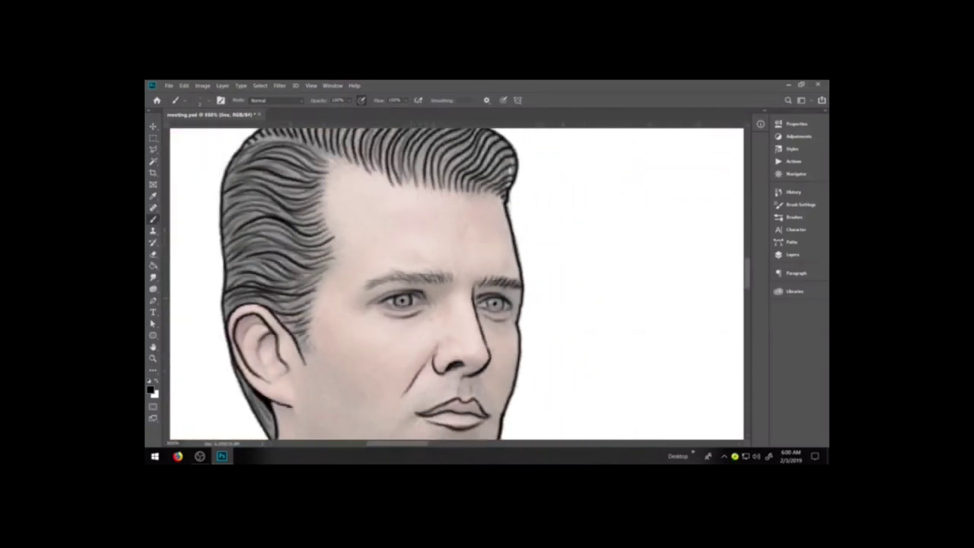
pyautogui.scroll(-5, 456, 283)
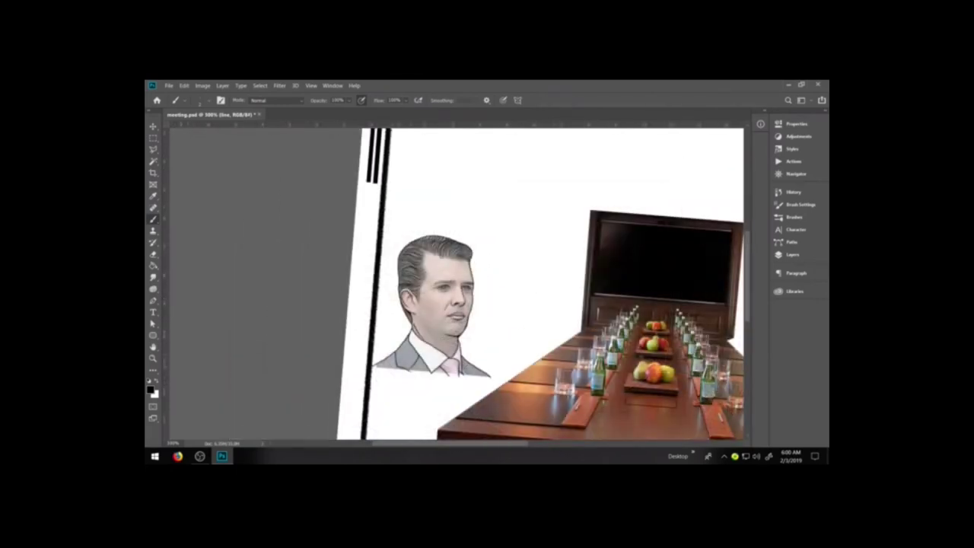
# - Trace the neck line from below the ear down toward the shirt collar with the Brush, undoing and redrawing the first stroke
pyautogui.click(153, 357)
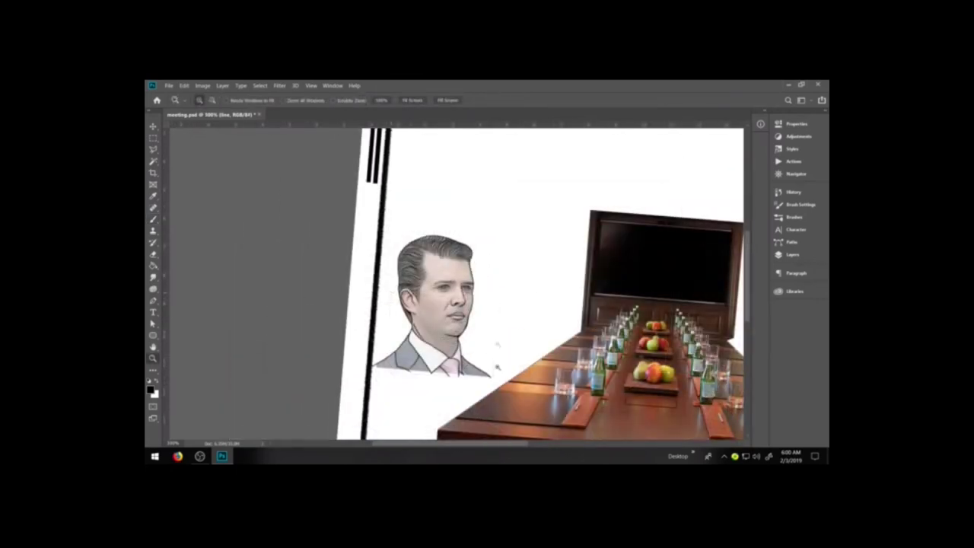
pyautogui.moveTo(498, 367); pyautogui.dragTo(496, 381)
pyautogui.press('b')
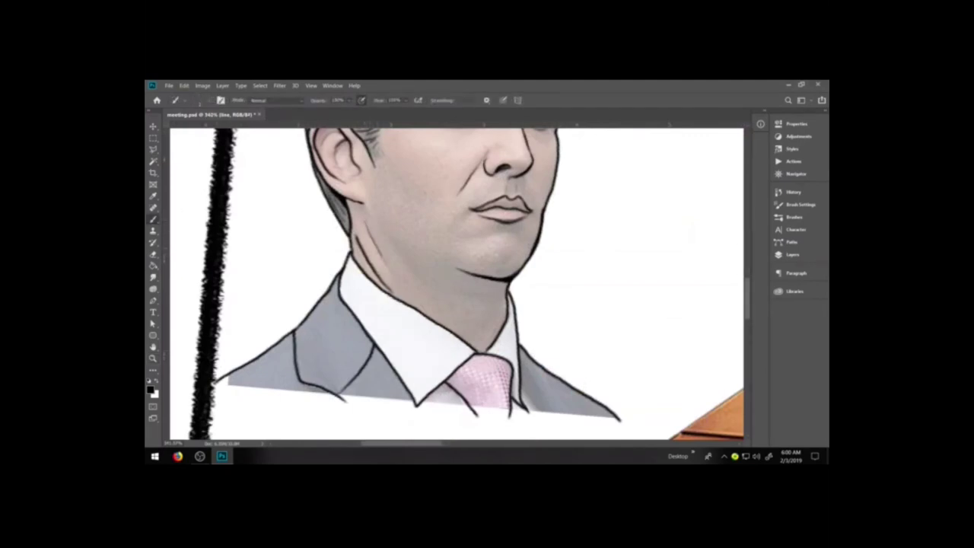
pyautogui.moveTo(376, 219); pyautogui.dragTo(420, 272)
pyautogui.hotkey('ctrl', 'z')
pyautogui.moveTo(364, 204); pyautogui.dragTo(413, 270)
# - Rotate the canvas view back to 0° with the whole meeting picture in view
pyautogui.hotkey('ctrl', '-')
pyautogui.hotkey('ctrl', '-')
pyautogui.hotkey('ctrl', '-')
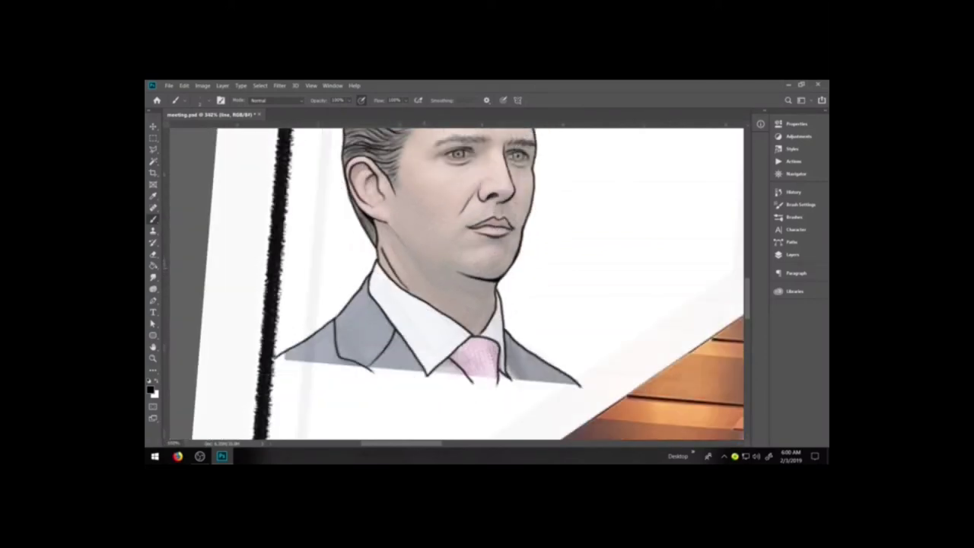
pyautogui.scroll(-5, 452, 267)
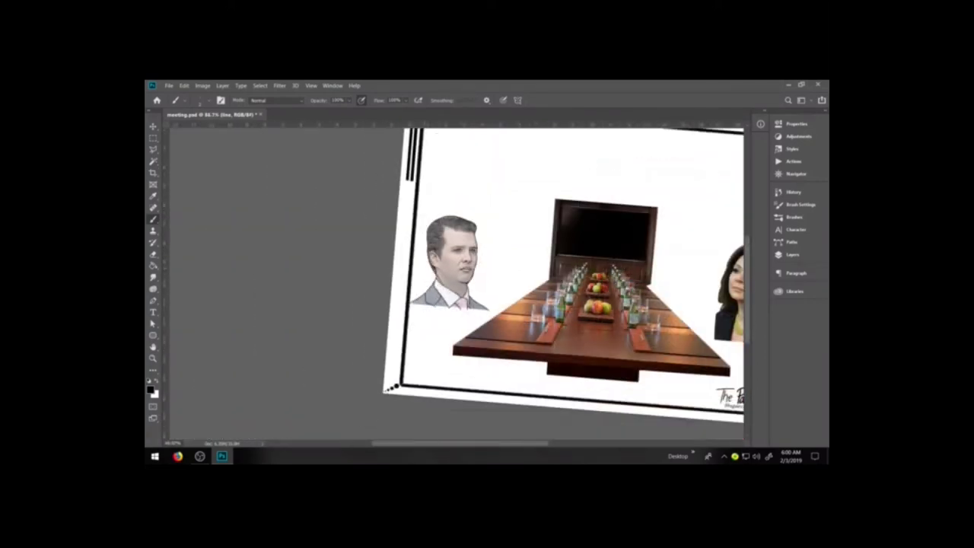
pyautogui.scroll(-2, 634, 260)
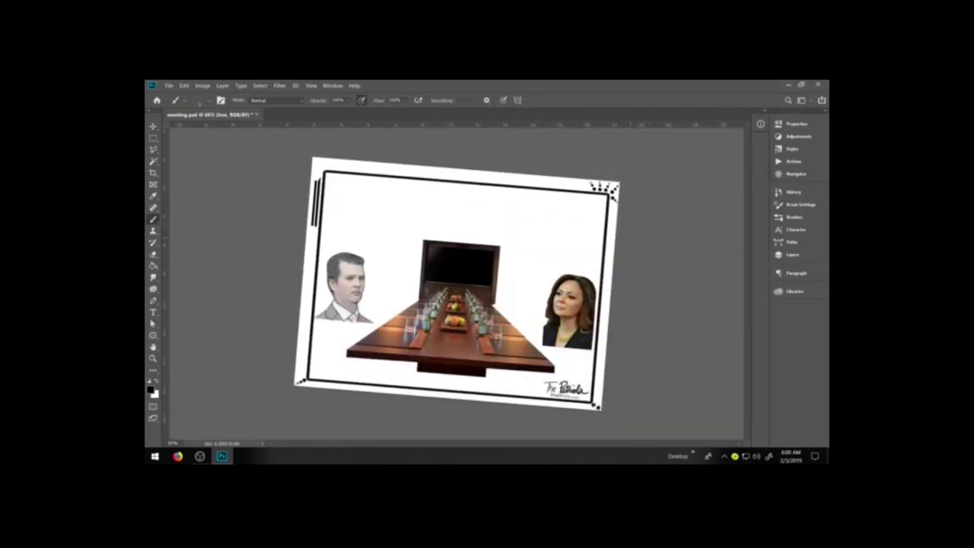
pyautogui.press('r')
pyautogui.moveTo(549, 339); pyautogui.dragTo(562, 318)
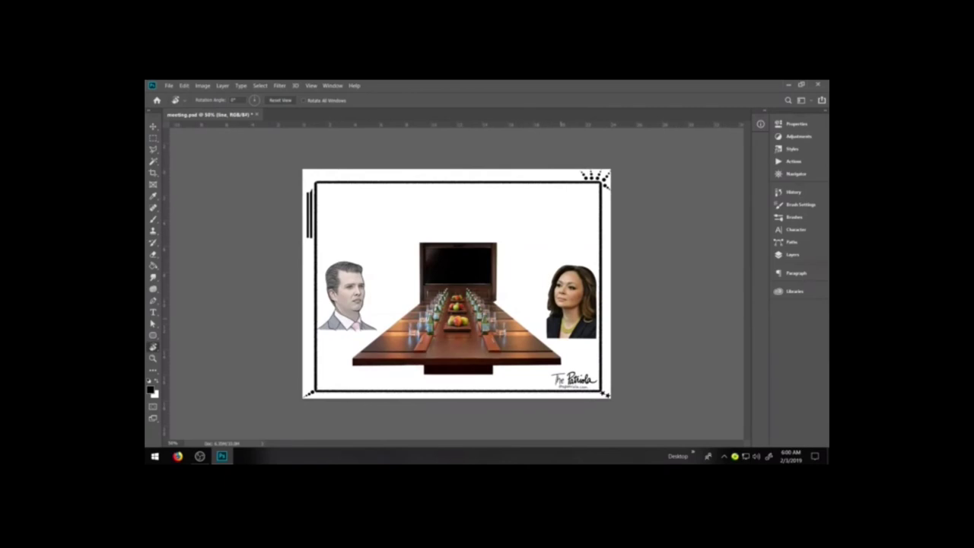
# - Show the jaredkushner, paulmanafort and robgoldstone layers
pyautogui.click(793, 254)
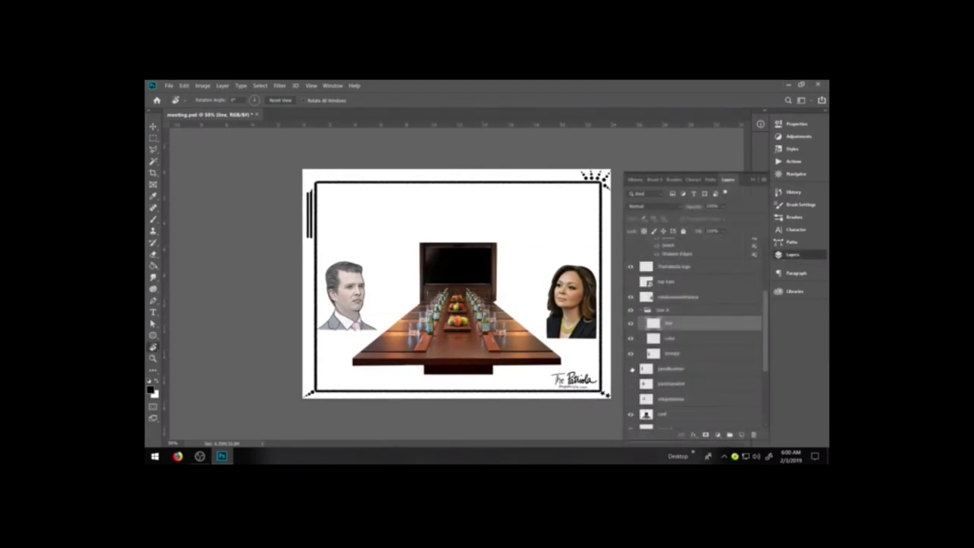
pyautogui.click(630, 368)
pyautogui.click(630, 383)
pyautogui.click(630, 399)
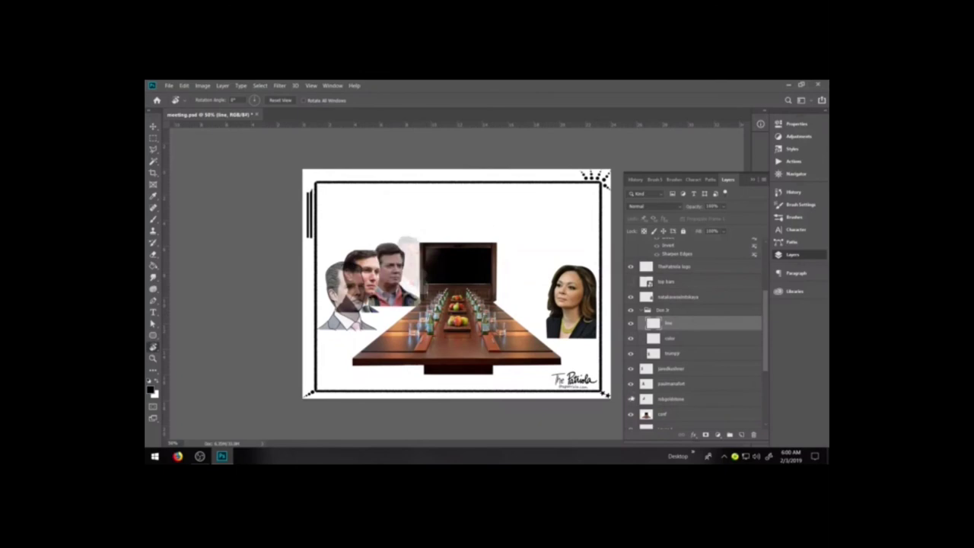
# - Set the trumpjr layer's opacity to 100%
pyautogui.click(680, 355)
pyautogui.click(723, 206)
pyautogui.moveTo(728, 217); pyautogui.dragTo(808, 217)
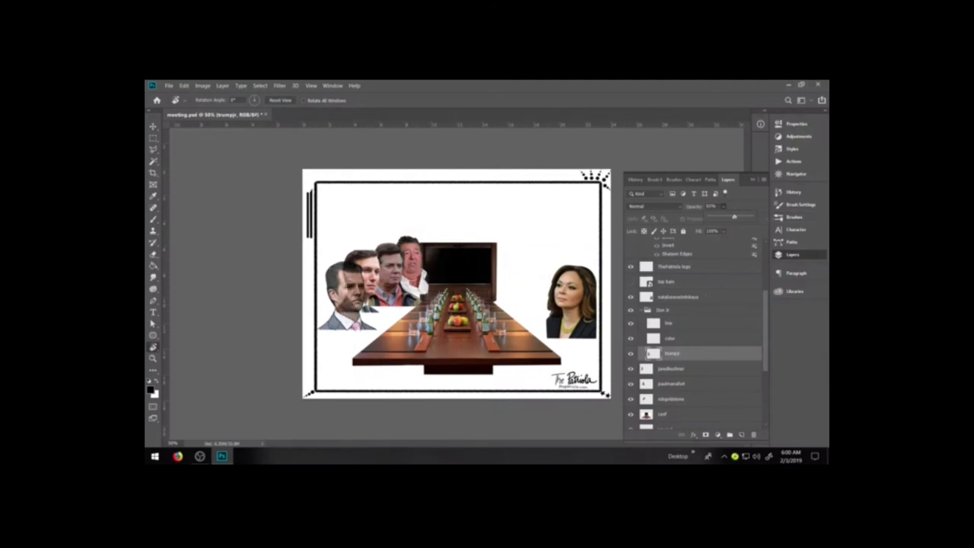
pyautogui.moveTo(738, 216)
pyautogui.mouseDown()
pyautogui.moveTo(747, 217)
pyautogui.moveTo(721, 216)
pyautogui.moveTo(746, 217)
pyautogui.mouseUp()
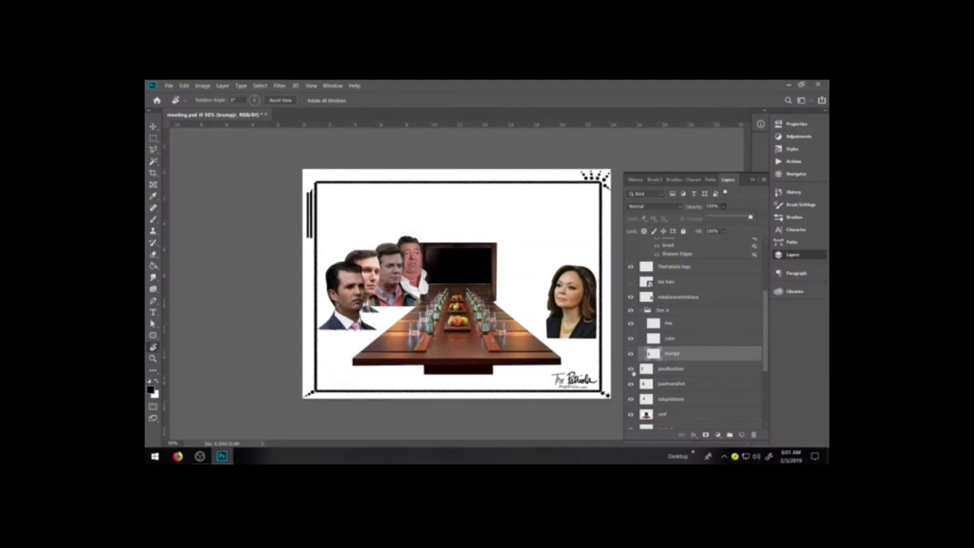
# - Hide the jaredkushner, paulmanafort and robgoldstone layers
pyautogui.click(629, 368)
pyautogui.click(630, 383)
pyautogui.click(630, 399)
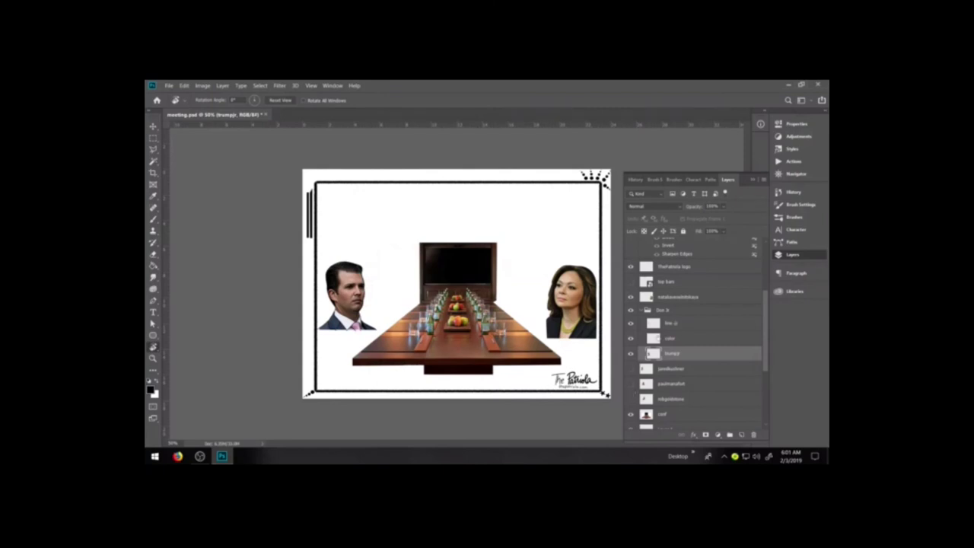
# - Frame the Don Jr head and shoulders closely in the canvas view and make the trumpjr reference layer active
pyautogui.click(677, 340)
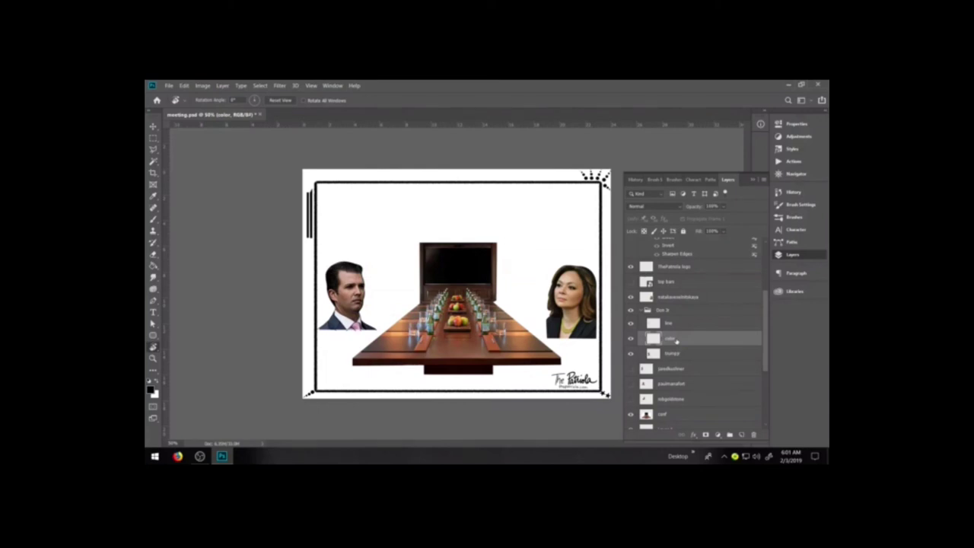
pyautogui.click(153, 357)
pyautogui.moveTo(329, 257); pyautogui.dragTo(447, 355)
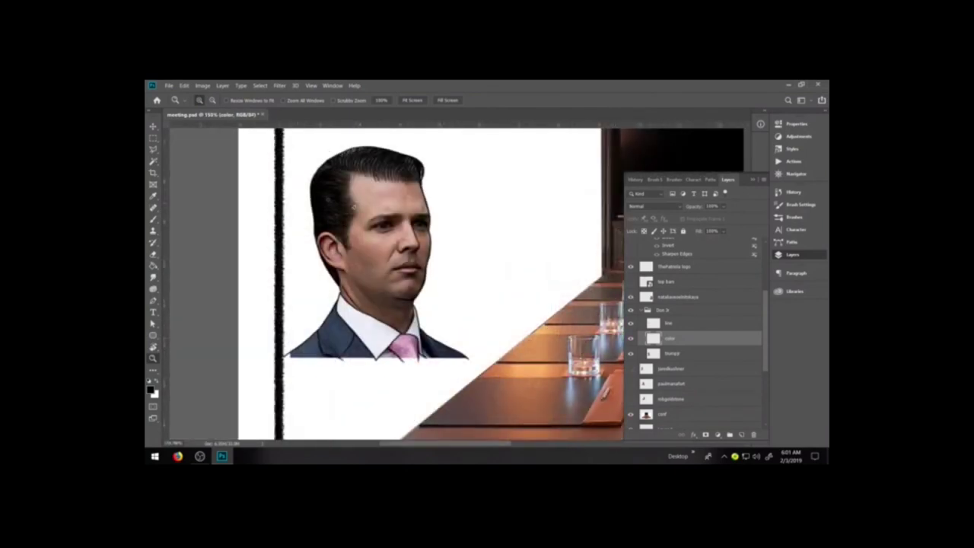
pyautogui.click(335, 197)
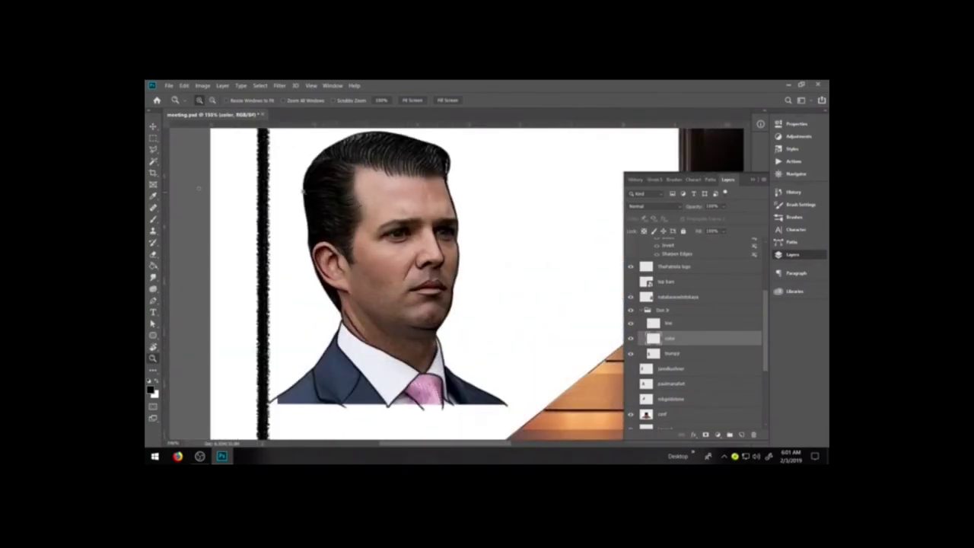
pyautogui.press('b')
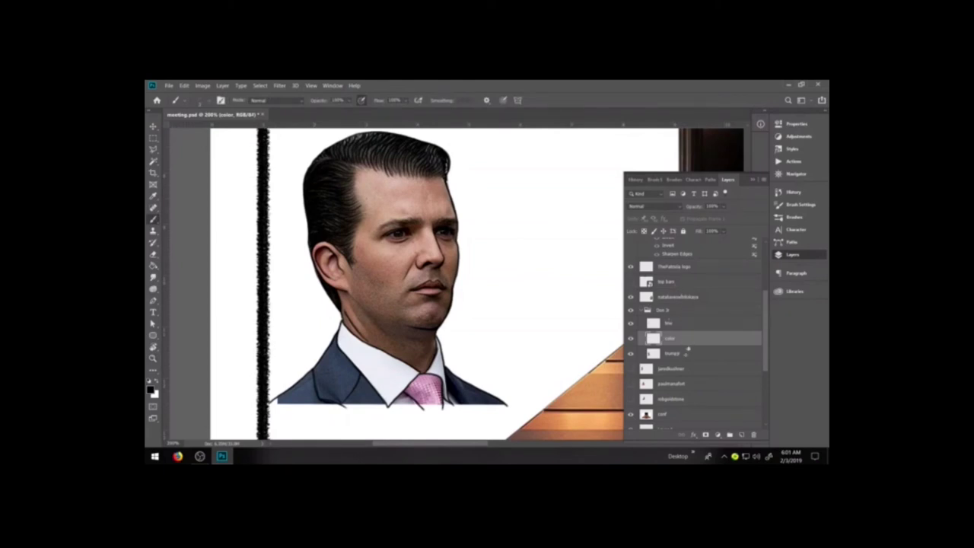
pyautogui.click(683, 355)
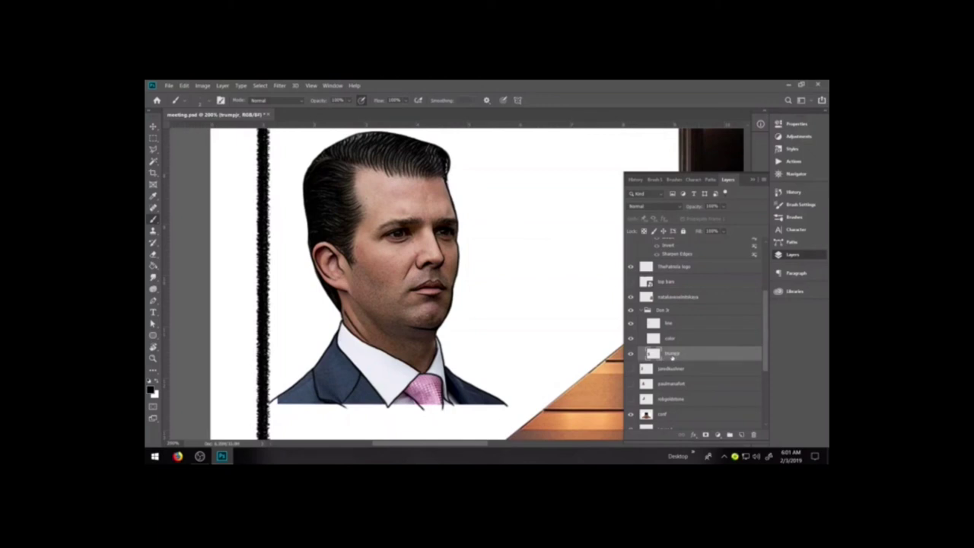
pyautogui.click(724, 206)
# - Create a new library named "don jr"
pyautogui.click(791, 291)
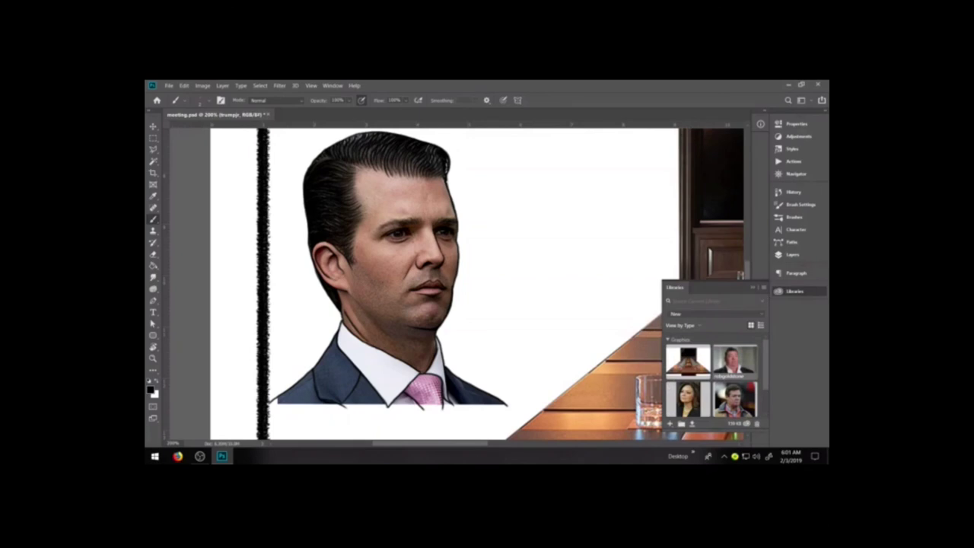
pyautogui.click(764, 287)
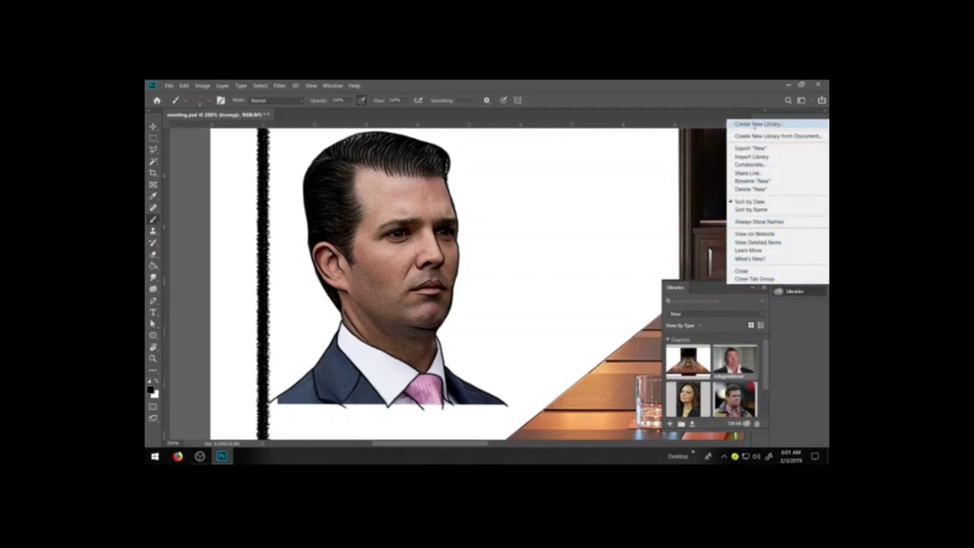
pyautogui.click(757, 123)
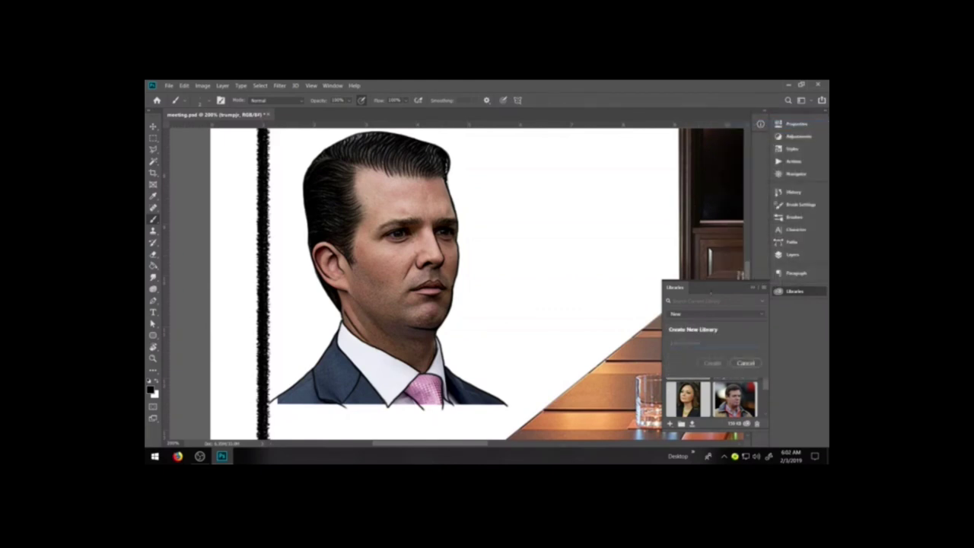
pyautogui.write('don jr')
pyautogui.press('Return')
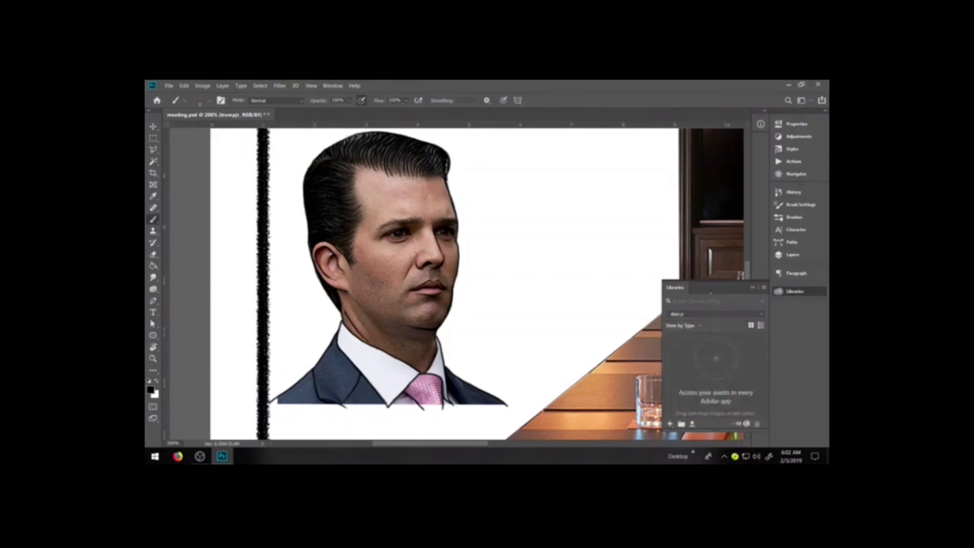
# - Sample a light pink skin tone from the Don Jr face with the Eyedropper and add it as a swatch to the don jr library
pyautogui.press('i')
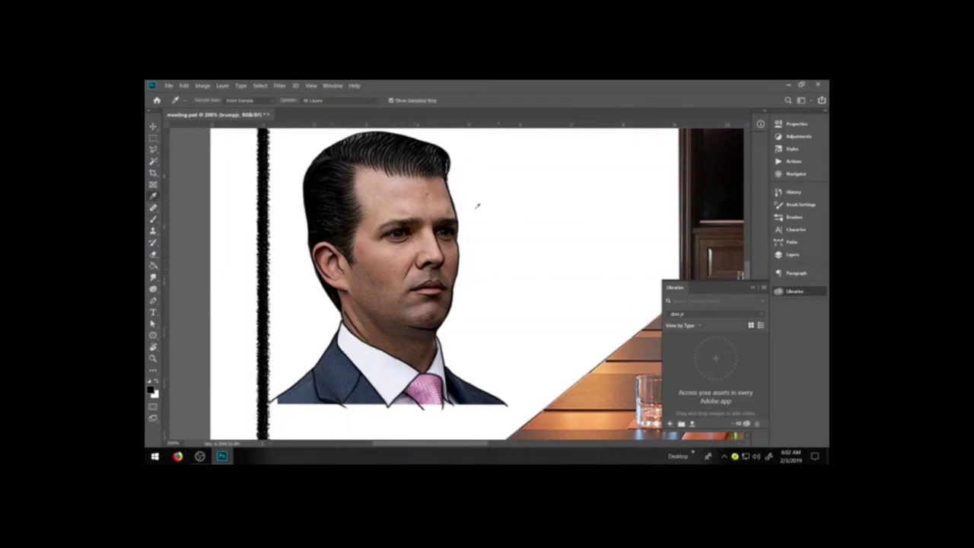
pyautogui.click(409, 254)
pyautogui.click(150, 389)
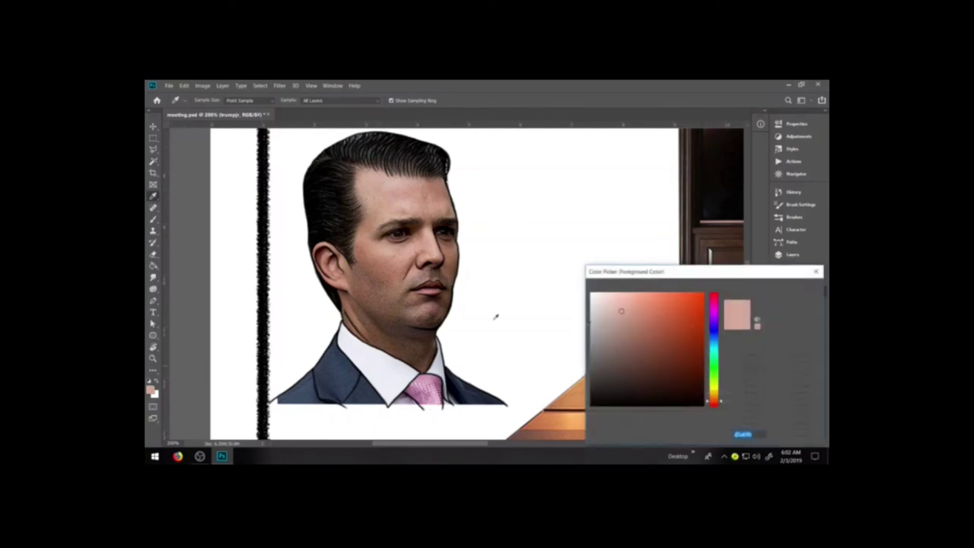
pyautogui.click(792, 323)
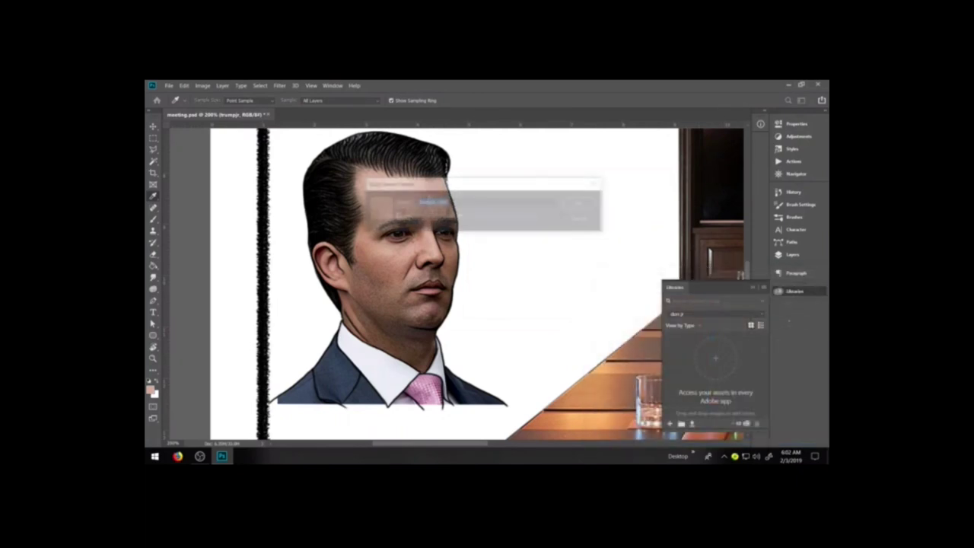
pyautogui.click(579, 203)
pyautogui.press('Return')
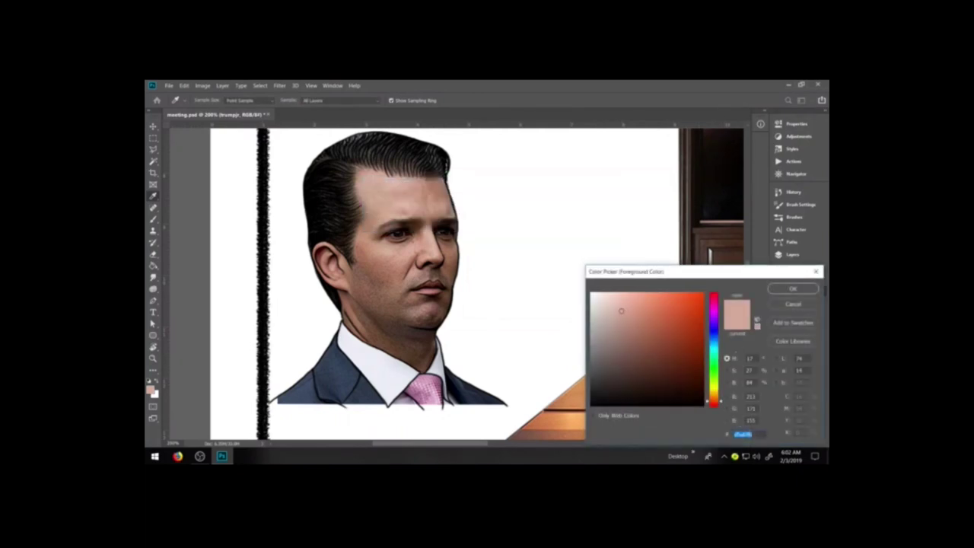
pyautogui.click(796, 285)
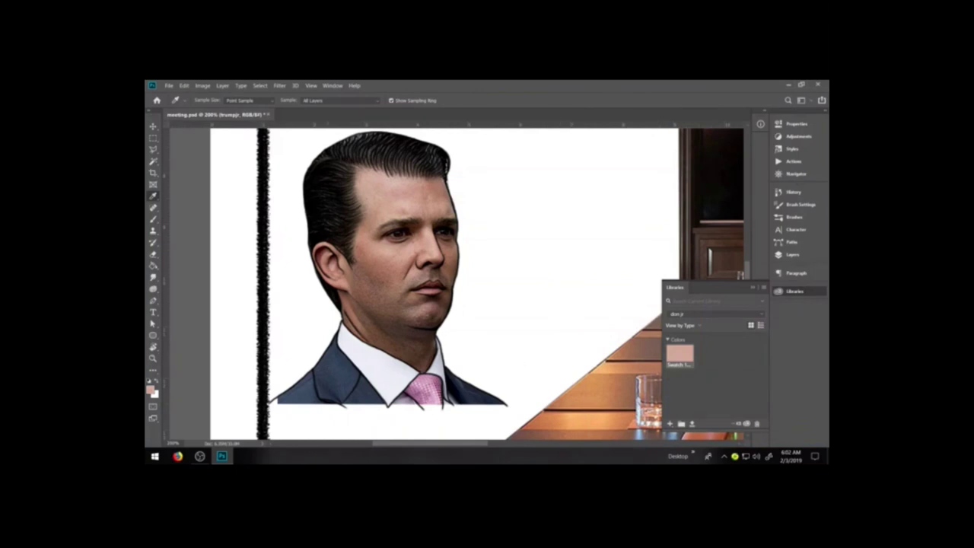
# - Sample a reddish tan, a brownish tan and a medium brown from the face and add each as a swatch to the don jr library
pyautogui.click(151, 389)
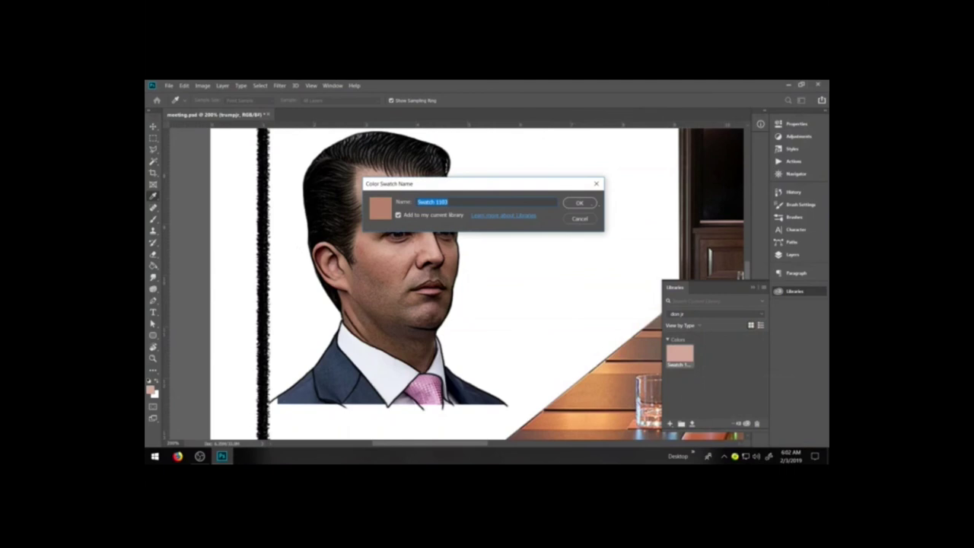
pyautogui.press('Return')
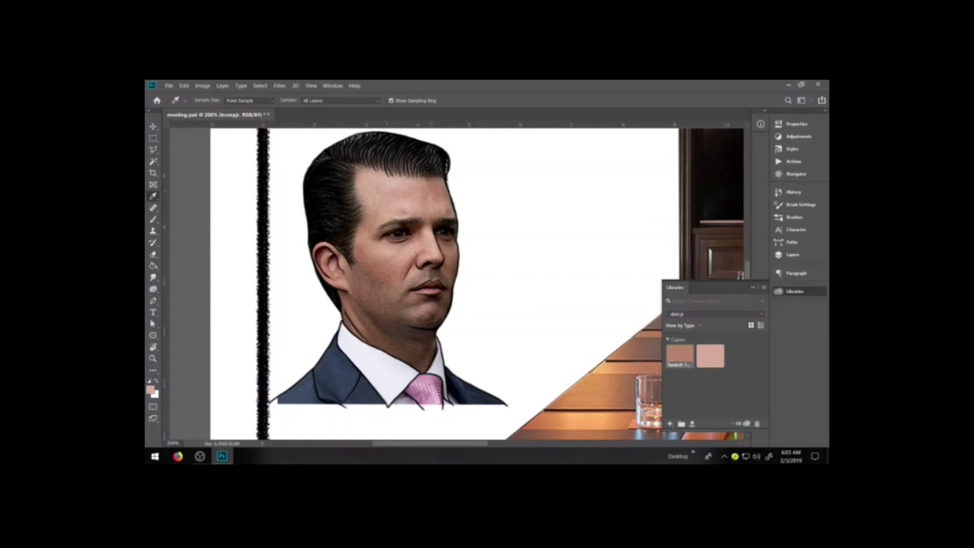
pyautogui.click(434, 192)
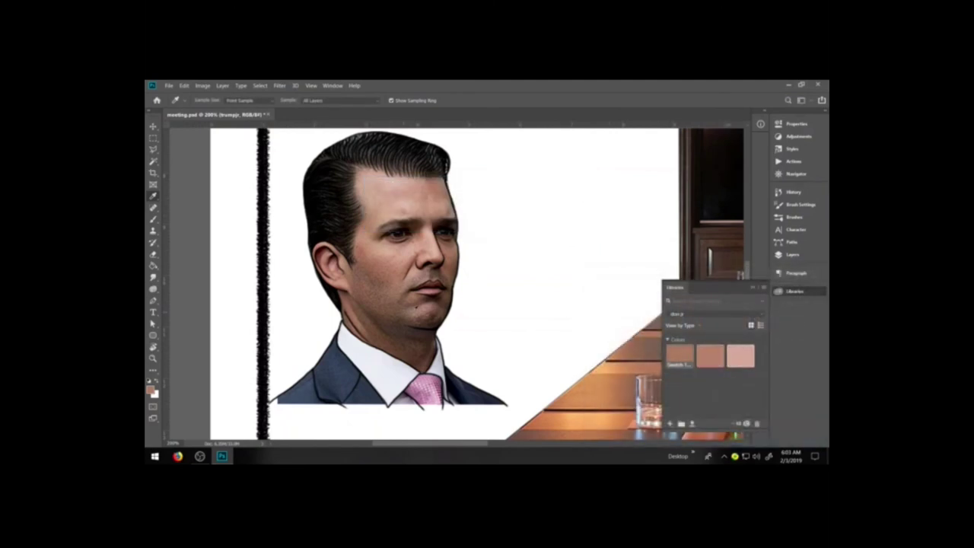
pyautogui.click(388, 298)
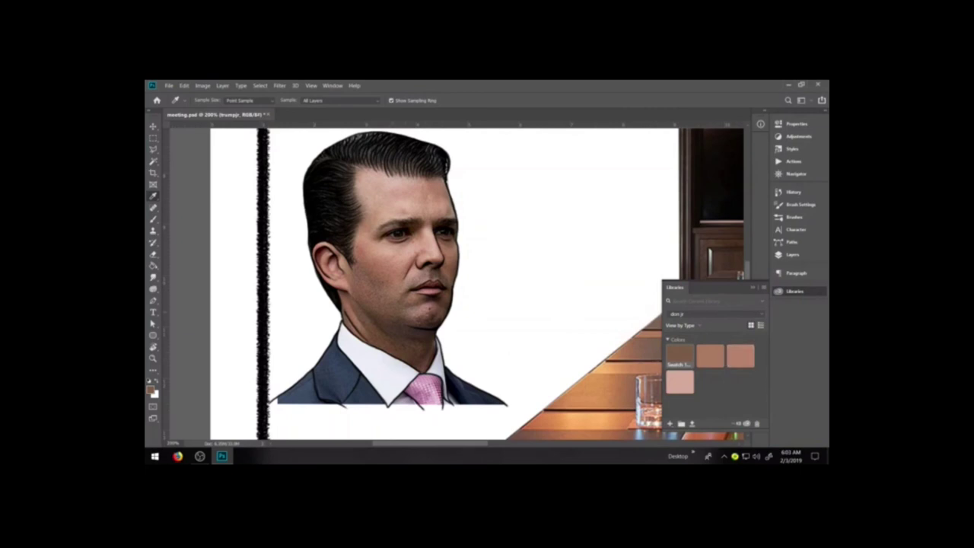
# - Sample a very dark brown and several reddish-brown shadow tones from the face and add them as swatches to the don jr library
pyautogui.click(434, 315)
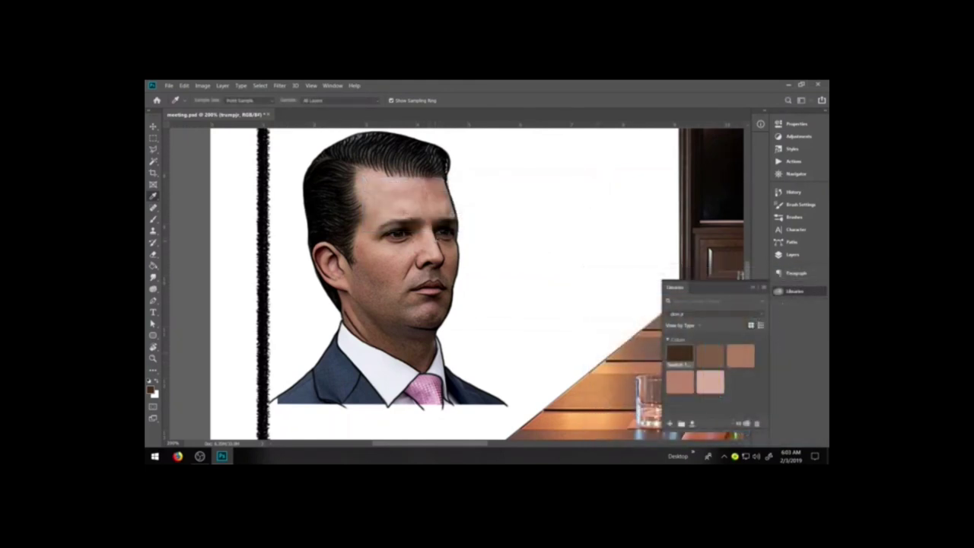
pyautogui.click(433, 245)
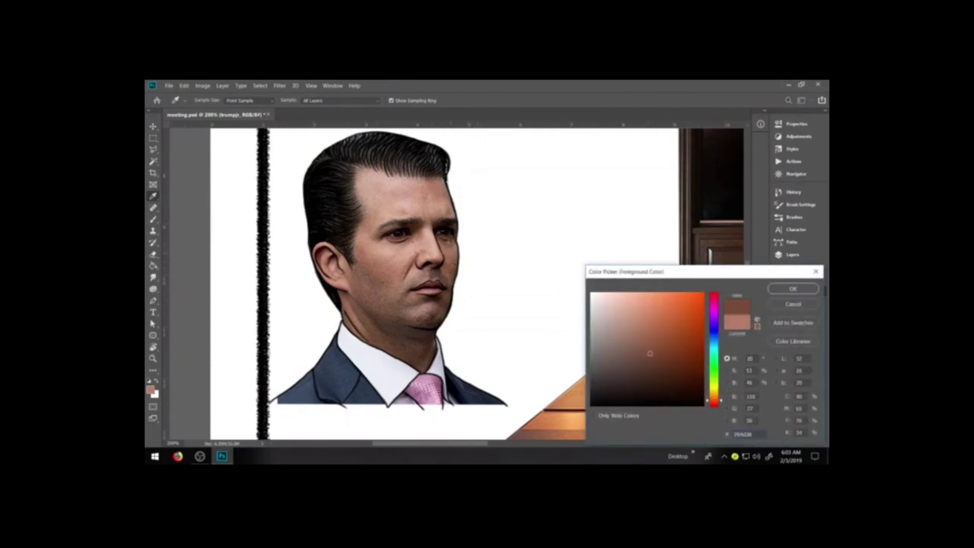
pyautogui.click(454, 266)
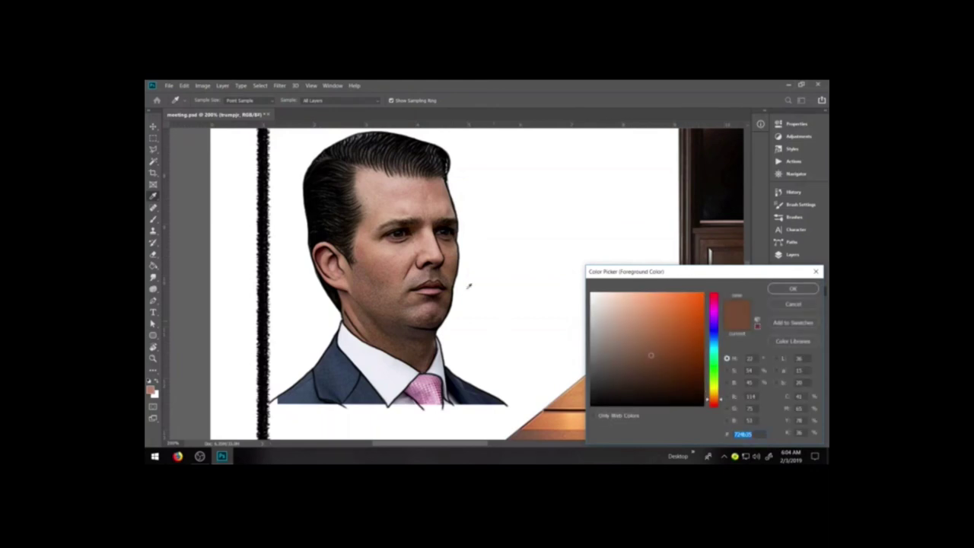
pyautogui.click(468, 242)
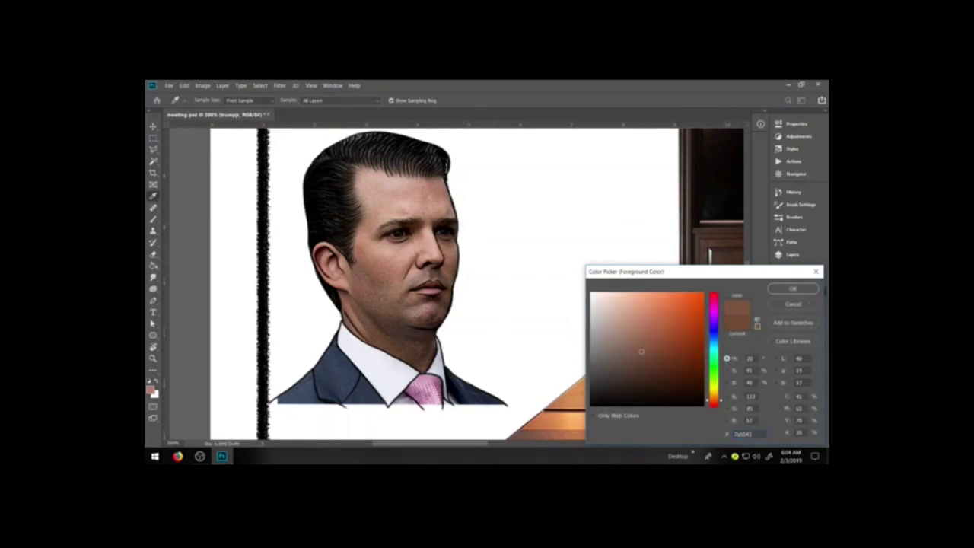
pyautogui.click(793, 323)
pyautogui.click(593, 205)
# - Sample a dark brown from the neck shadow plus a tan and a light peach skin tone, adding each to the don jr library
pyautogui.click(413, 348)
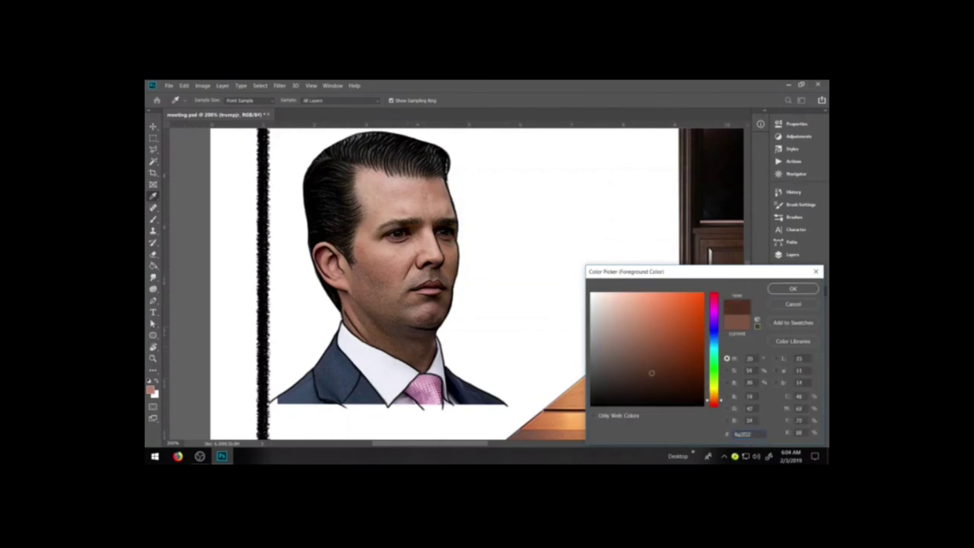
pyautogui.click(793, 323)
pyautogui.click(579, 203)
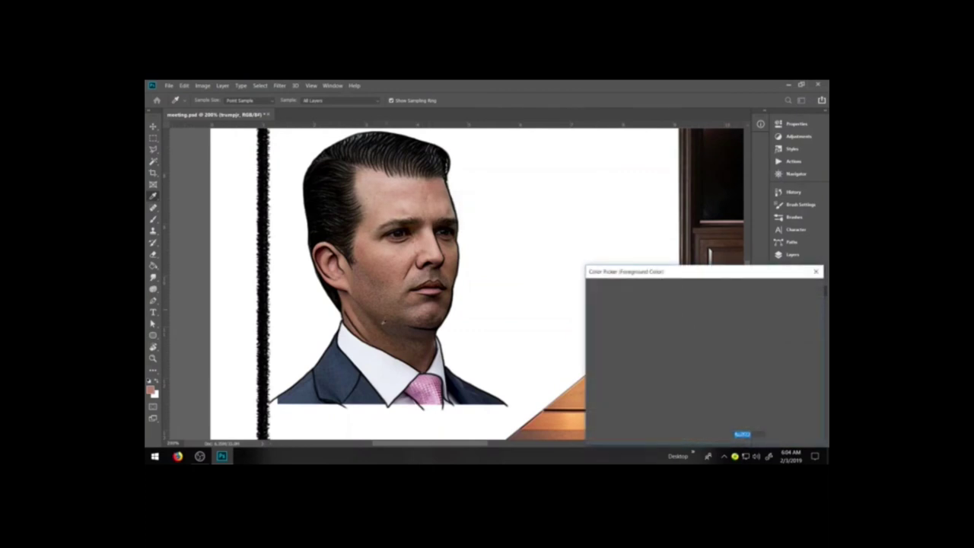
pyautogui.click(793, 322)
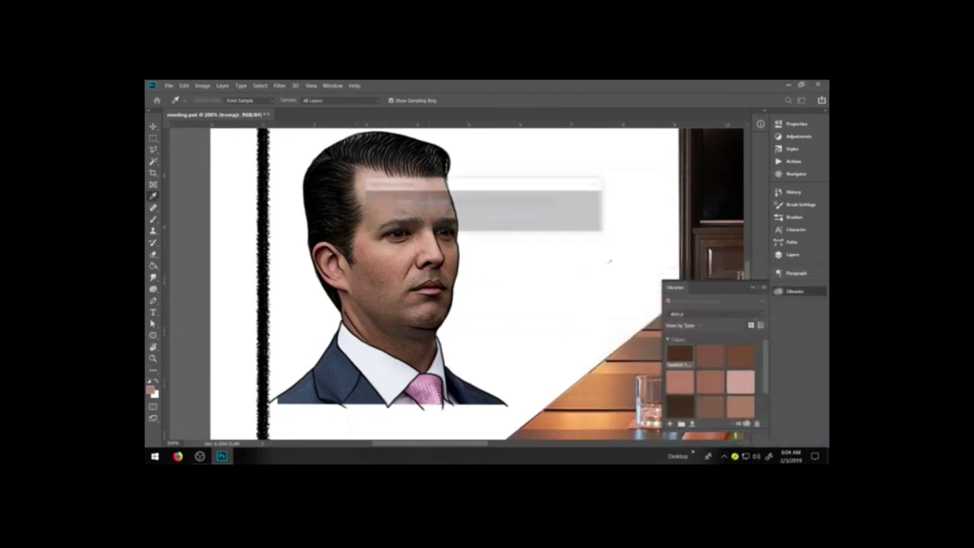
pyautogui.click(580, 202)
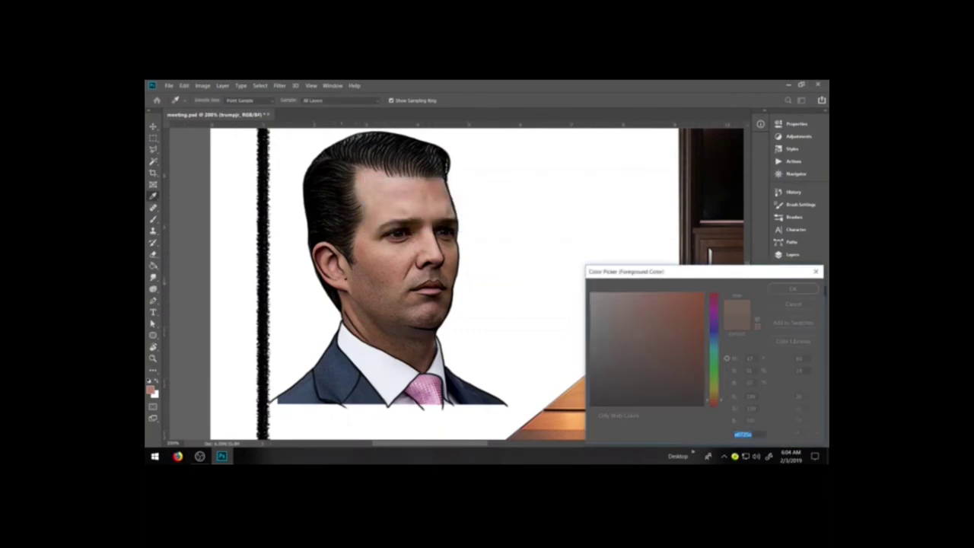
pyautogui.click(793, 323)
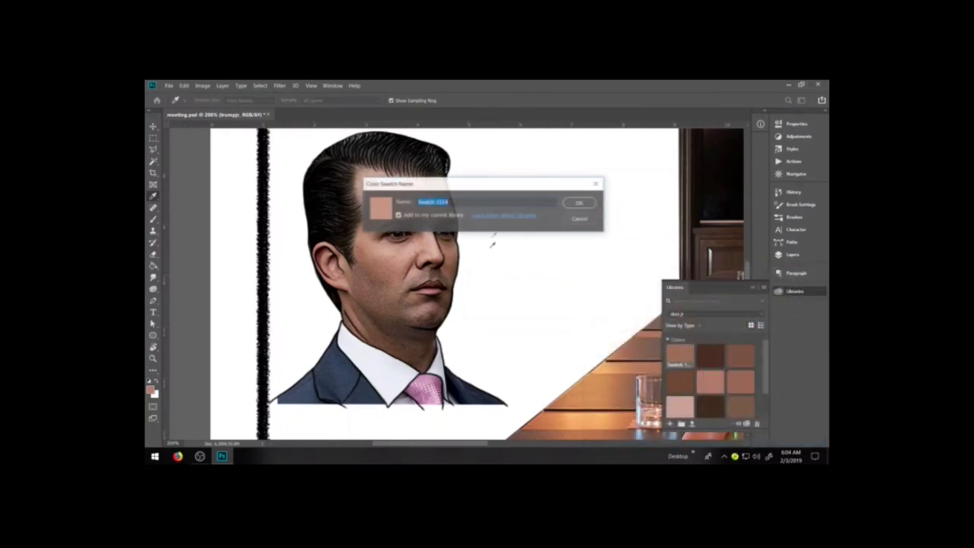
pyautogui.click(580, 202)
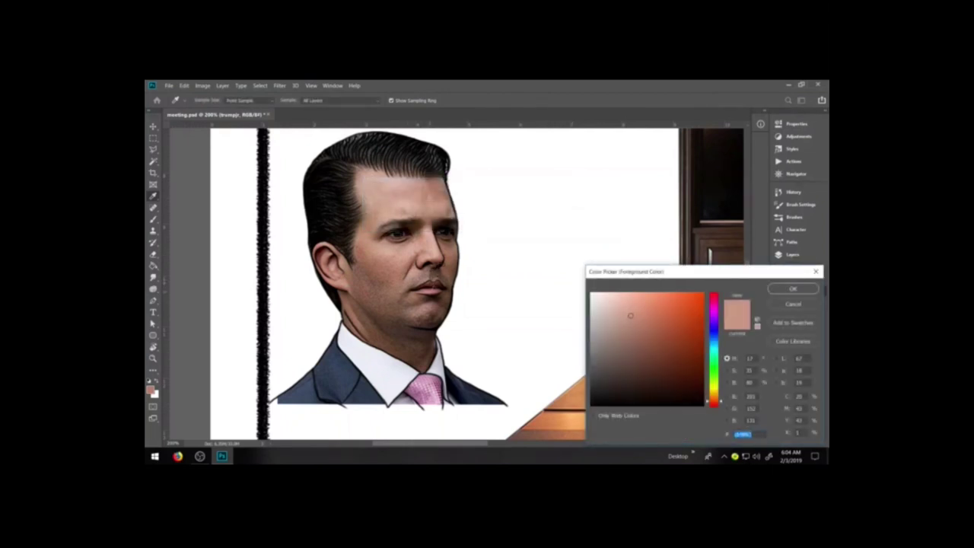
# - Sample a dark red and a dusty pink from the lips and add both as swatches to the don jr library
pyautogui.click(431, 290)
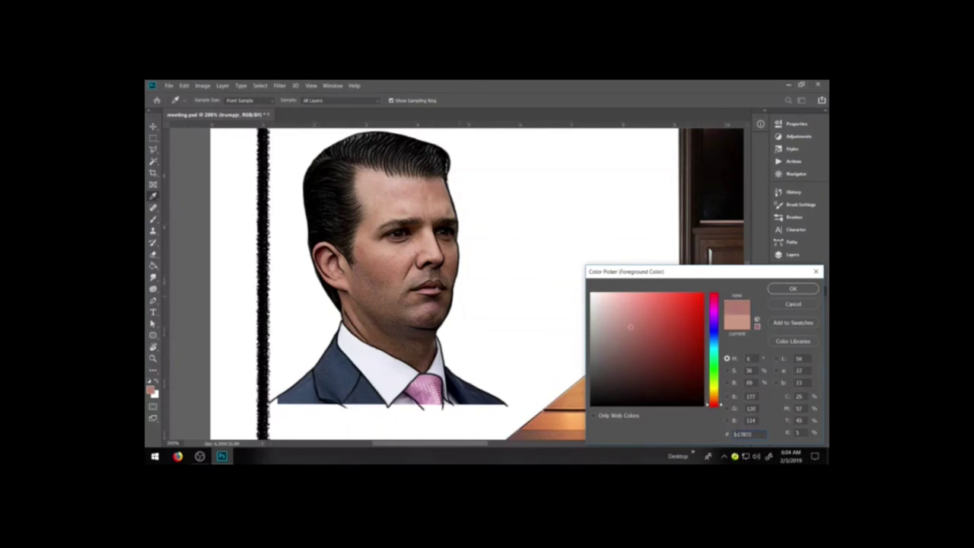
pyautogui.click(433, 286)
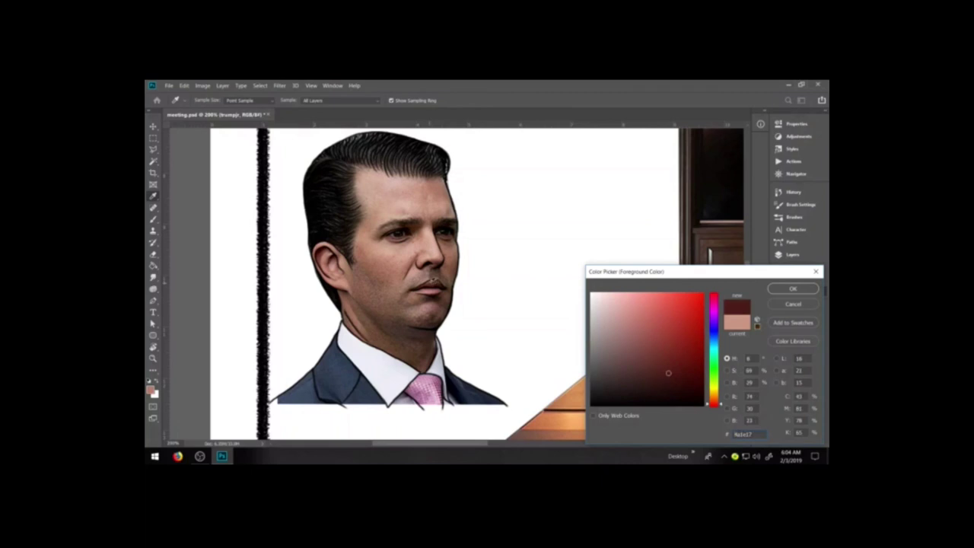
pyautogui.click(435, 289)
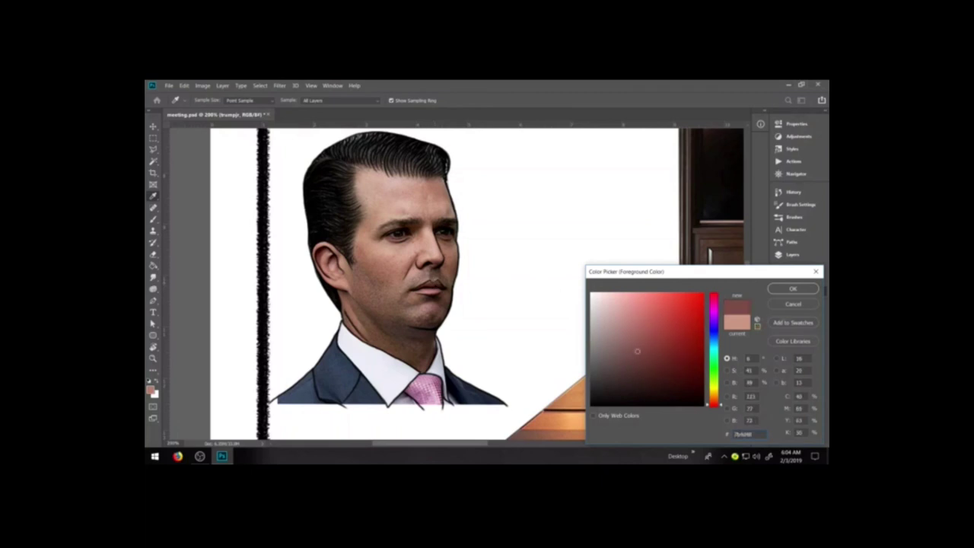
pyautogui.click(793, 323)
pyautogui.click(579, 204)
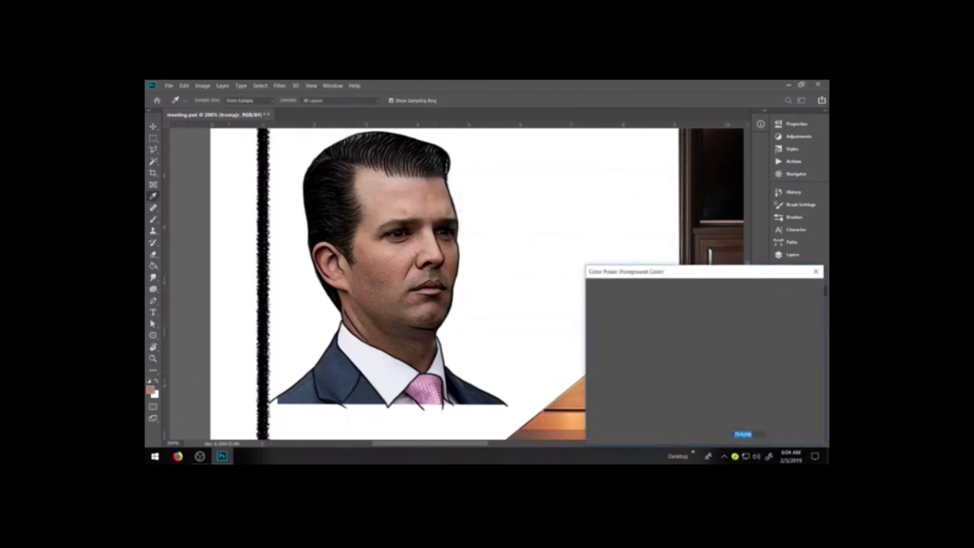
pyautogui.click(472, 288)
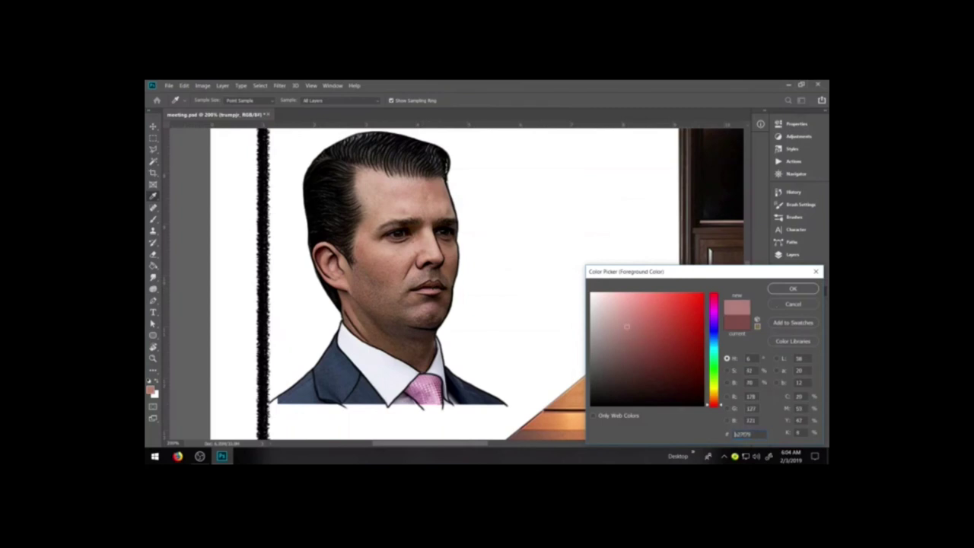
pyautogui.click(793, 322)
pyautogui.click(581, 203)
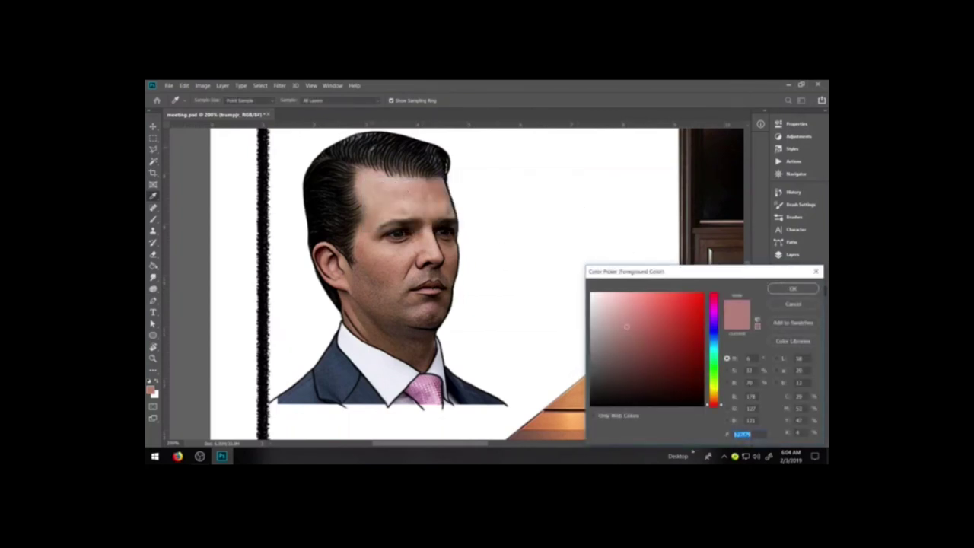
pyautogui.press('Return')
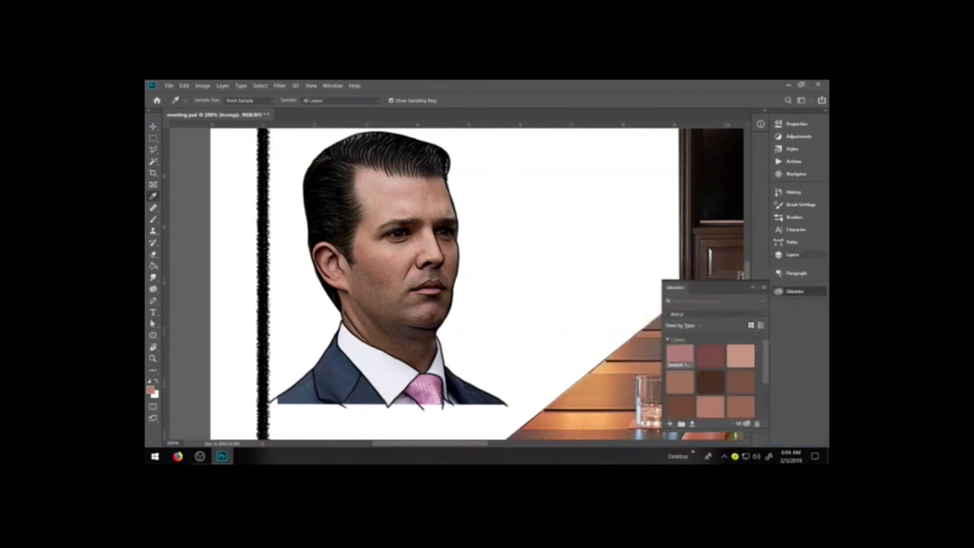
# - Hide the line layer in the Don Jr group, sample a dark blue-gray from the hair and add it to the don jr library
pyautogui.click(792, 254)
pyautogui.click(630, 324)
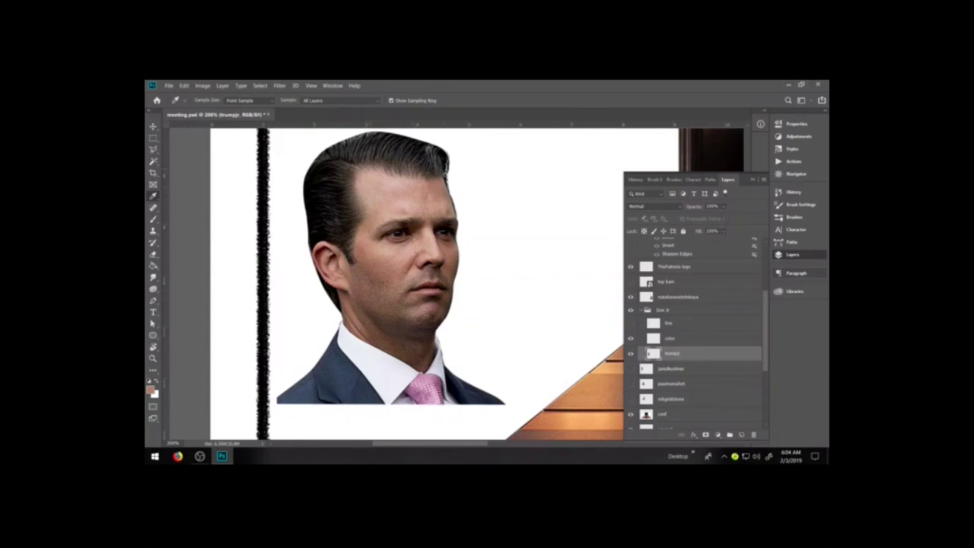
pyautogui.click(416, 163)
pyautogui.click(431, 155)
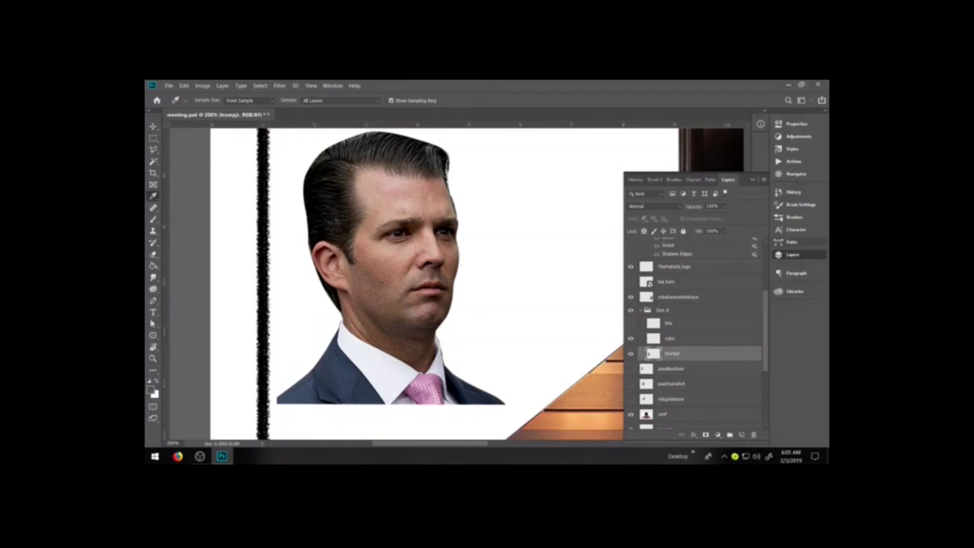
pyautogui.click(794, 290)
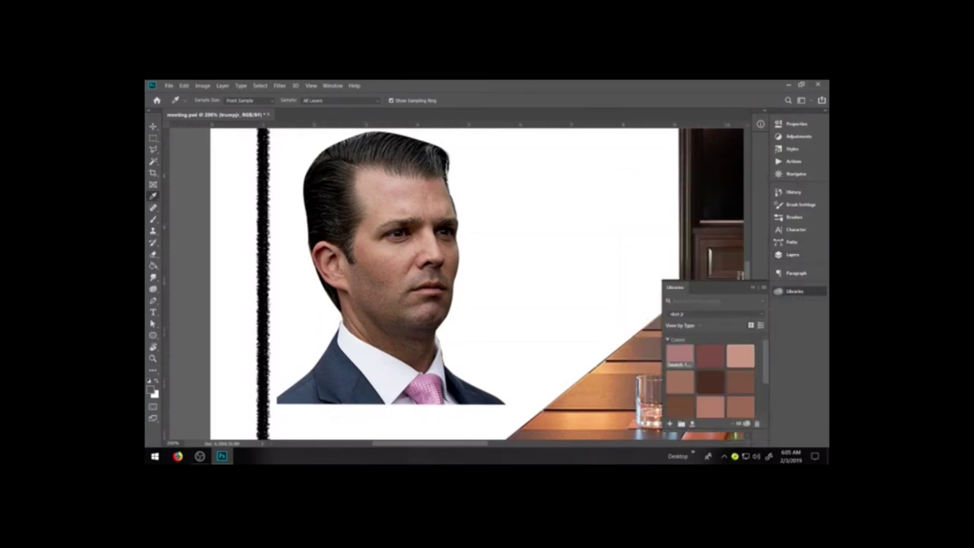
pyautogui.click(151, 390)
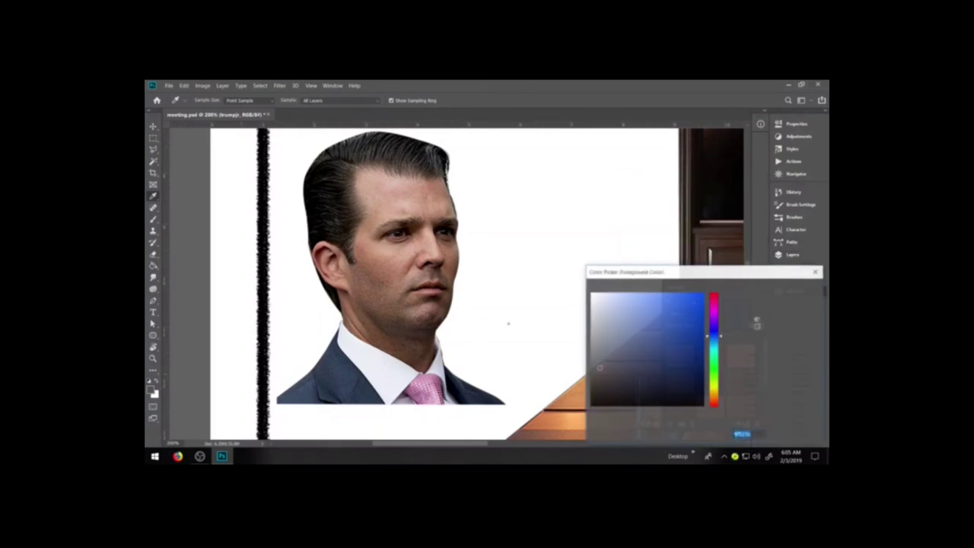
pyautogui.click(794, 324)
pyautogui.click(579, 202)
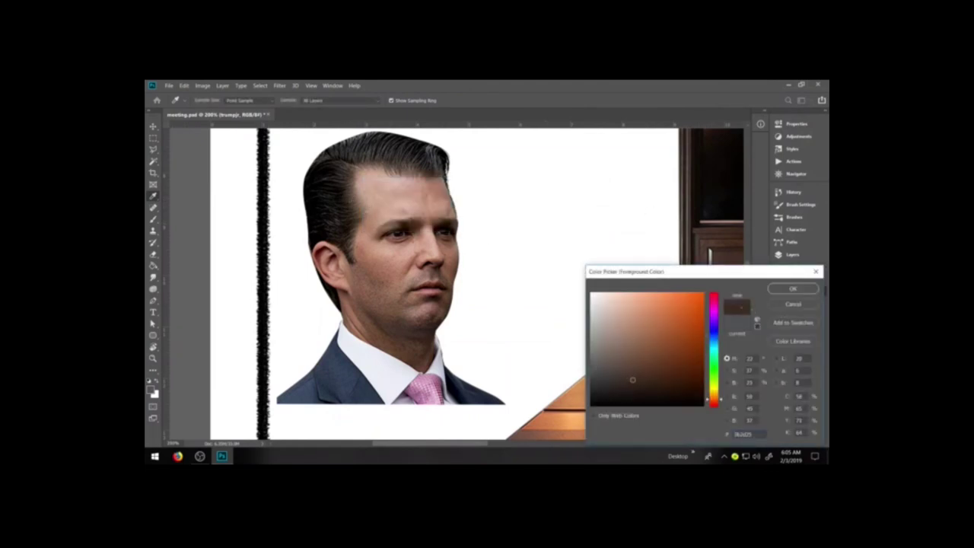
# - Add a dark brown, a grayish brown and a medium tan sampled around the hairline and face to the don jr library
pyautogui.click(793, 323)
pyautogui.click(578, 202)
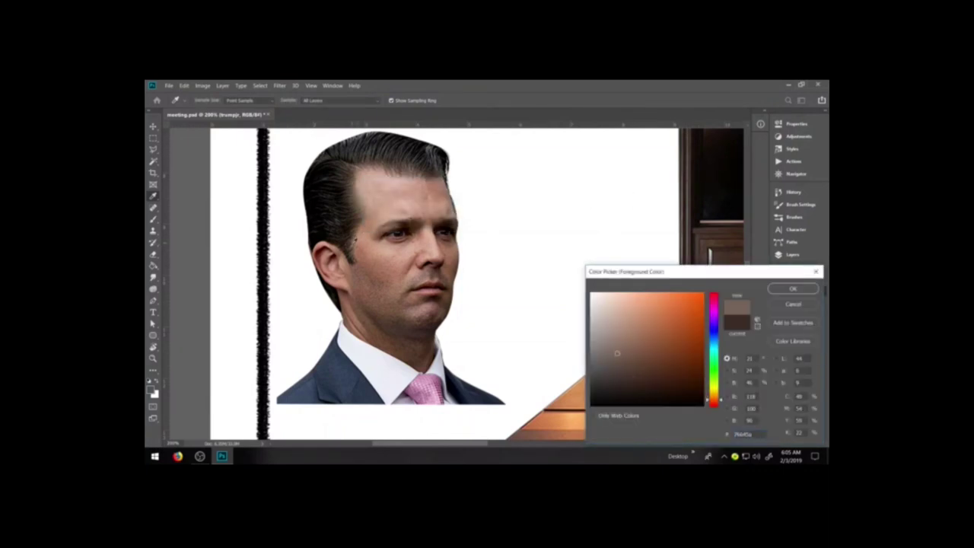
pyautogui.click(793, 323)
pyautogui.click(578, 201)
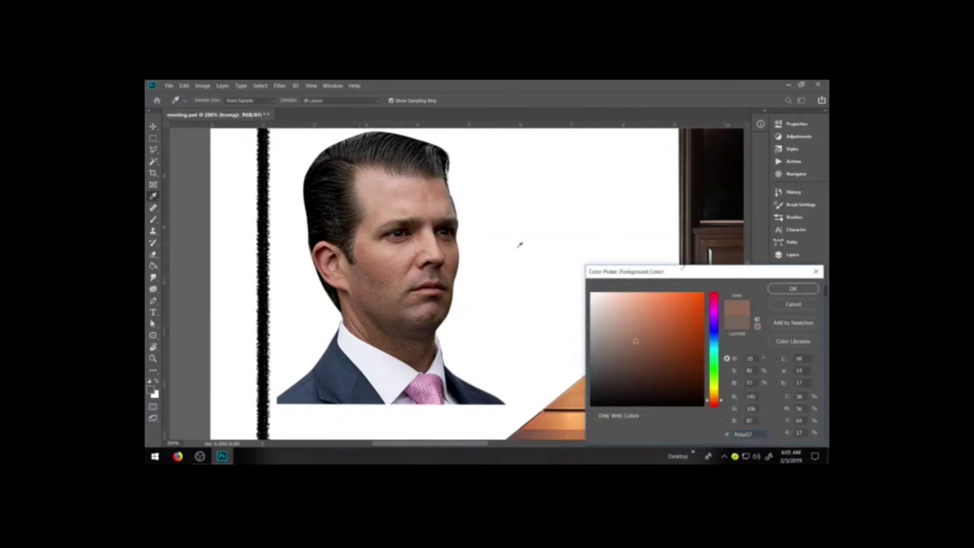
pyautogui.click(792, 322)
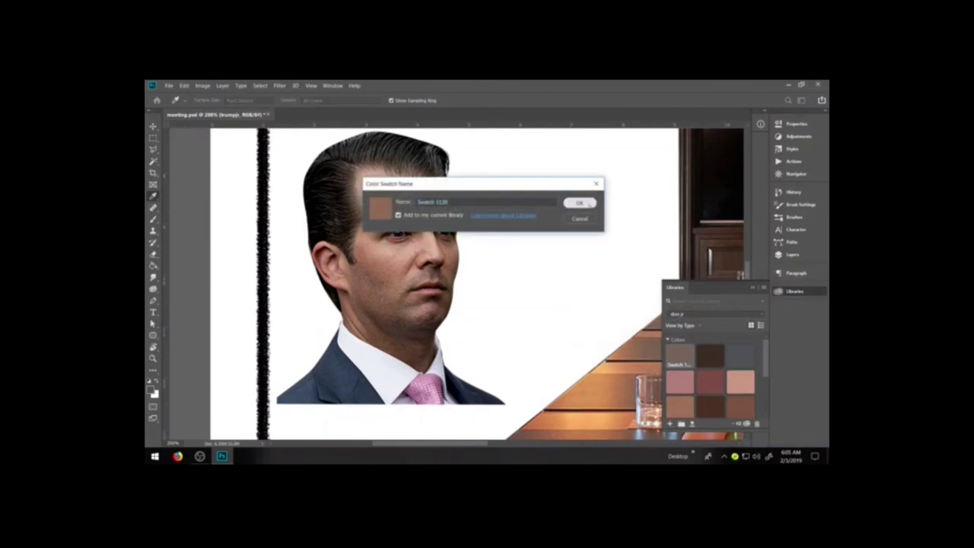
pyautogui.click(579, 203)
pyautogui.click(793, 304)
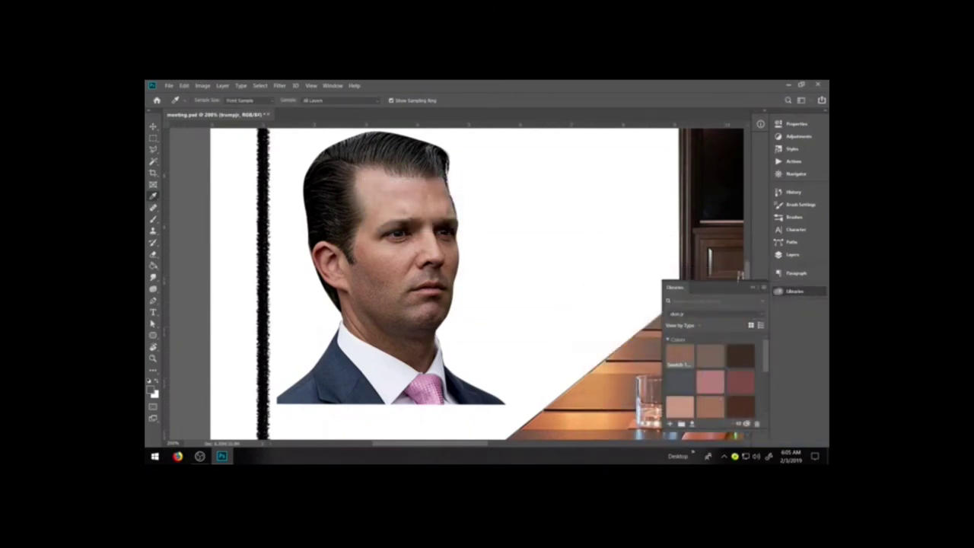
# - Enlarge the swatch library display and add a muted brown sampled from the eyebrow area to the don jr library
pyautogui.moveTo(734, 280); pyautogui.dragTo(719, 187)
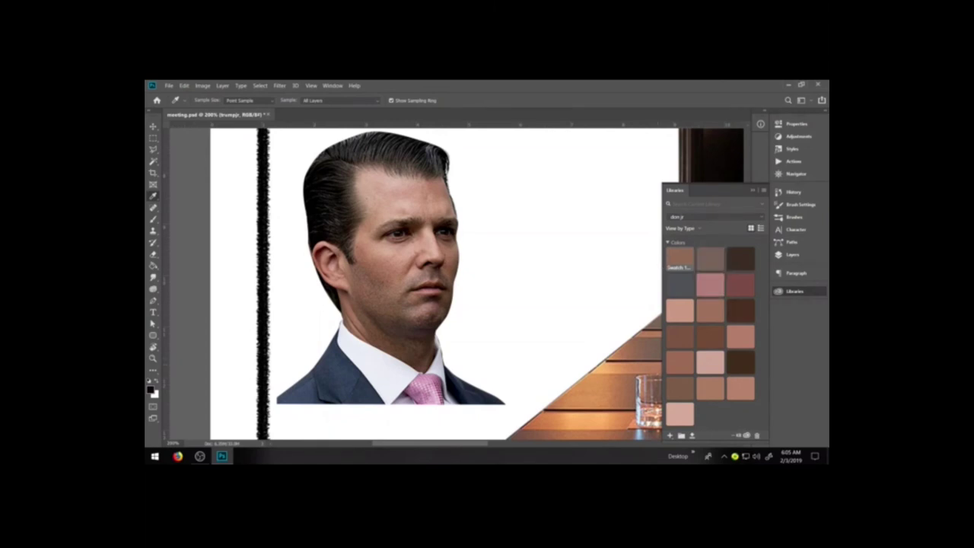
pyautogui.doubleClick(679, 257)
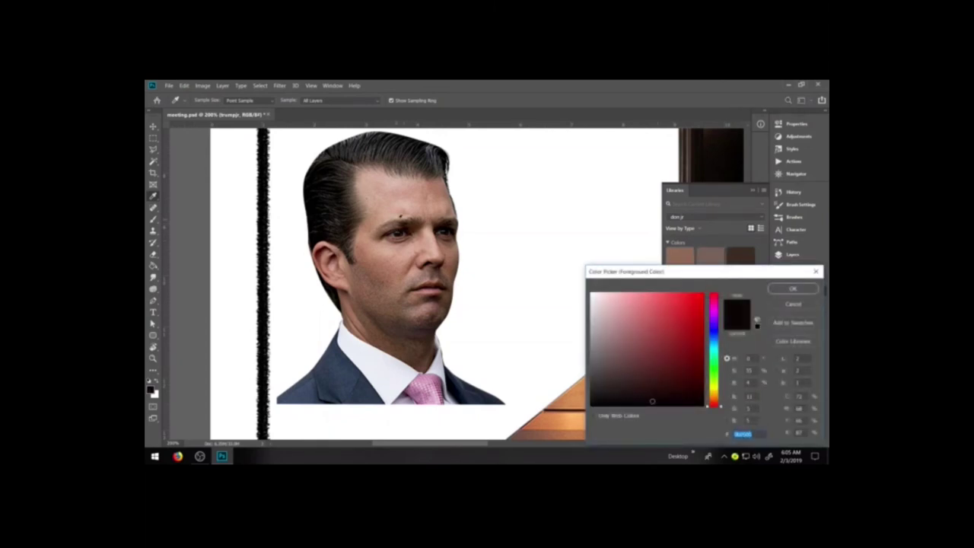
pyautogui.click(399, 219)
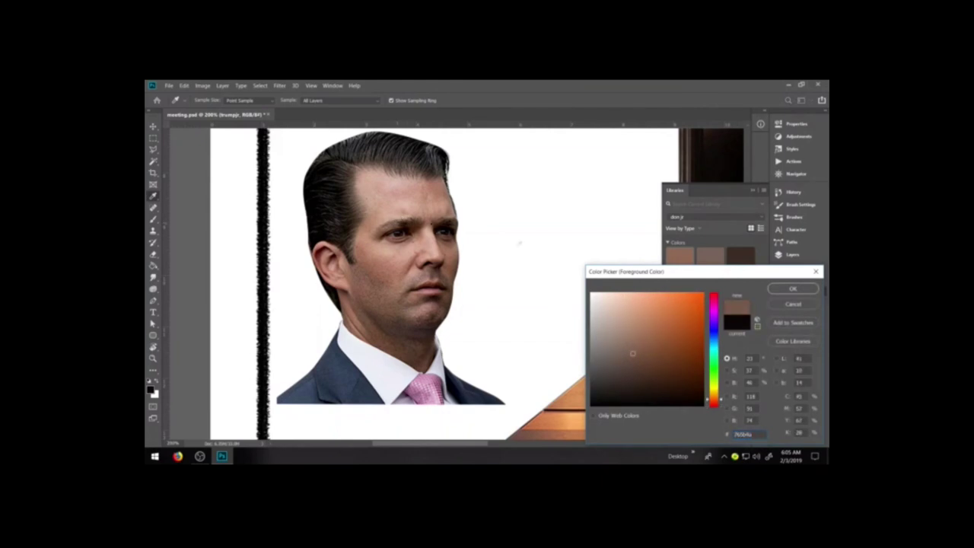
pyautogui.click(792, 322)
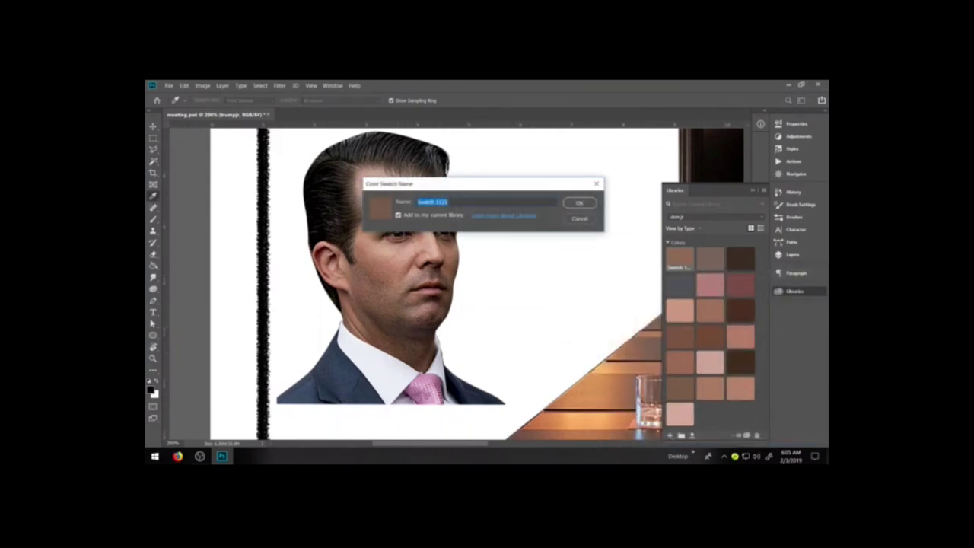
pyautogui.click(580, 203)
pyautogui.click(792, 304)
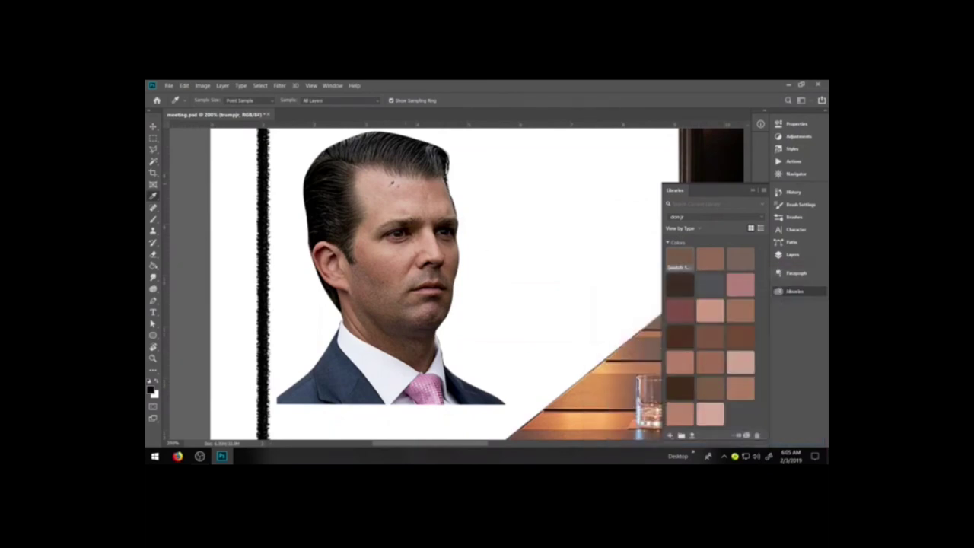
# - Sample a deep reddish brown from the shadow beside the eye and add it as a swatch to the don jr library
pyautogui.click(415, 228)
pyautogui.click(151, 388)
pyautogui.click(784, 323)
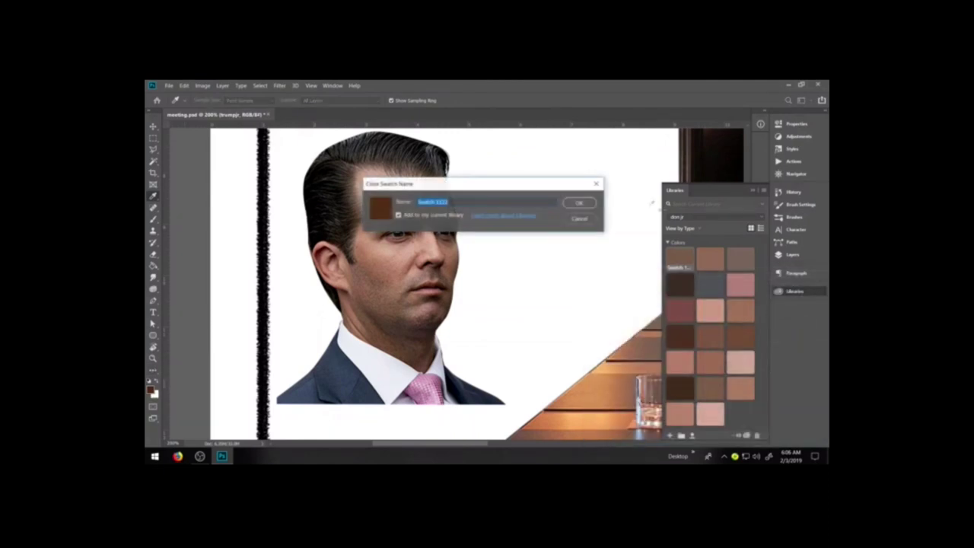
pyautogui.press('Return')
pyautogui.click(793, 303)
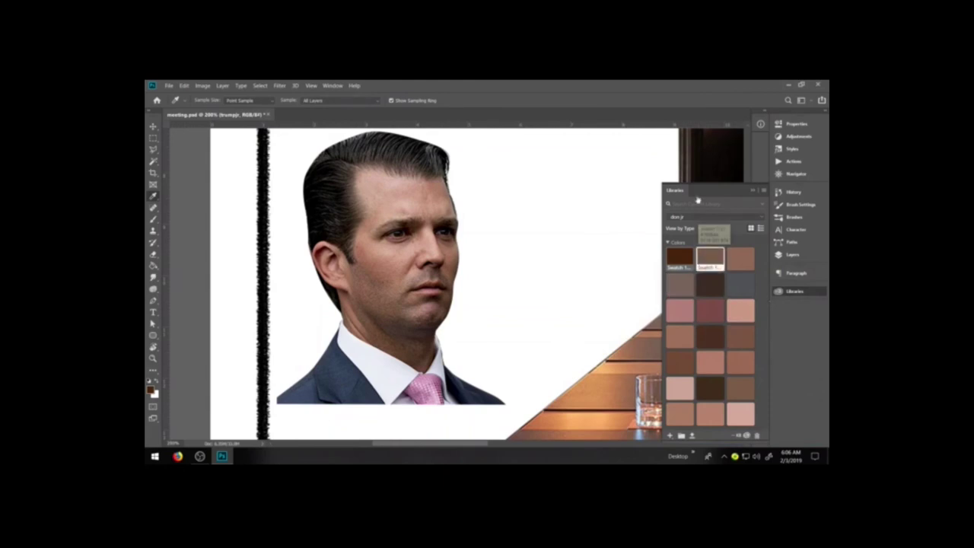
# - Switch the displayed color library to Fundamental Blues
pyautogui.click(714, 217)
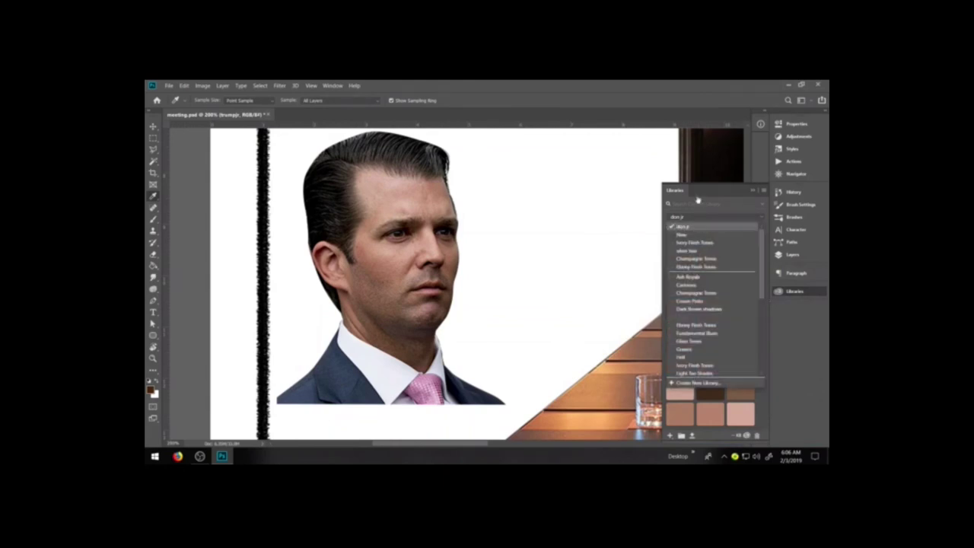
pyautogui.click(704, 332)
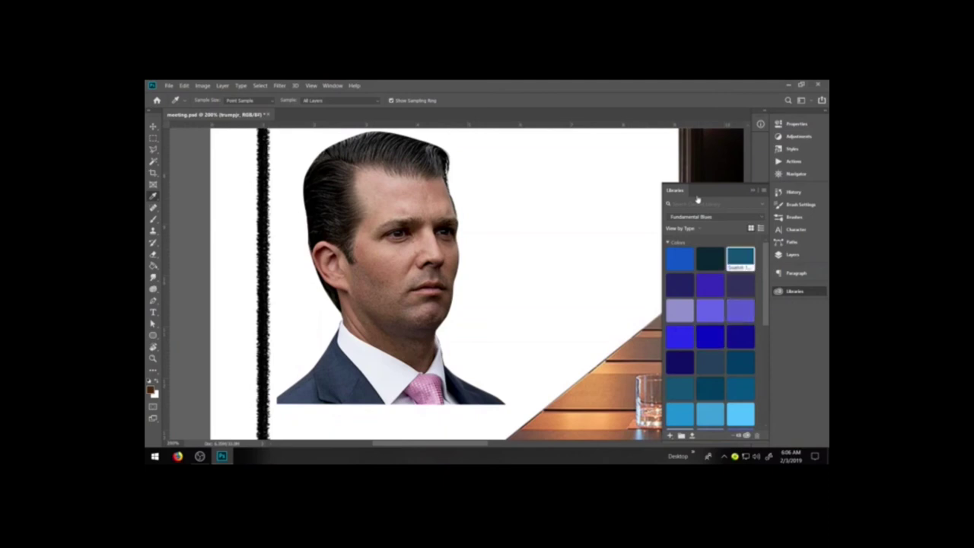
# - Look over the Fundamental Blues swatches, switch to the Ivory Flesh Tones library and browse its colors
pyautogui.scroll(-4, 698, 200)
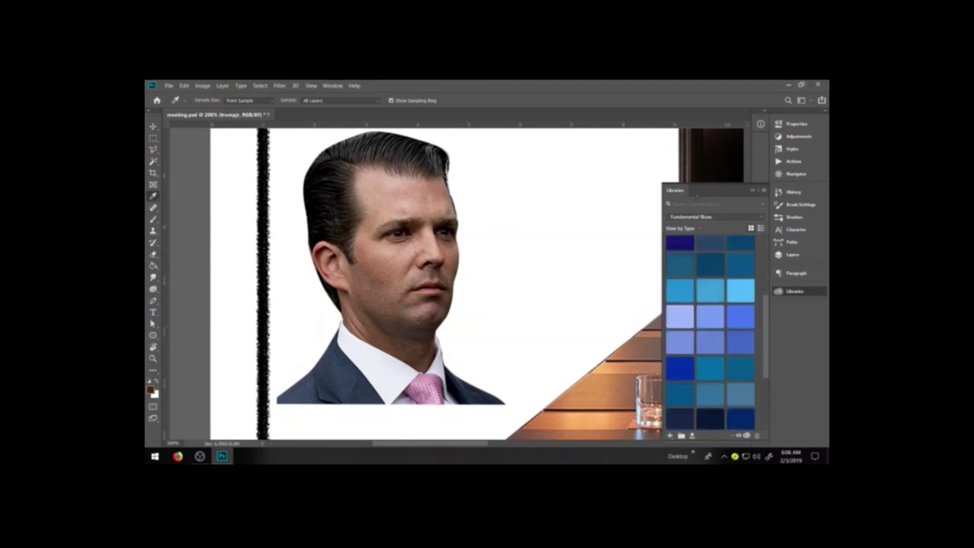
pyautogui.click(761, 217)
pyautogui.click(710, 365)
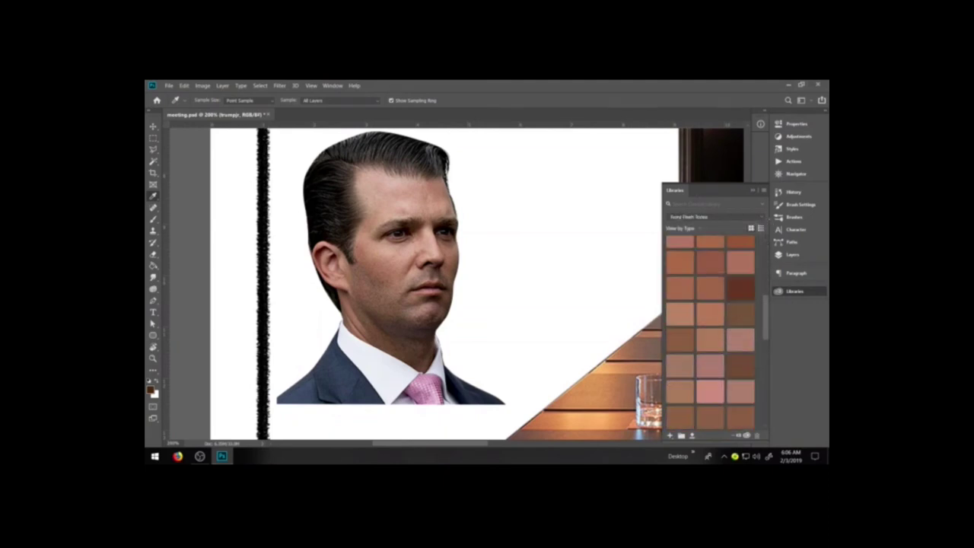
pyautogui.scroll(-5, 710, 332)
pyautogui.scroll(7, 710, 332)
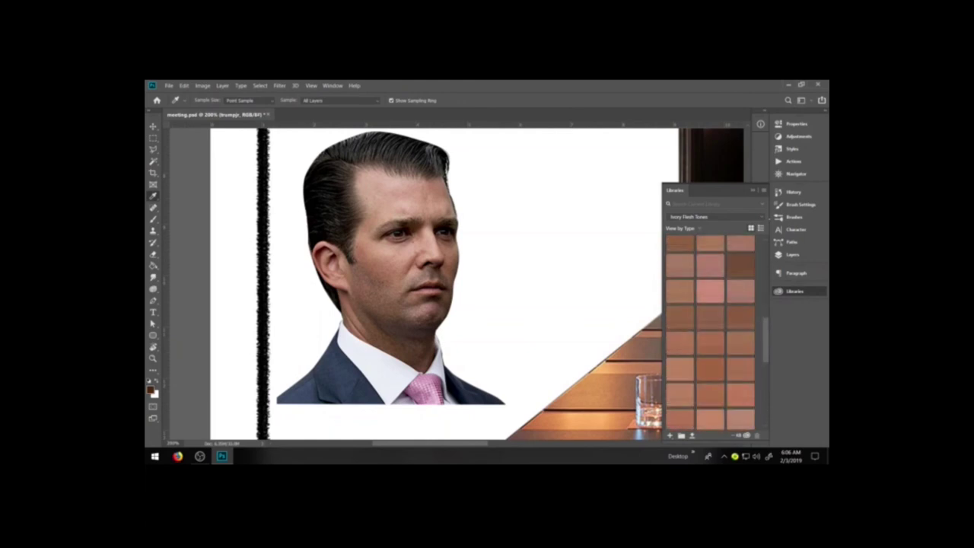
pyautogui.scroll(-5, 710, 332)
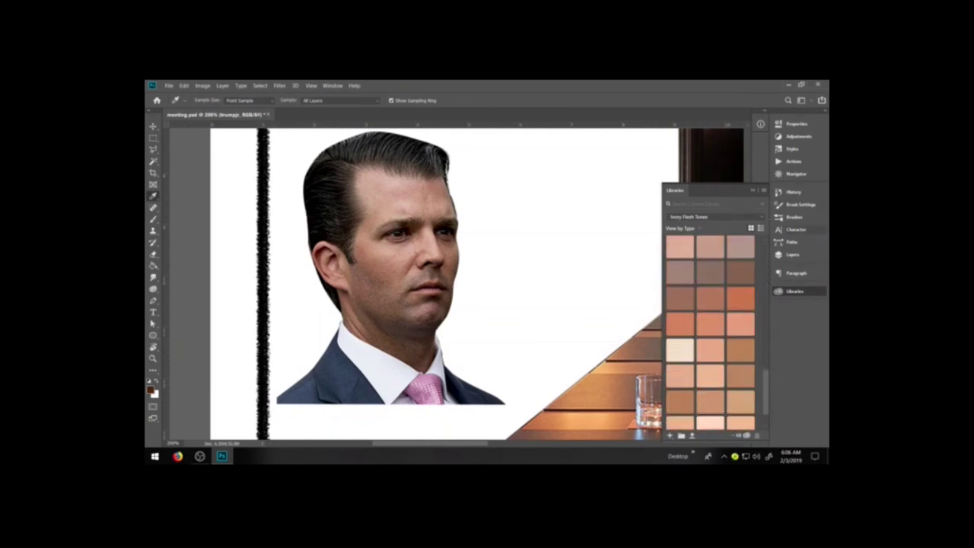
# - Display the Swampy library, switch to Champagne Tones and look through its swatches
pyautogui.click(760, 217)
pyautogui.scroll(-5, 713, 300)
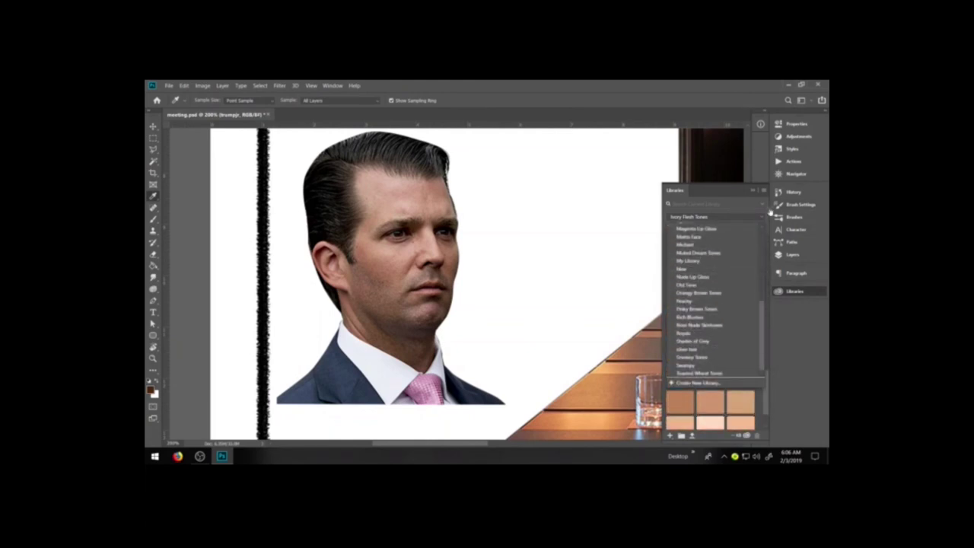
pyautogui.click(685, 365)
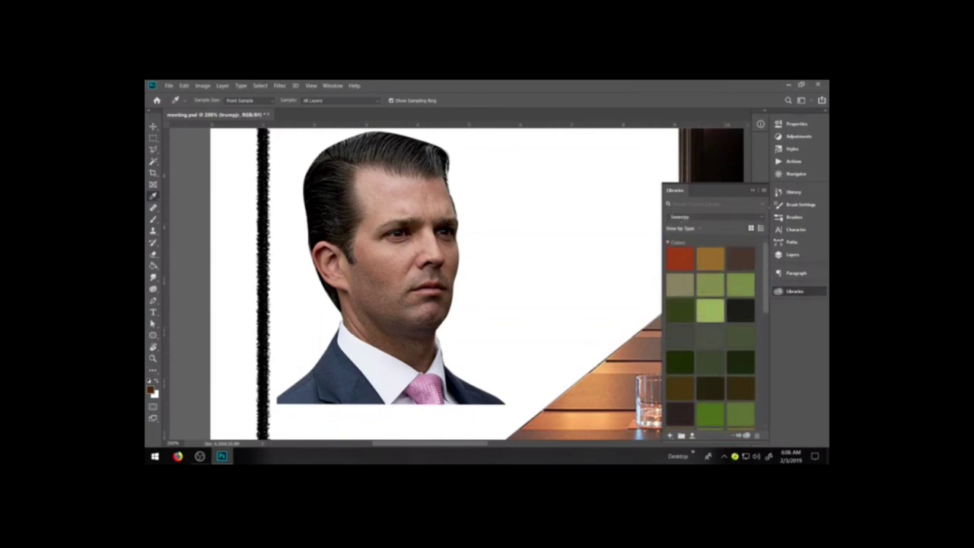
pyautogui.click(715, 217)
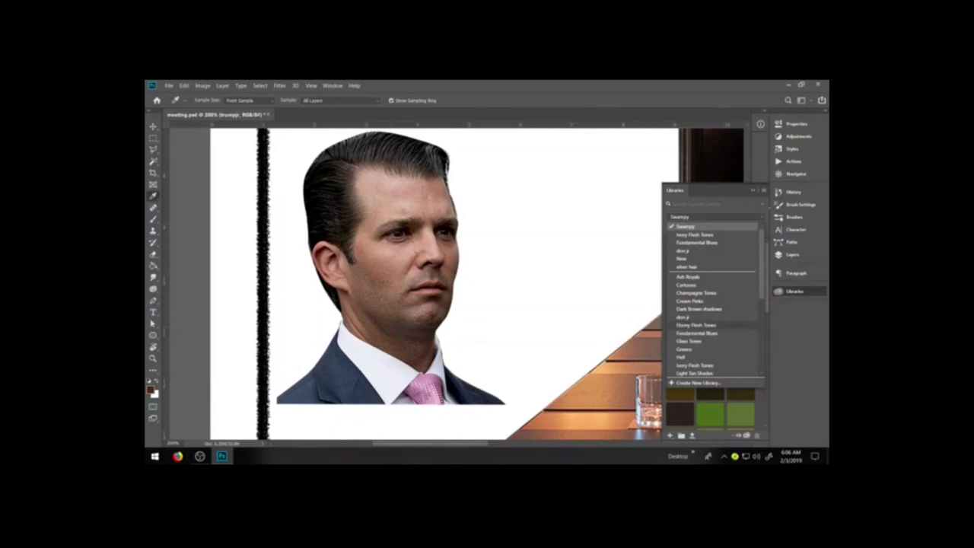
pyautogui.click(695, 293)
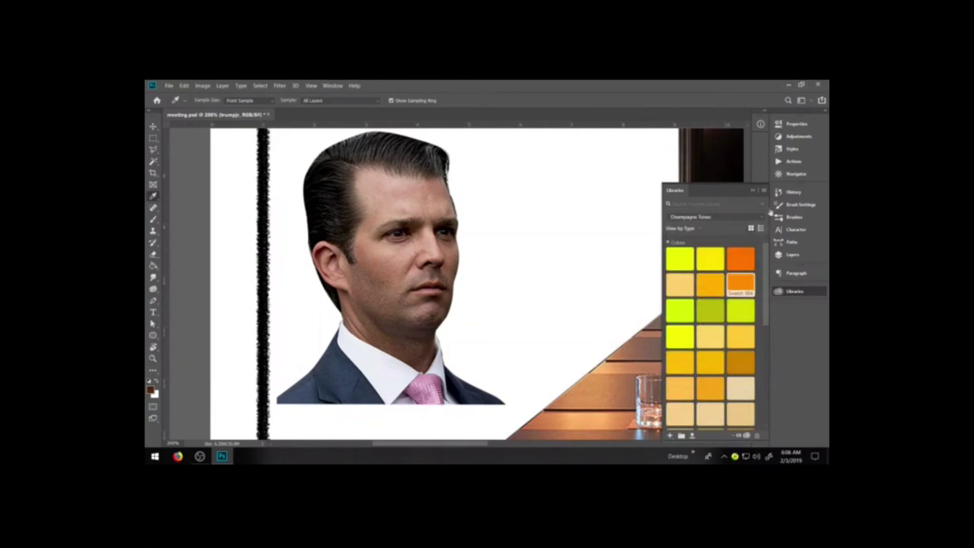
pyautogui.scroll(-3, 709, 327)
pyautogui.scroll(-3, 710, 333)
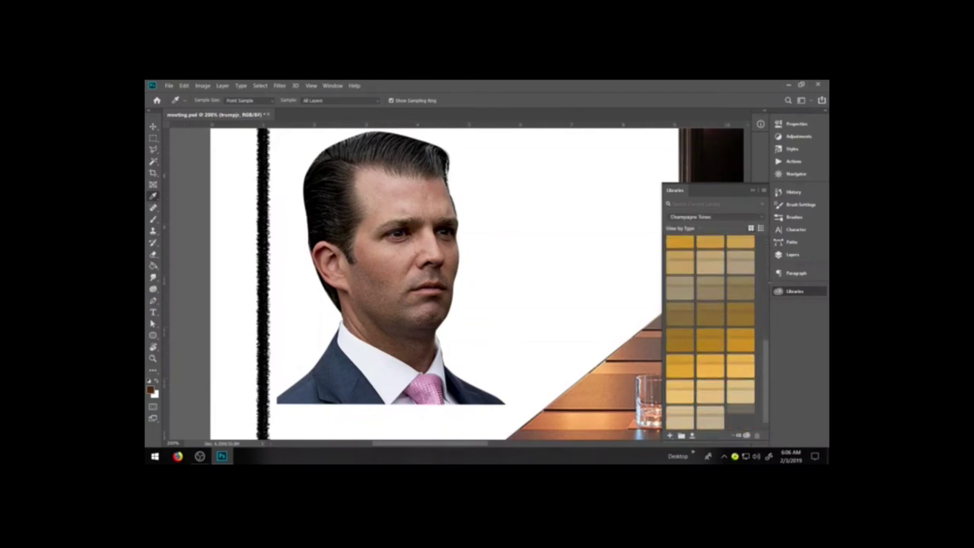
pyautogui.scroll(5, 710, 333)
# - Display the don jr swatches again, and switch the displayed library to My Library
pyautogui.click(715, 217)
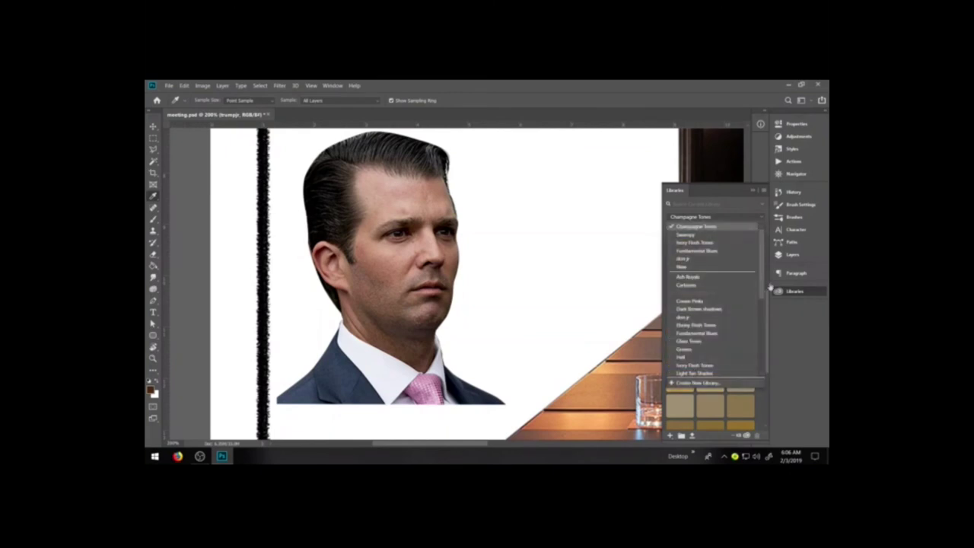
pyautogui.click(683, 259)
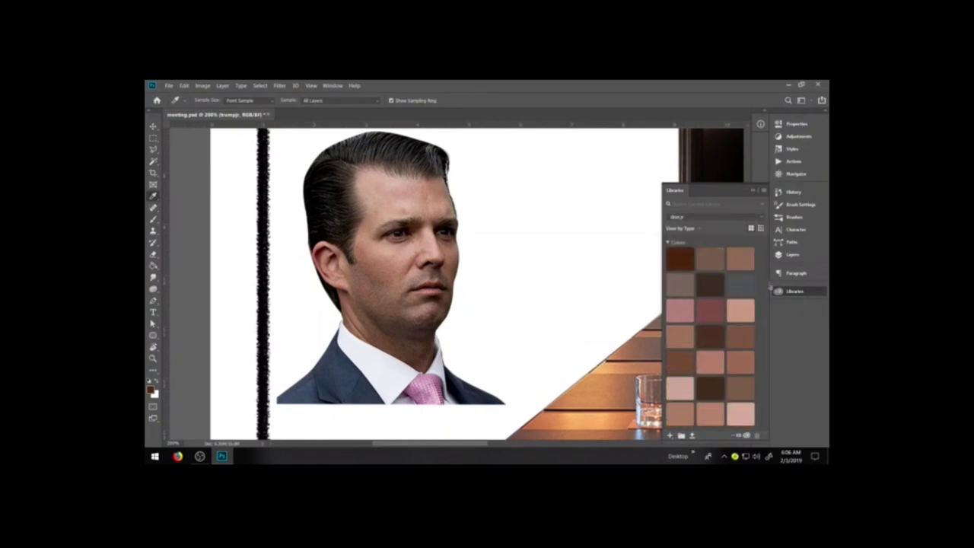
pyautogui.click(715, 217)
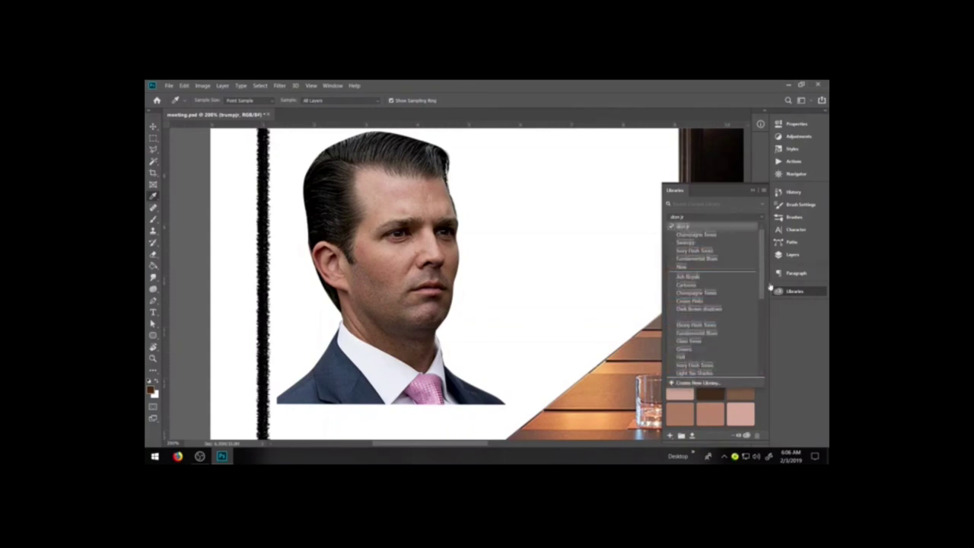
pyautogui.scroll(-3, 770, 288)
pyautogui.scroll(-4, 768, 286)
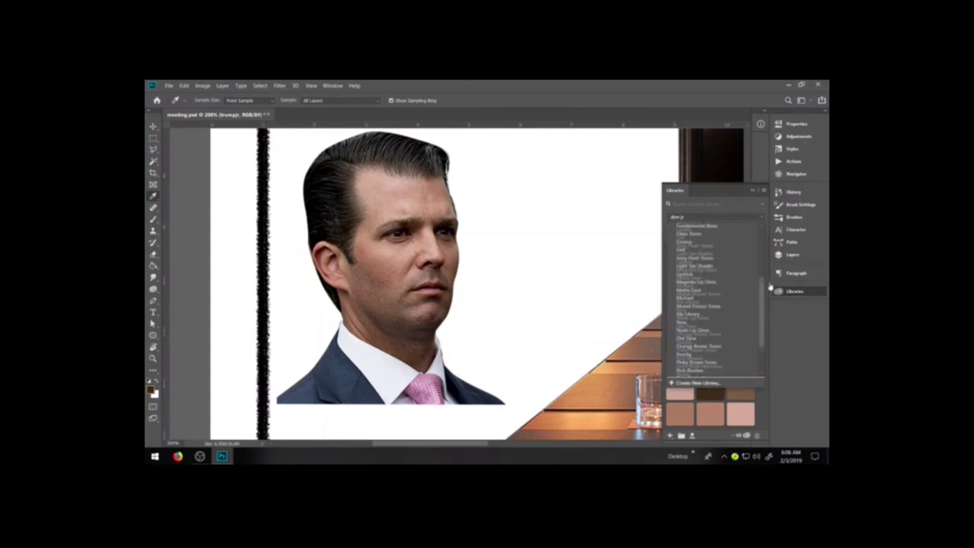
pyautogui.click(697, 308)
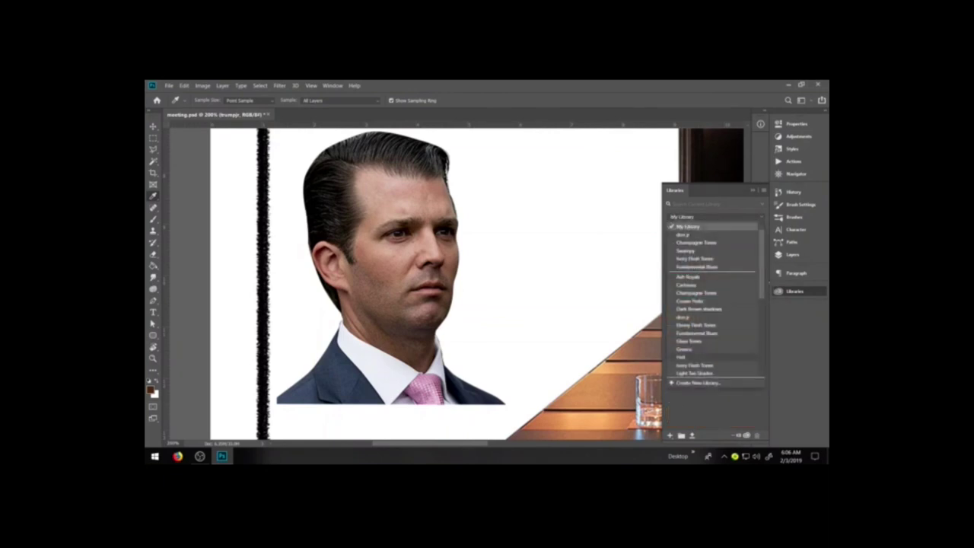
# - Switch to the Matte Face library and examine its full range of red and pink swatches
pyautogui.scroll(-4, 770, 286)
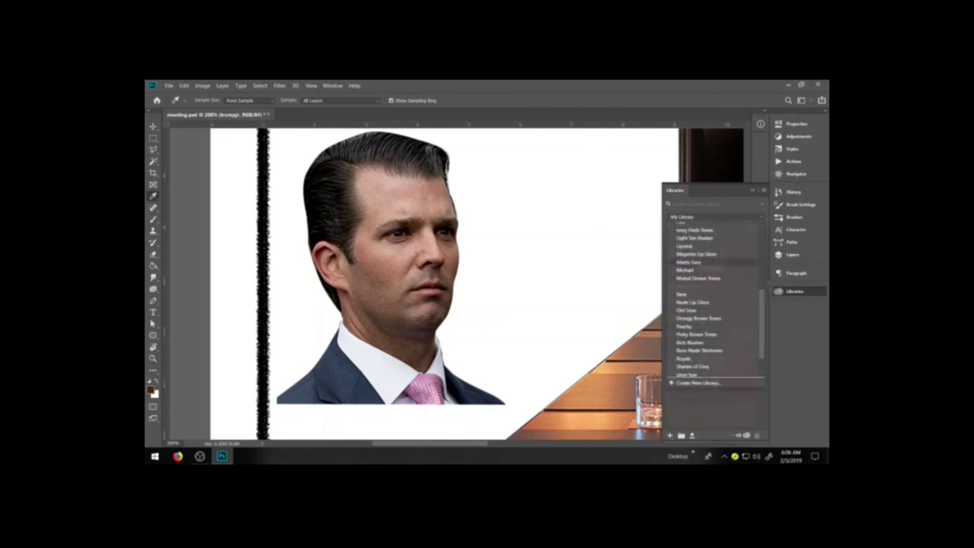
pyautogui.click(723, 261)
pyautogui.scroll(-5, 709, 335)
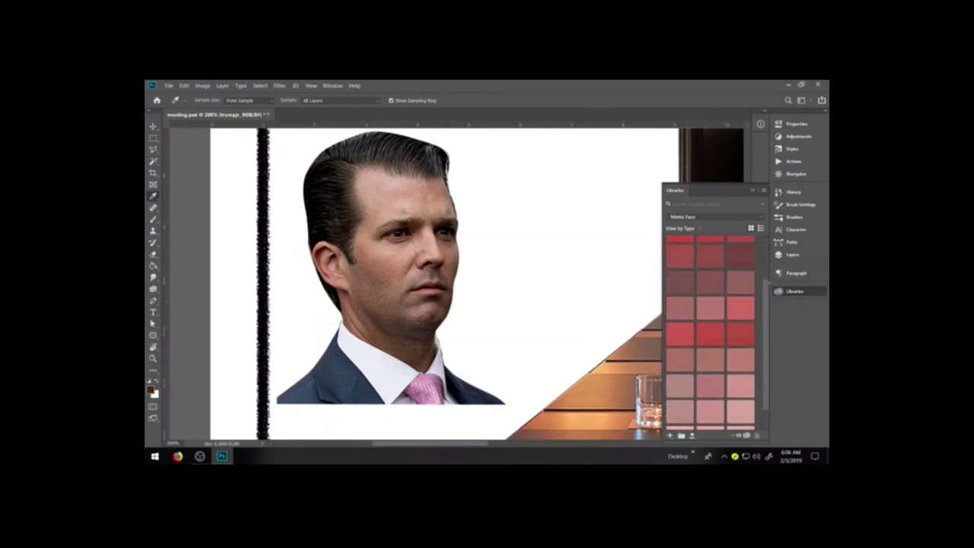
pyautogui.scroll(5, 710, 335)
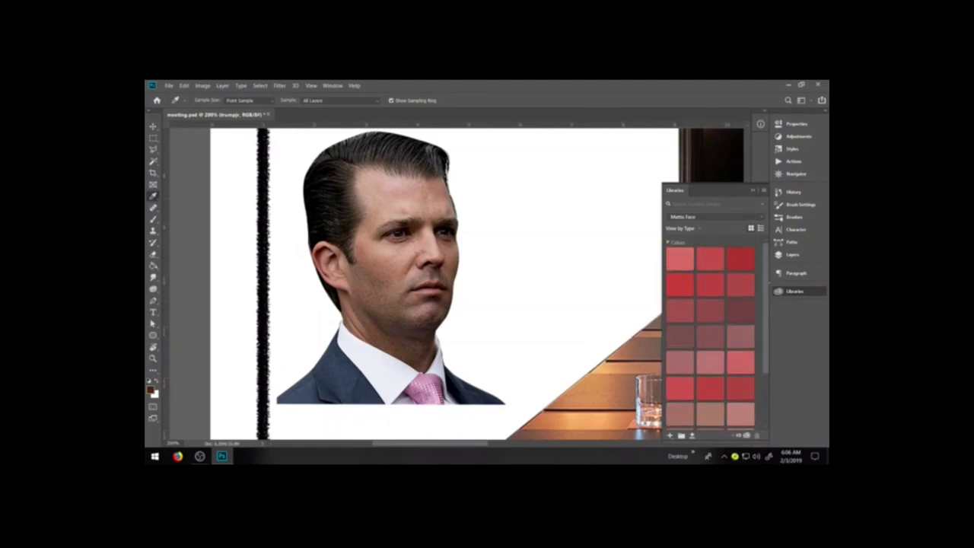
pyautogui.click(715, 217)
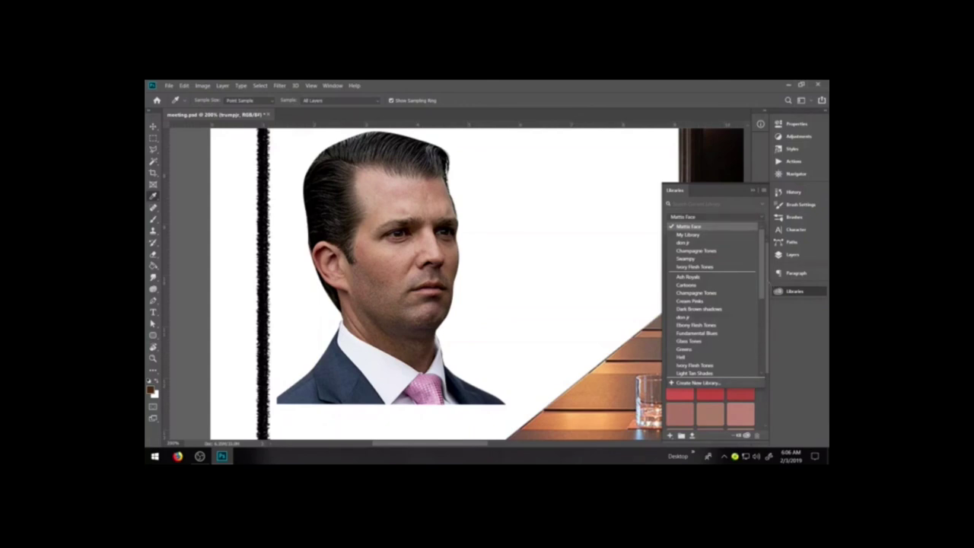
pyautogui.press('Escape')
pyautogui.scroll(-3, 710, 335)
pyautogui.scroll(3, 710, 335)
pyautogui.scroll(-3, 710, 335)
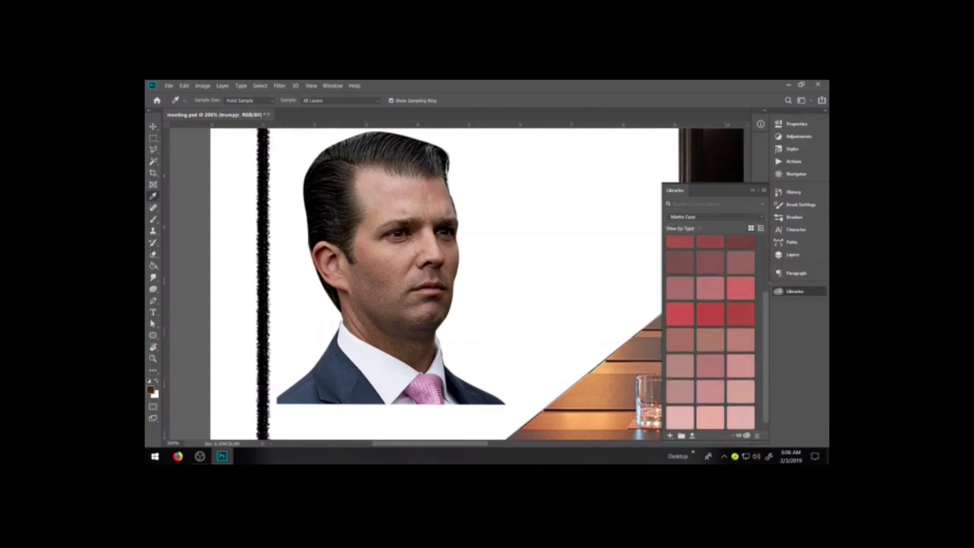
pyautogui.scroll(-3, 710, 335)
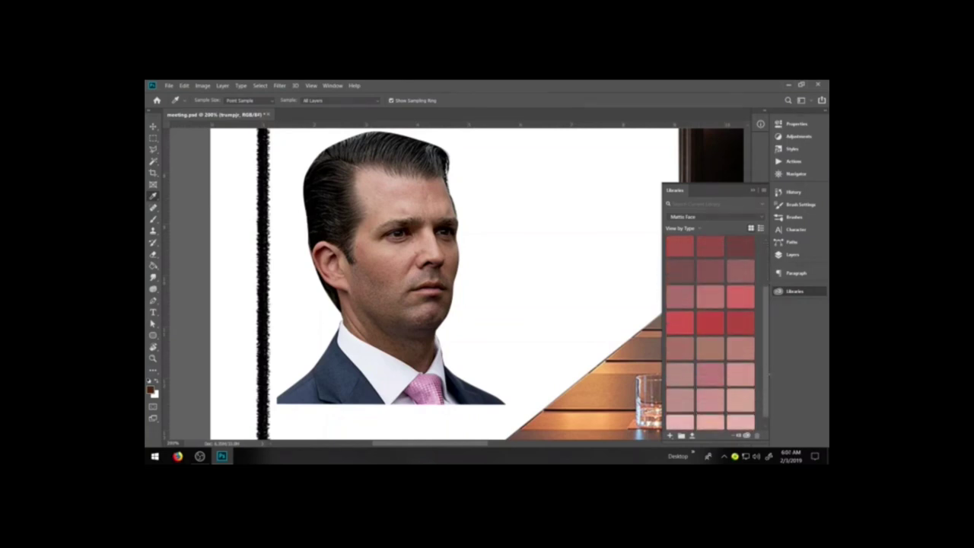
pyautogui.scroll(3, 709, 334)
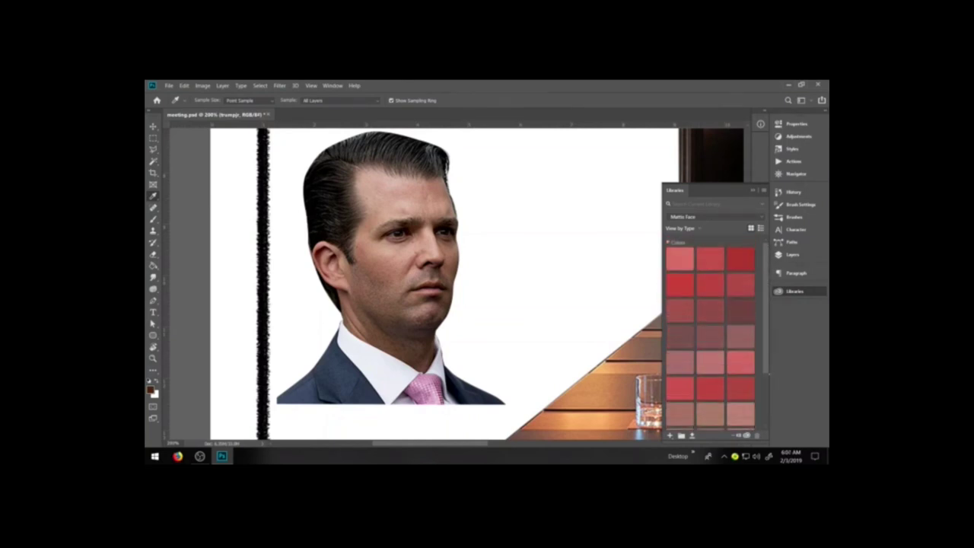
pyautogui.scroll(-3, 710, 334)
pyautogui.scroll(3, 709, 335)
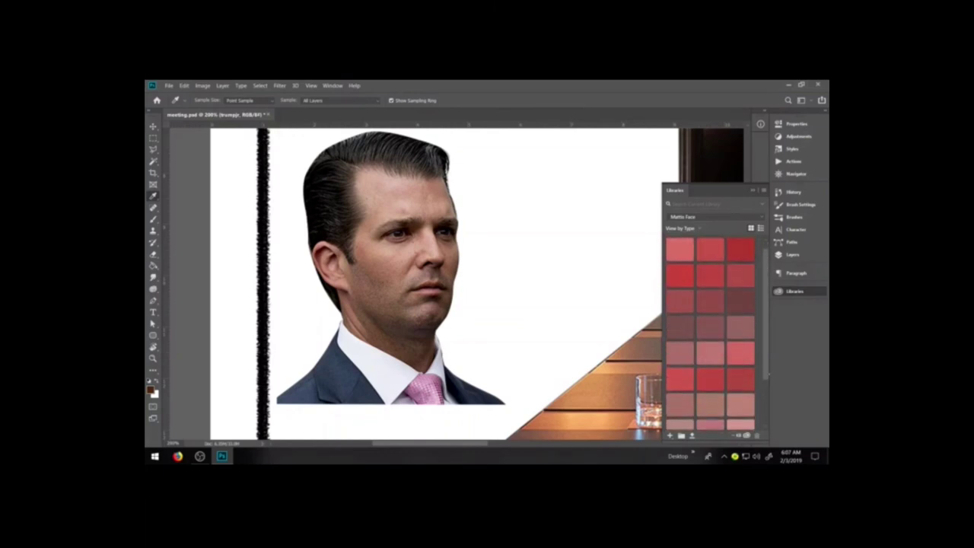
# - Switch to the Toasted Wheat Tones library and examine its brown and skin-tone swatches
pyautogui.click(713, 217)
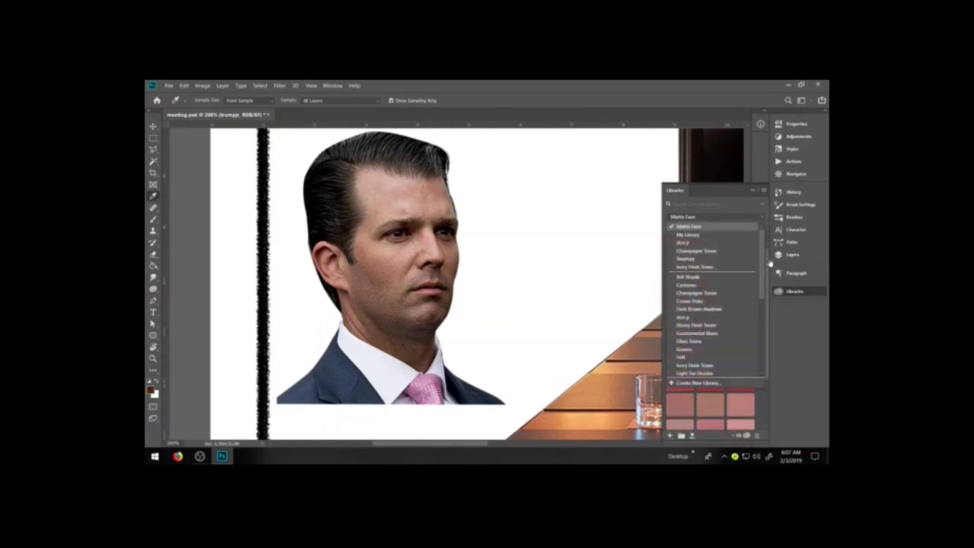
pyautogui.scroll(-5, 770, 263)
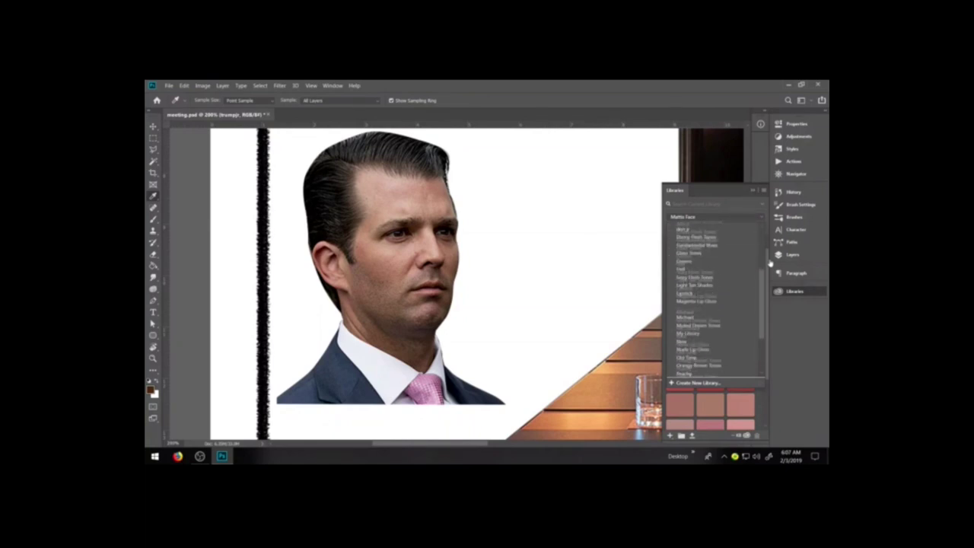
pyautogui.scroll(-1, 770, 264)
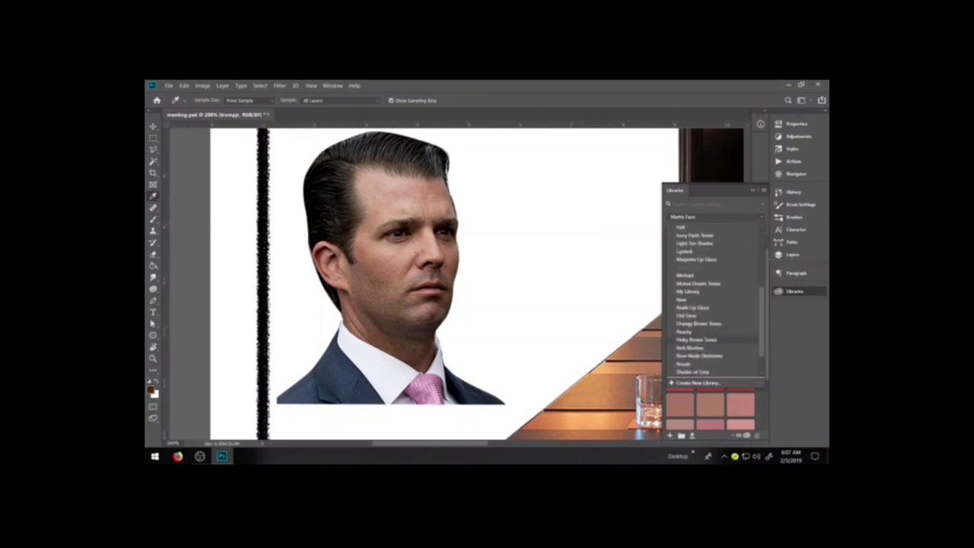
pyautogui.scroll(-2, 770, 263)
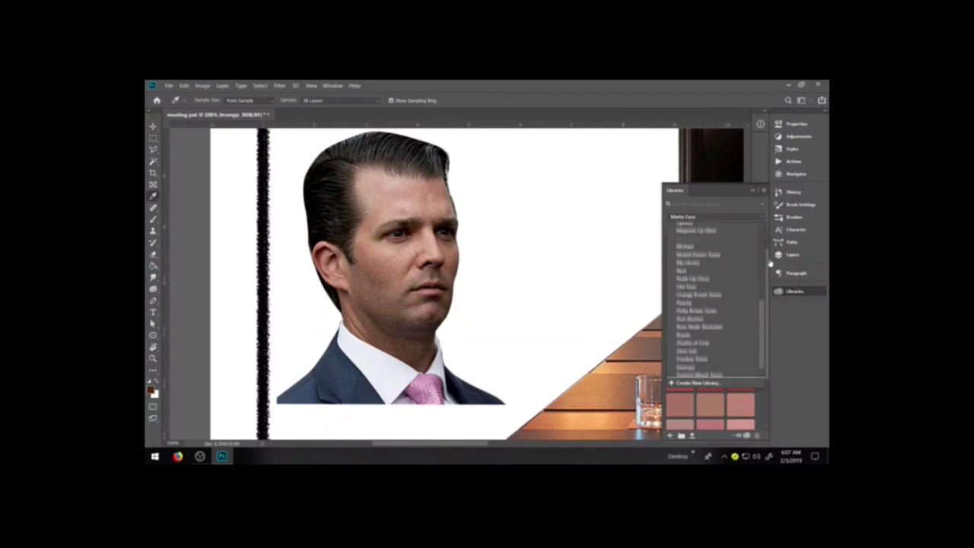
pyautogui.click(732, 373)
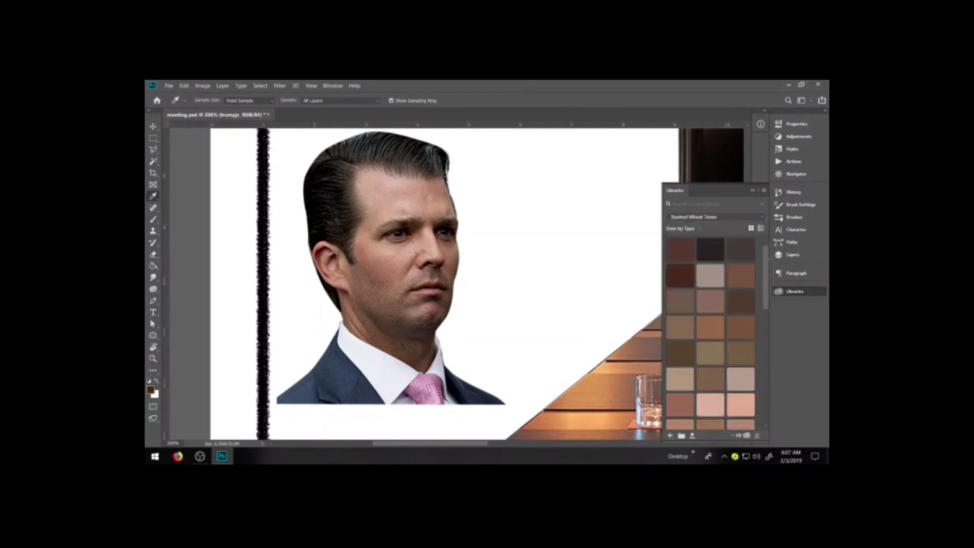
pyautogui.scroll(-5, 710, 334)
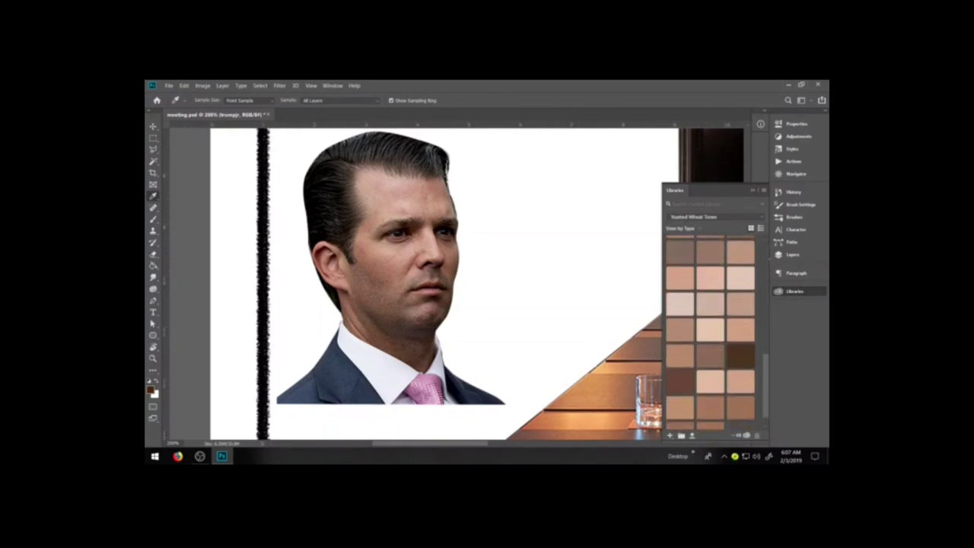
pyautogui.scroll(1, 710, 335)
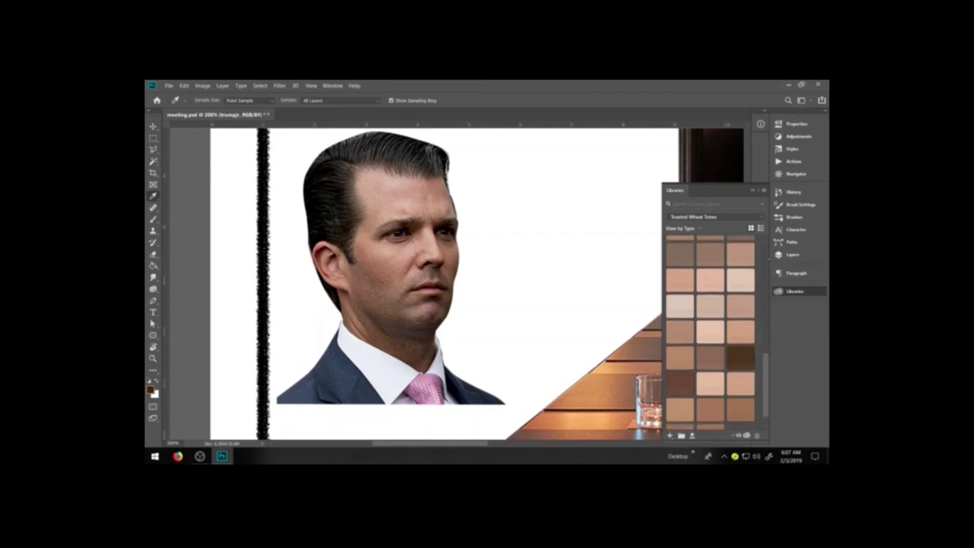
pyautogui.scroll(2, 710, 335)
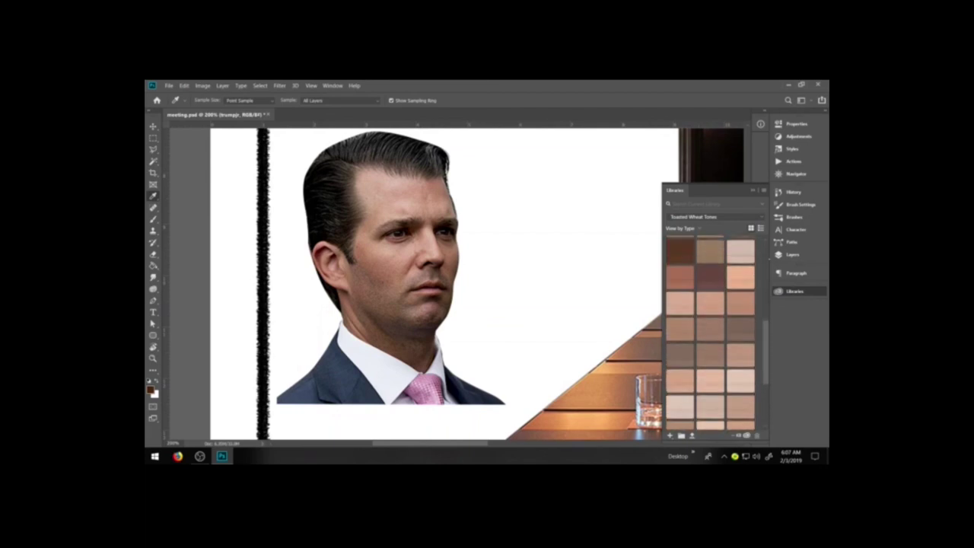
pyautogui.scroll(5, 710, 334)
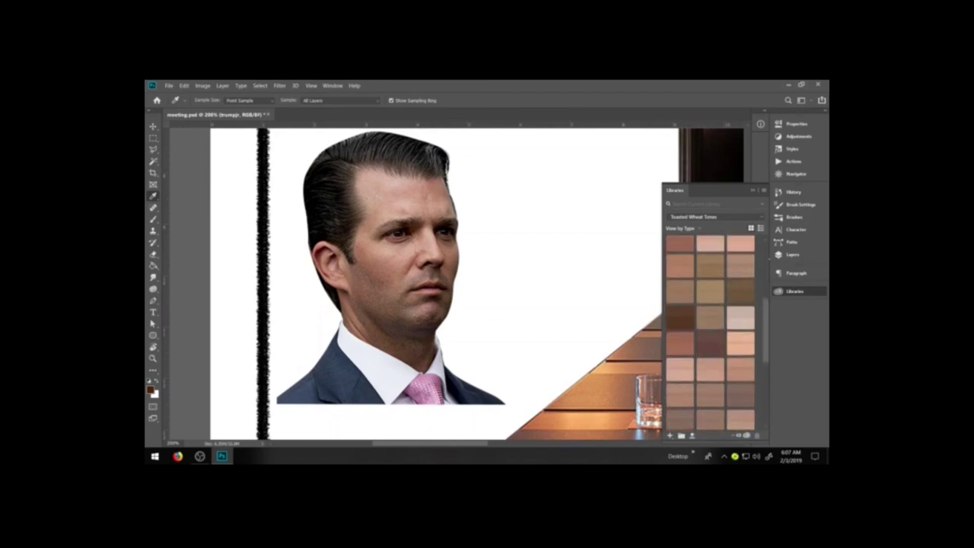
pyautogui.scroll(-5, 710, 335)
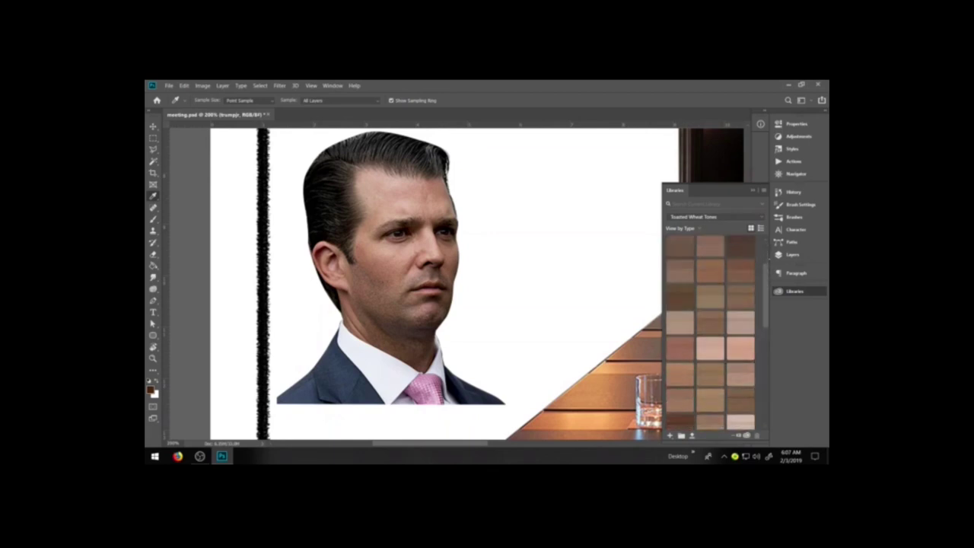
pyautogui.scroll(-2, 739, 300)
# - Compare the don jr swatches with the Champagne Tones and Swampy libraries, and return to the don jr library
pyautogui.click(715, 217)
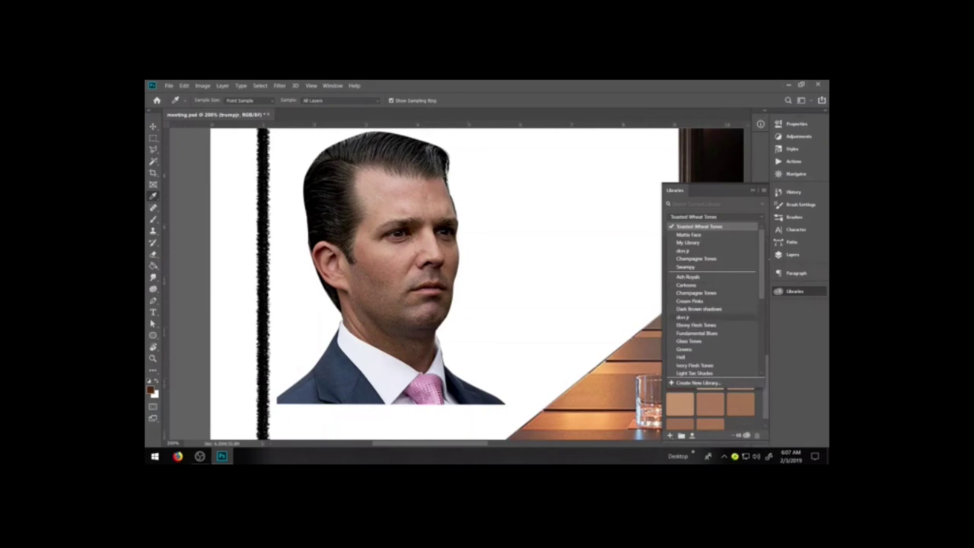
pyautogui.click(684, 317)
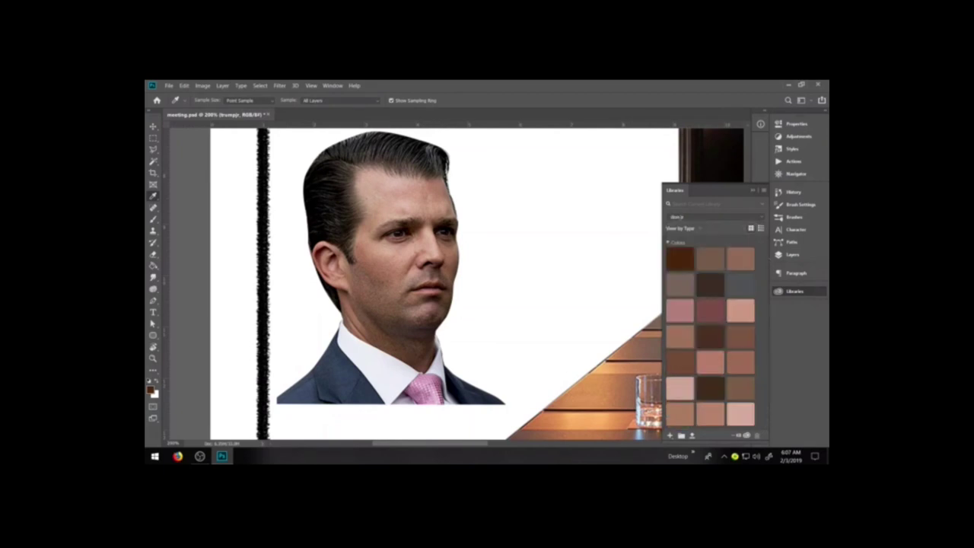
pyautogui.click(715, 217)
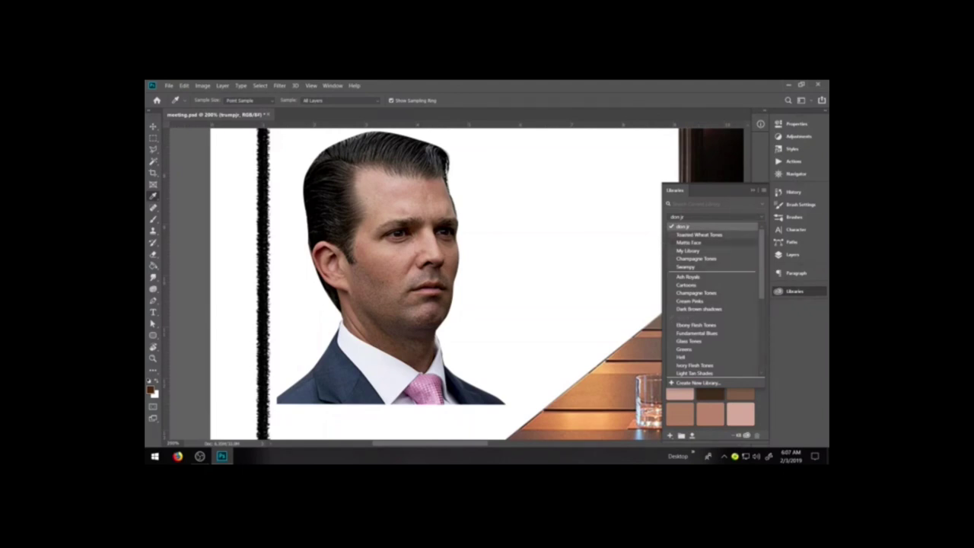
pyautogui.click(670, 258)
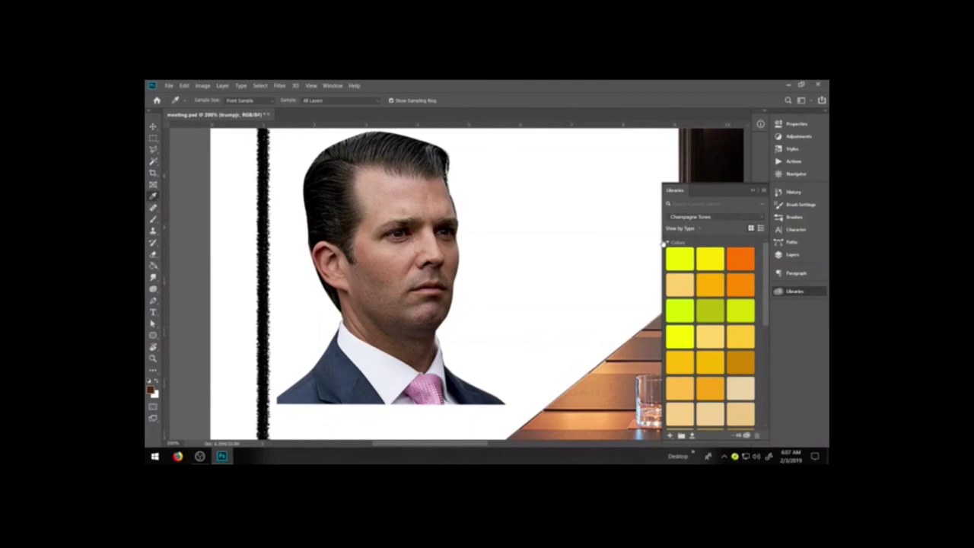
pyautogui.click(712, 217)
pyautogui.click(711, 266)
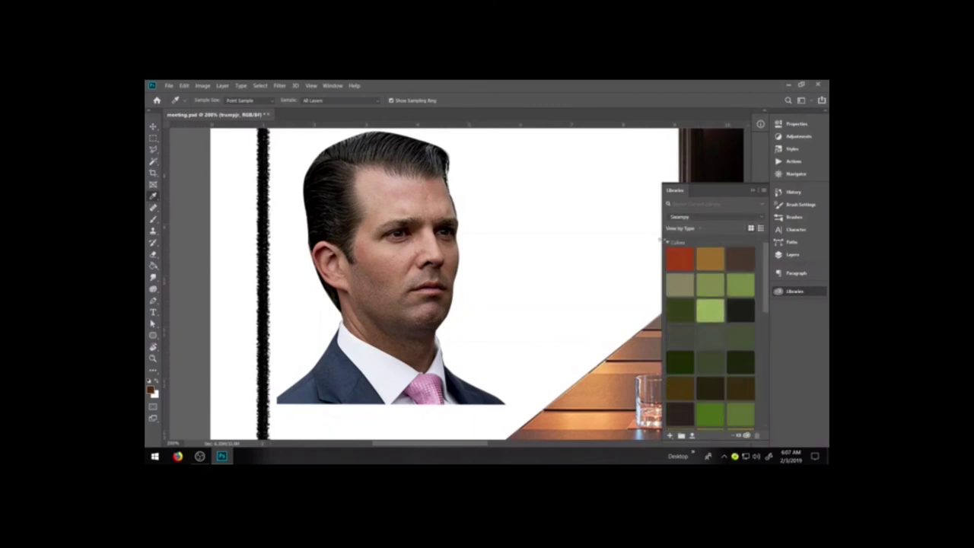
pyautogui.click(712, 217)
pyautogui.click(674, 243)
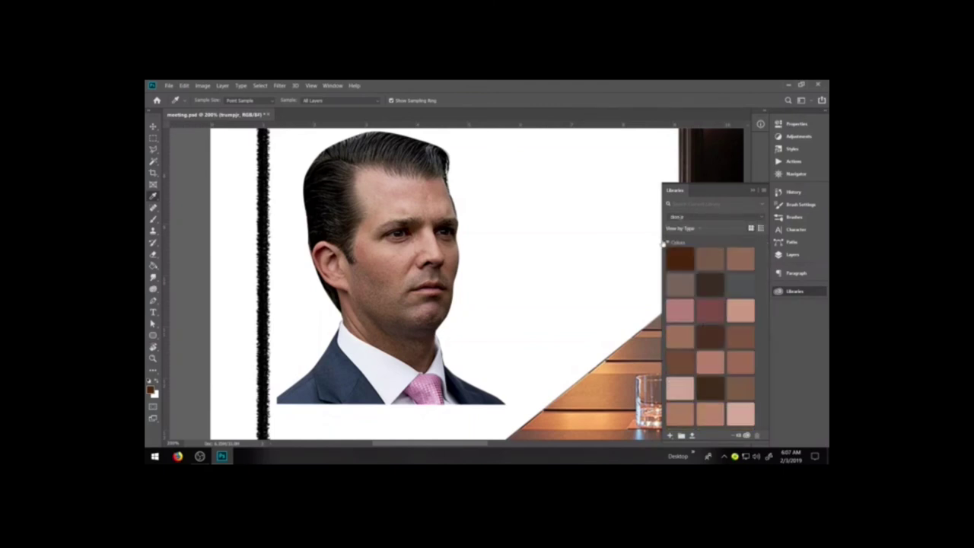
# - Show the line layer in the Don Jr group and make the color layer active
pyautogui.click(792, 255)
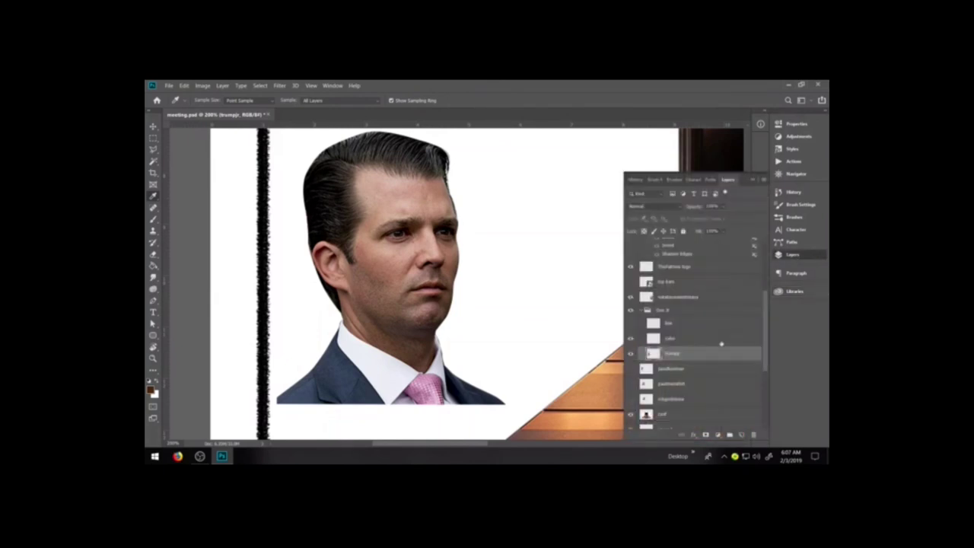
pyautogui.click(630, 323)
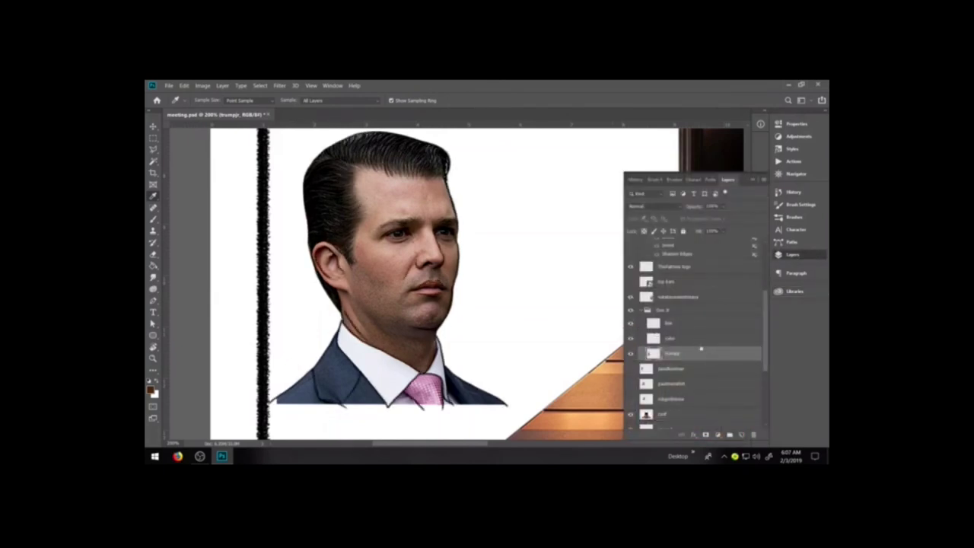
pyautogui.click(676, 340)
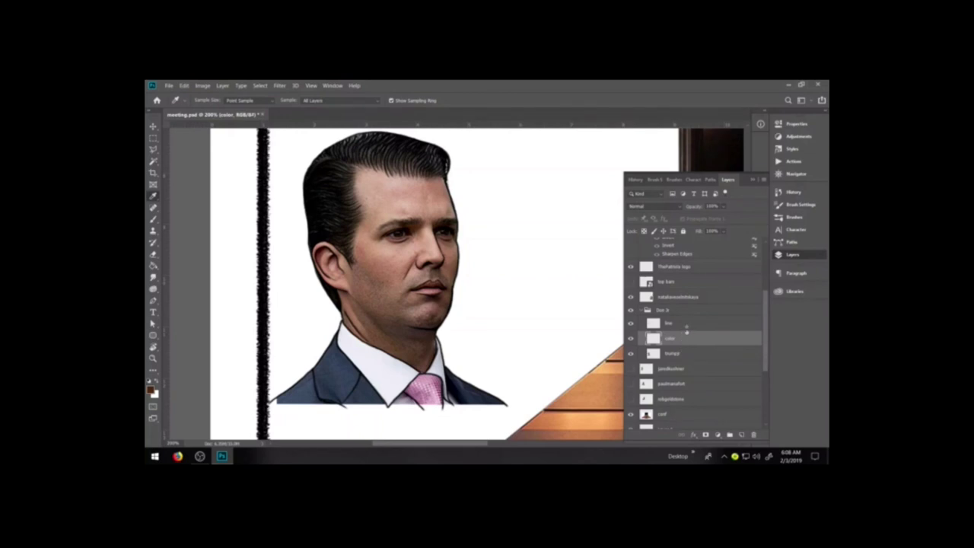
# - Sample the light skin tone from the bridge of the nose as the foreground color for the color layer
pyautogui.click(153, 357)
pyautogui.moveTo(293, 139); pyautogui.dragTo(559, 365)
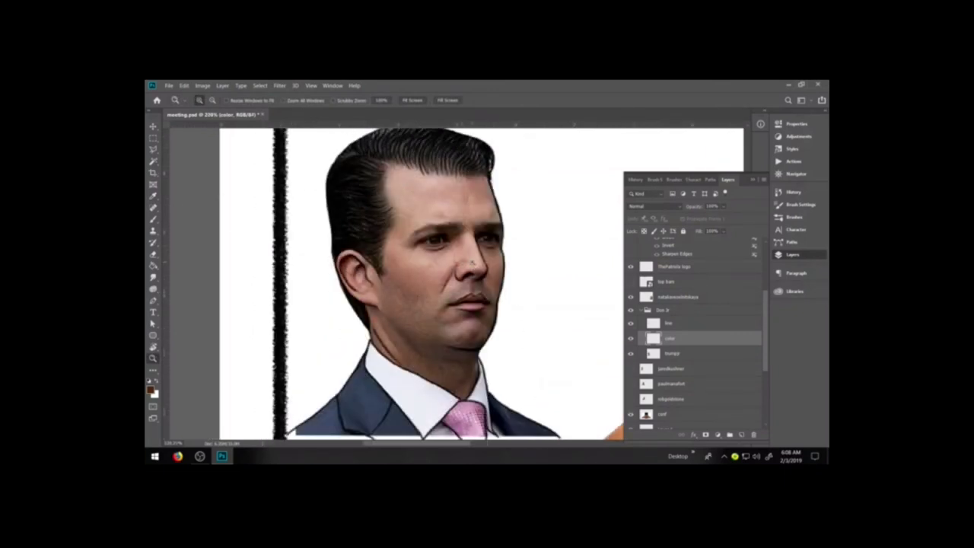
pyautogui.hotkey('ctrl', '+')
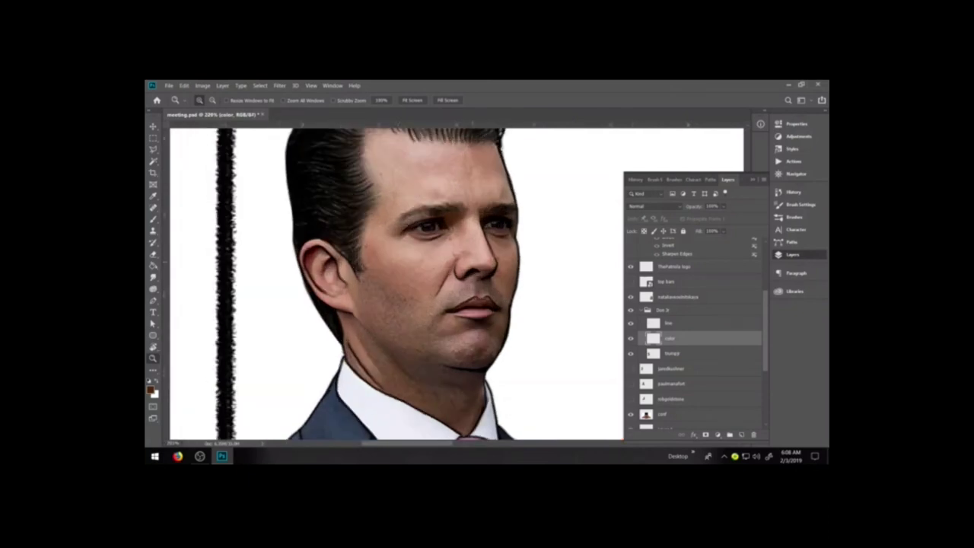
pyautogui.press('b')
pyautogui.click(795, 291)
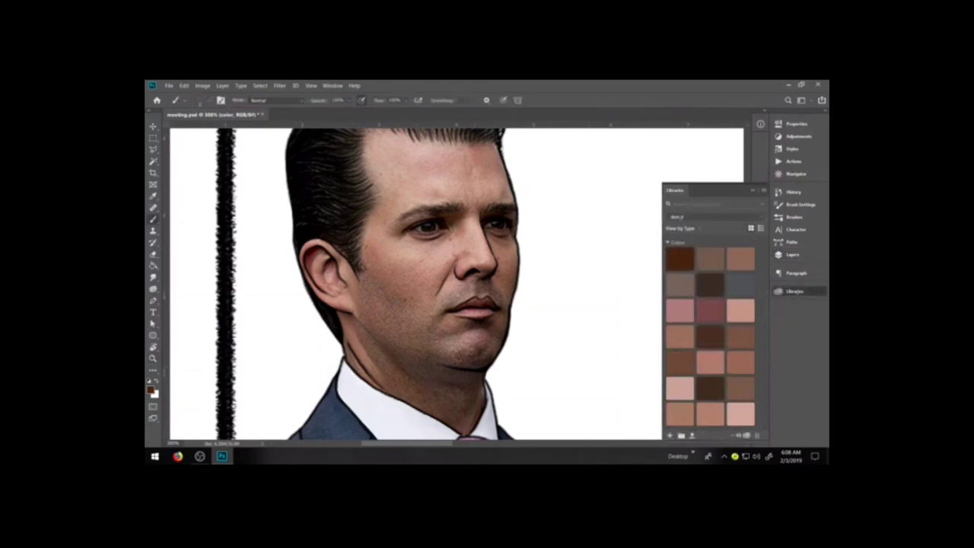
pyautogui.click(793, 254)
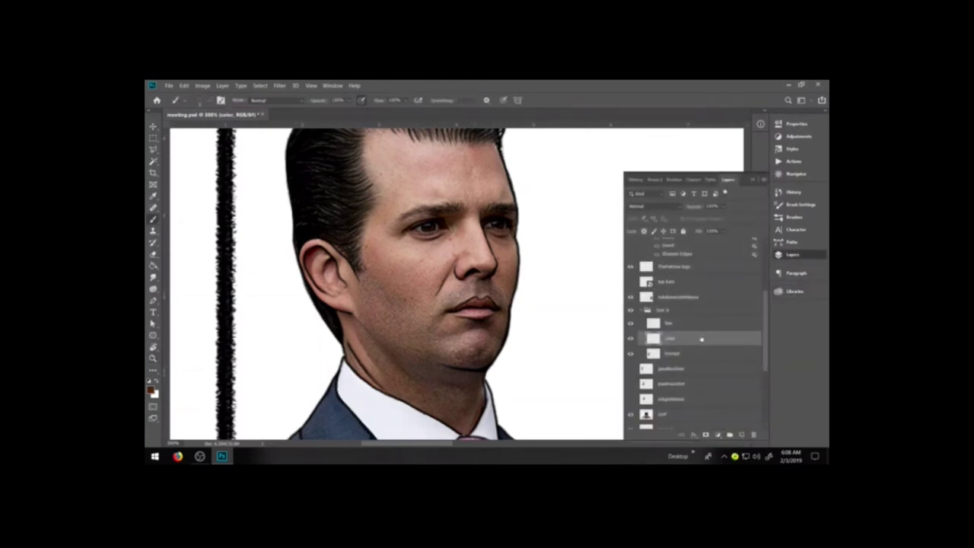
pyautogui.click(792, 291)
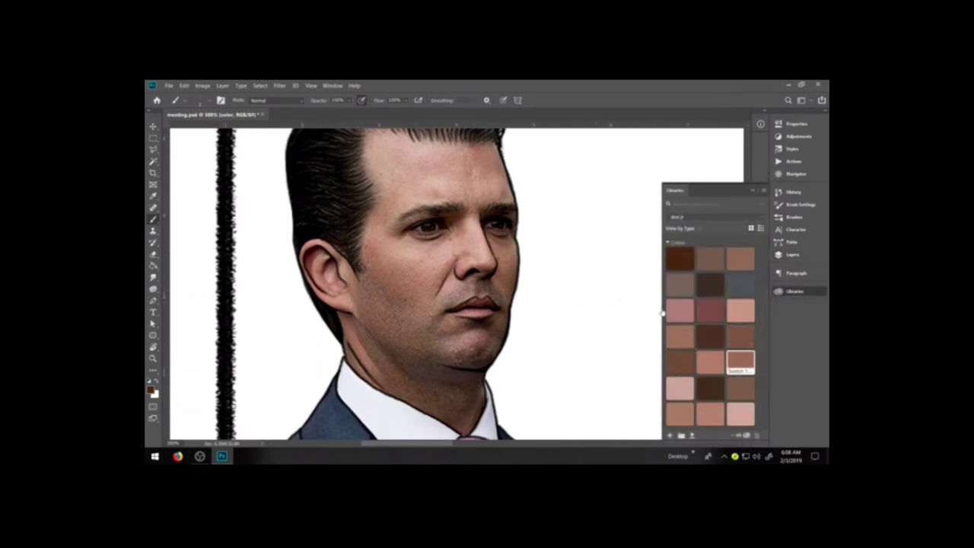
pyautogui.press('i')
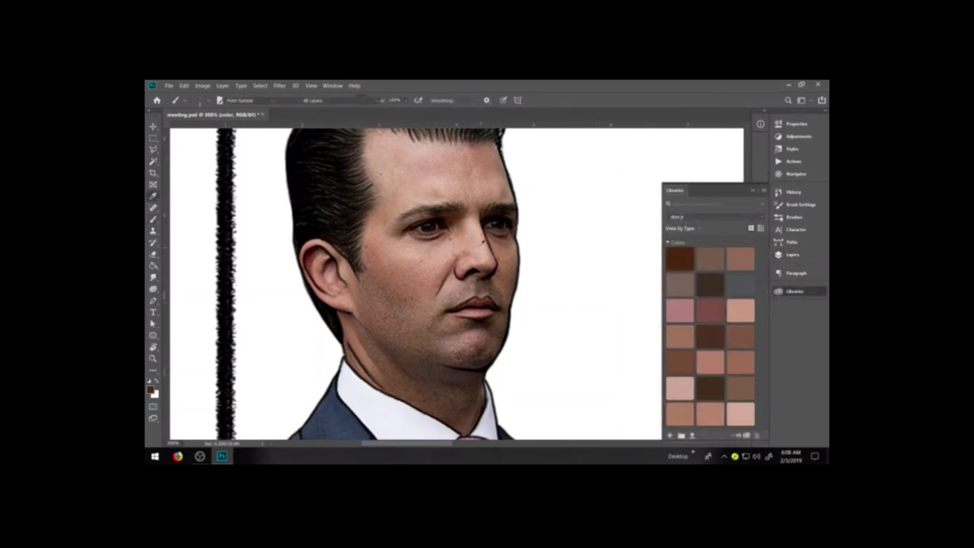
pyautogui.click(481, 241)
# - Choose the soft illustration brush preset for painting and review its brush tip settings
pyautogui.press('b')
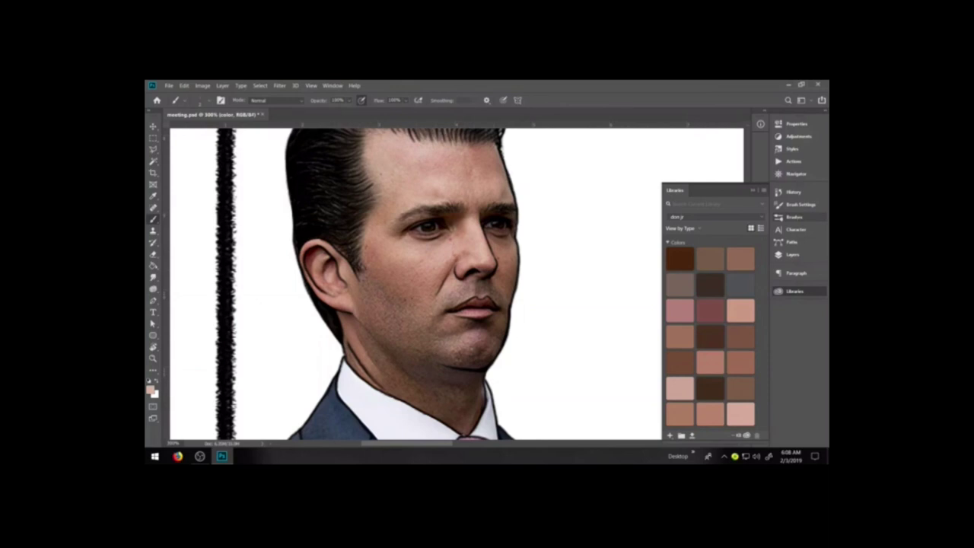
pyautogui.click(794, 217)
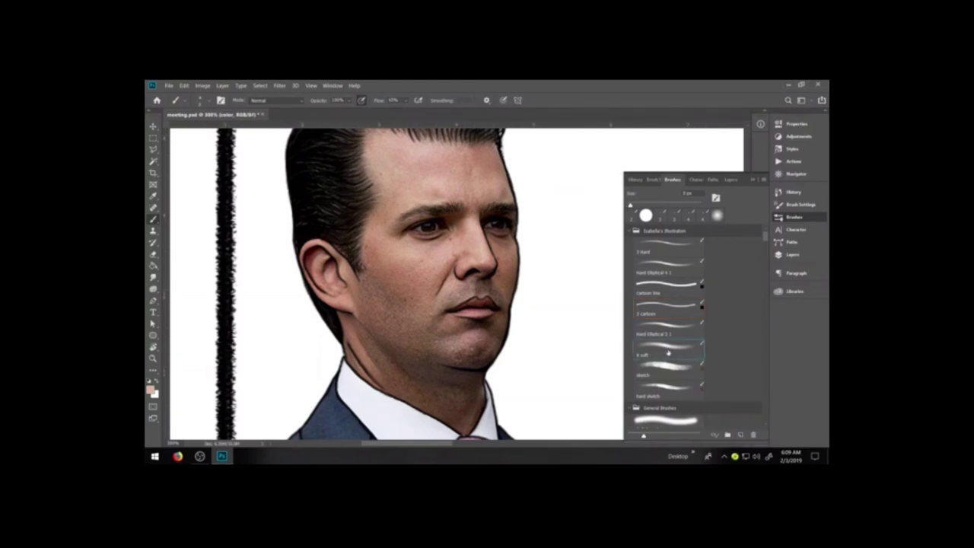
pyautogui.click(651, 181)
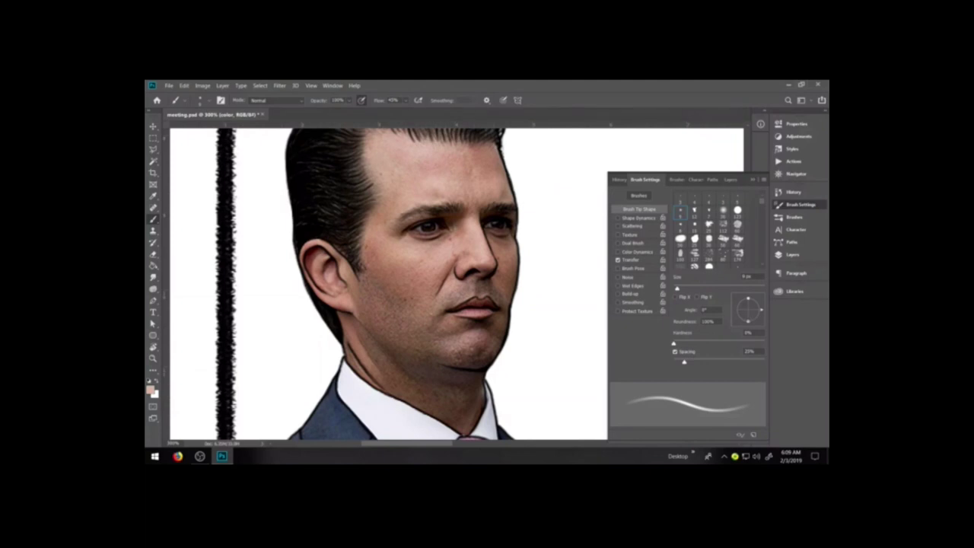
pyautogui.click(751, 180)
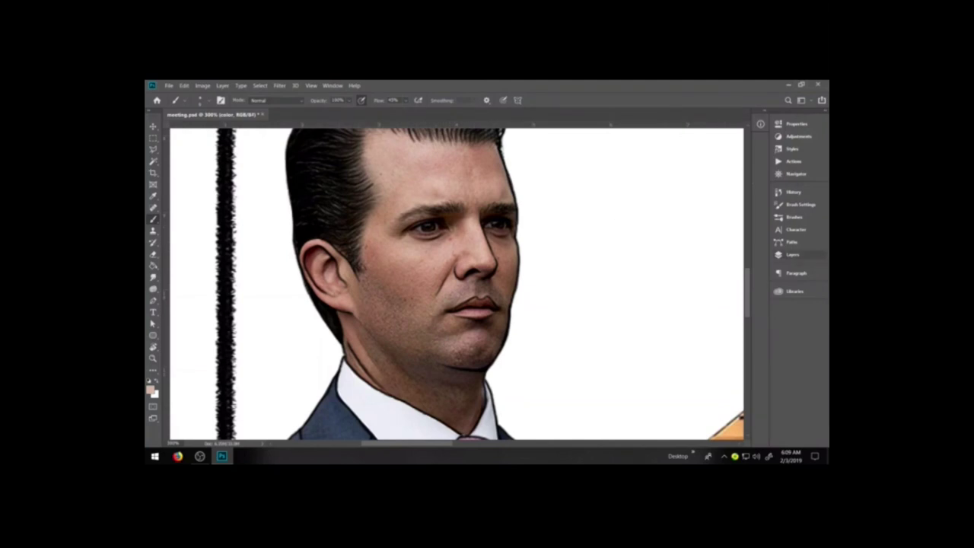
# - Test the soft brush on the white area beside the face, set its flow to 100%, and undo the test strokes
pyautogui.click(791, 254)
pyautogui.moveTo(569, 260); pyautogui.dragTo(579, 413)
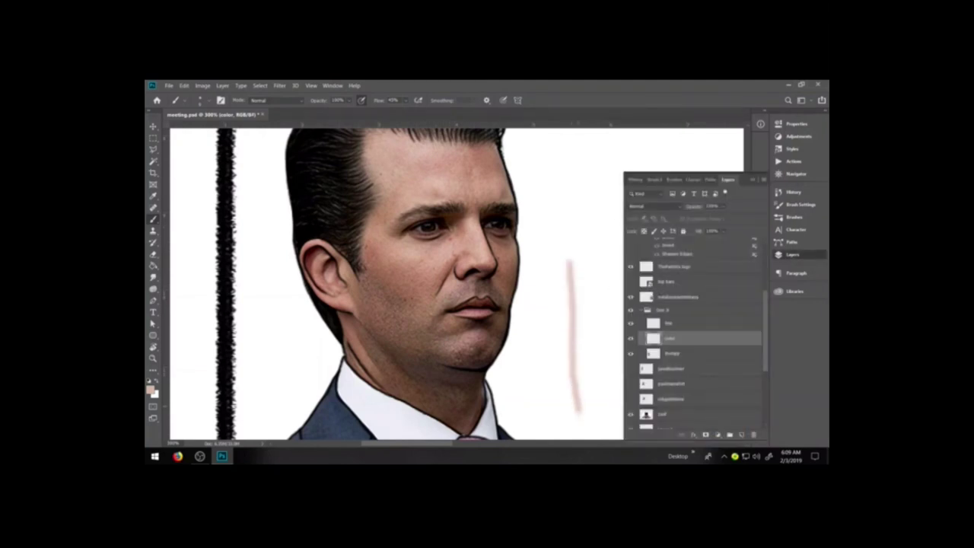
pyautogui.hotkey('ctrl', 'z')
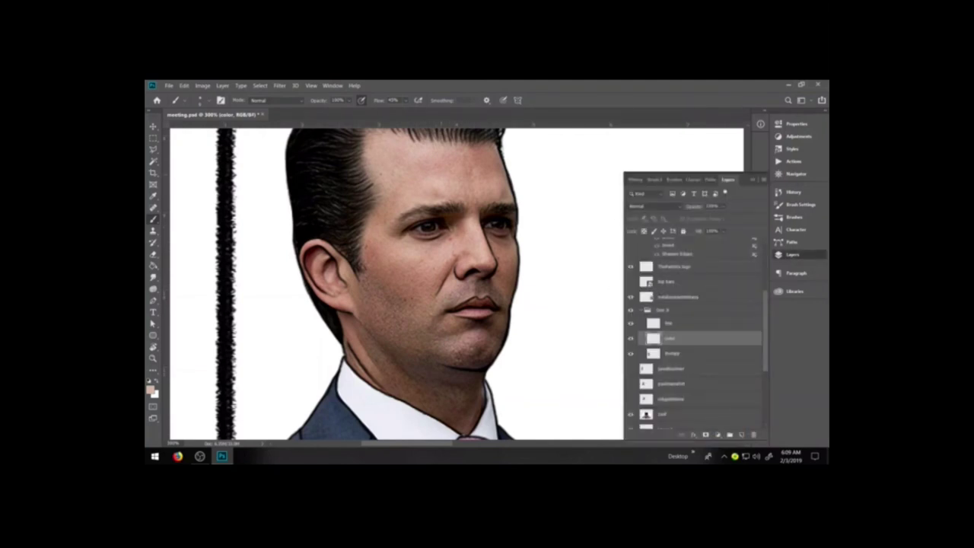
pyautogui.click(406, 100)
pyautogui.moveTo(570, 239); pyautogui.dragTo(579, 385)
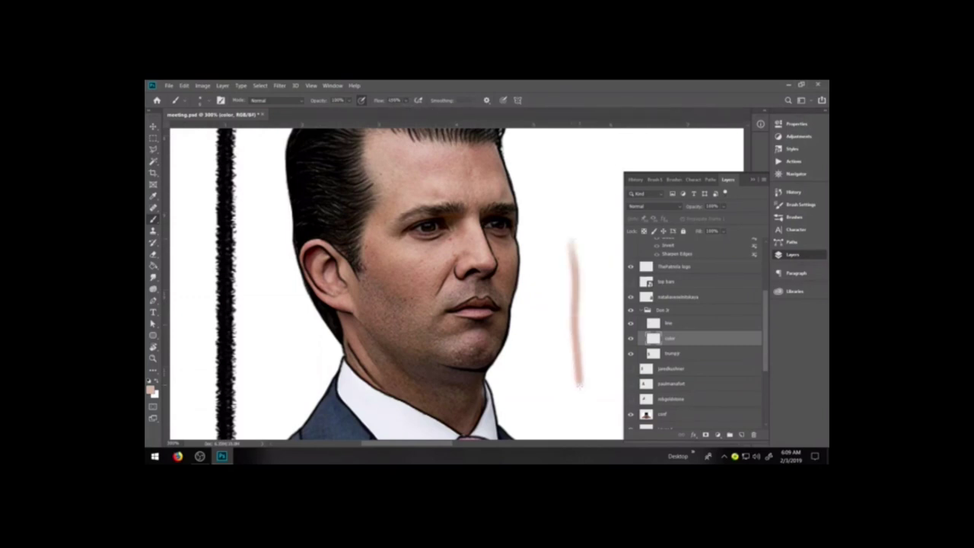
pyautogui.hotkey('ctrl', 'z')
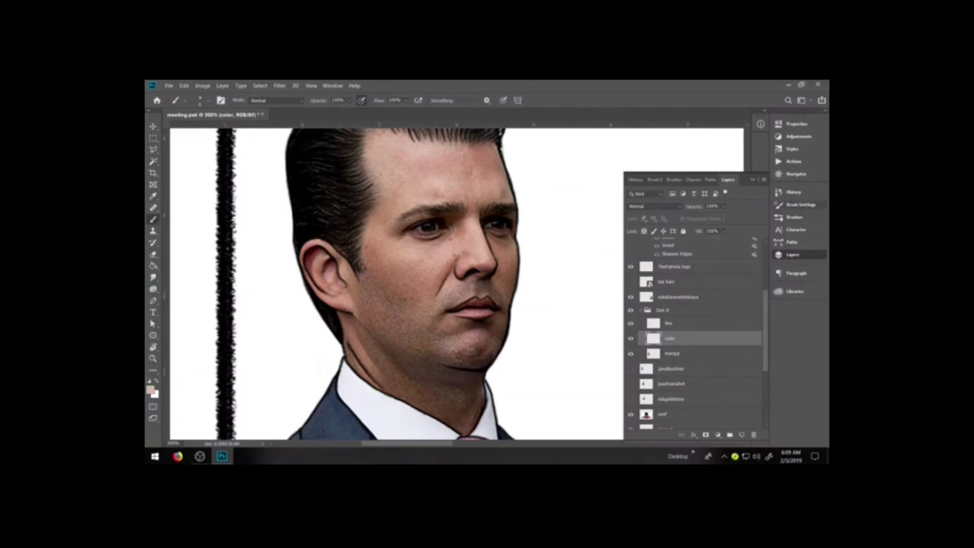
# - Recheck the soft brush's tip settings and the active color layer, and clear the open panels off the canvas
pyautogui.click(800, 205)
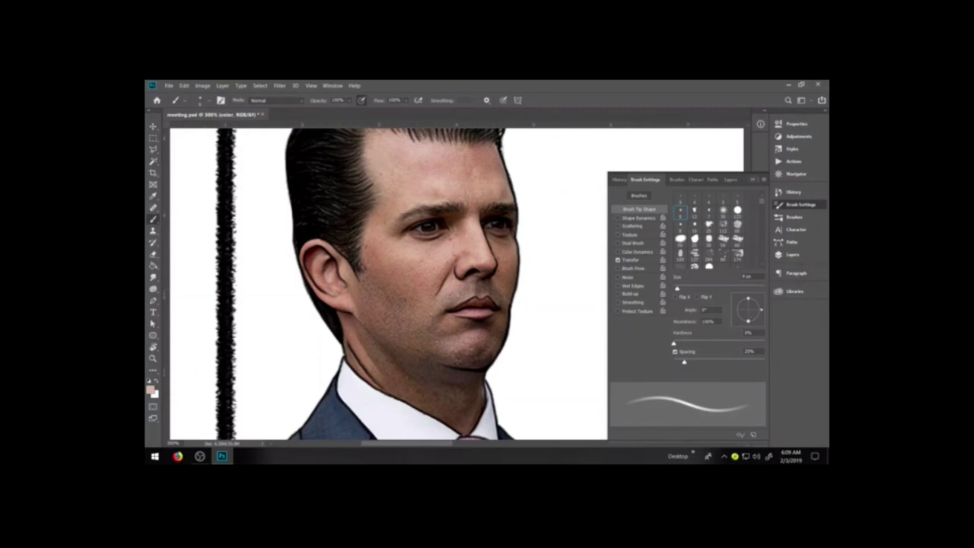
pyautogui.click(799, 205)
pyautogui.click(791, 254)
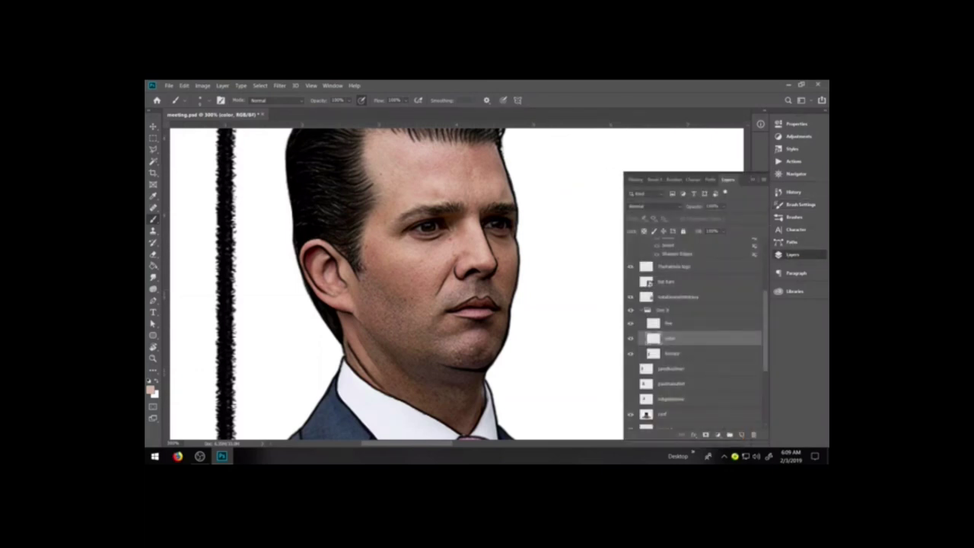
pyautogui.click(791, 255)
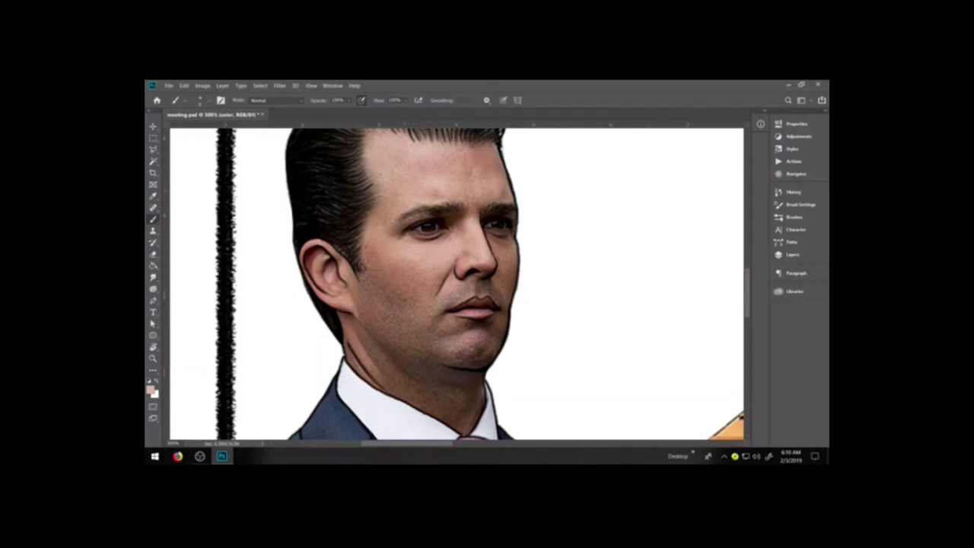
# - Bring the full hair and forehead of the figure into view with the Brush tool active
pyautogui.press('h')
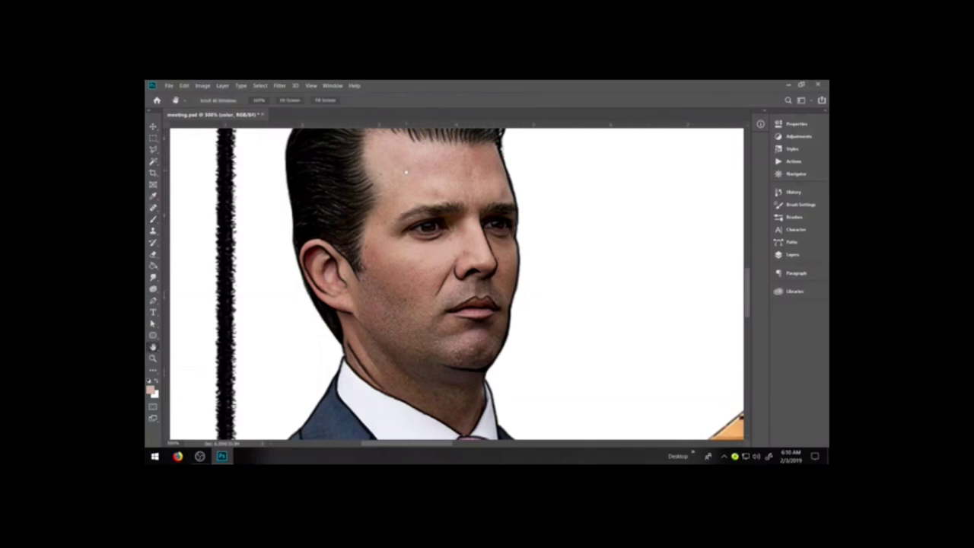
pyautogui.moveTo(409, 180); pyautogui.dragTo(439, 263)
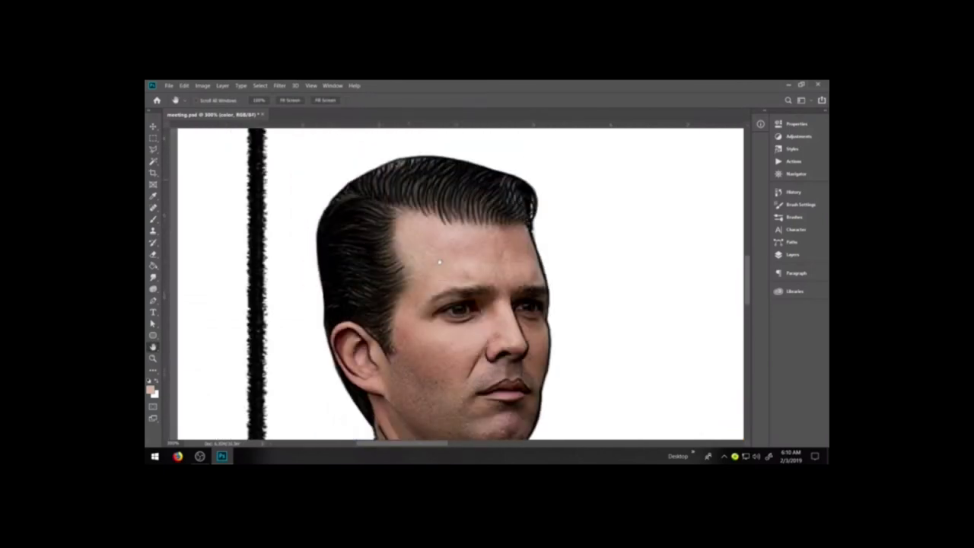
pyautogui.press('b')
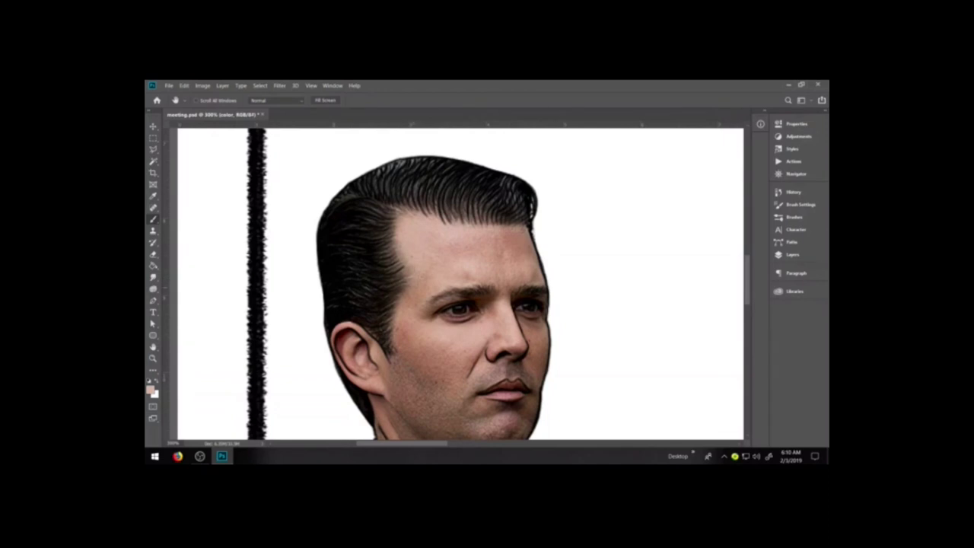
pyautogui.press('space')
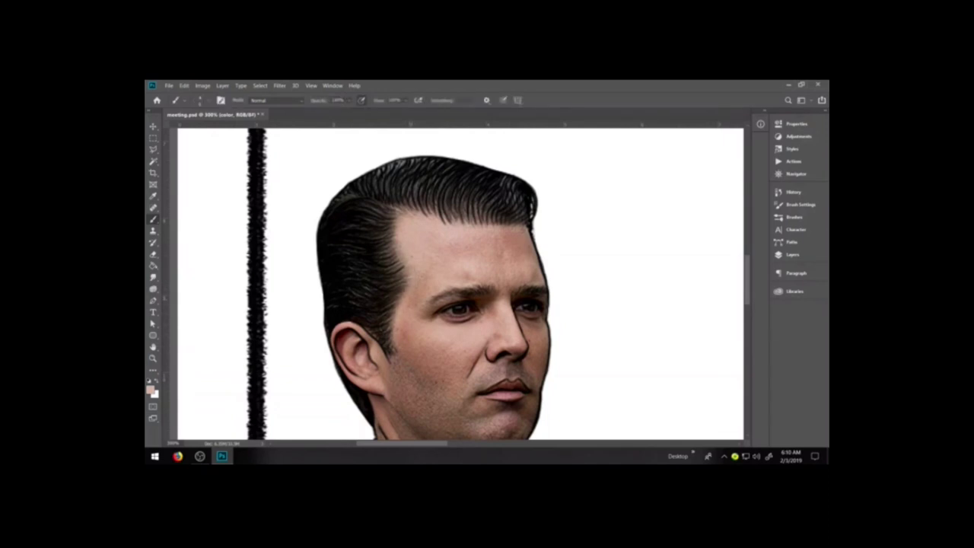